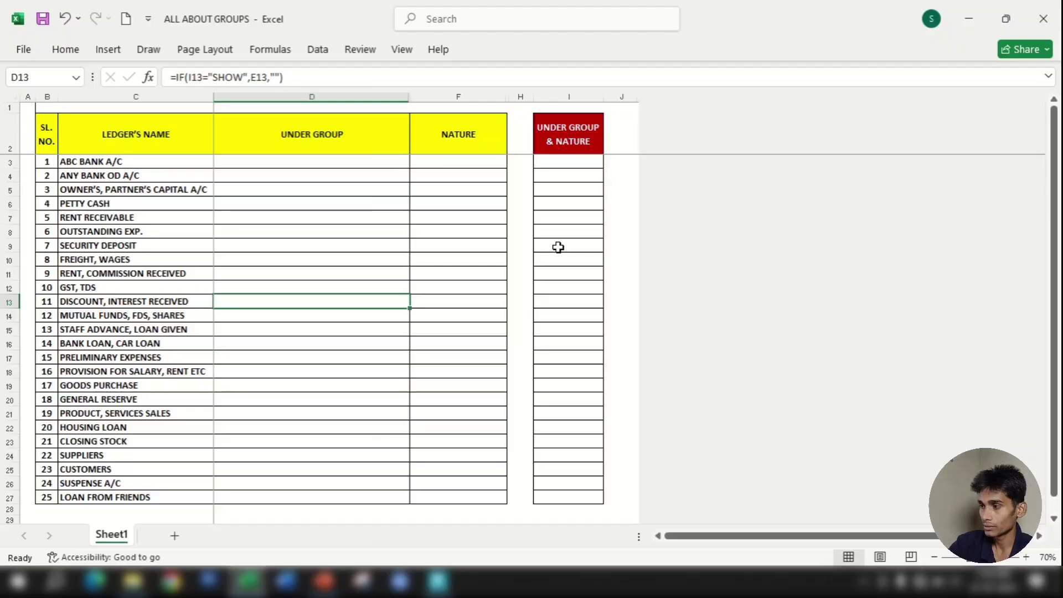
# Step: Set the Under Group & Nature cell I3 for ABC BANK A/C to SHOW
pyautogui.click(117, 128)
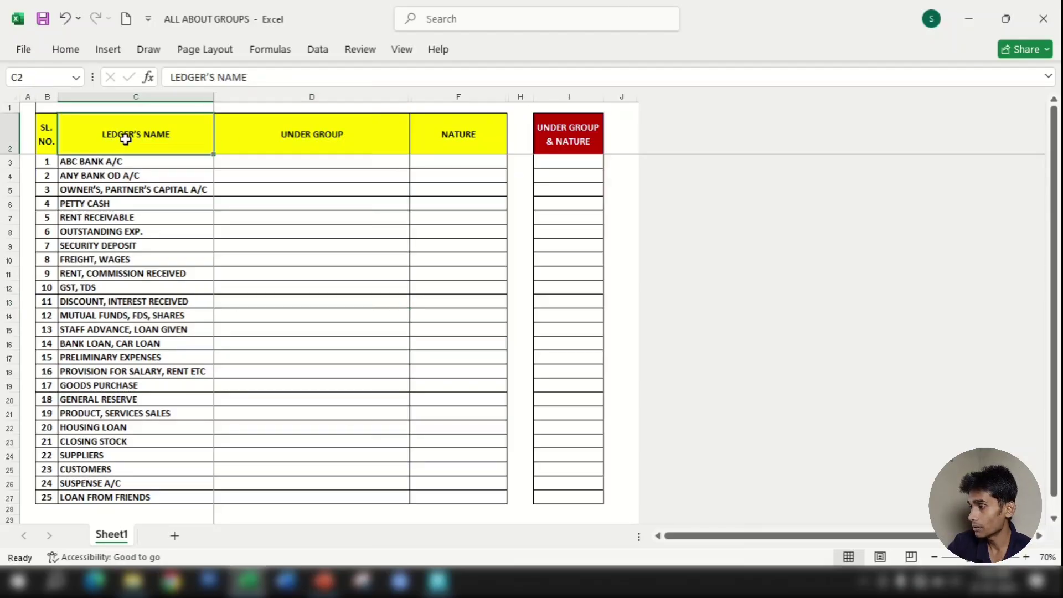
pyautogui.click(351, 134)
pyautogui.click(469, 137)
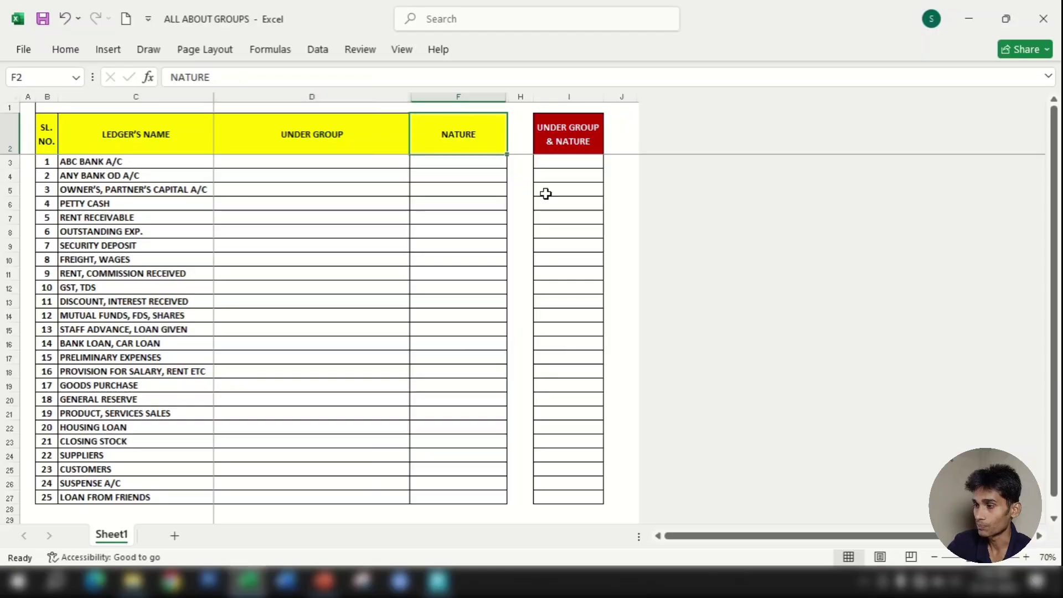
pyautogui.click(573, 162)
pyautogui.write('SHOW')
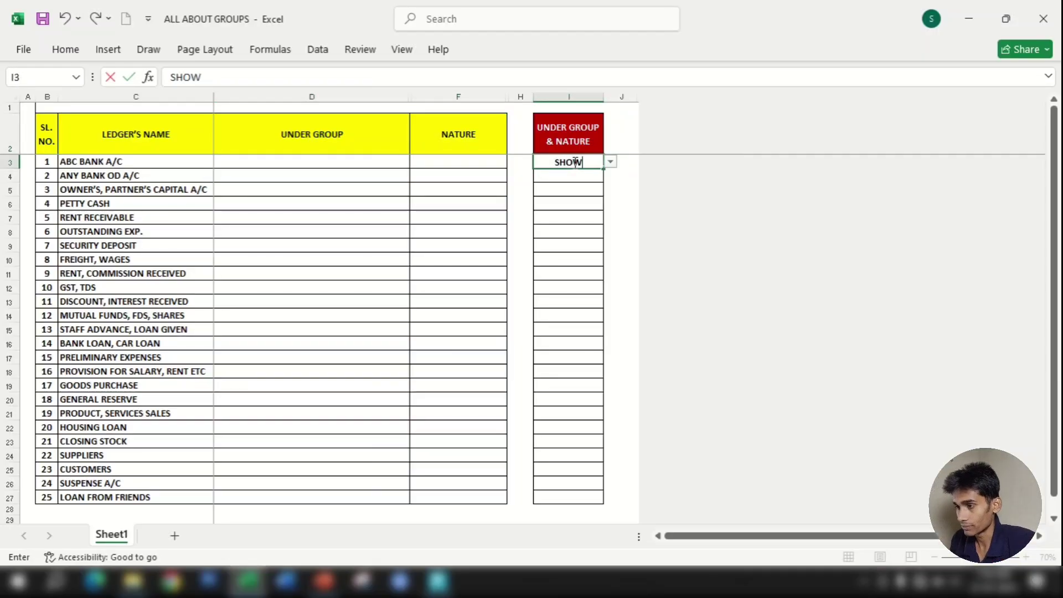
pyautogui.press('Return')
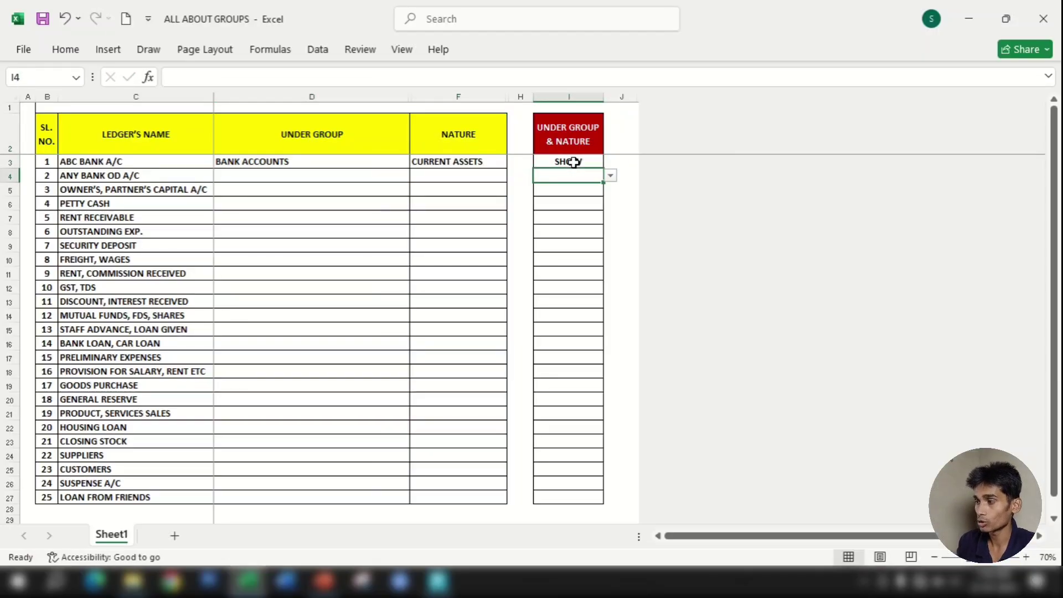
# Step: Conceal the group and nature of ABC BANK A/C again by setting cell I3 to HIDE
pyautogui.click(574, 160)
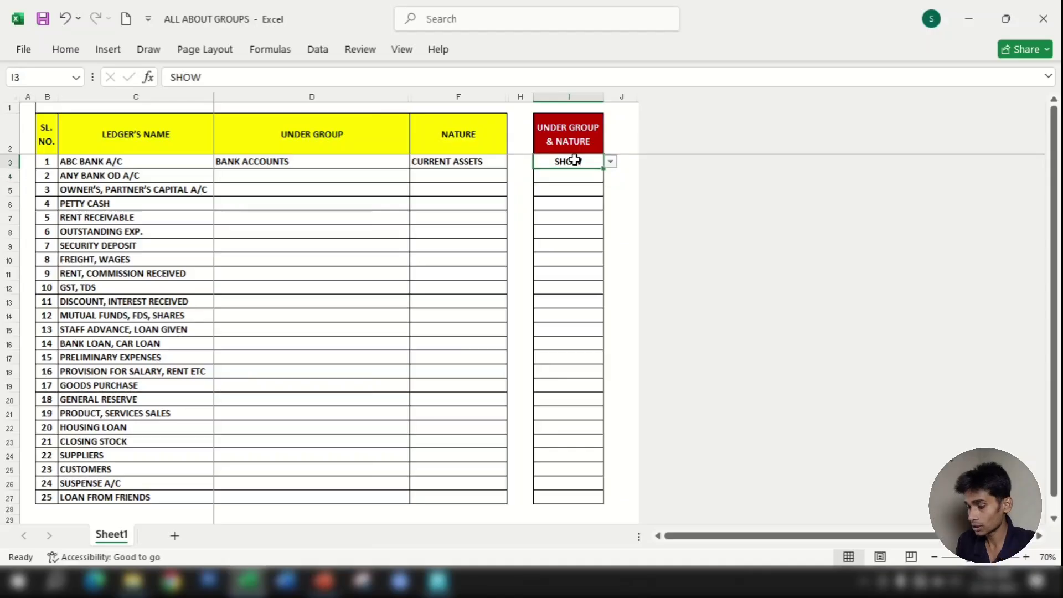
pyautogui.write('HIDE')
pyautogui.press('Return')
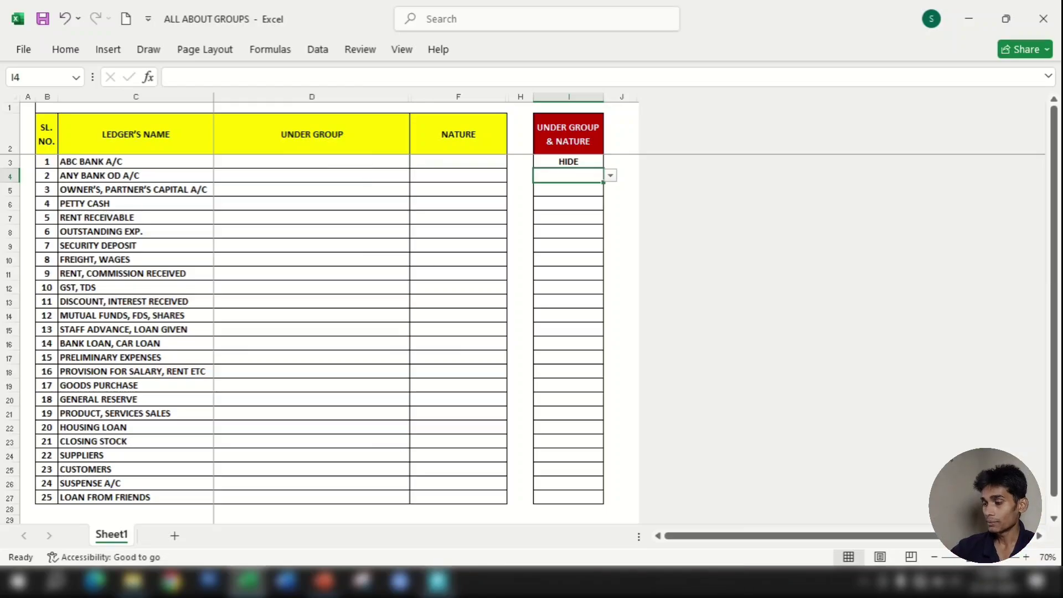
# Step: Switch to TallyPrime and open a blank ledger creation form from the list of ledgers for alteration
pyautogui.click(437, 581)
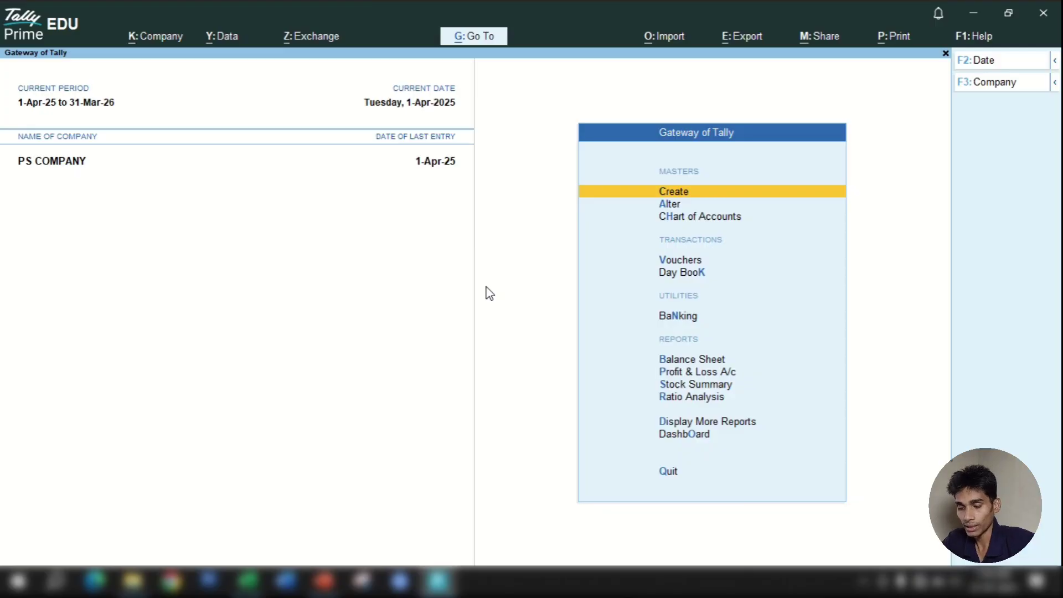
pyautogui.press('Down')
pyautogui.press('Return')
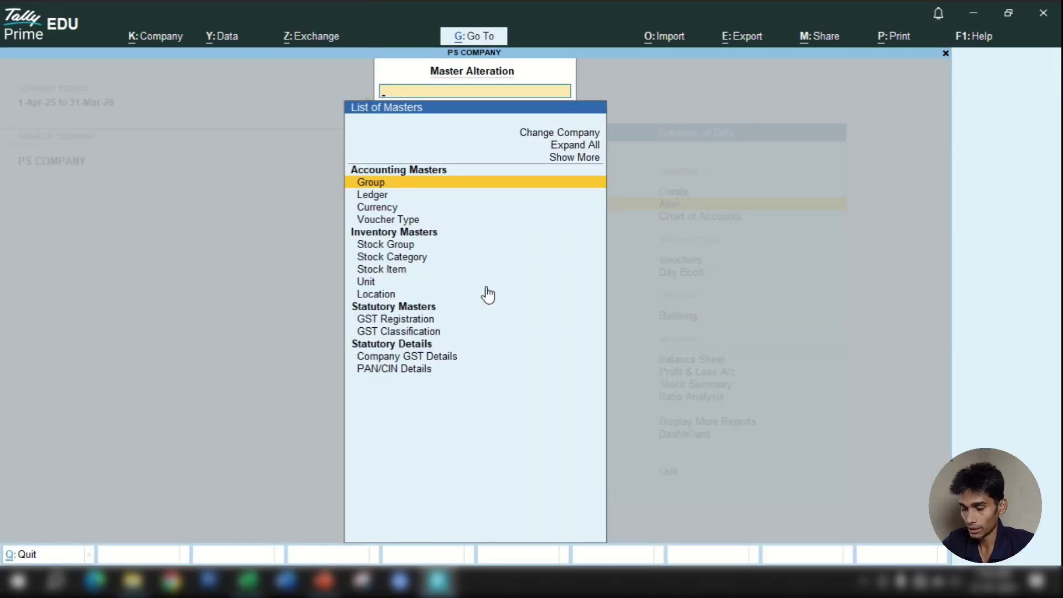
pyautogui.press('Down')
pyautogui.press('Return')
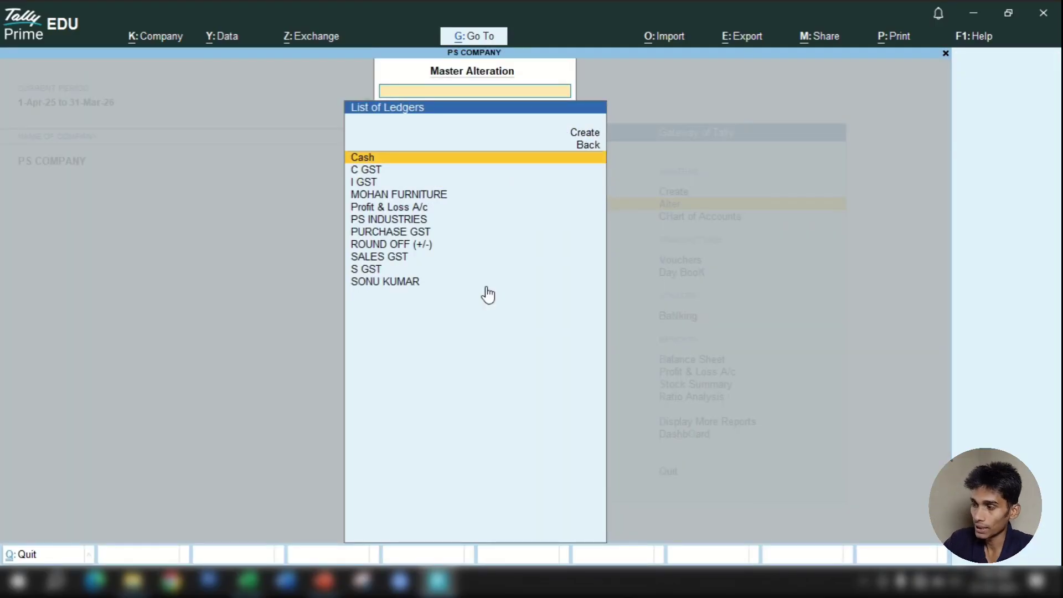
pyautogui.press('Down')
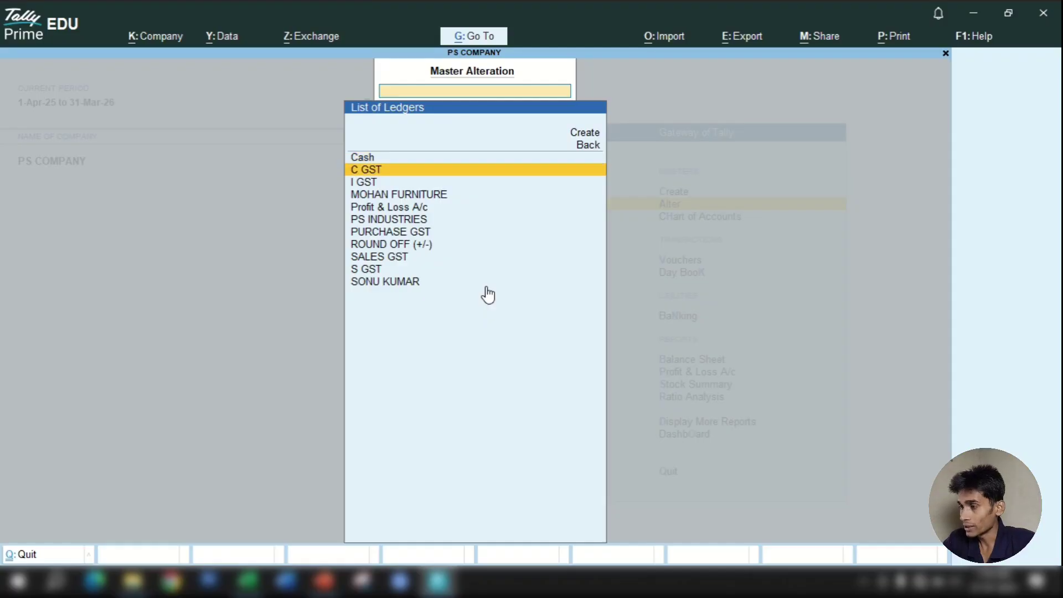
pyautogui.press('Up')
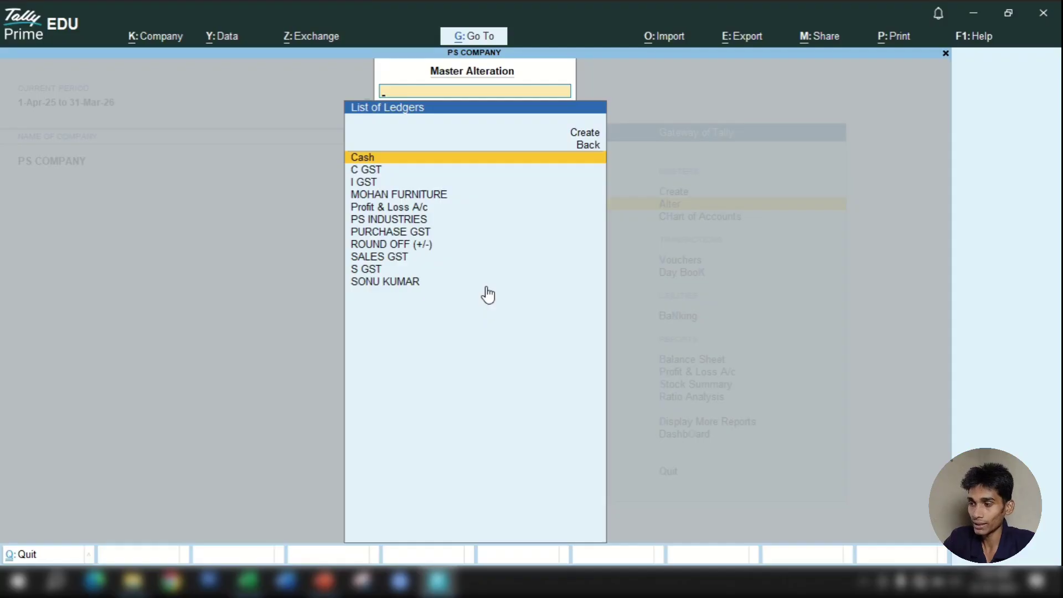
pyautogui.press('Up')
pyautogui.press('Up')
pyautogui.press('Return')
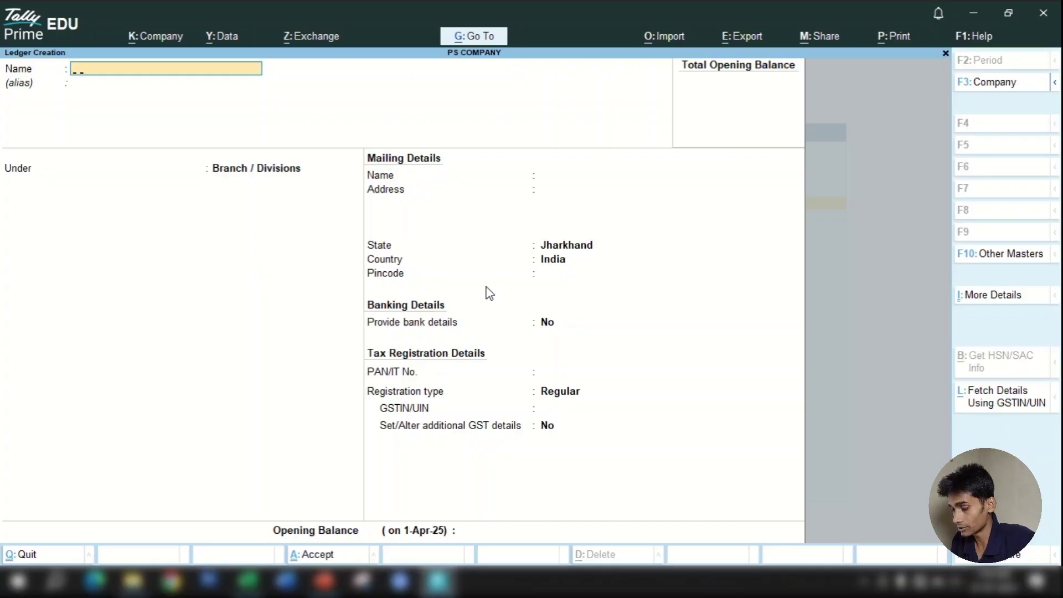
# Step: Name the new ledger HDFC BANK and place it under the Bank Accounts group
pyautogui.write('HDFC BANK')
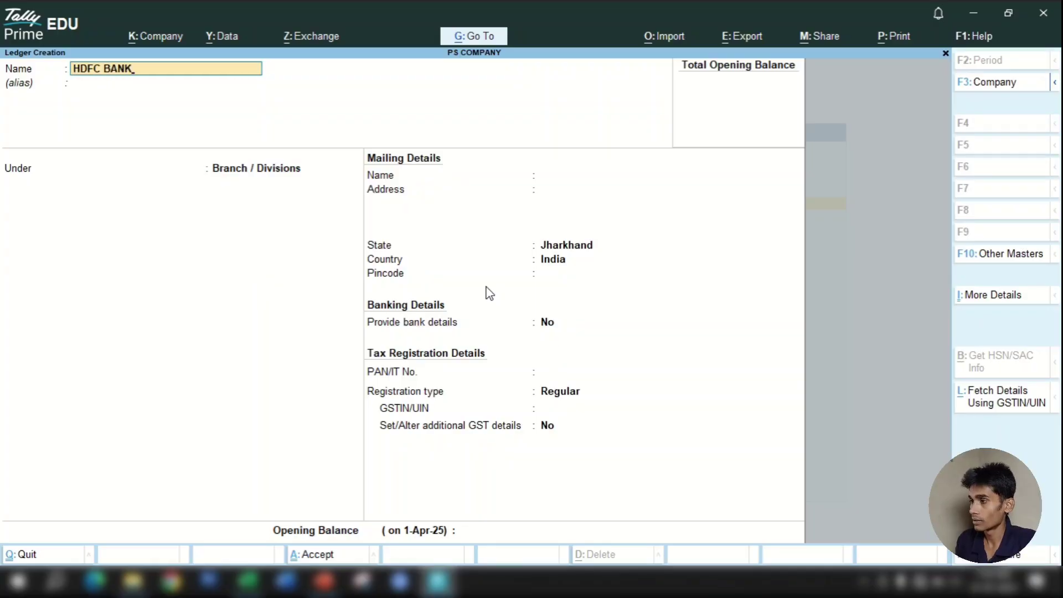
pyautogui.press('Return')
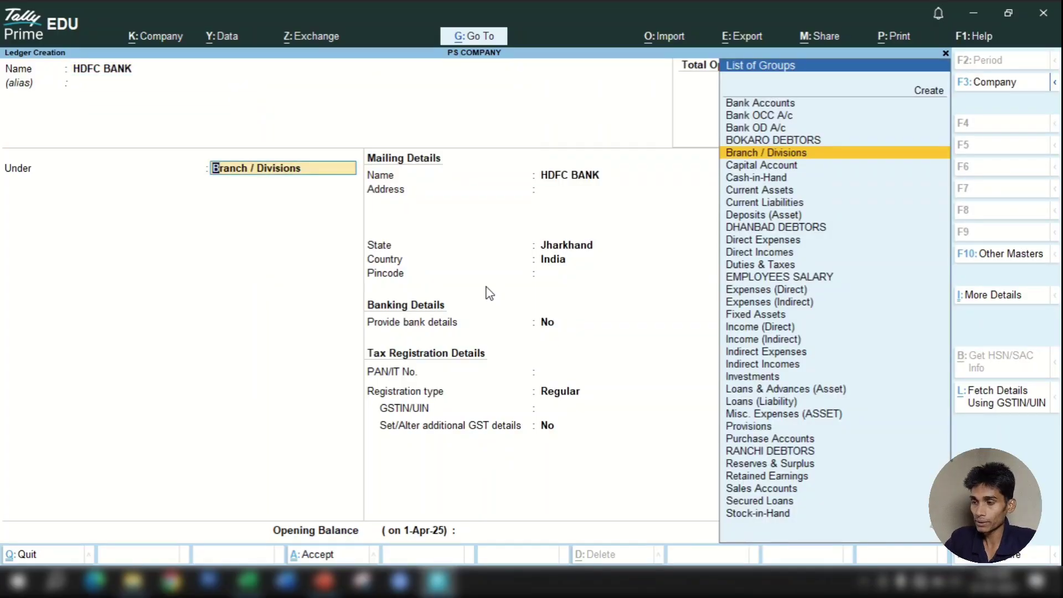
pyautogui.press('Up')
pyautogui.press('Up')
pyautogui.press('Up')
pyautogui.press('Up')
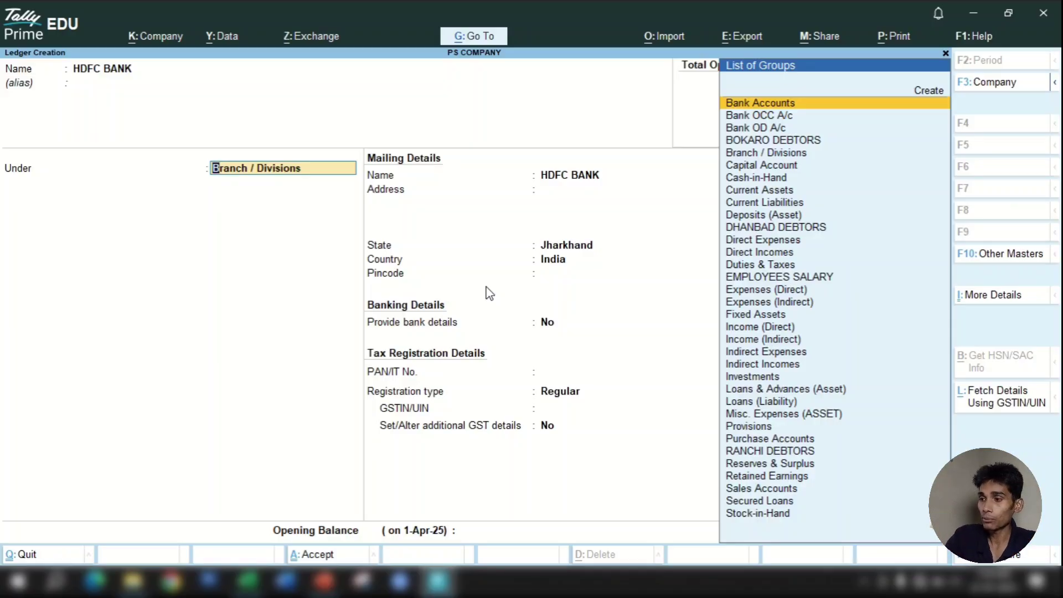
pyautogui.press('Return')
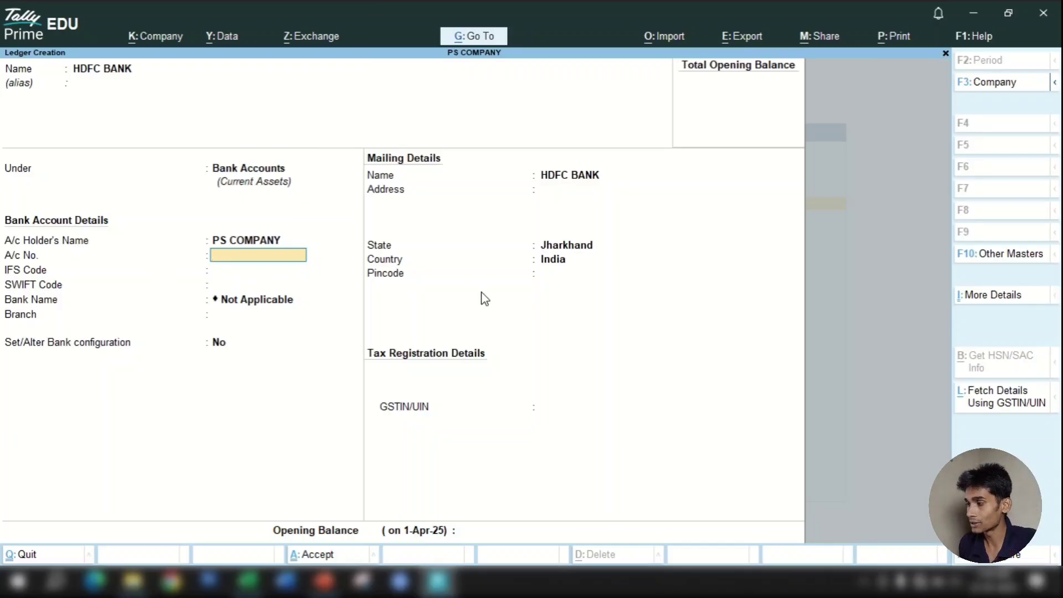
# Step: Keep the remaining bank, mailing and tax details of the HDFC BANK ledger at their defaults and save it
pyautogui.press('Return')
pyautogui.press('Return')
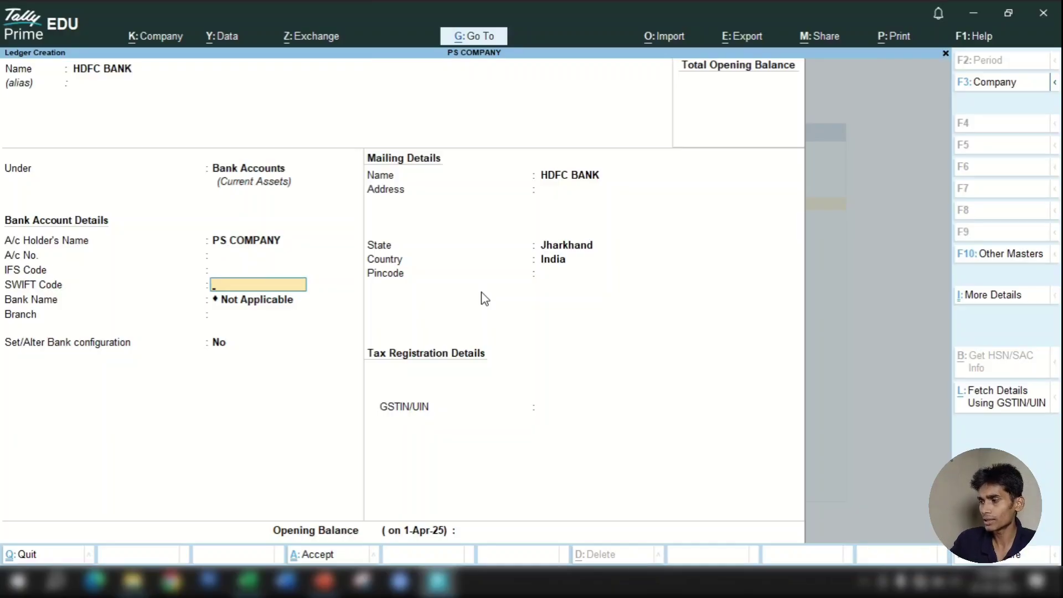
pyautogui.press('Return')
pyautogui.press('Return')
pyautogui.press('Return')
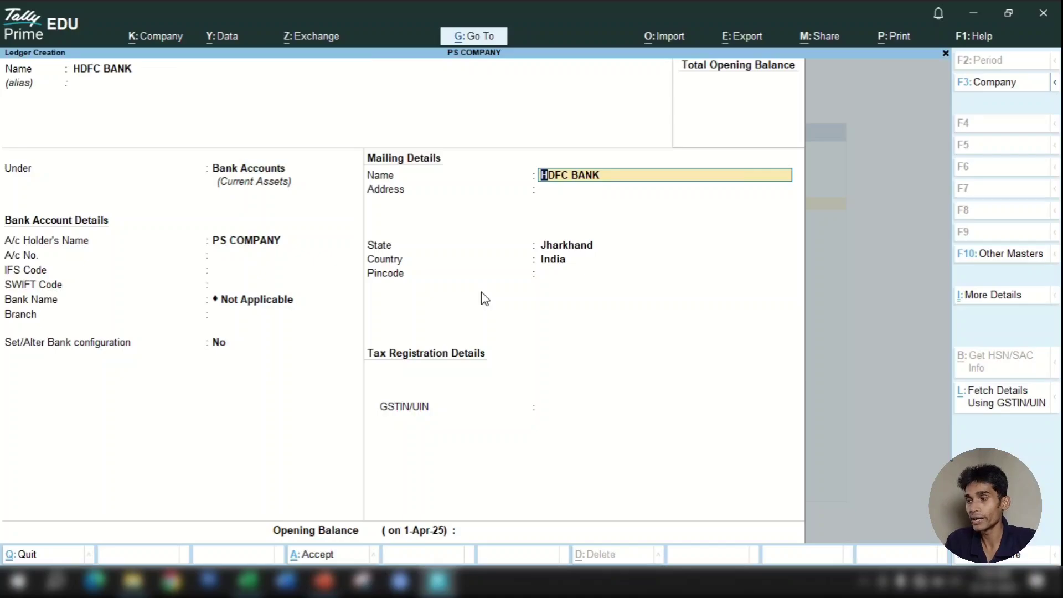
pyautogui.press('Return')
pyautogui.press('Return')
pyautogui.press('Return')
pyautogui.press('Return')
pyautogui.press('Return')
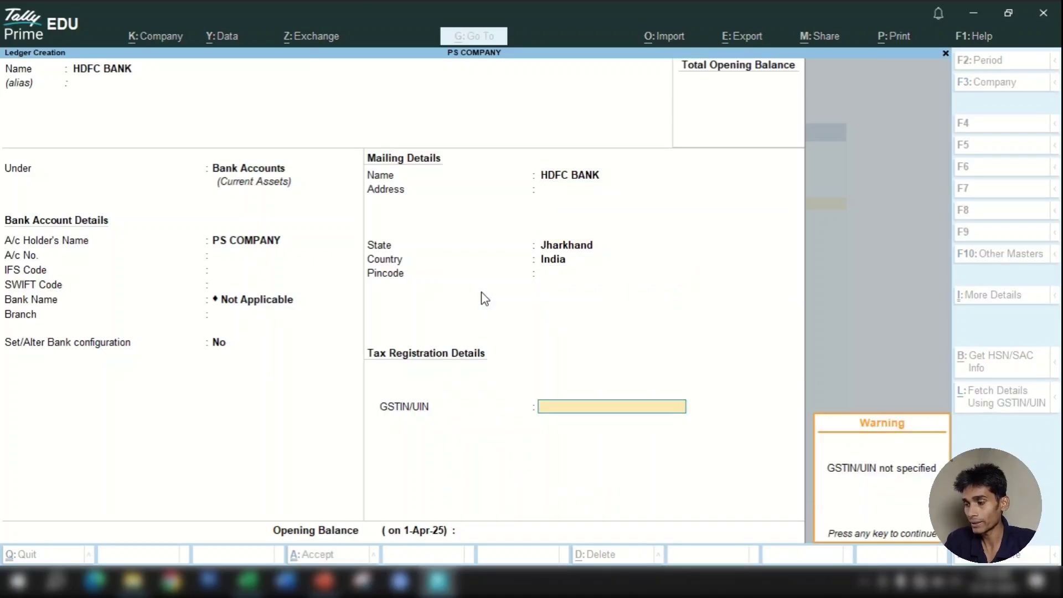
pyautogui.press('Return')
pyautogui.press('Return')
pyautogui.press('Return')
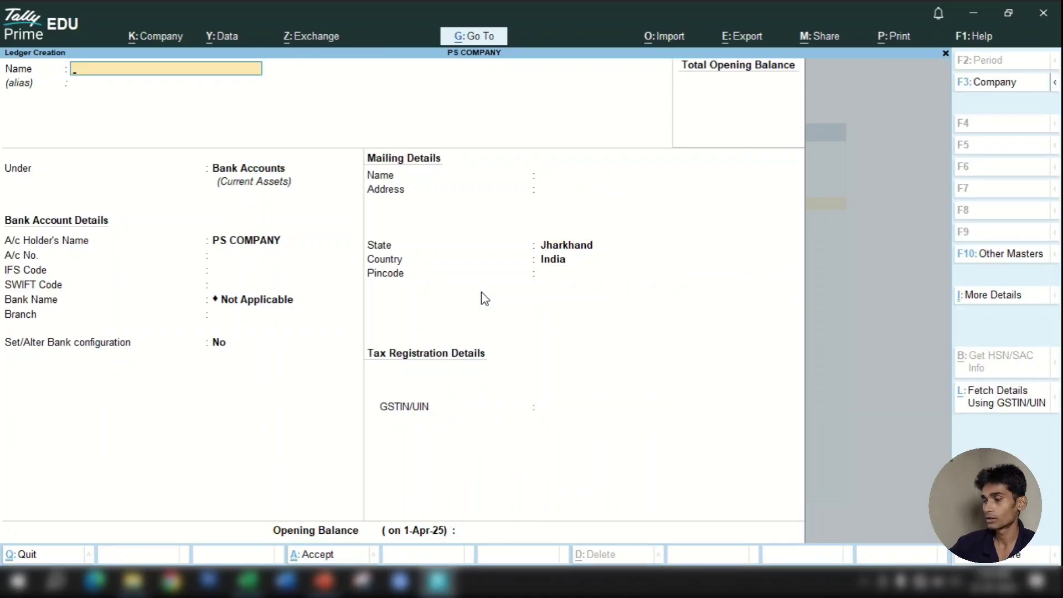
# Step: Switch to Excel, set cell I3 for ABC BANK A/C to SHOW and review its group and nature
pyautogui.click(248, 581)
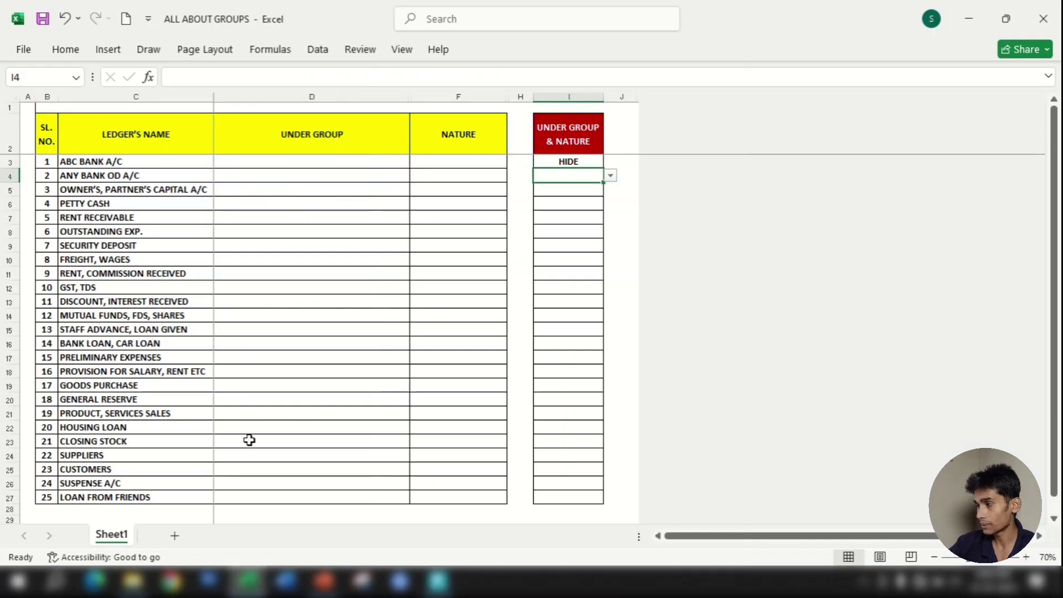
pyautogui.click(135, 163)
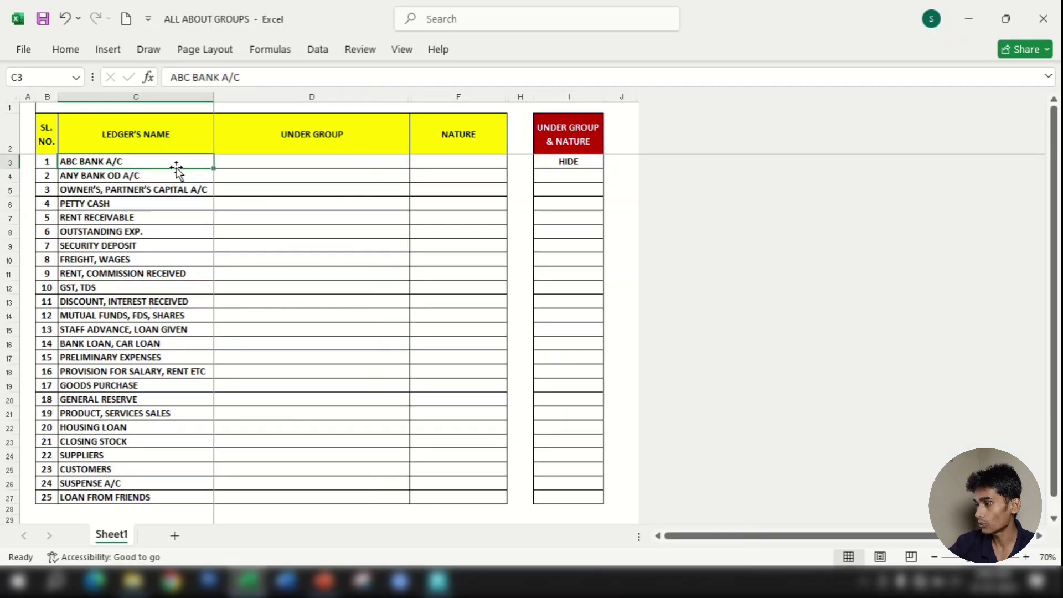
pyautogui.click(578, 167)
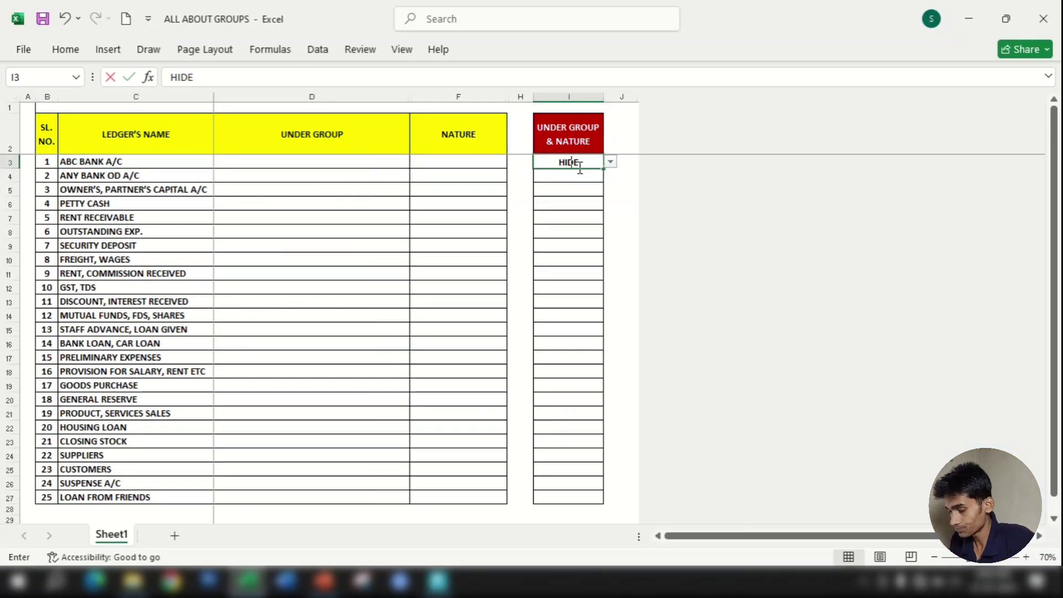
pyautogui.write('SHOW')
pyautogui.press('Return')
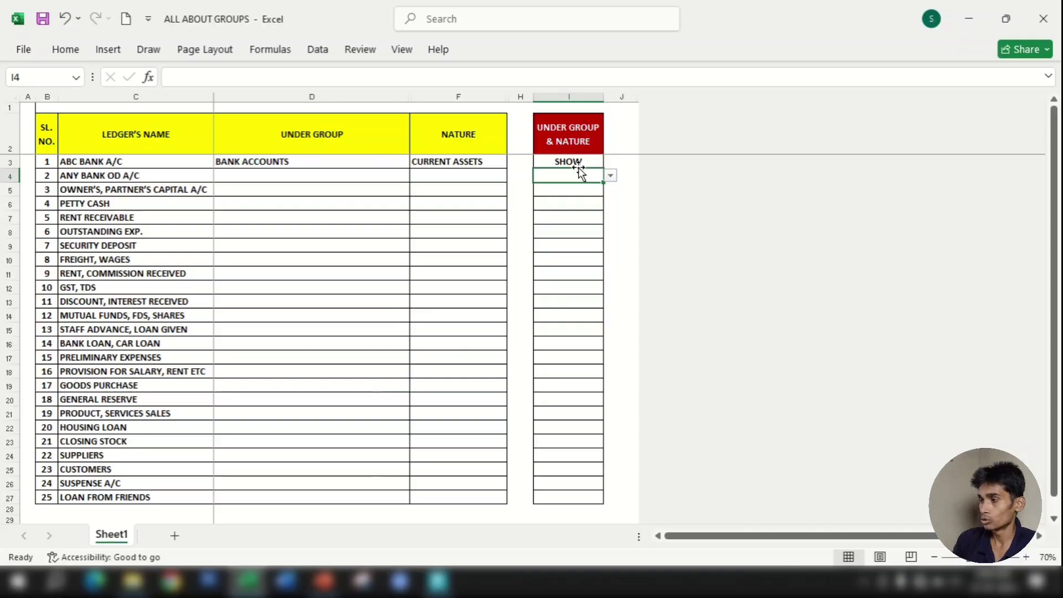
pyautogui.click(317, 161)
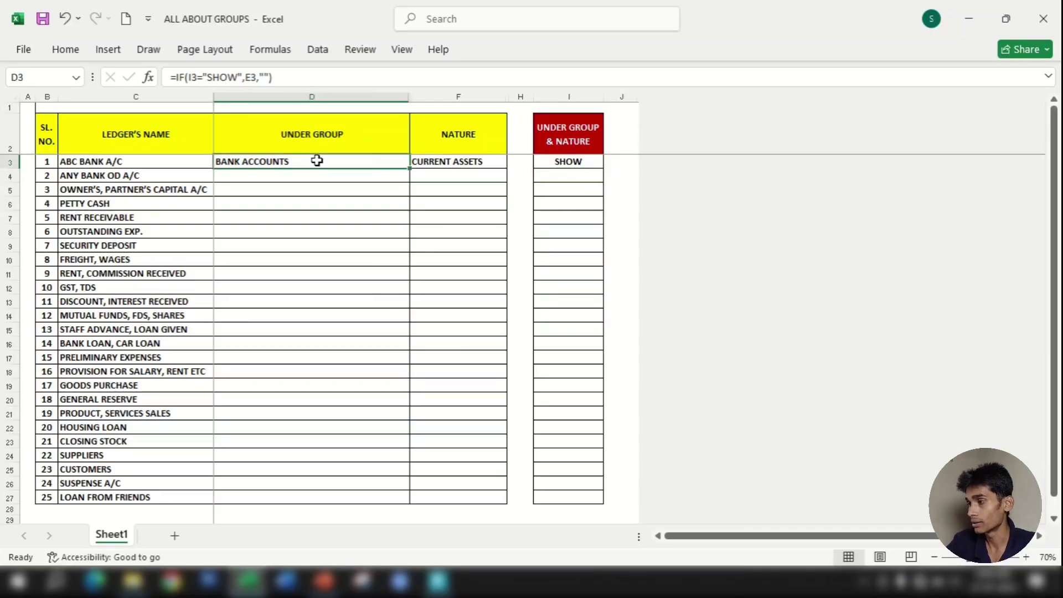
pyautogui.click(475, 162)
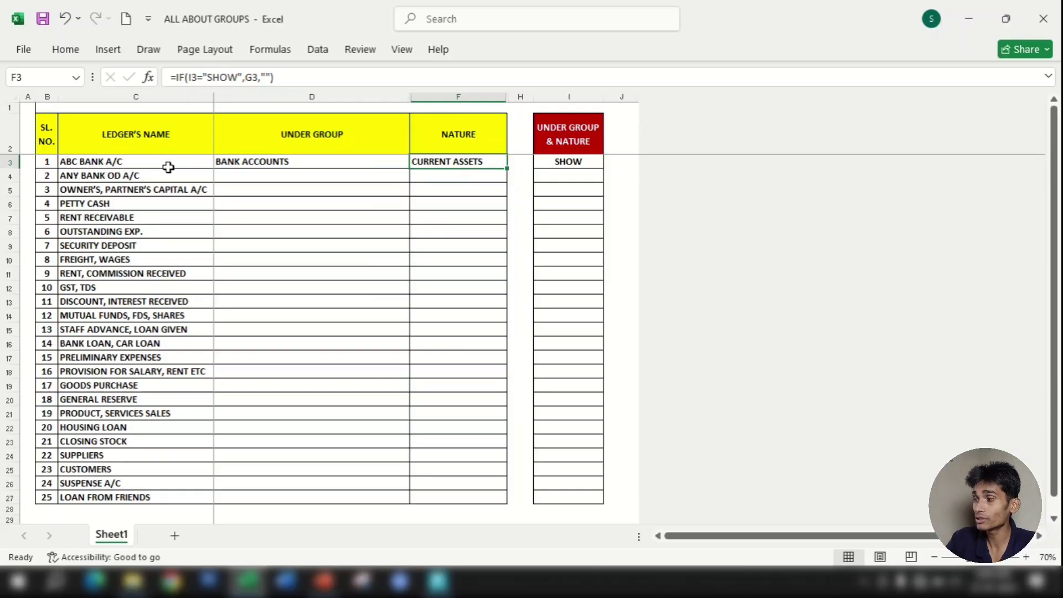
pyautogui.click(257, 160)
# Step: Switch to TallyPrime and examine the bank groups offered for a new ledger, using A as a placeholder name
pyautogui.click(437, 582)
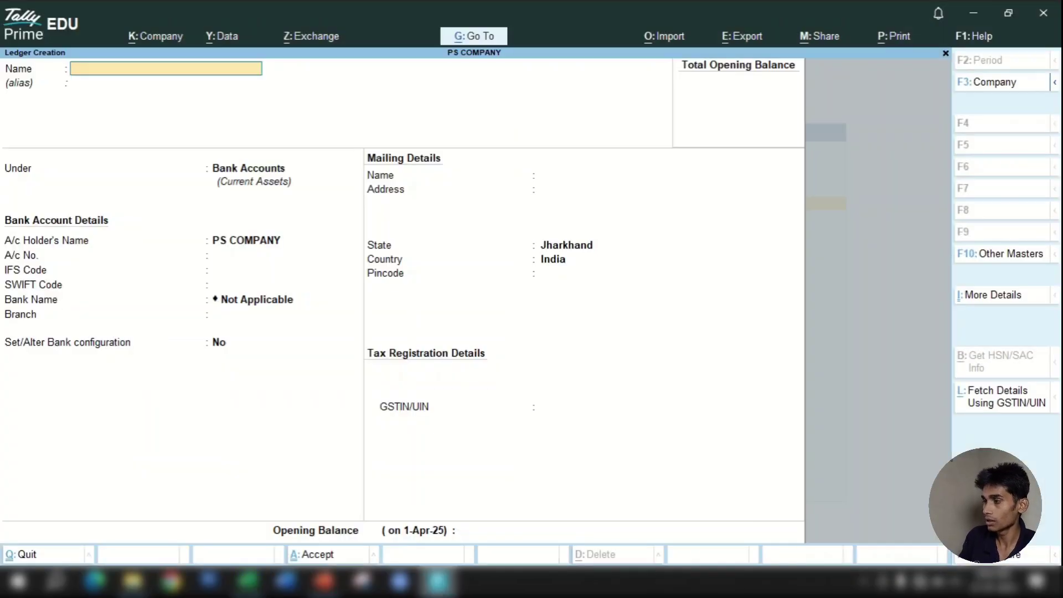
pyautogui.write('A')
pyautogui.press('Return')
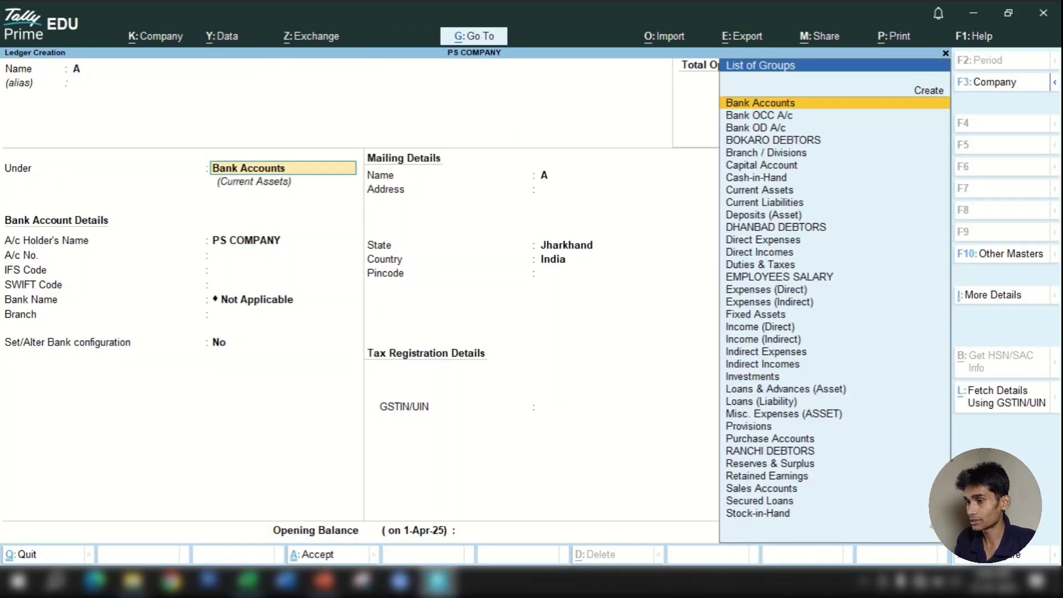
pyautogui.press('Down')
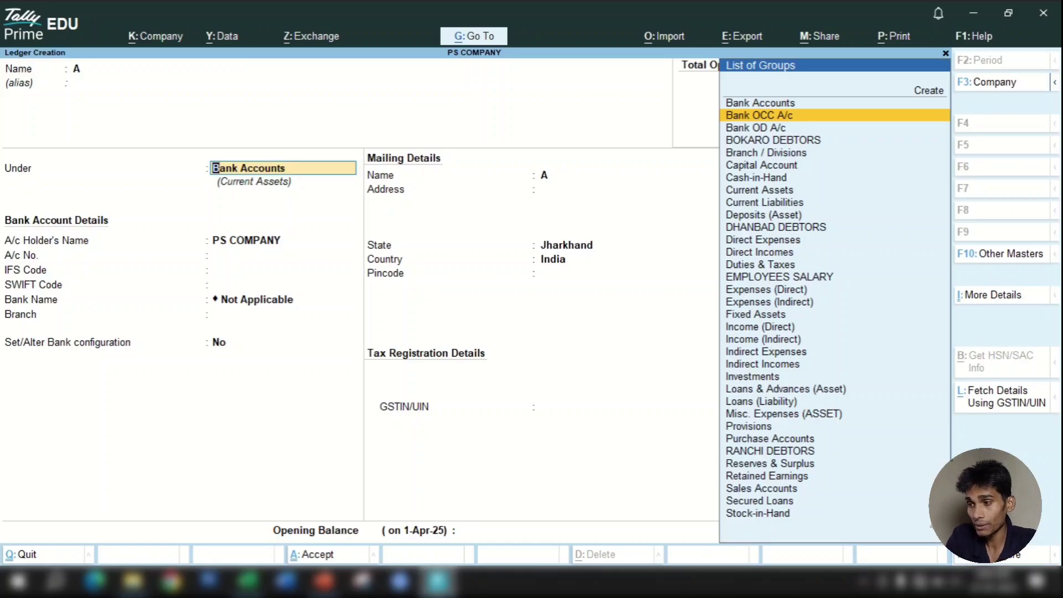
pyautogui.press('Down')
pyautogui.press('Up')
pyautogui.press('Down')
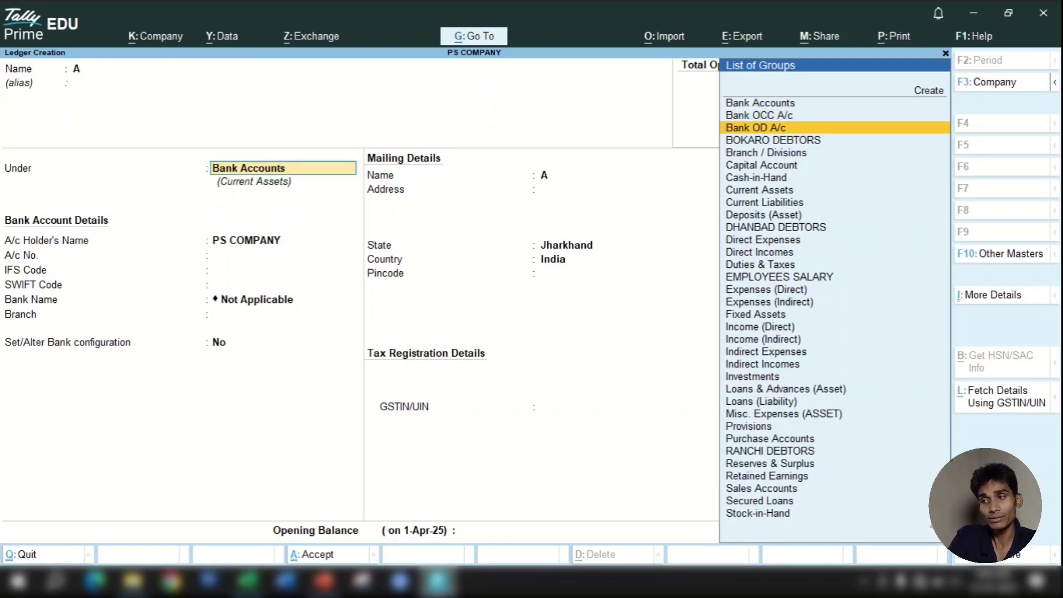
pyautogui.press('Up')
# Step: Rename the new ledger HDFC OD A/C and place it under the Bank OD A/c group
pyautogui.press('BackSpace')
pyautogui.write('H')
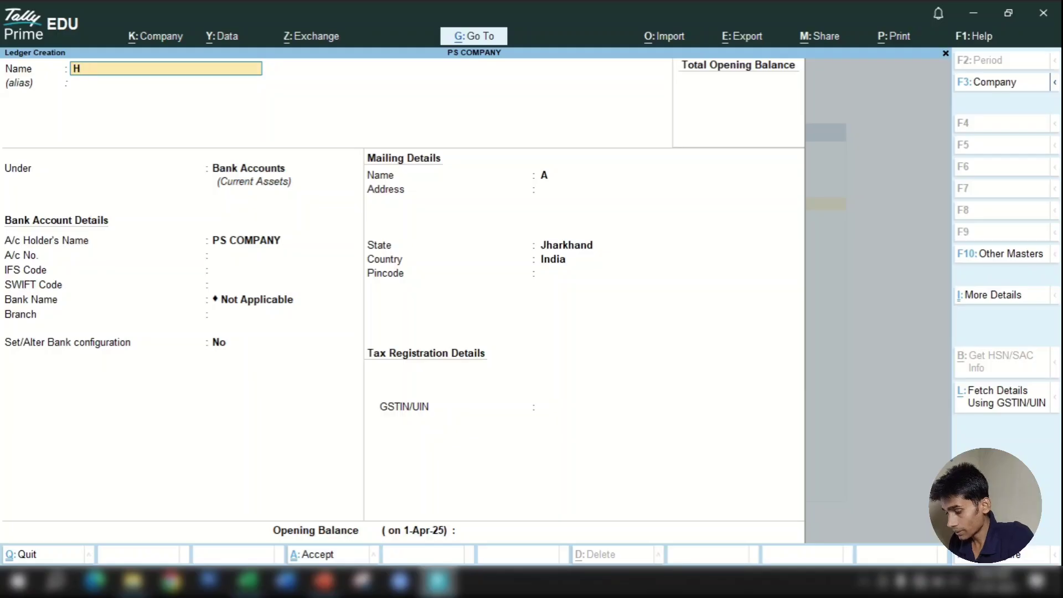
pyautogui.write('DFC OD')
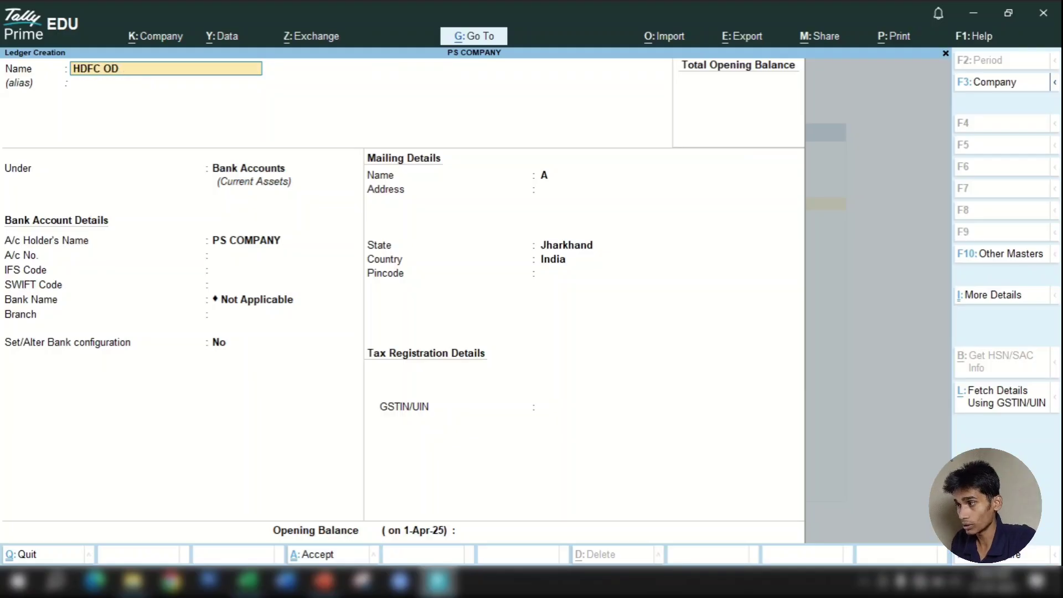
pyautogui.write(' A/C')
pyautogui.press('Return')
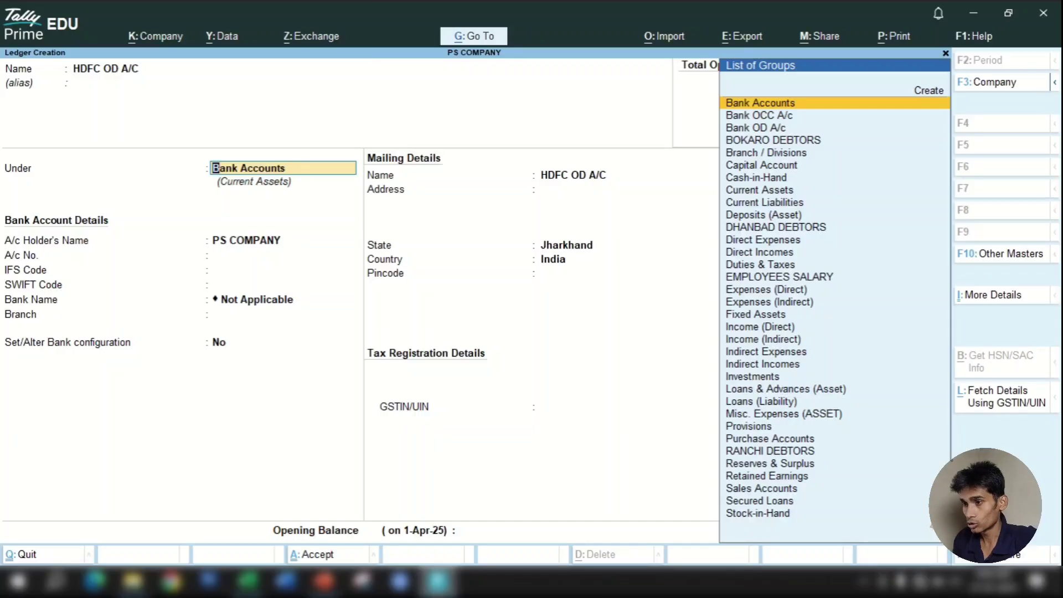
pyautogui.press('Down')
pyautogui.press('Down')
pyautogui.press('Return')
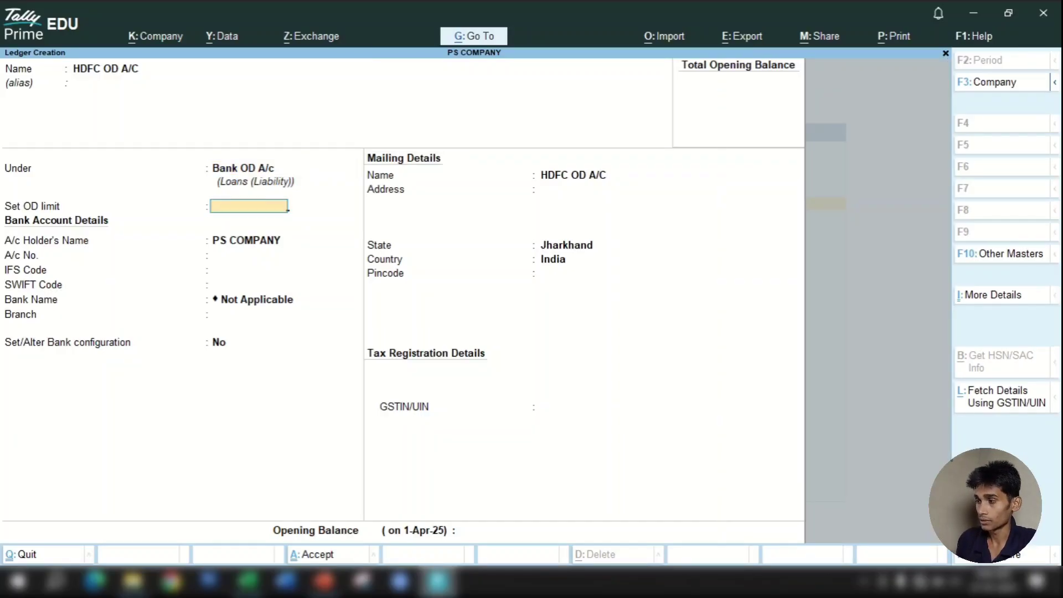
pyautogui.press('BackSpace')
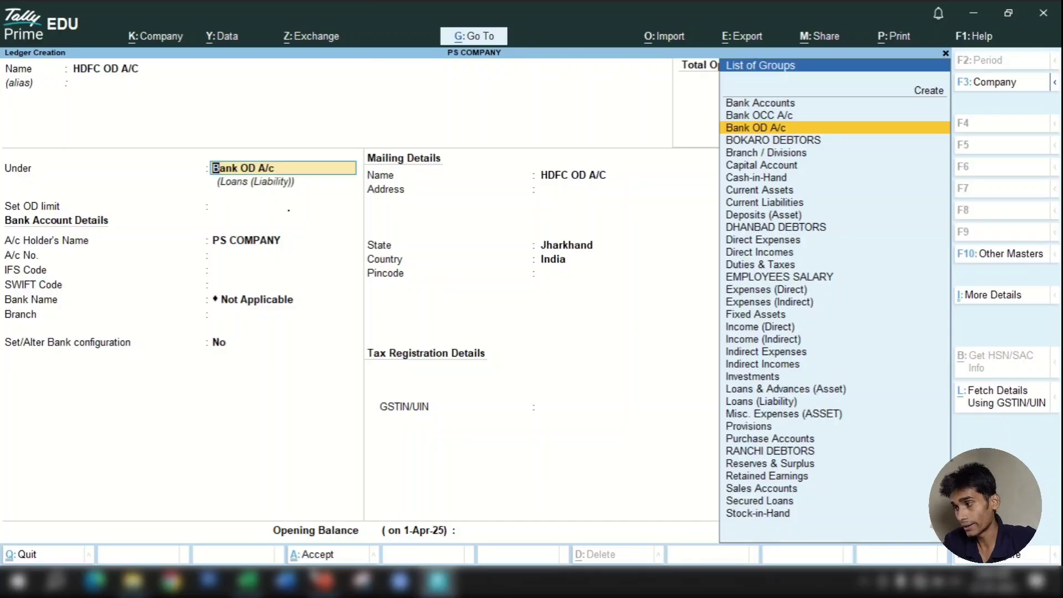
# Step: Keep the HDFC OD A/C ledger under Bank OD A/c and leave its OD limit blank
pyautogui.press('Return')
pyautogui.press('BackSpace')
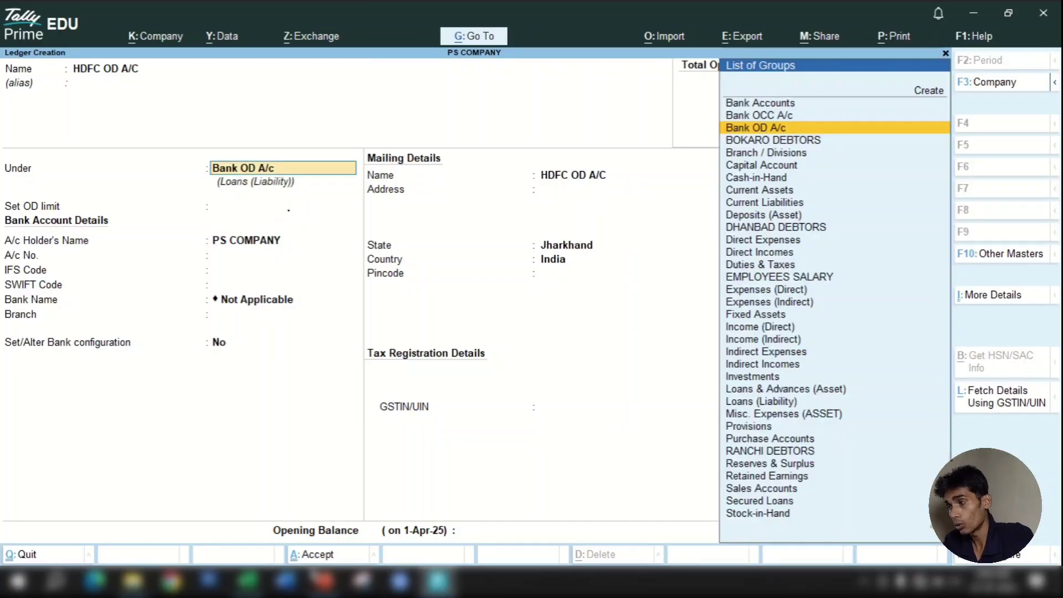
pyautogui.press('Up')
pyautogui.press('Down')
pyautogui.press('Return')
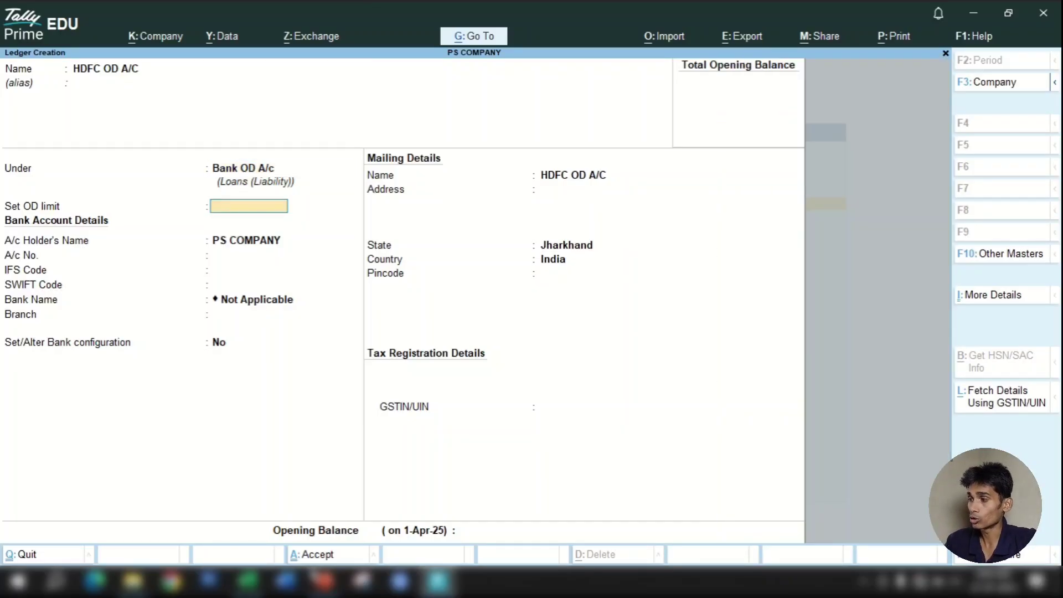
pyautogui.press('BackSpace')
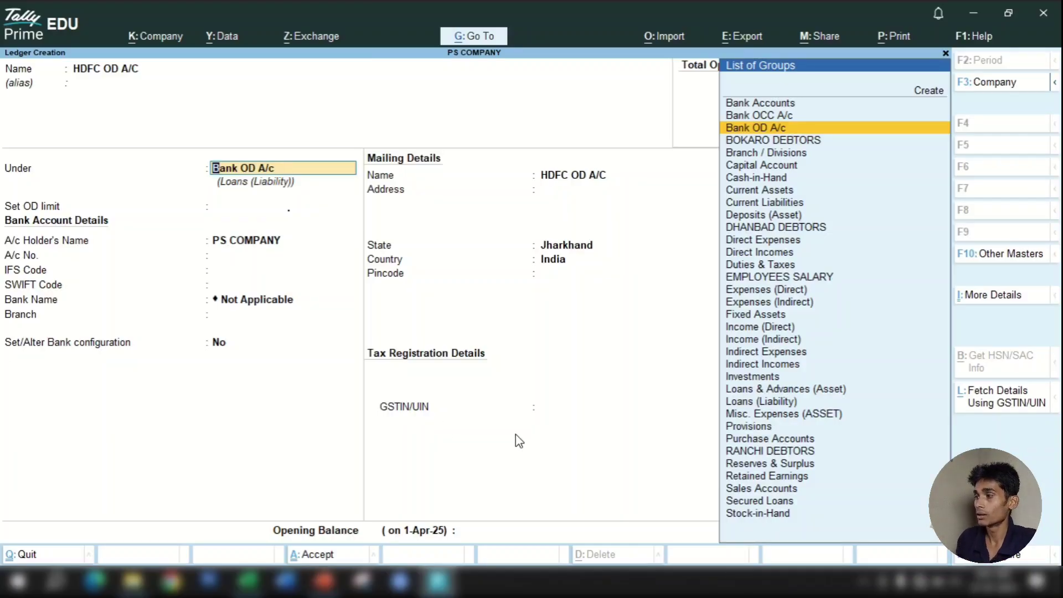
pyautogui.press('Return')
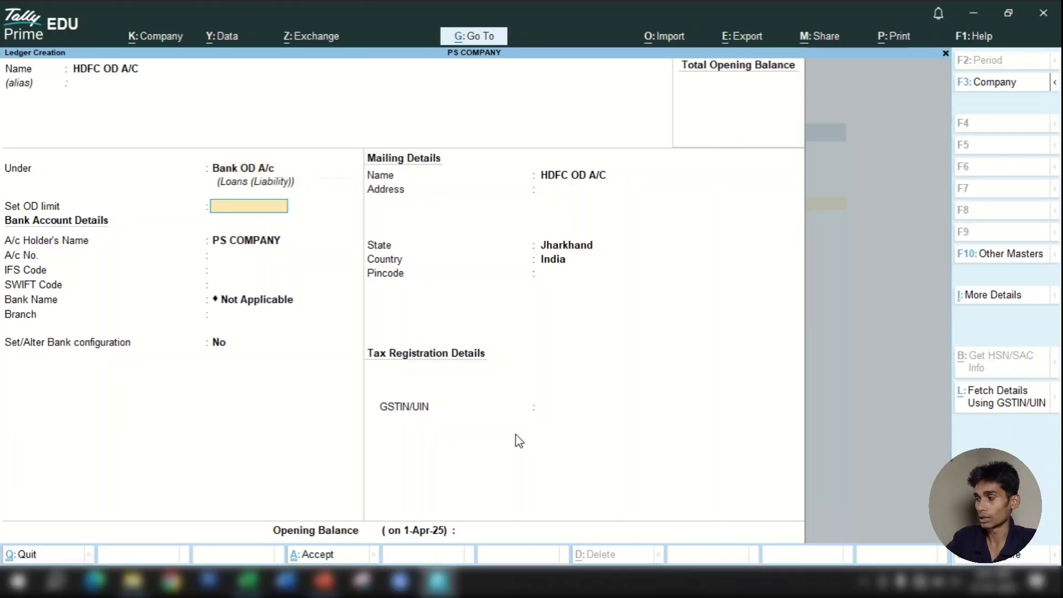
pyautogui.press('Return')
pyautogui.press('Up')
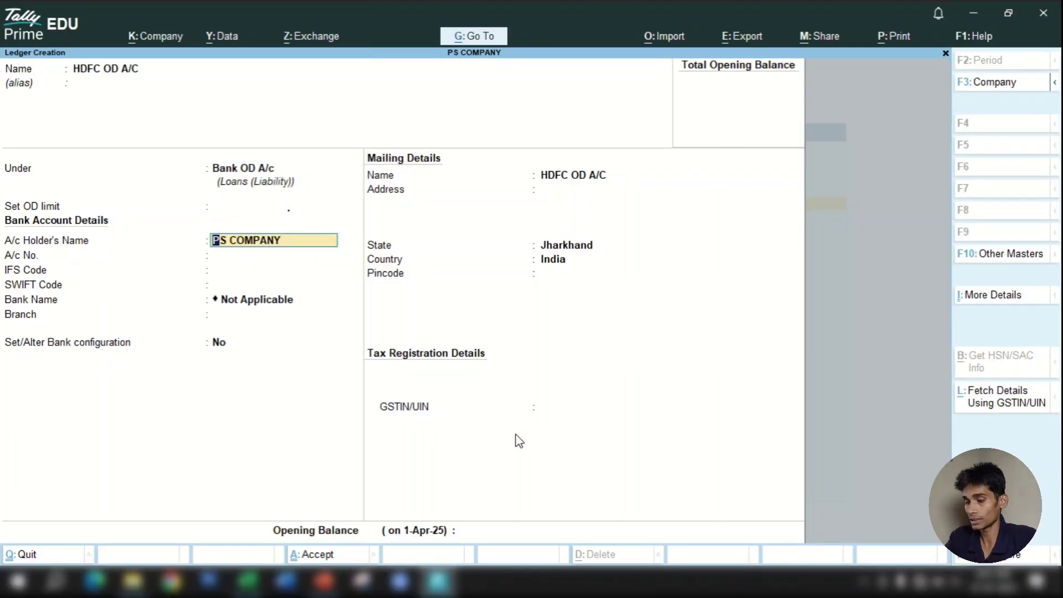
pyautogui.press('Up')
pyautogui.press('Return')
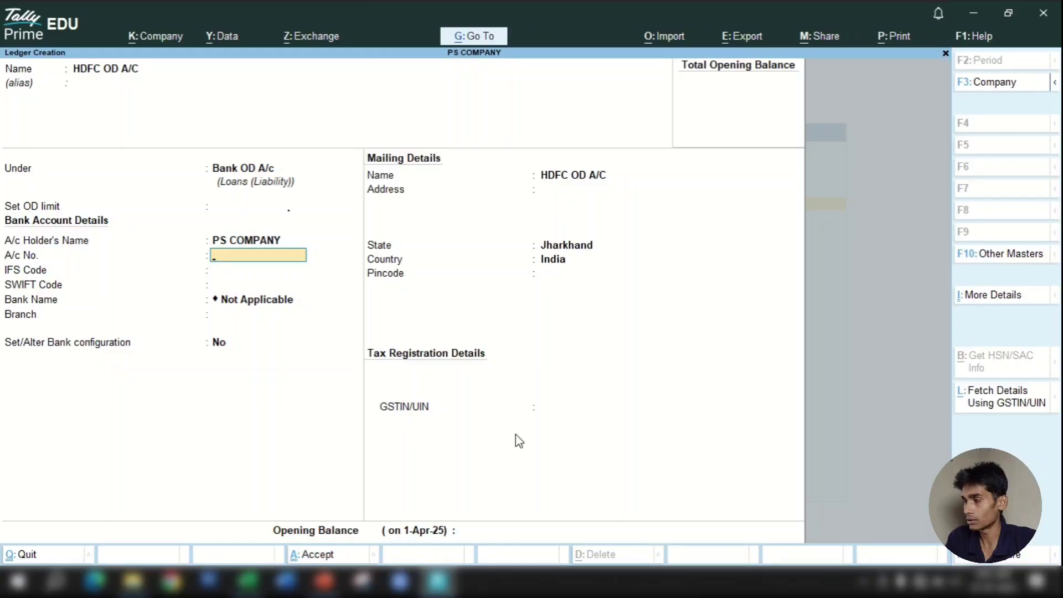
# Step: Leave the remaining bank, mailing and opening balance details of the HDFC OD A/C ledger at their defaults and save it
pyautogui.press('Return')
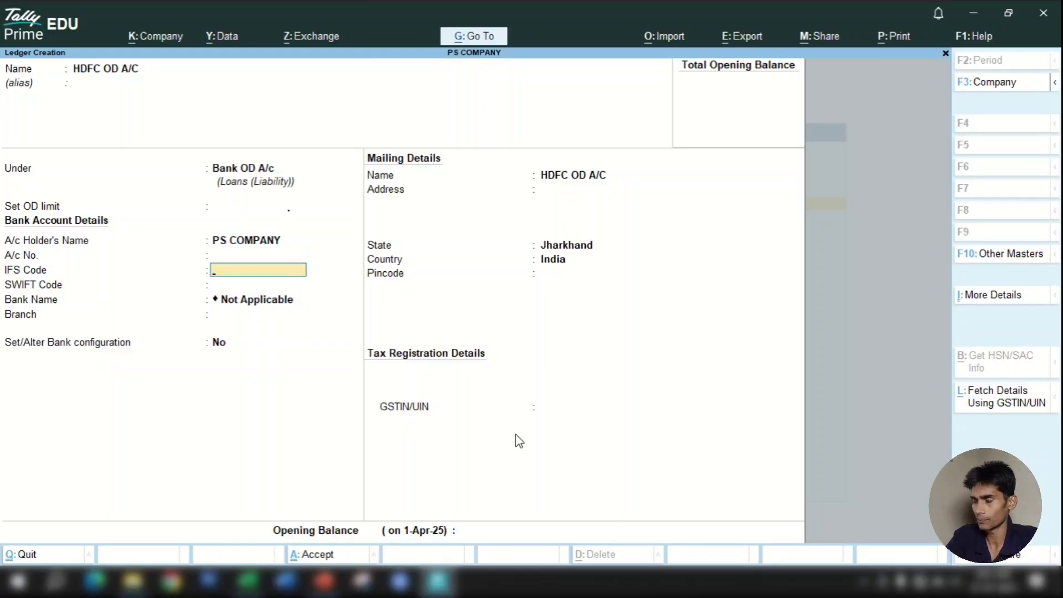
pyautogui.press('Return')
pyautogui.press('Return')
pyautogui.press('Return')
pyautogui.press('Return')
pyautogui.press('Return')
pyautogui.press('Return')
pyautogui.press('Return')
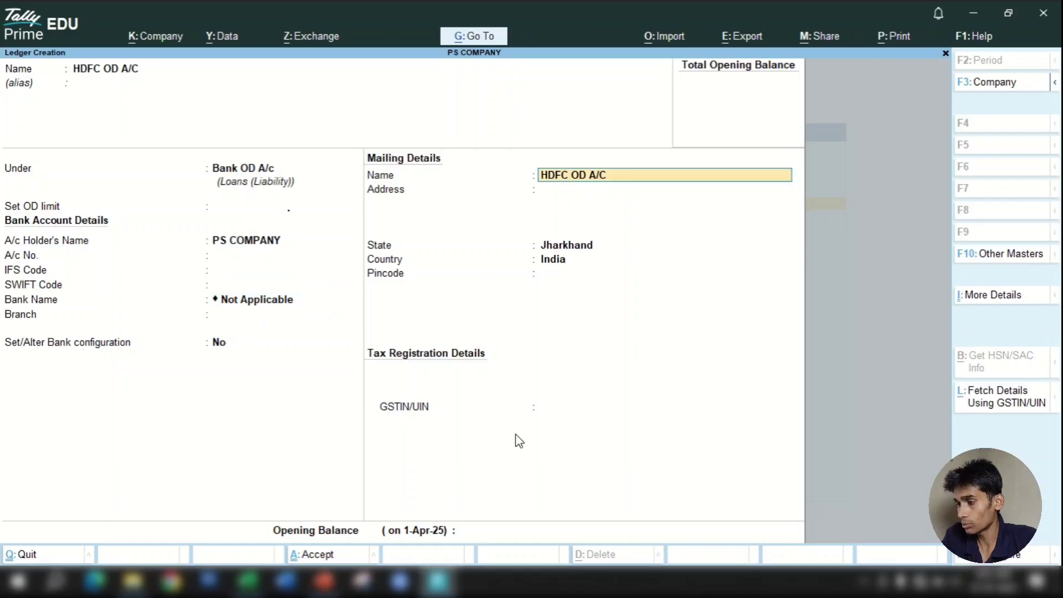
pyautogui.press('Return')
pyautogui.press('Return')
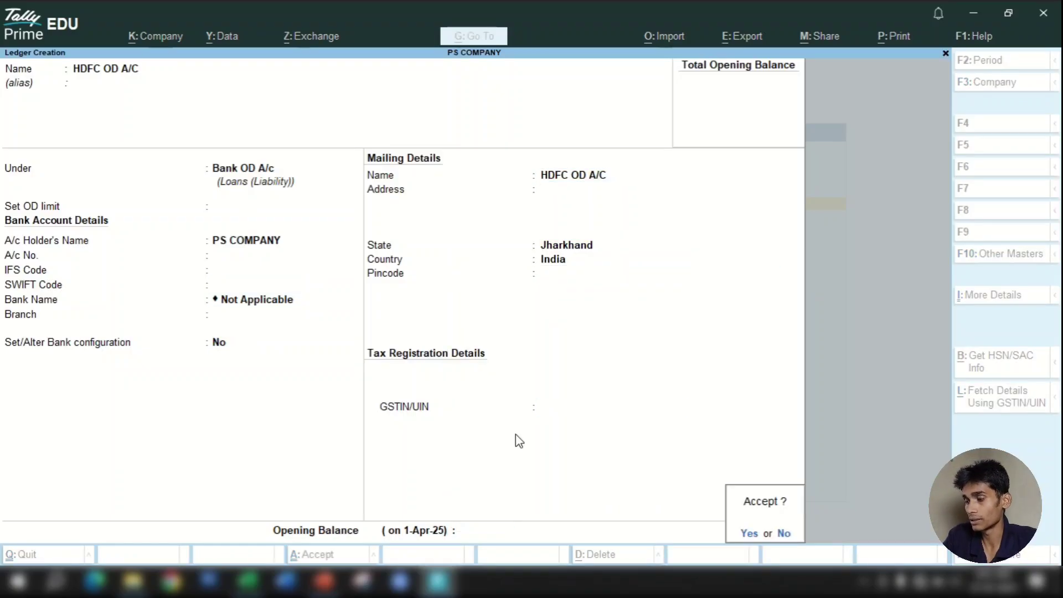
pyautogui.press('Return')
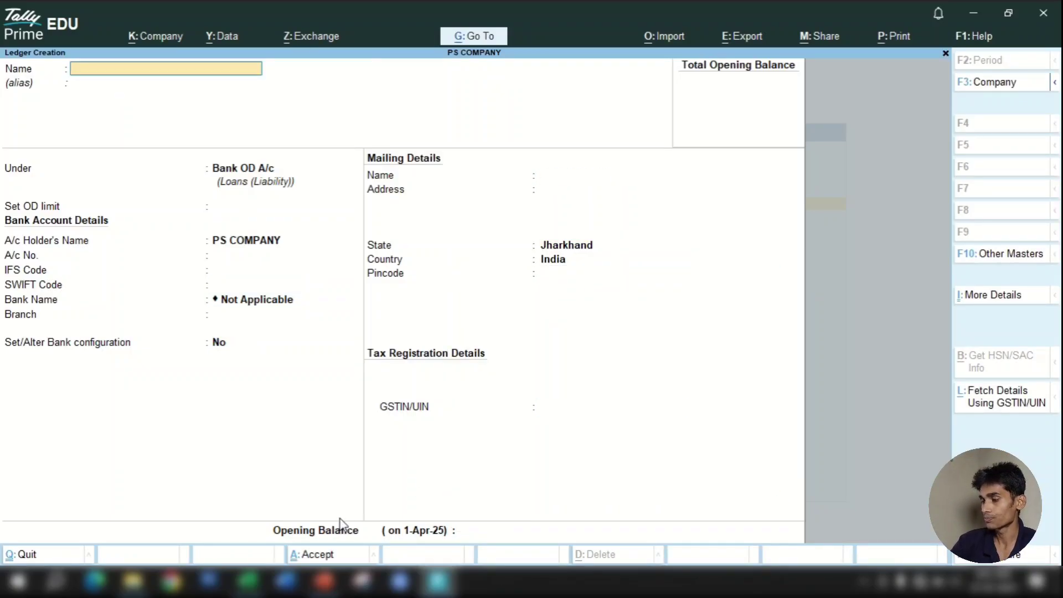
# Step: Switch to Excel, set cell I4 for ANY BANK OD A/C to SHOW and review its group and nature
pyautogui.click(248, 580)
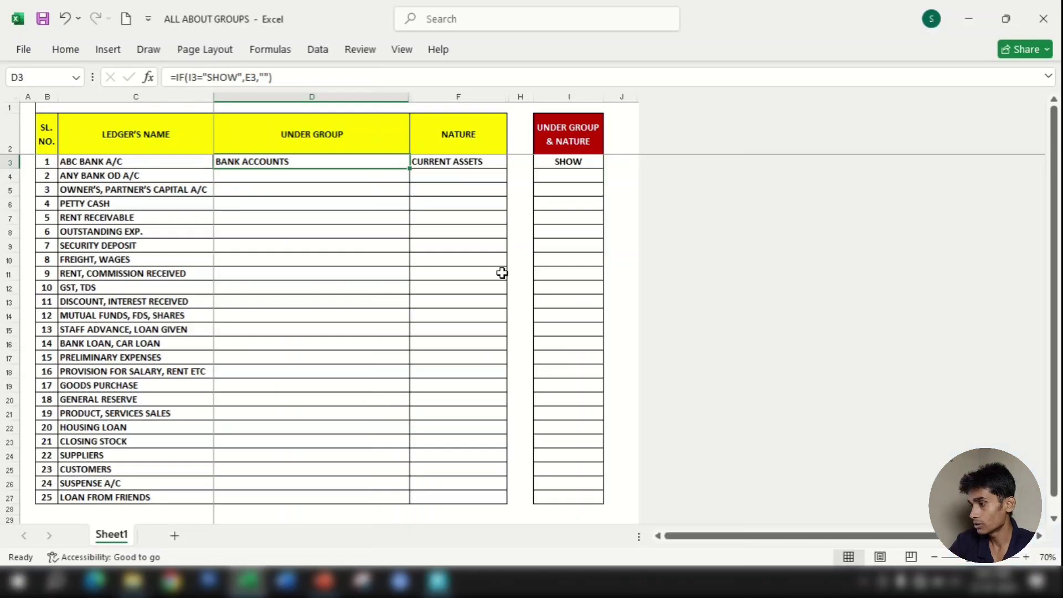
pyautogui.click(285, 176)
pyautogui.click(551, 176)
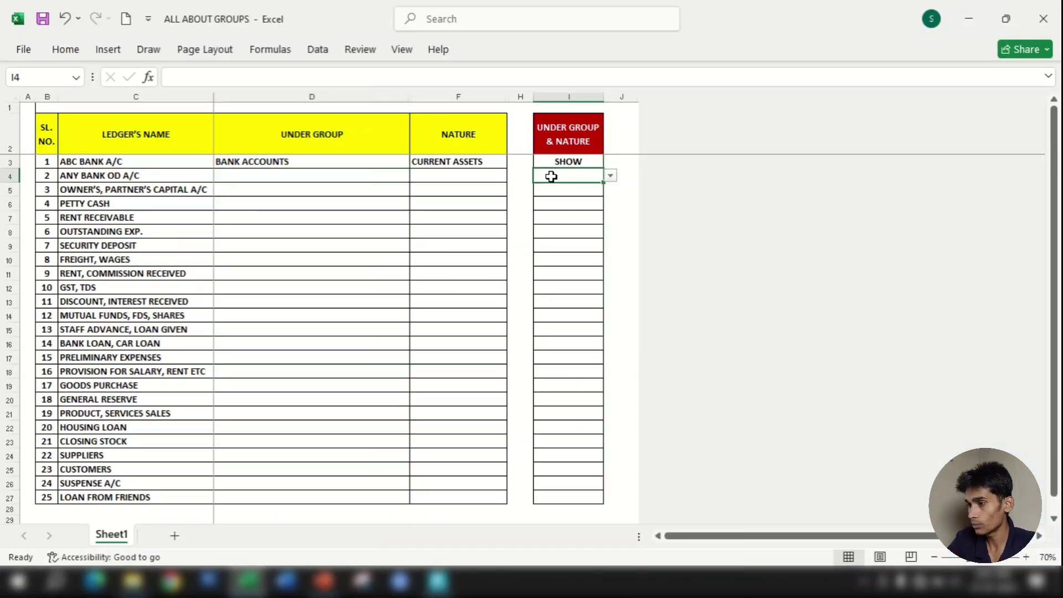
pyautogui.write('SHOW')
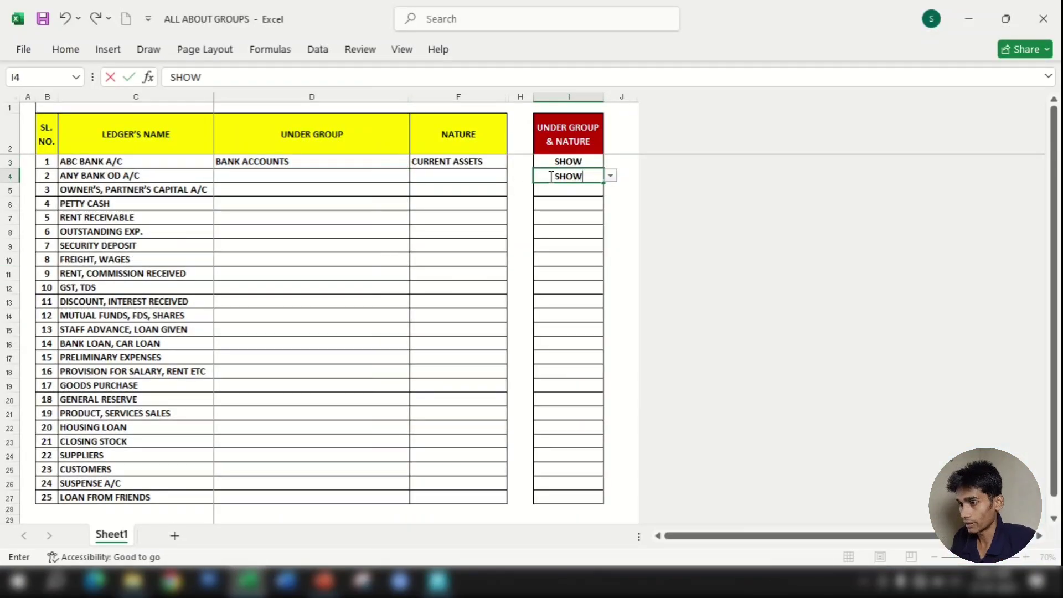
pyautogui.press('Return')
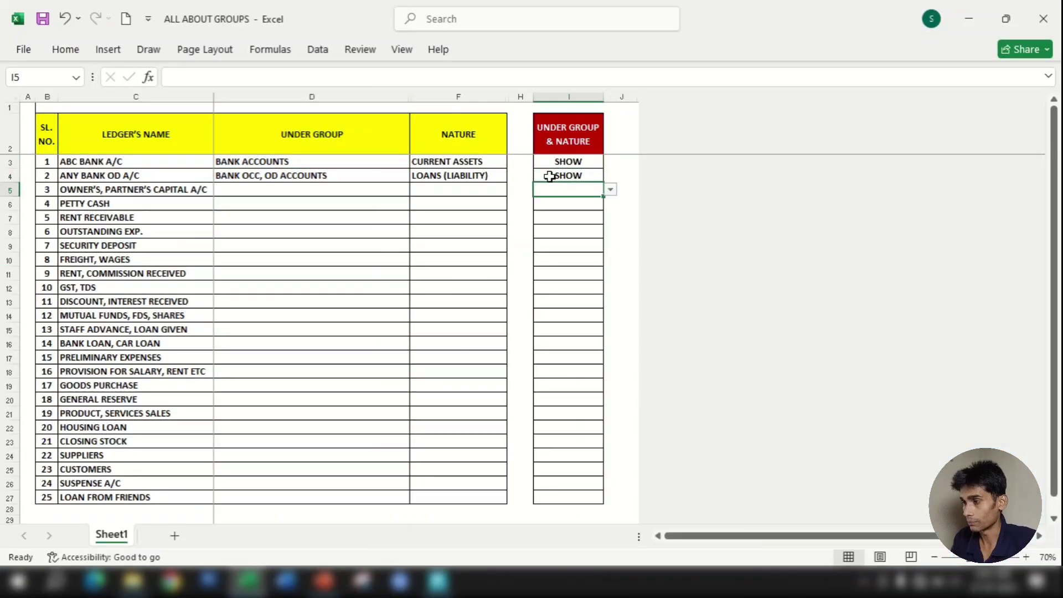
pyautogui.click(234, 180)
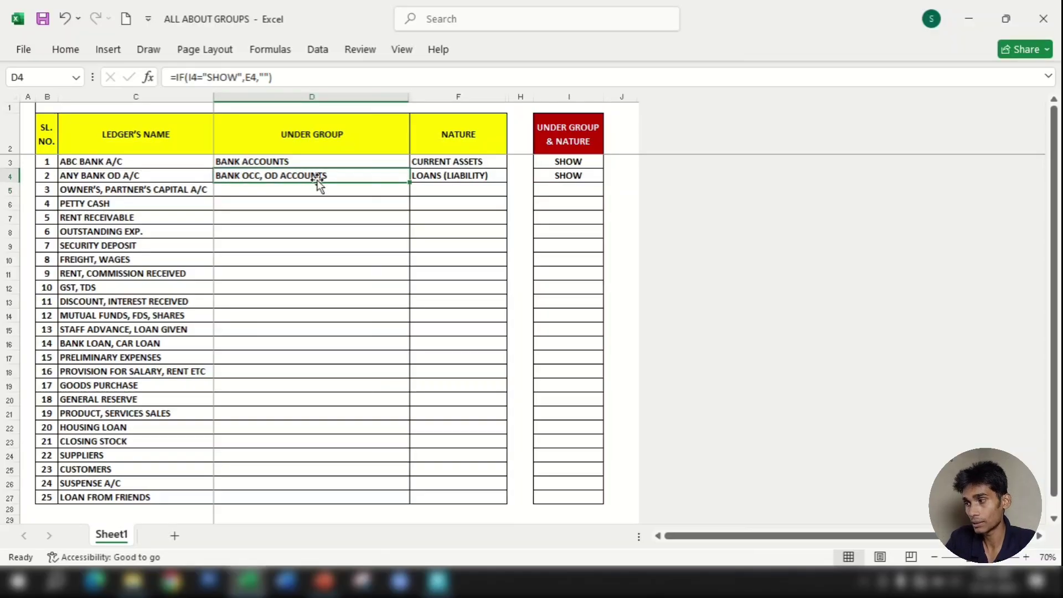
pyautogui.click(465, 180)
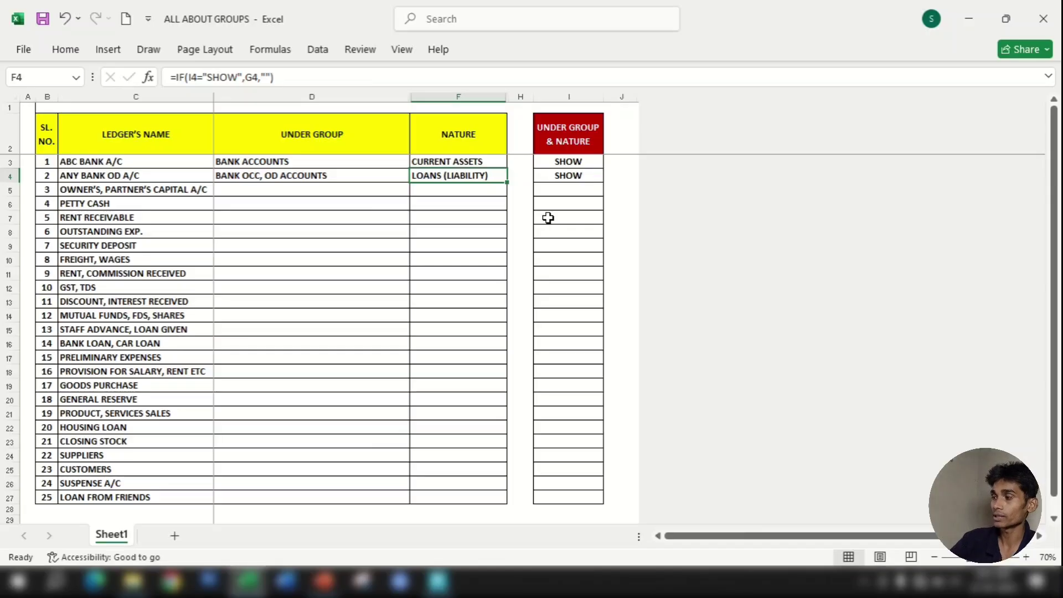
# Step: Switch to TallyPrime and look up the Branch / Divisions group for a new ledger, using A as a placeholder name
pyautogui.click(438, 581)
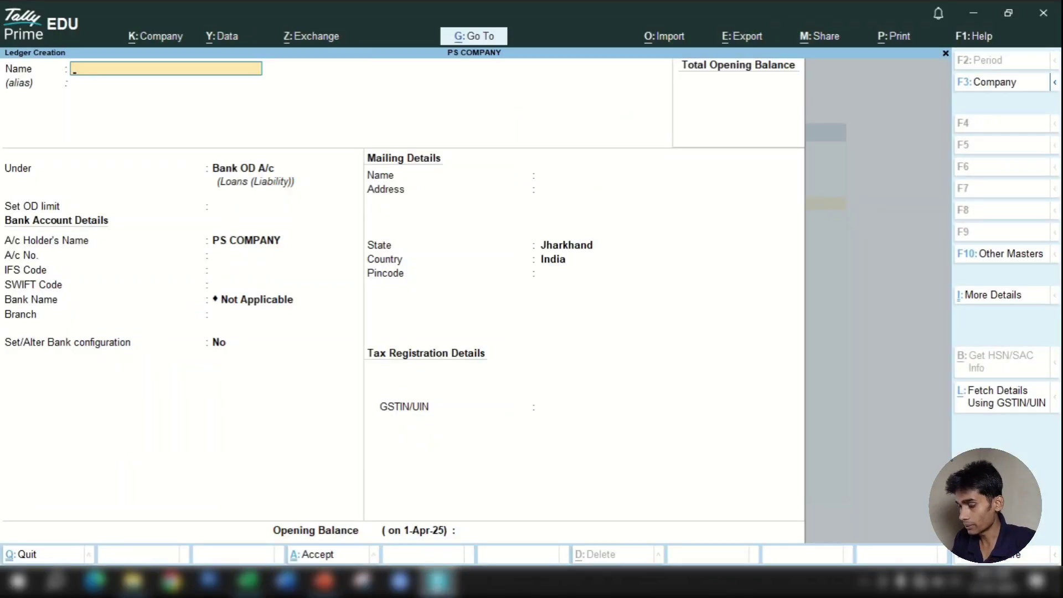
pyautogui.write('A')
pyautogui.press('Return')
pyautogui.press('Return')
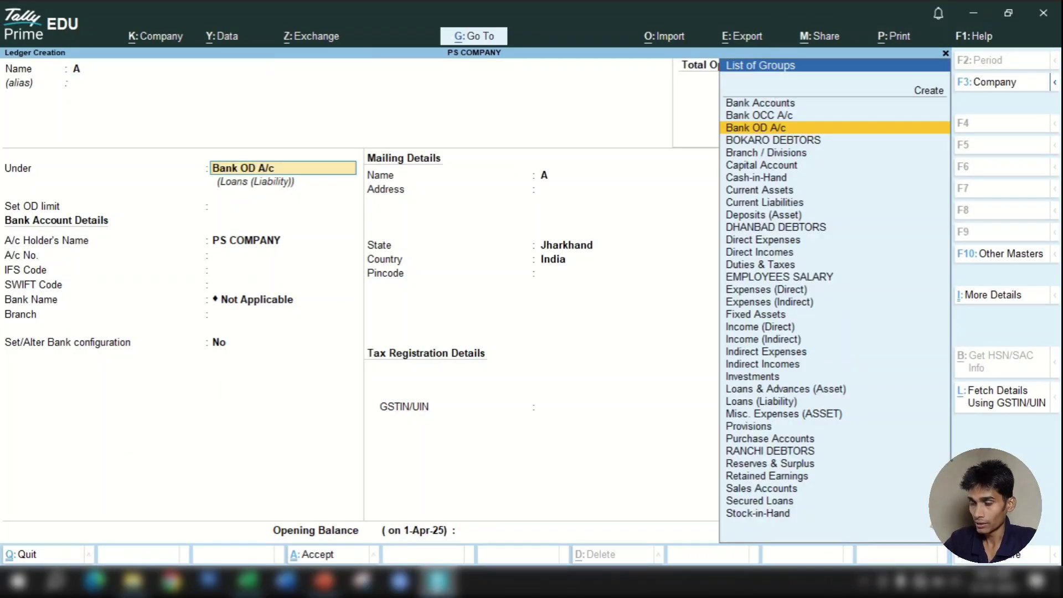
pyautogui.press('Down')
pyautogui.press('Down')
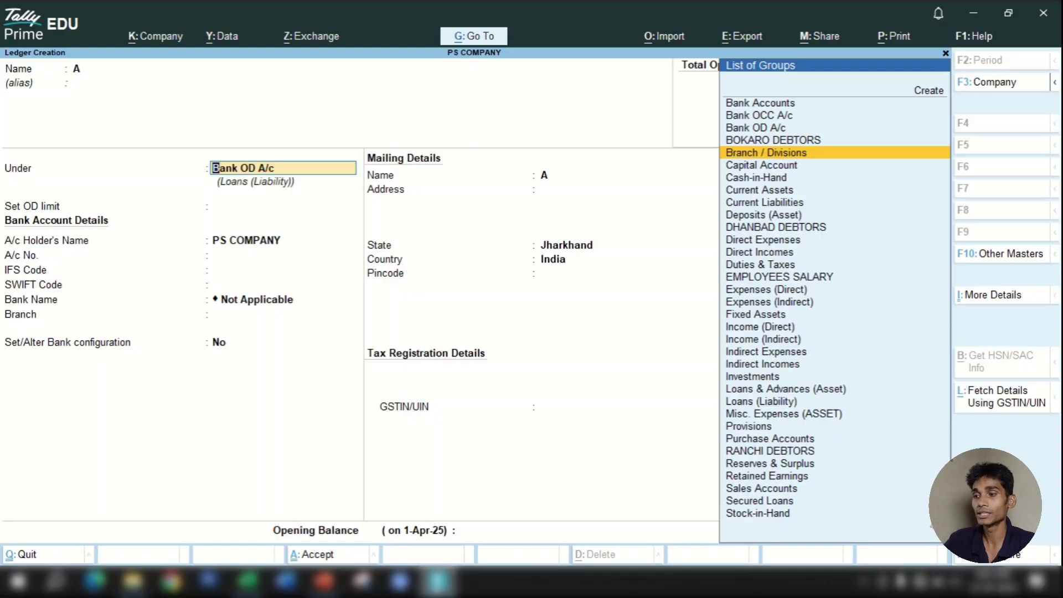
# Step: Rename the new ledger RANCHI BRANCH and place it under the Branch / Divisions group
pyautogui.press('BackSpace')
pyautogui.press('BackSpace')
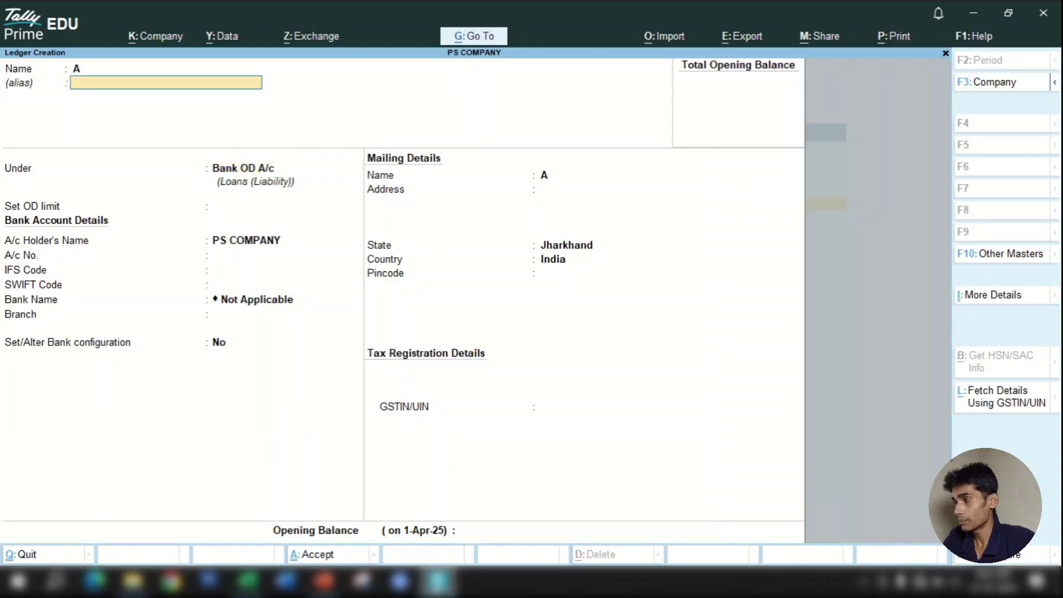
pyautogui.write('RANCHI')
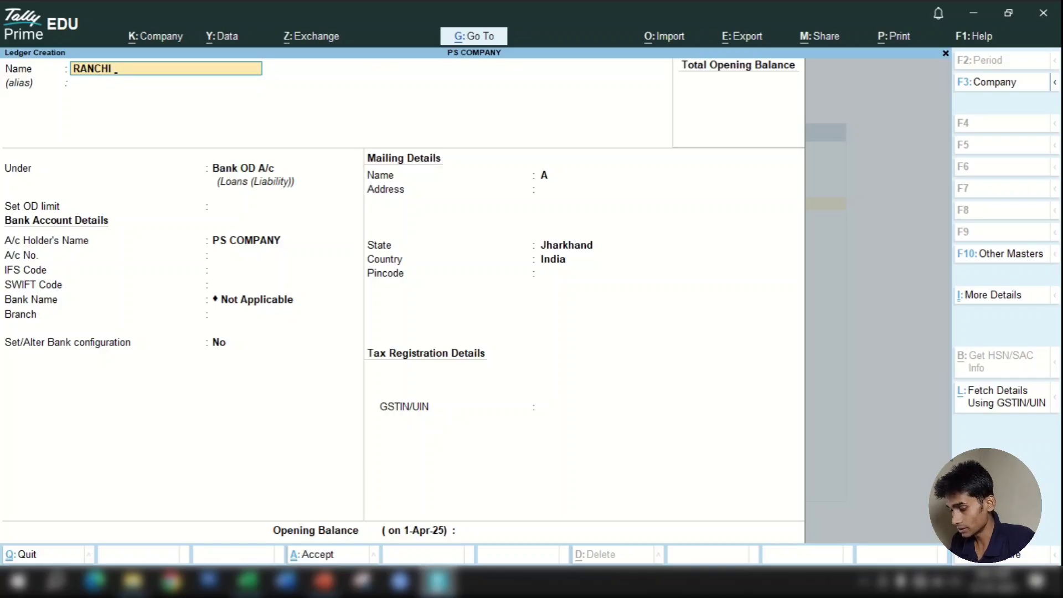
pyautogui.write('BRANCH')
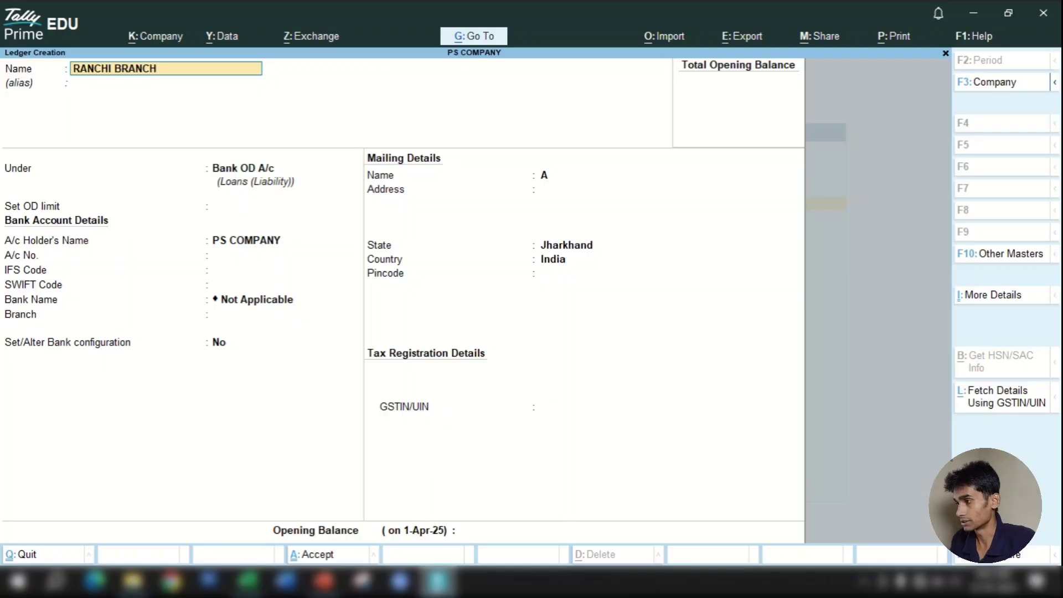
pyautogui.press('Return')
pyautogui.press('Return')
pyautogui.write('BR')
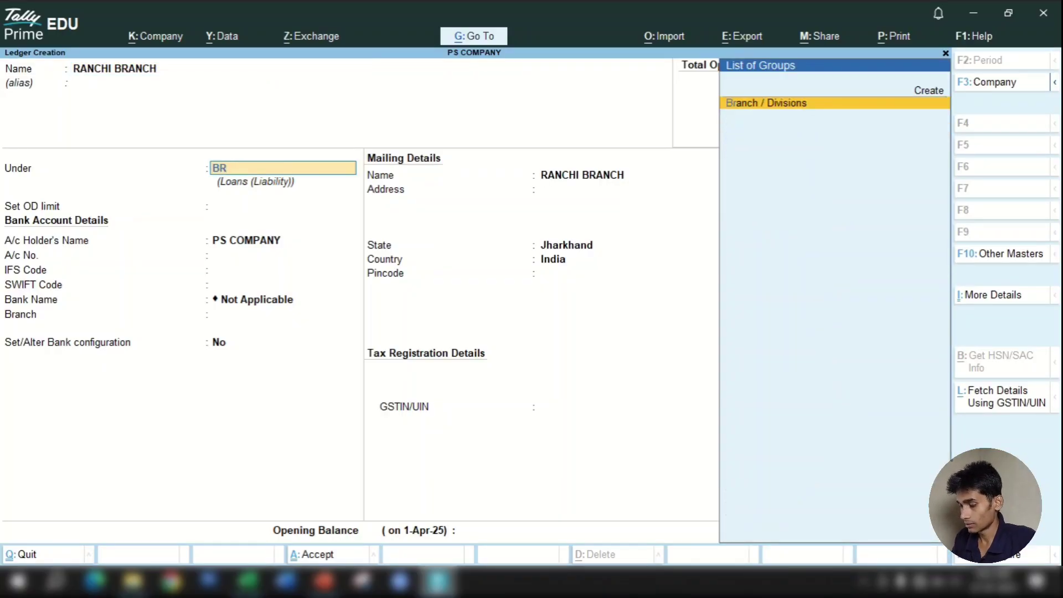
pyautogui.write('A')
pyautogui.press('Return')
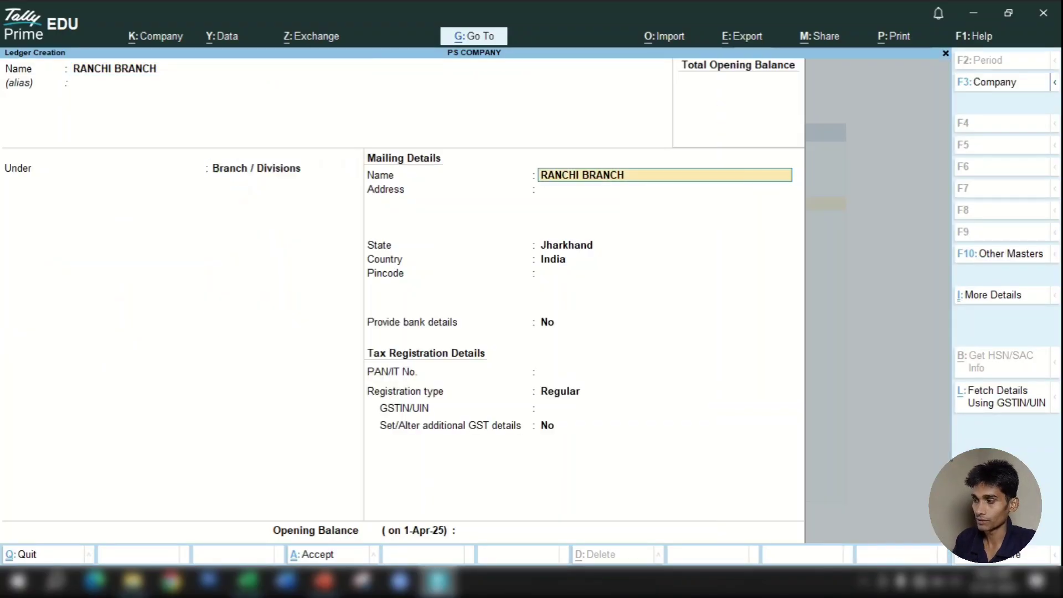
# Step: Set the RANCHI BRANCH ledger's registration type to Unknown, keep its other details at their defaults and save it
pyautogui.press('Return')
pyautogui.press('Return')
pyautogui.press('Return')
pyautogui.press('Return')
pyautogui.press('Return')
pyautogui.press('Return')
pyautogui.press('Return')
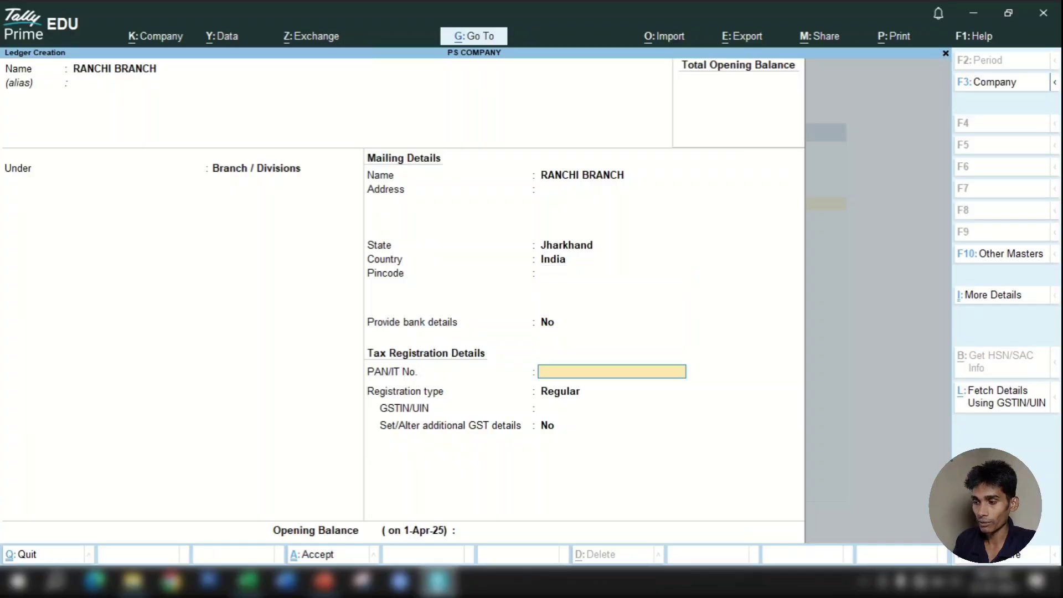
pyautogui.press('Up')
pyautogui.press('Up')
pyautogui.press('Return')
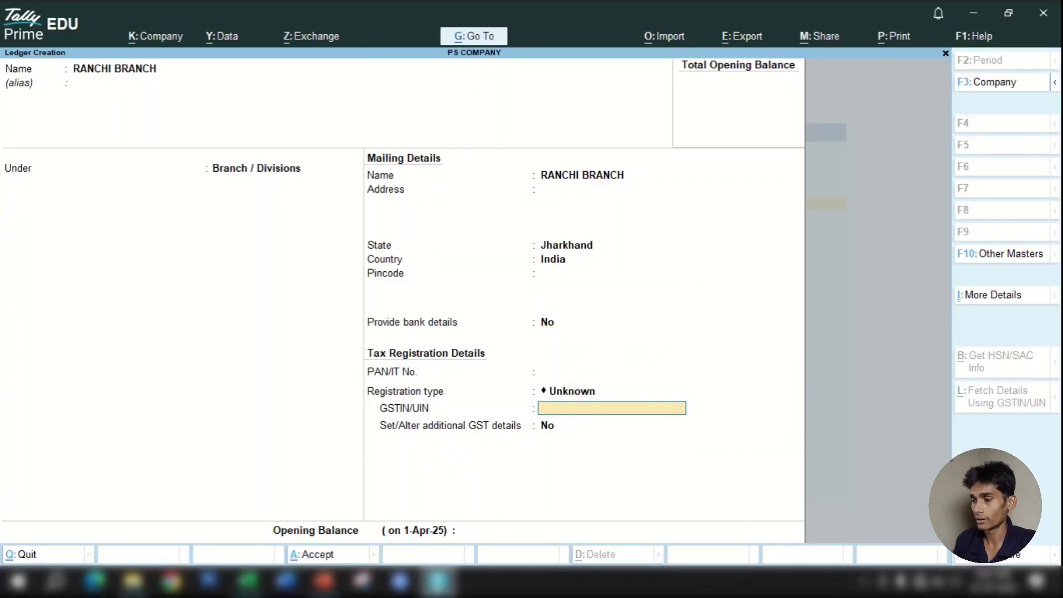
pyautogui.press('Return')
pyautogui.press('Return')
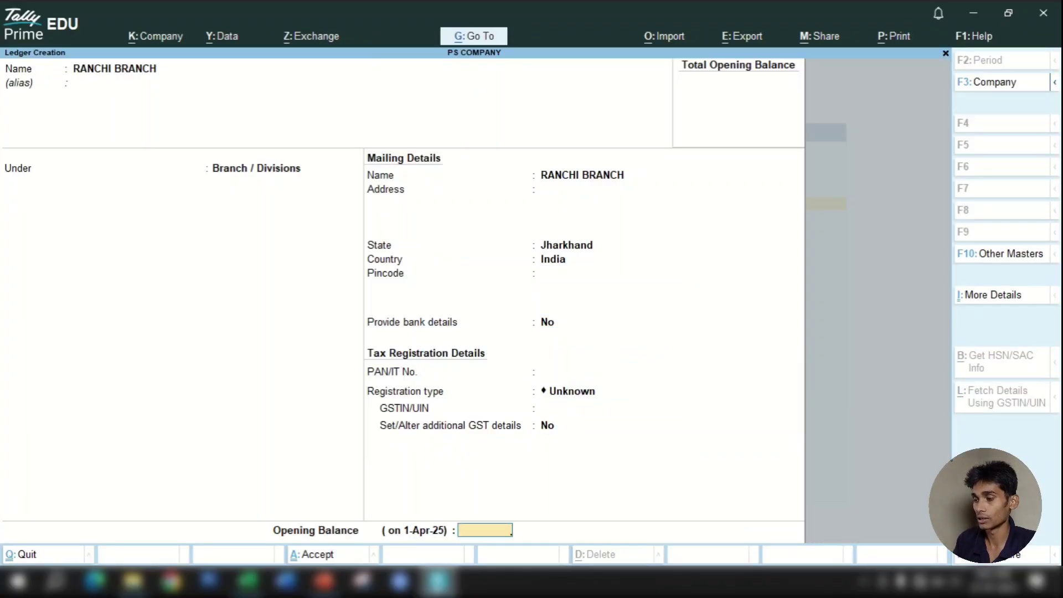
pyautogui.press('Return')
pyautogui.press('Return')
# Step: Look up the Capital Account group for another new ledger, using A as a placeholder name
pyautogui.write('A')
pyautogui.press('Return')
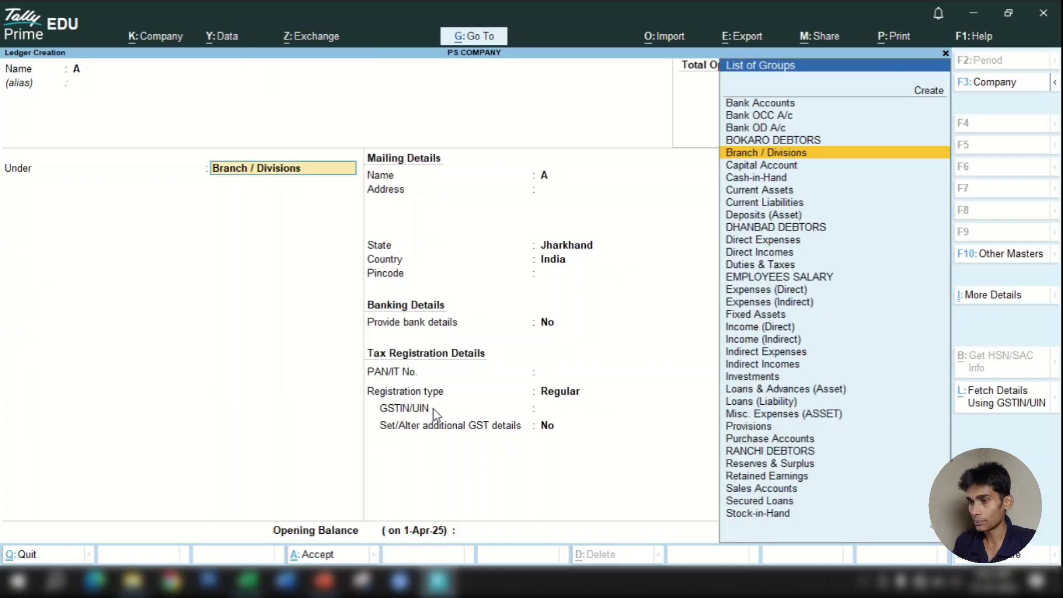
pyautogui.press('Down')
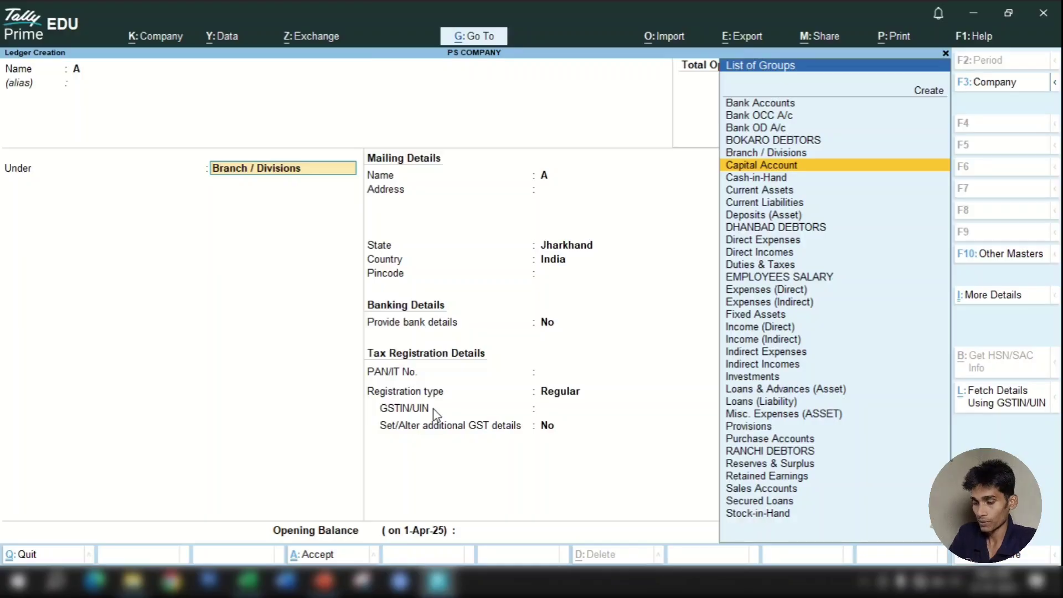
# Step: Rename the new ledger with the owner's first name followed by CAPITAL A/C and place it under the Capital Account group
pyautogui.press('BackSpace')
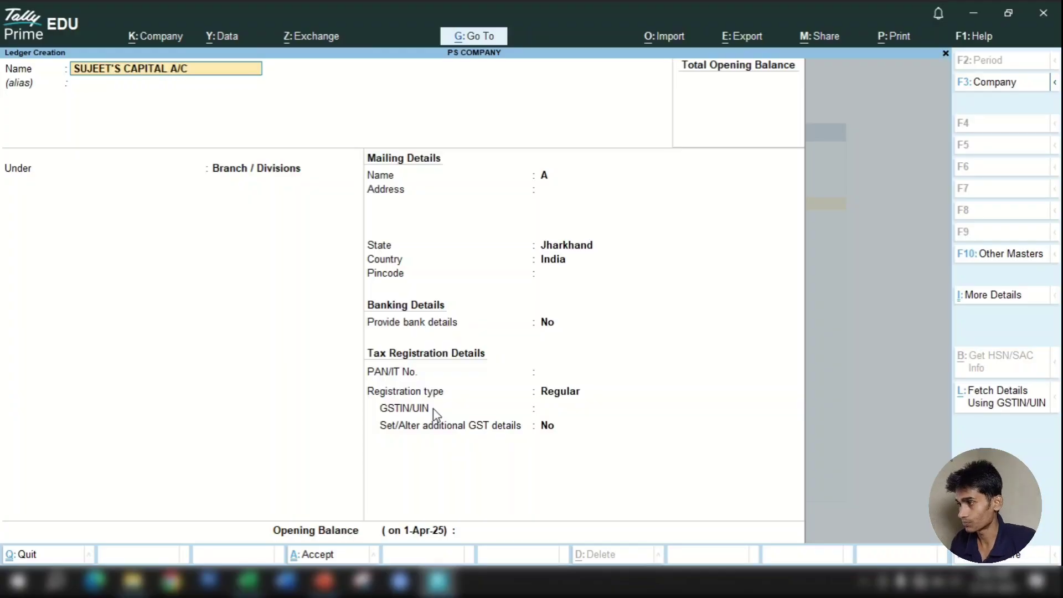
pyautogui.press('Return')
pyautogui.write('CA')
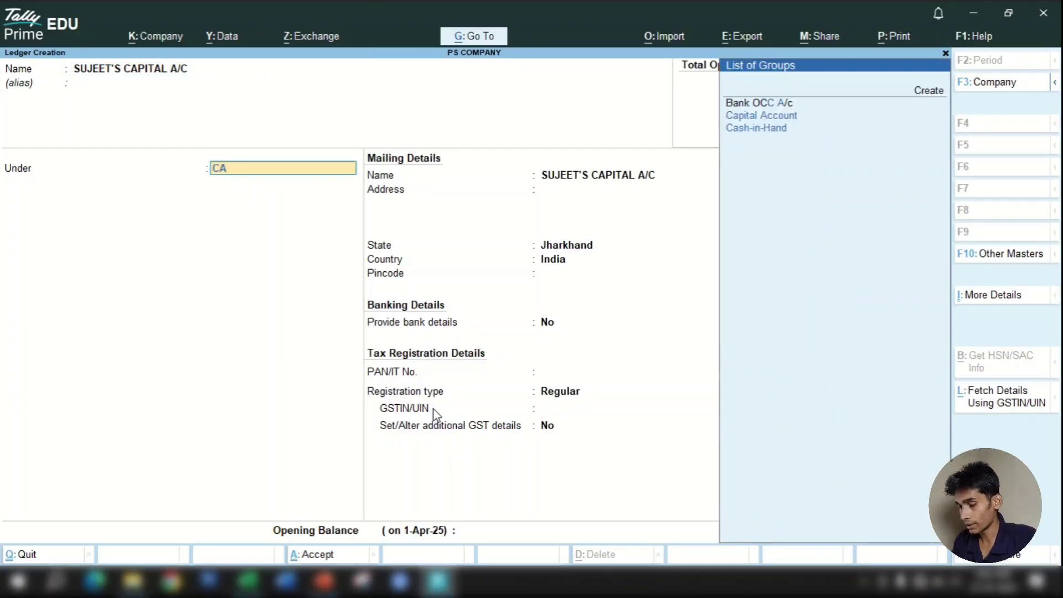
pyautogui.write('PI')
pyautogui.press('Return')
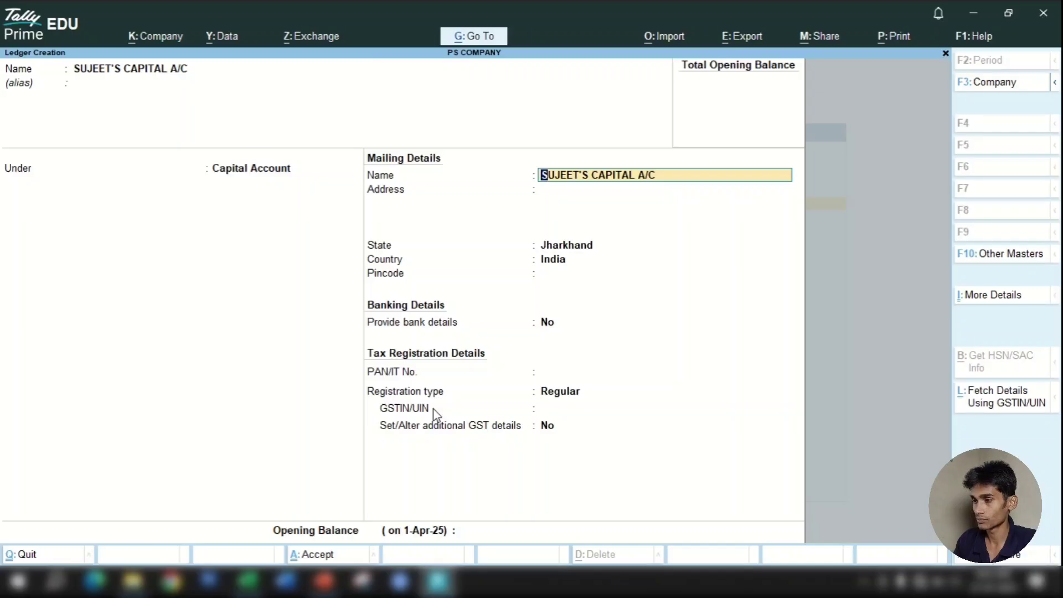
# Step: Set the owner's capital ledger's registration type to Unknown, keep its other details at their defaults and save it
pyautogui.press('Return')
pyautogui.press('Return')
pyautogui.press('Return')
pyautogui.press('Return')
pyautogui.press('Return')
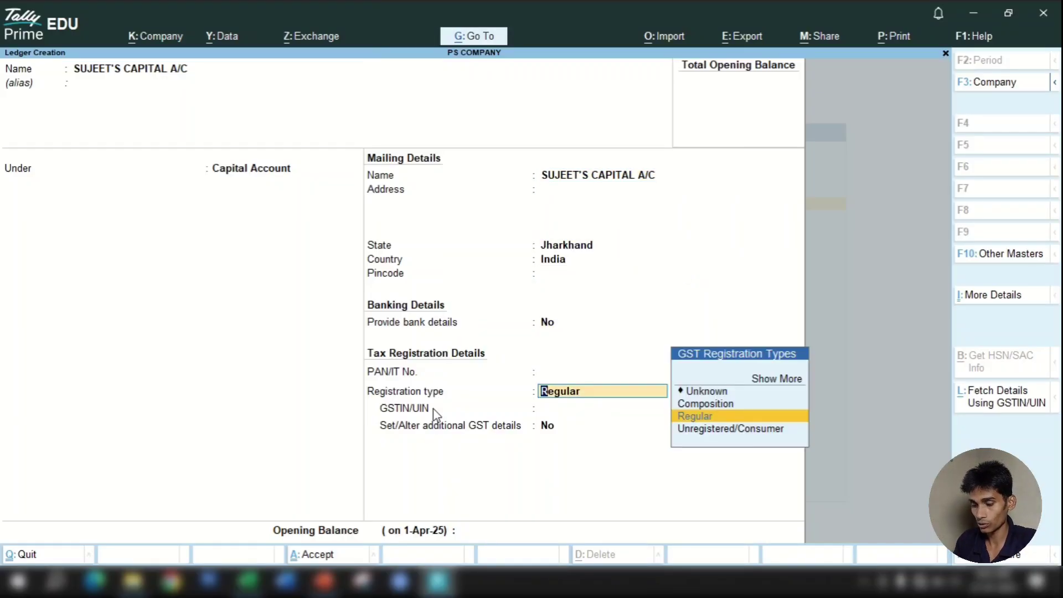
pyautogui.press('Up')
pyautogui.press('Up')
pyautogui.press('Return')
pyautogui.press('Return')
pyautogui.press('Return')
pyautogui.press('Return')
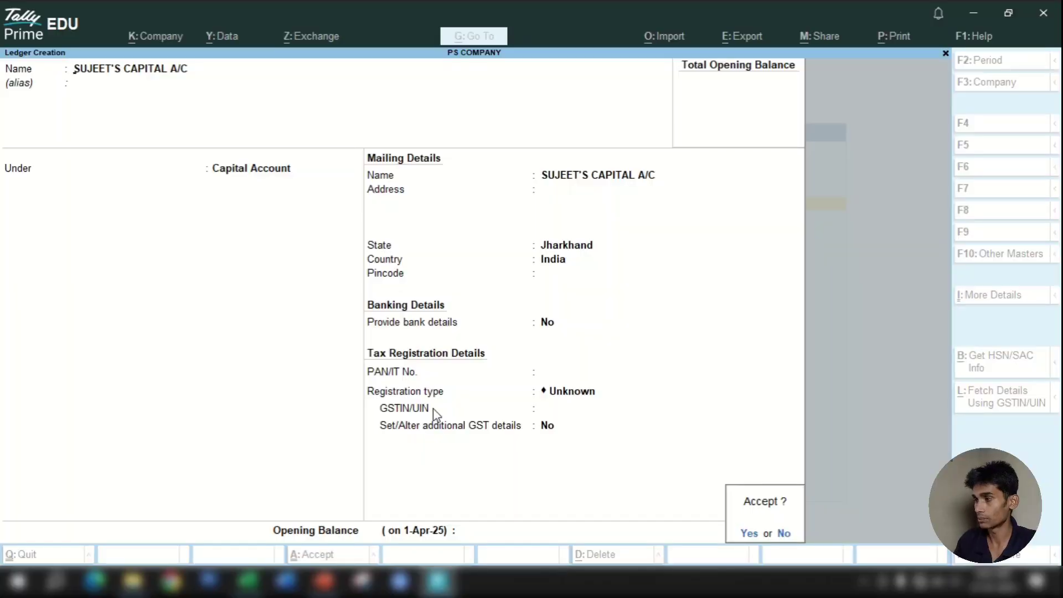
pyautogui.press('Return')
# Step: Switch to Excel and set the OWNER'S, PARTNER'S CAPITAL A/C row to SHOW, then check its group and nature cells
pyautogui.hotkey('alt', 'Tab')
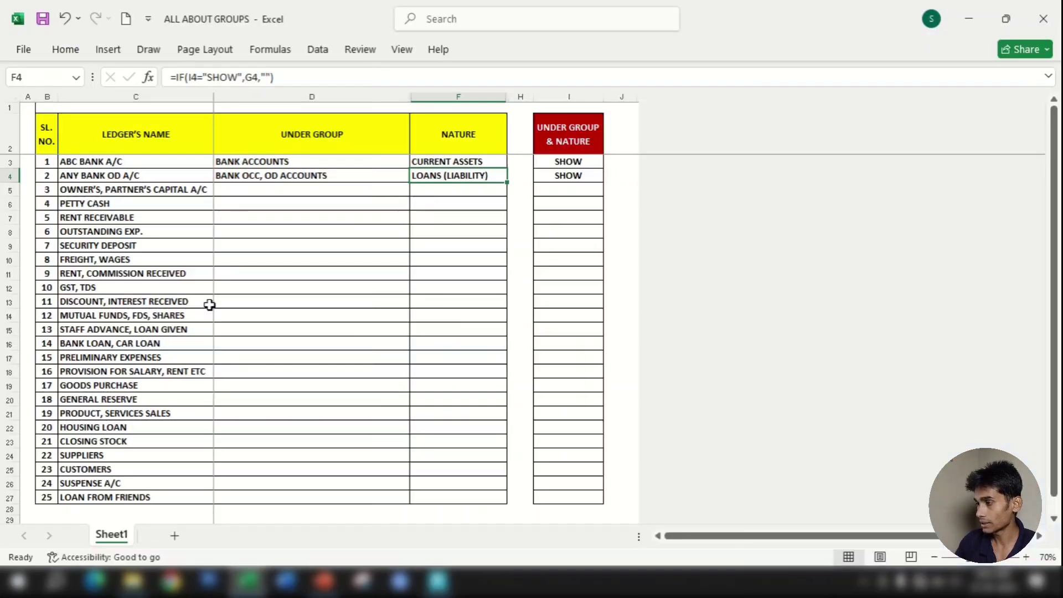
pyautogui.click(185, 190)
pyautogui.click(567, 186)
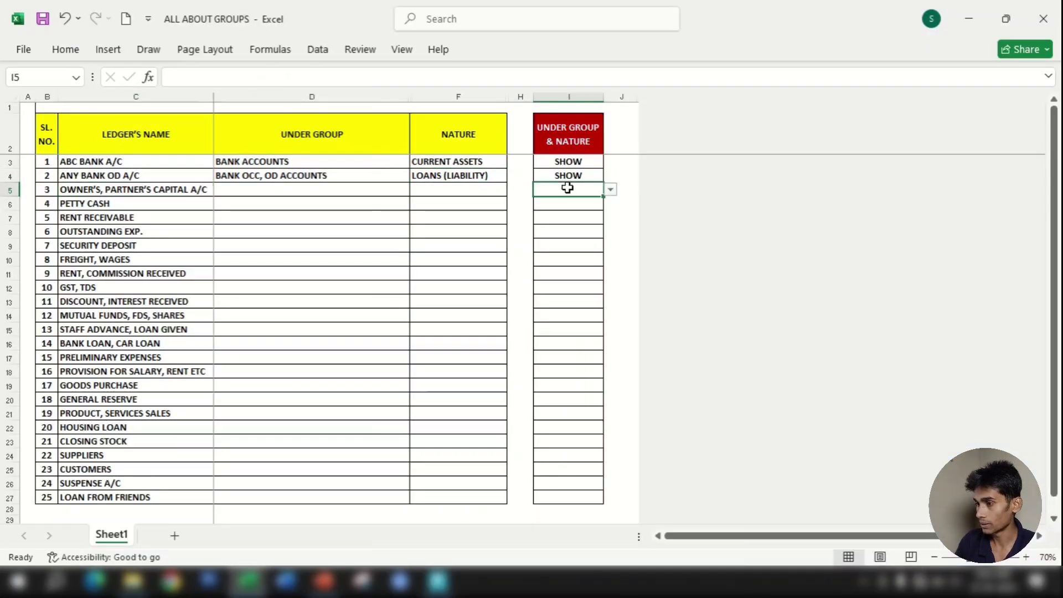
pyautogui.write('SHOW')
pyautogui.press('Return')
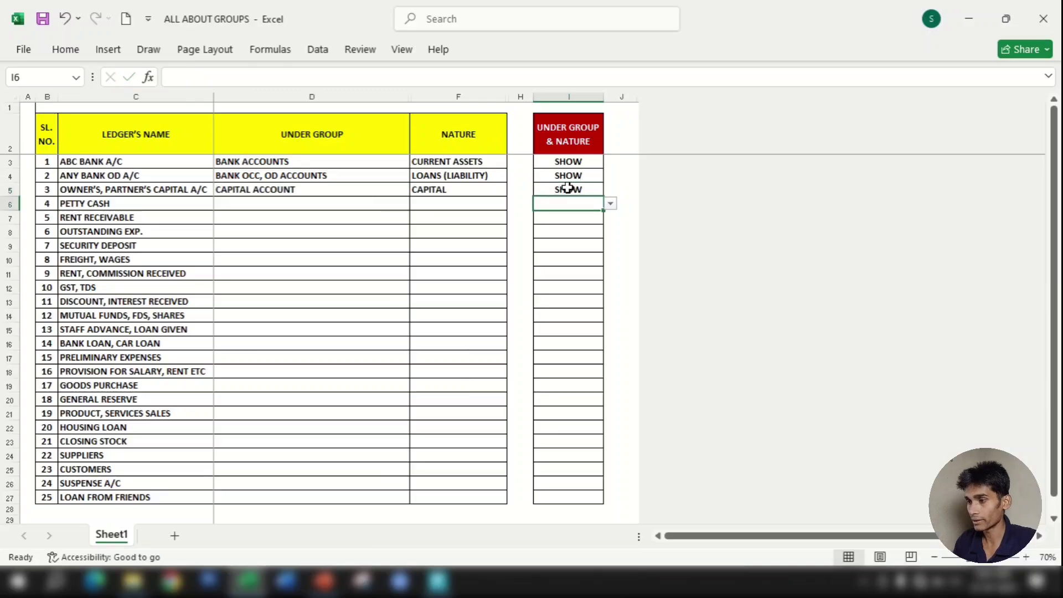
pyautogui.click(344, 192)
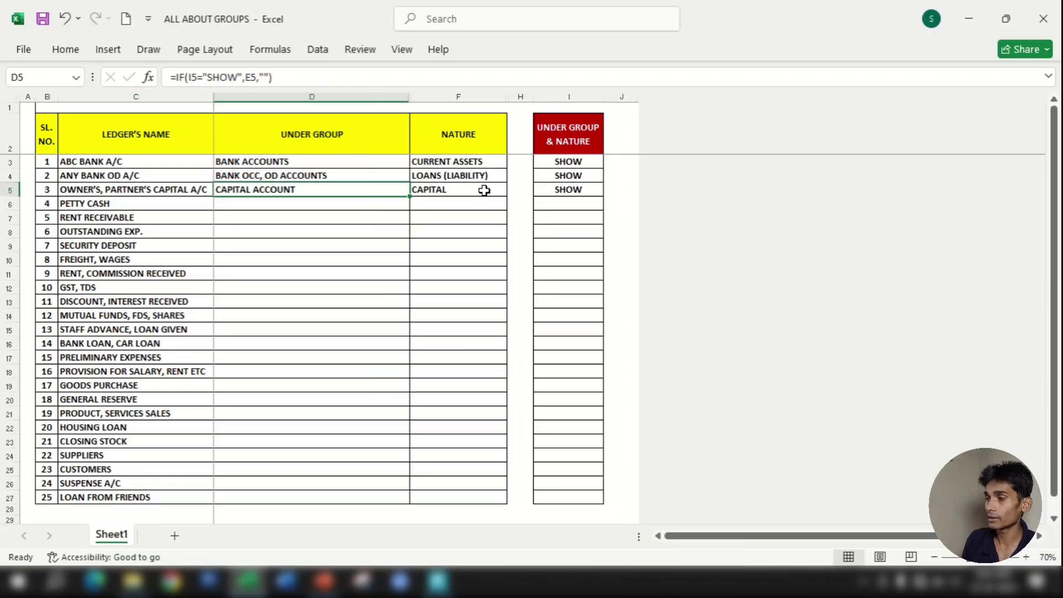
pyautogui.click(484, 190)
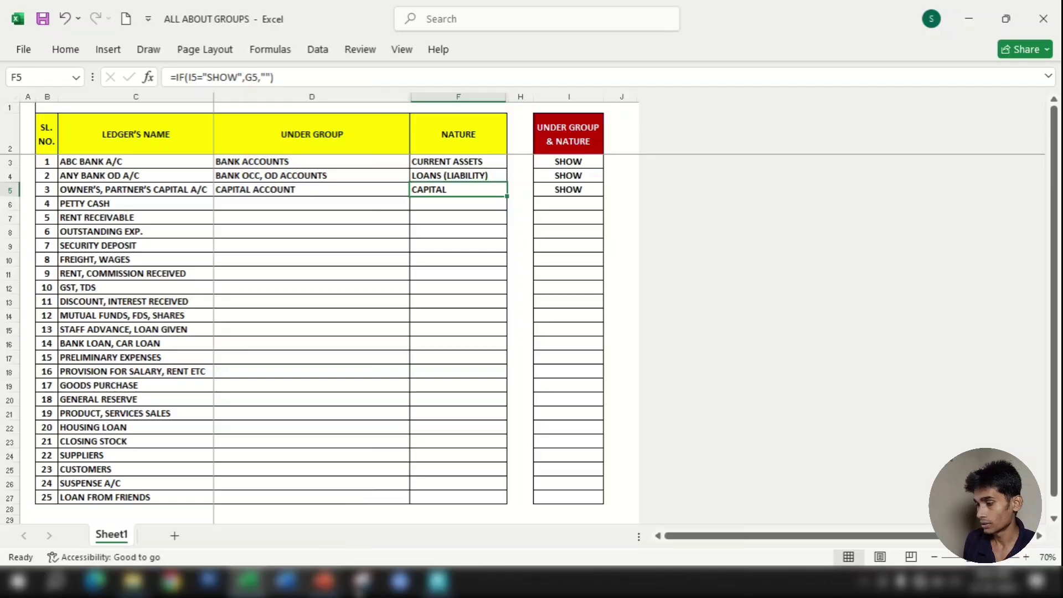
# Step: Switch to TallyPrime and look up the Cash-in-Hand group for a new ledger, using A as a placeholder name
pyautogui.click(437, 581)
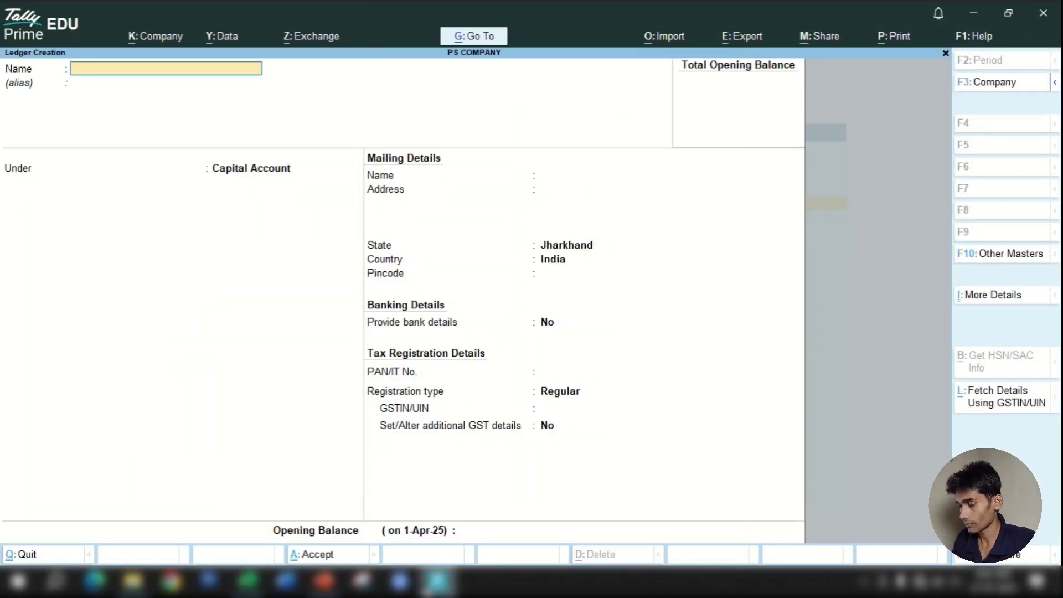
pyautogui.press('Return')
pyautogui.press('Down')
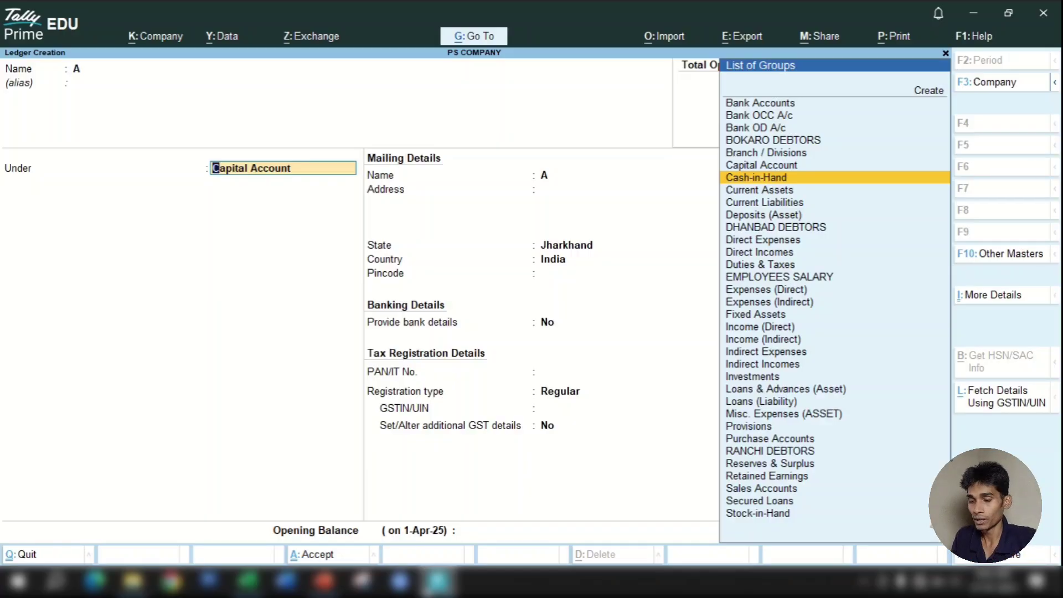
pyautogui.press('BackSpace')
pyautogui.press('BackSpace')
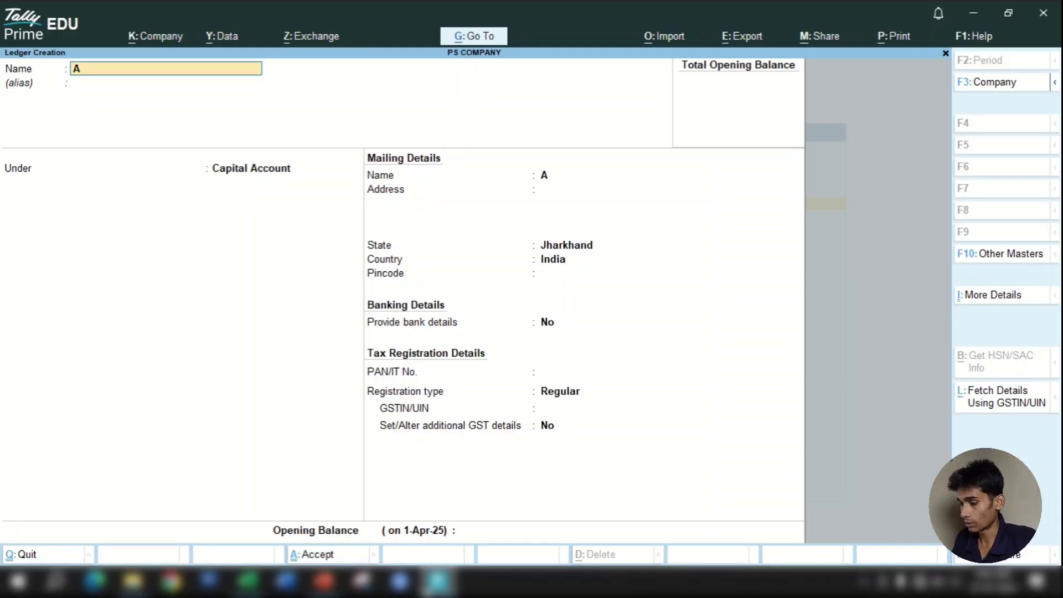
# Step: Rename the new ledger PETTY CASH, place it under the Cash-in-Hand group and save it with its other details at their defaults
pyautogui.write('PETT')
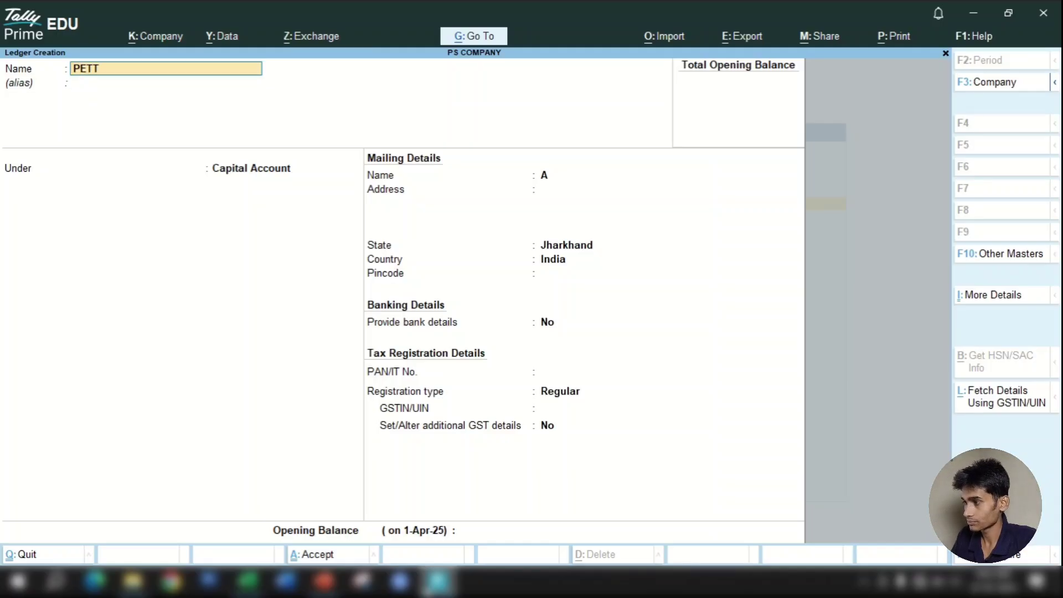
pyautogui.write('Y CASH')
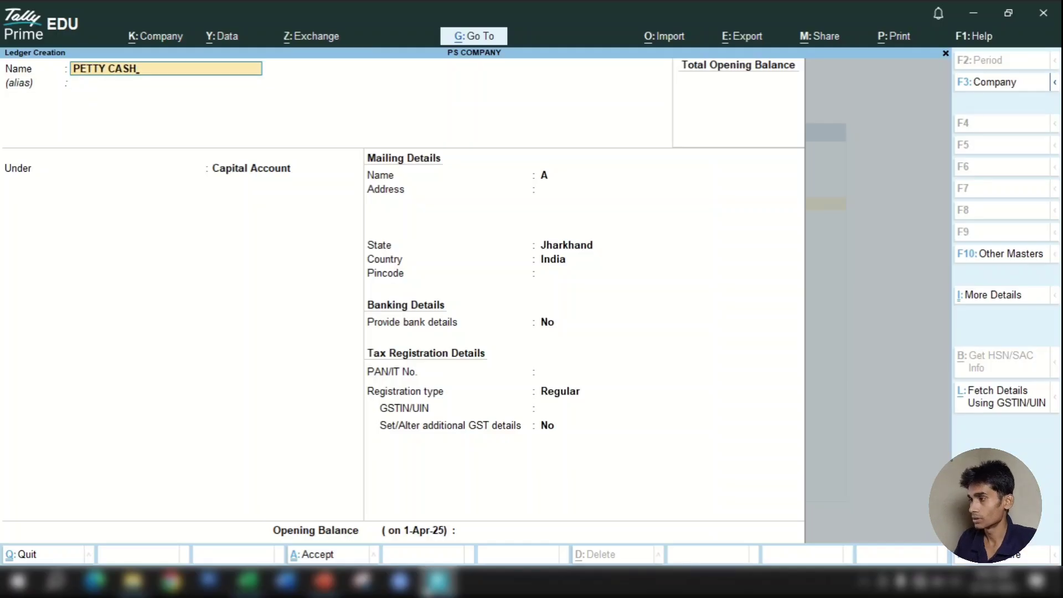
pyautogui.press('Return')
pyautogui.press('Return')
pyautogui.write('CASH')
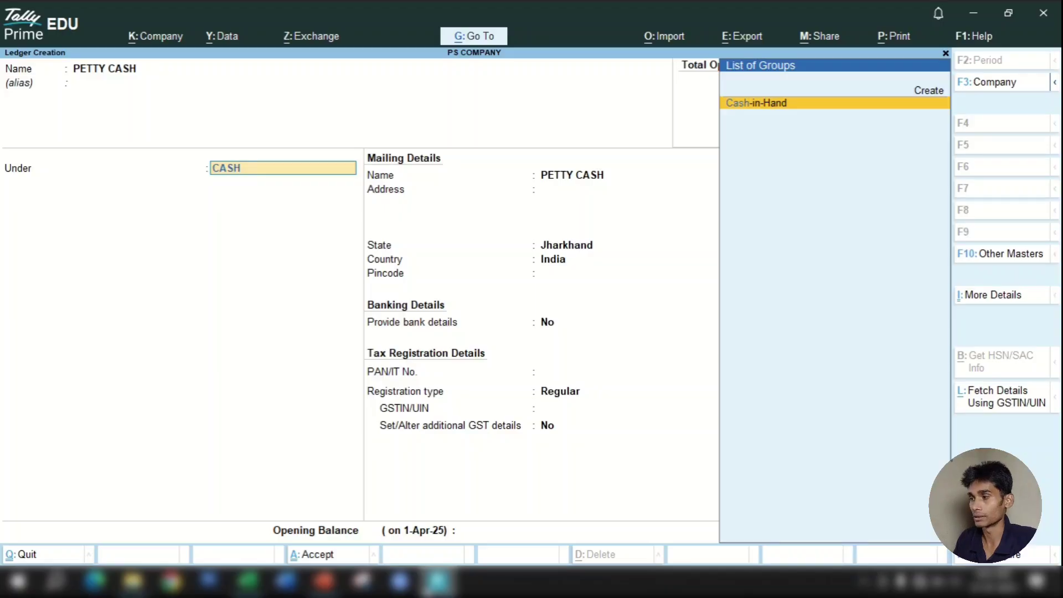
pyautogui.press('Return')
pyautogui.press('Return')
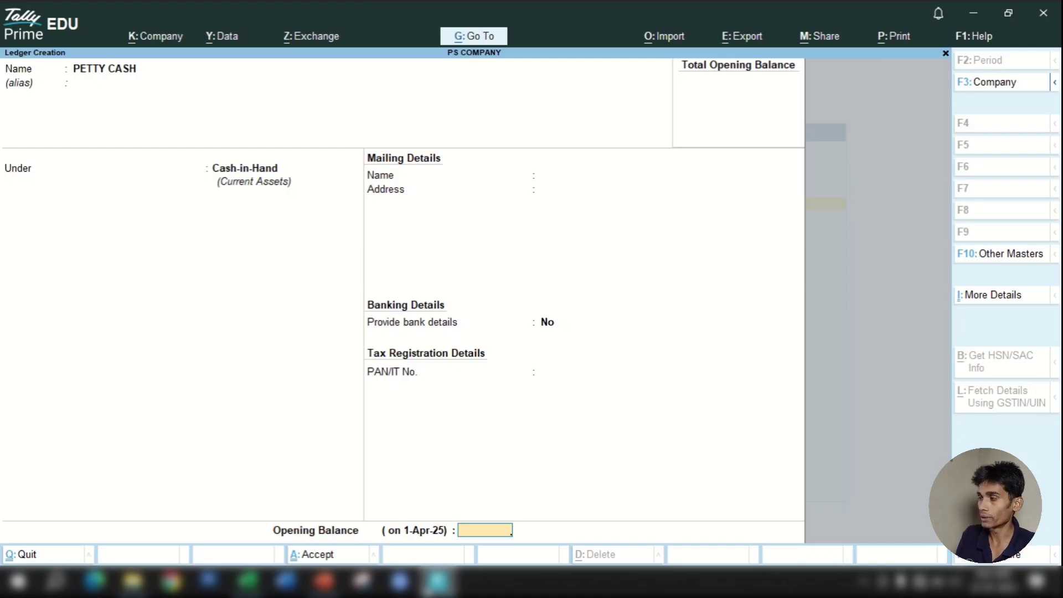
pyautogui.press('Return')
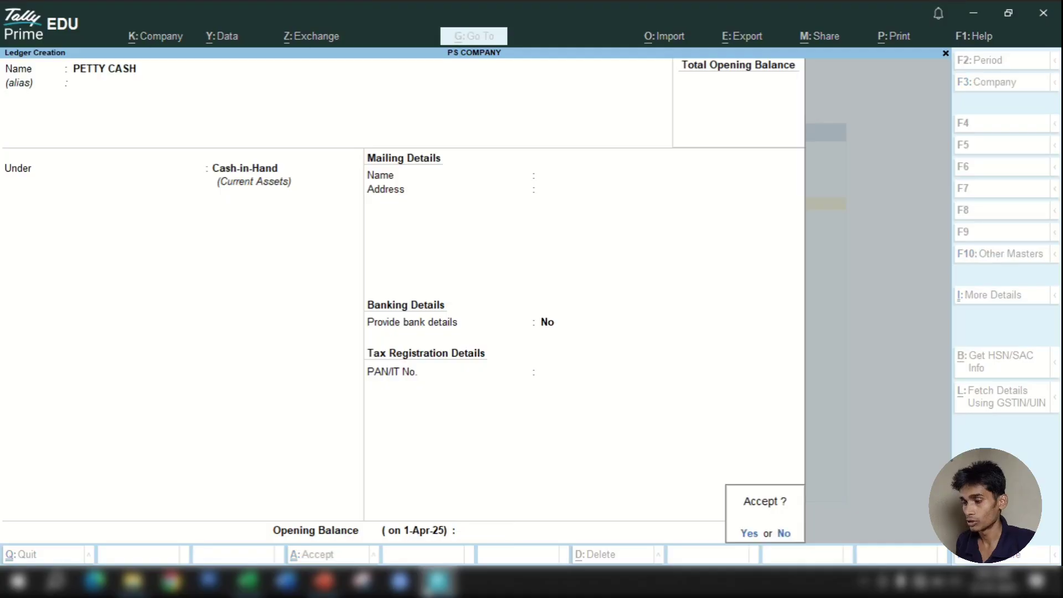
pyautogui.press('Return')
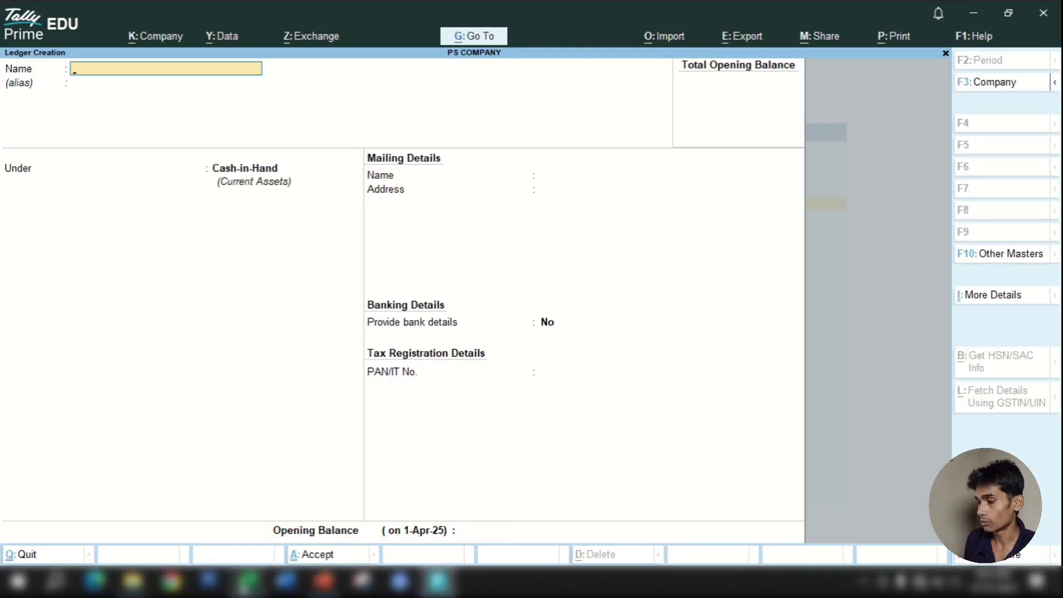
# Step: Switch to Excel and set the PETTY CASH row to SHOW to reveal its group and nature
pyautogui.click(248, 581)
pyautogui.click(151, 202)
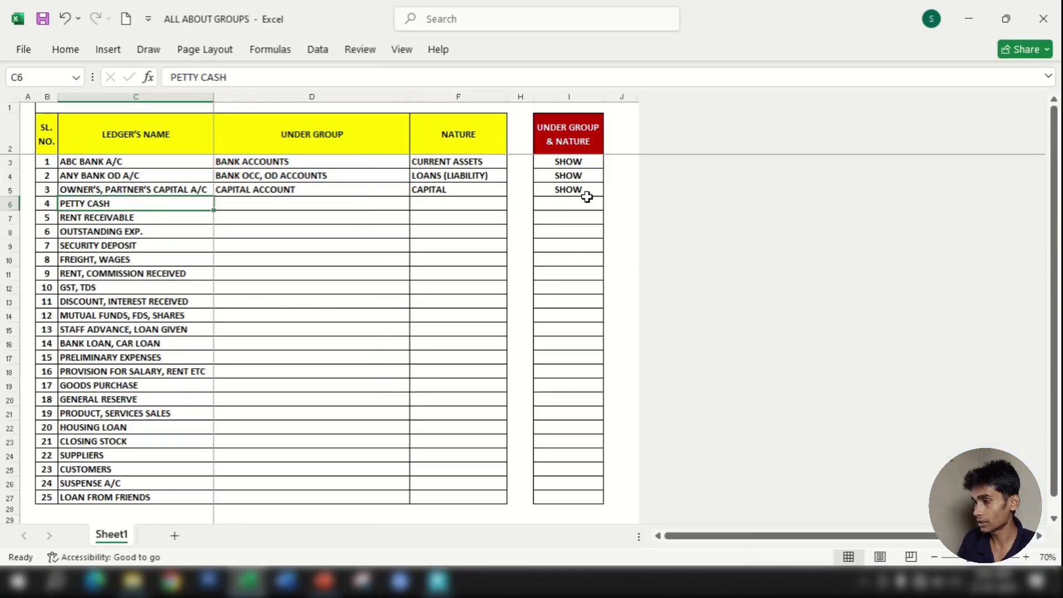
pyautogui.click(572, 204)
pyautogui.hotkey('ctrl', 'd')
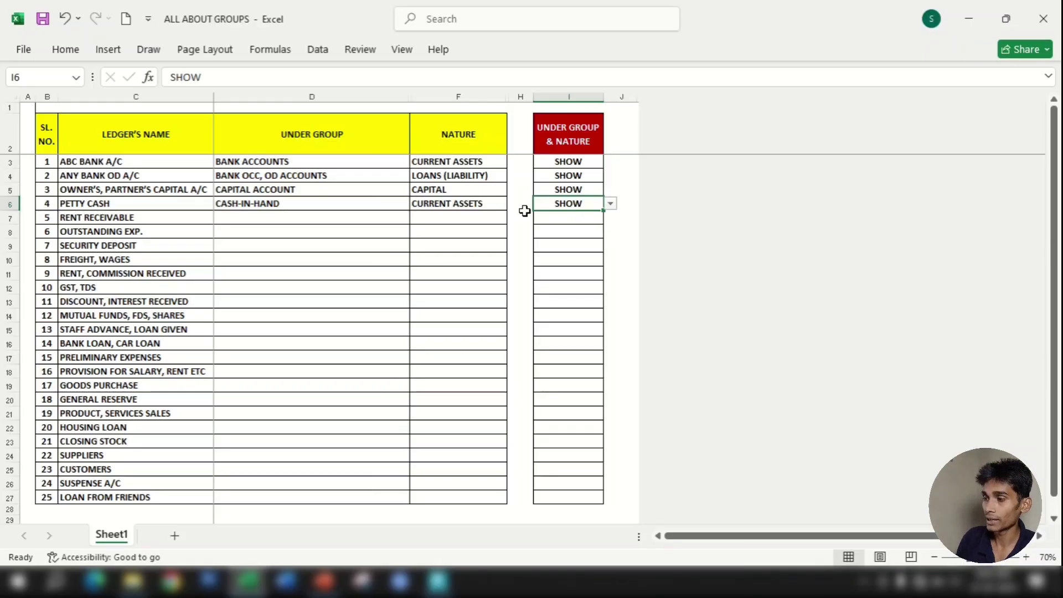
pyautogui.click(484, 204)
# Step: Switch to TallyPrime and look up the Current Assets group for a new ledger, using A as a placeholder name
pyautogui.click(437, 581)
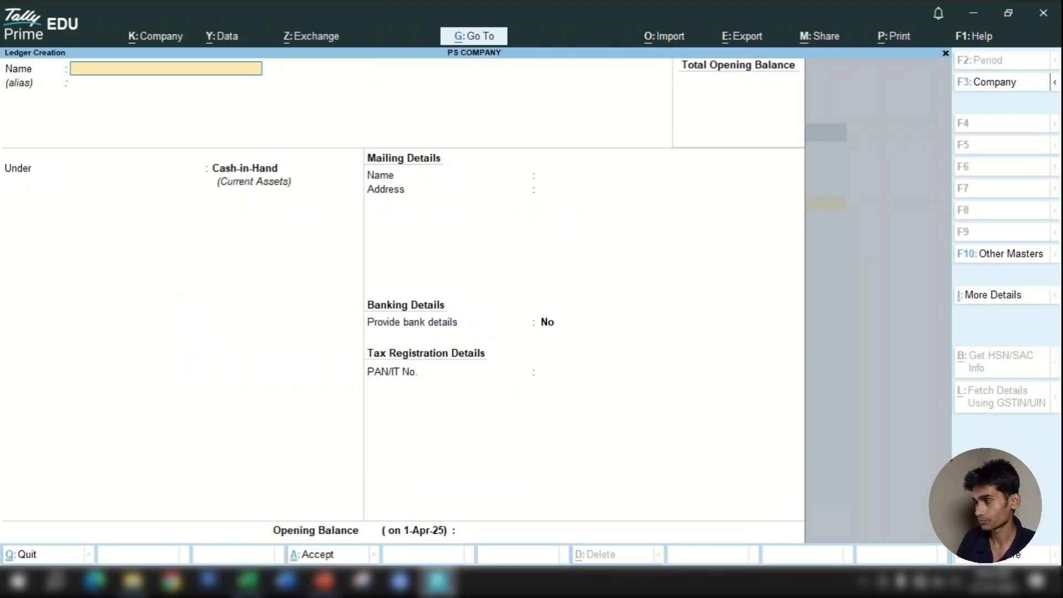
pyautogui.write('A')
pyautogui.press('Return')
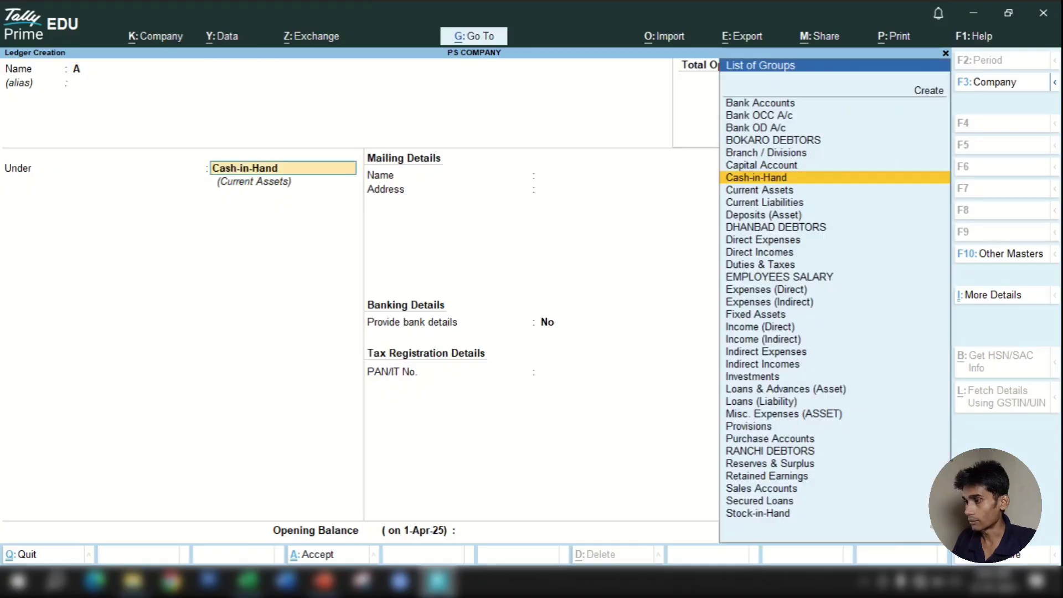
pyautogui.press('Down')
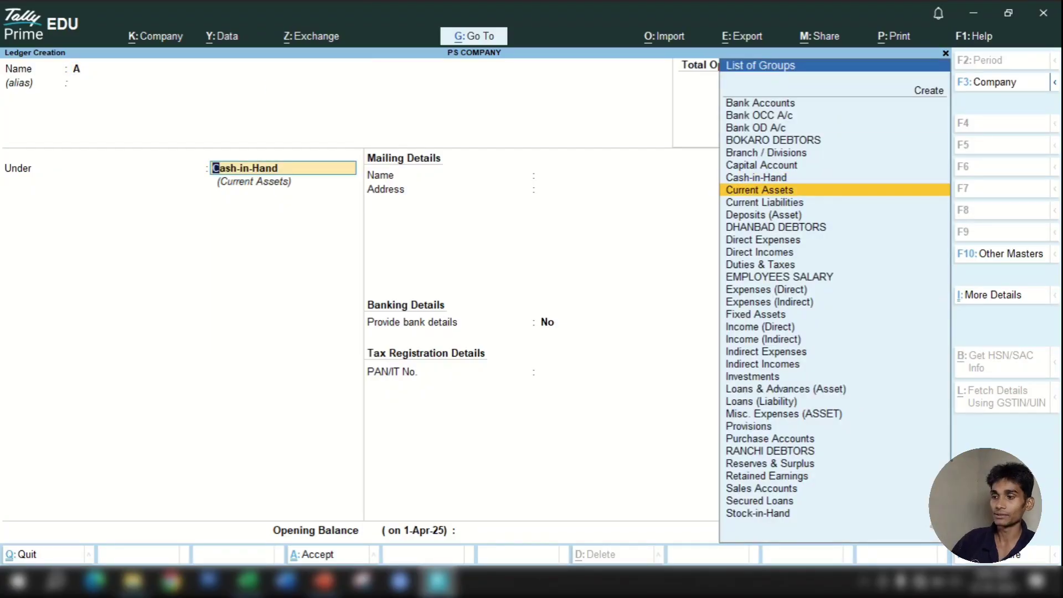
pyautogui.press('BackSpace')
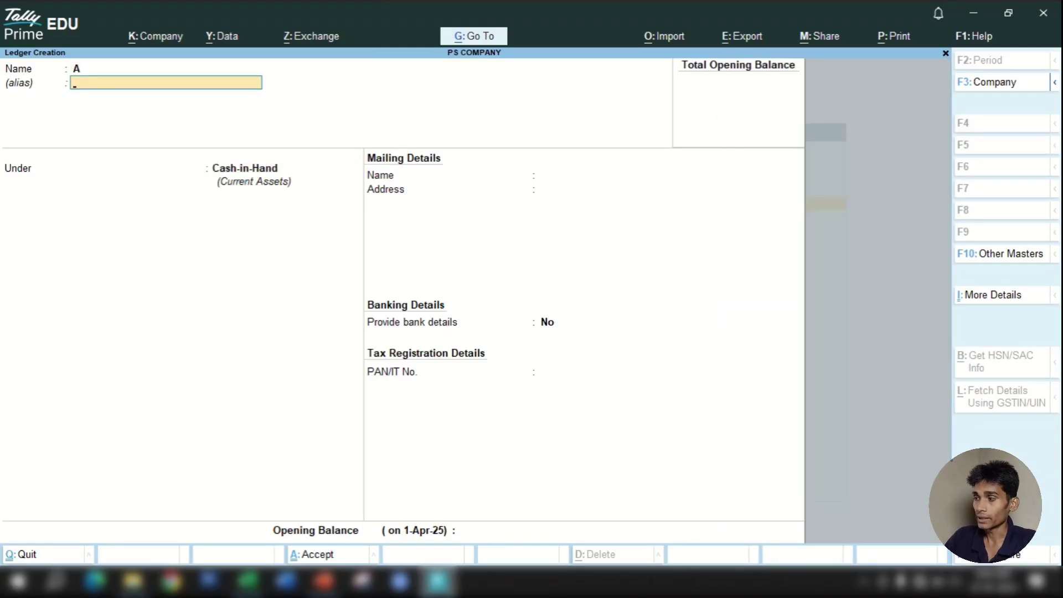
pyautogui.press('BackSpace')
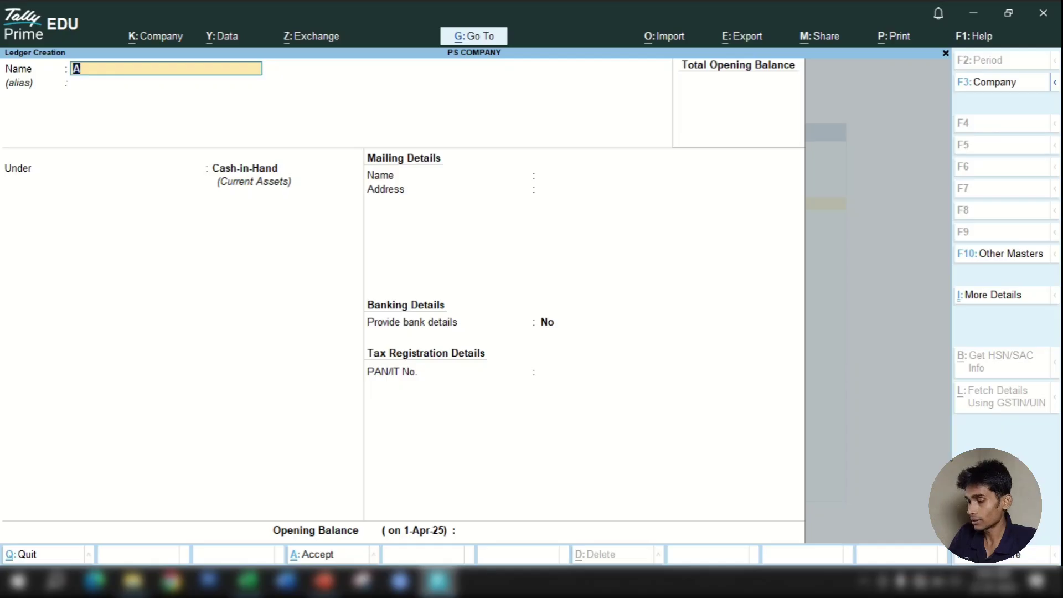
# Step: Rename the new ledger RENT RECEIVABLE and place it under the Current Assets group
pyautogui.write('RENT')
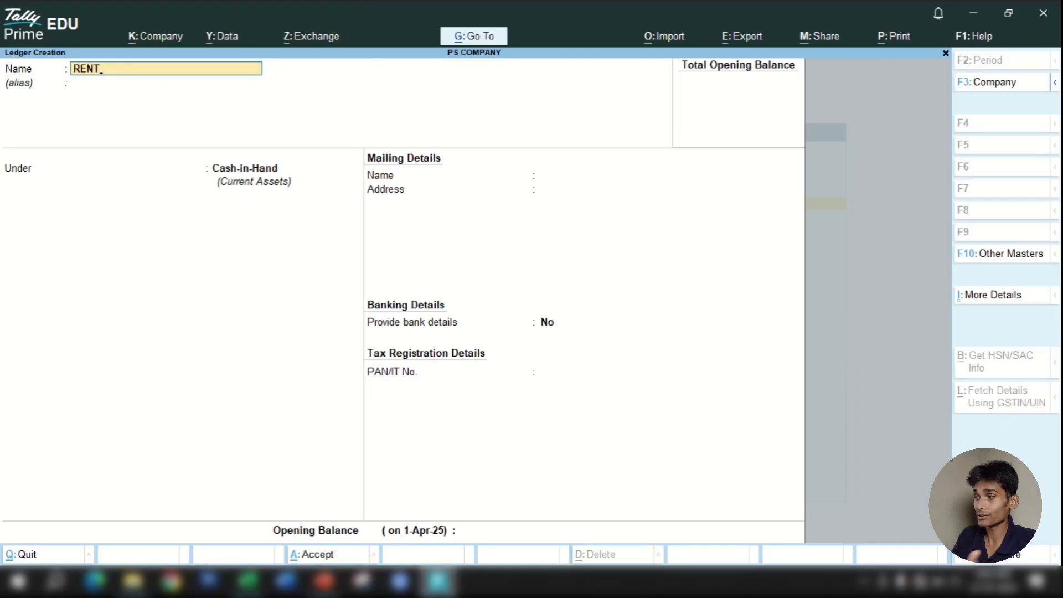
pyautogui.write(' RECEIVABLE')
pyautogui.press('Return')
pyautogui.press('Return')
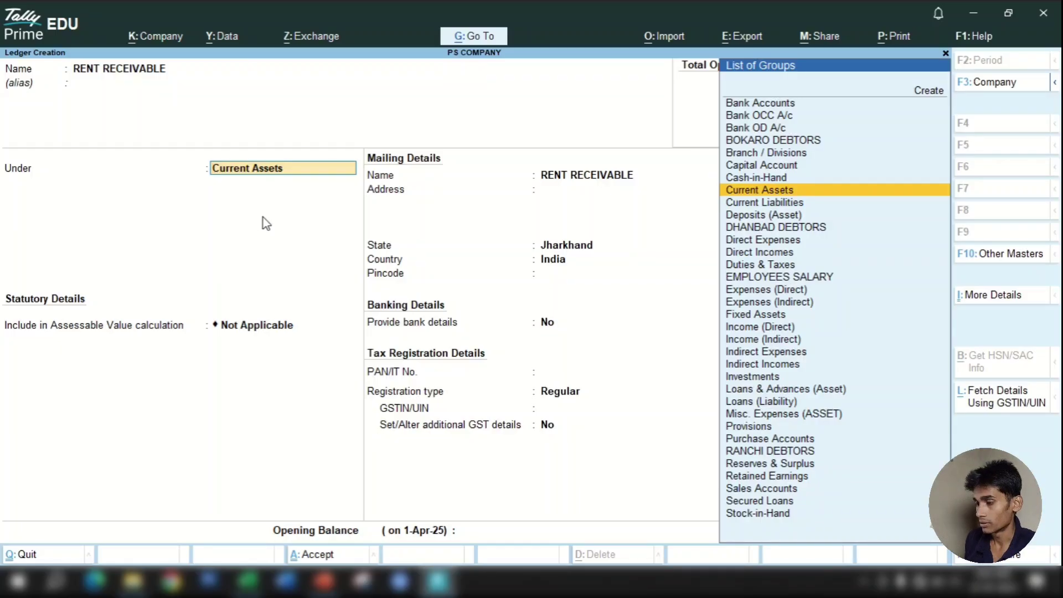
# Step: Switch to Excel and set the RENT RECEIVABLE row to SHOW to reveal its group and nature
pyautogui.click(248, 581)
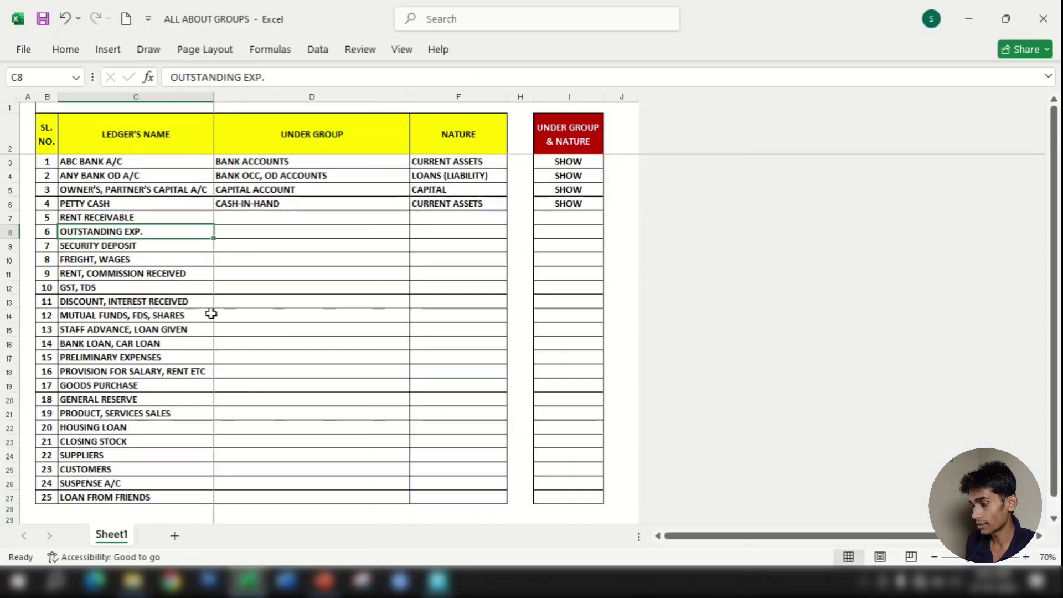
pyautogui.click(104, 216)
pyautogui.click(570, 221)
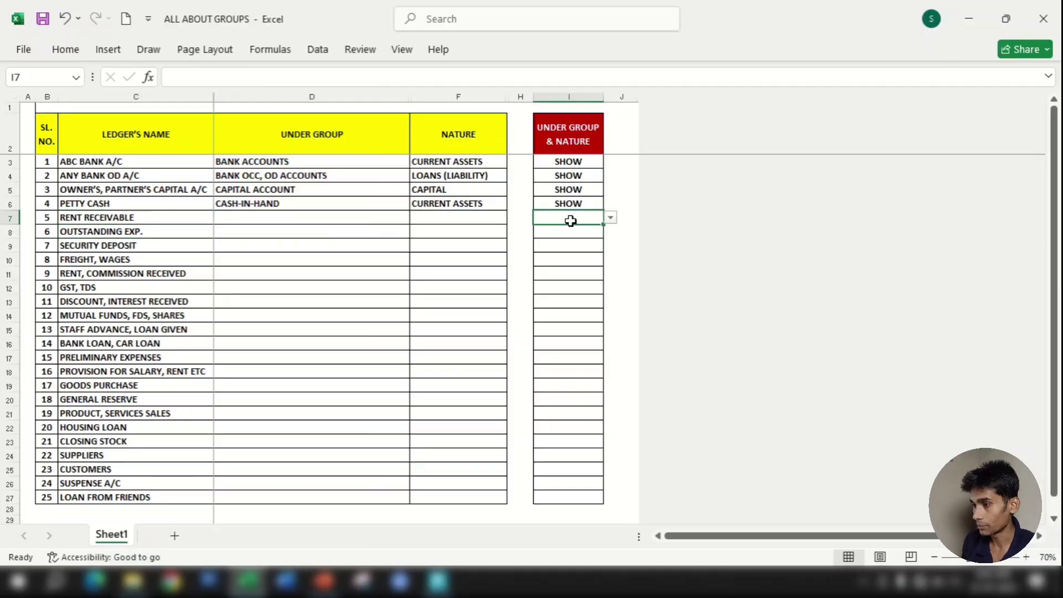
pyautogui.hotkey('ctrl', 'd')
# Step: Back in TallyPrime, set the RENT RECEIVABLE ledger's registration type to Unknown, keep its other details at their defaults and save it
pyautogui.hotkey('alt', 'Tab')
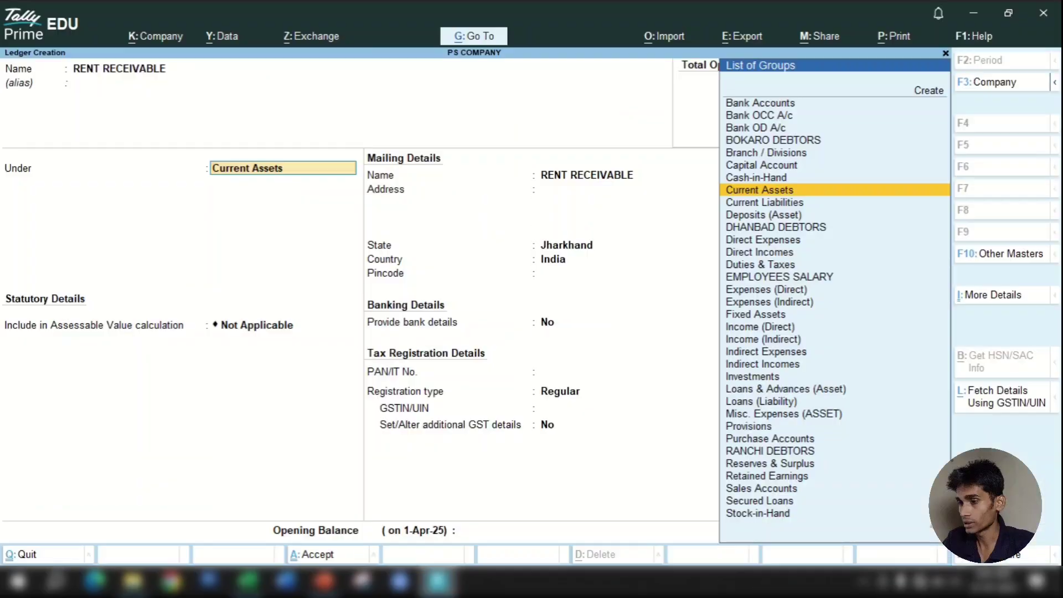
pyautogui.press('Return')
pyautogui.press('Return')
pyautogui.press('Return')
pyautogui.press('Return')
pyautogui.press('Return')
pyautogui.press('Return')
pyautogui.press('Return')
pyautogui.press('Return')
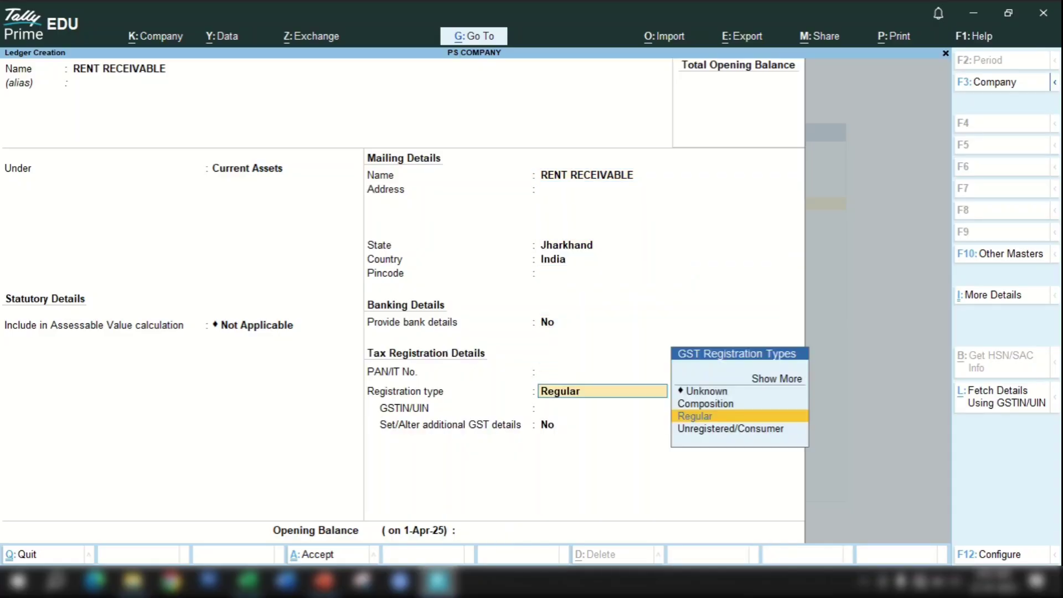
pyautogui.press('Up')
pyautogui.press('Up')
pyautogui.press('Return')
pyautogui.press('Return')
pyautogui.press('Return')
pyautogui.press('Return')
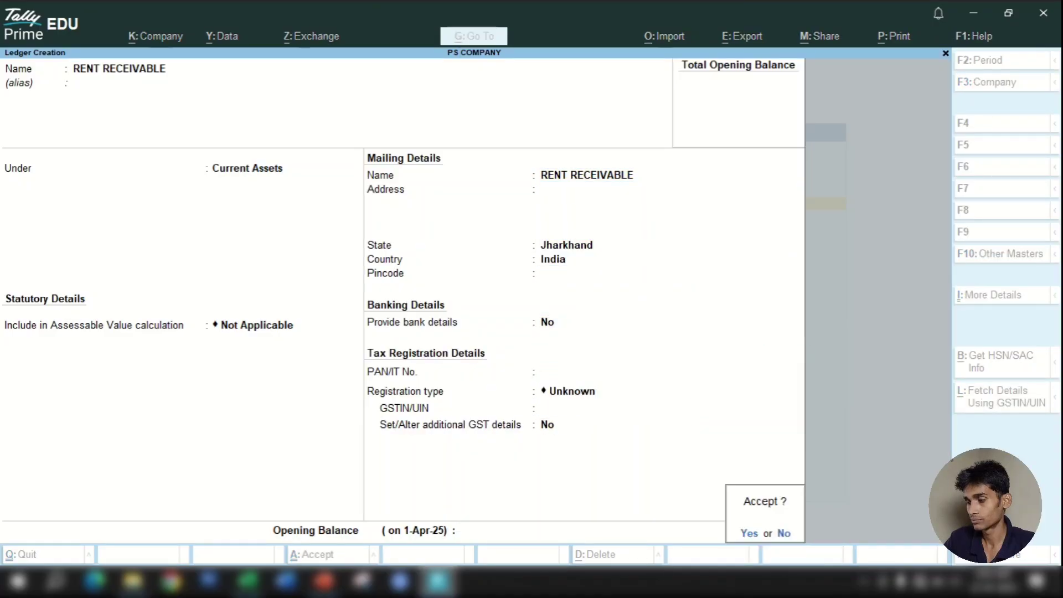
pyautogui.press('Return')
# Step: Look up the Current Liabilities group for another new ledger, using A as a placeholder name
pyautogui.write('A')
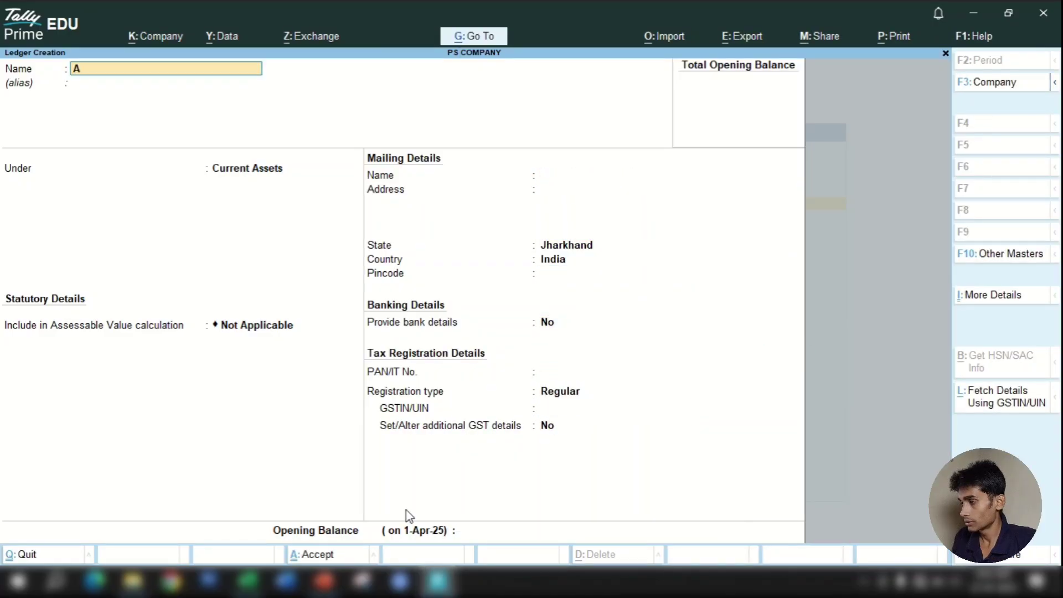
pyautogui.press('Return')
pyautogui.press('Down')
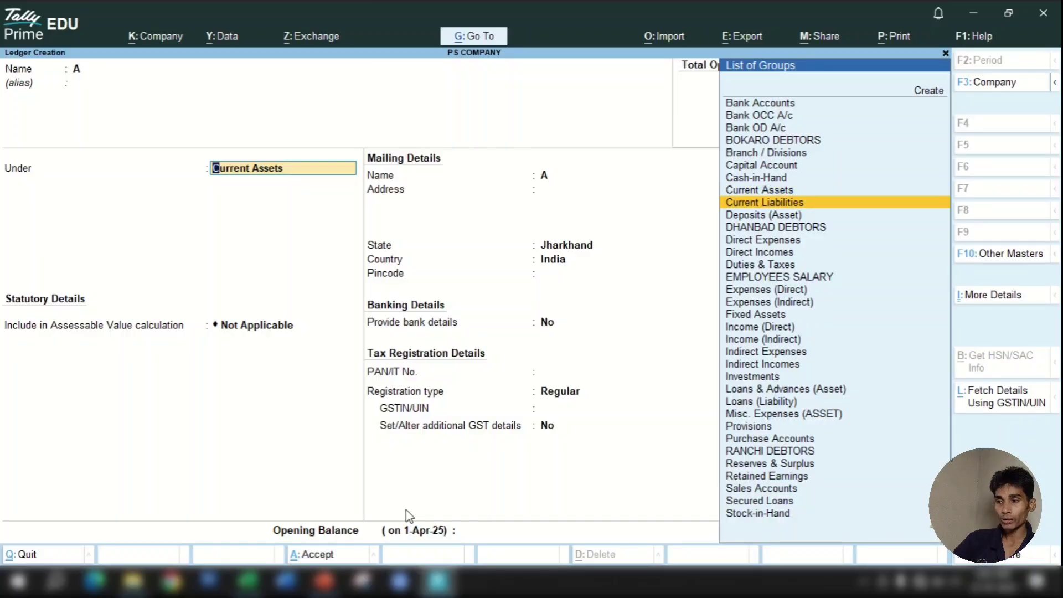
pyautogui.press('BackSpace')
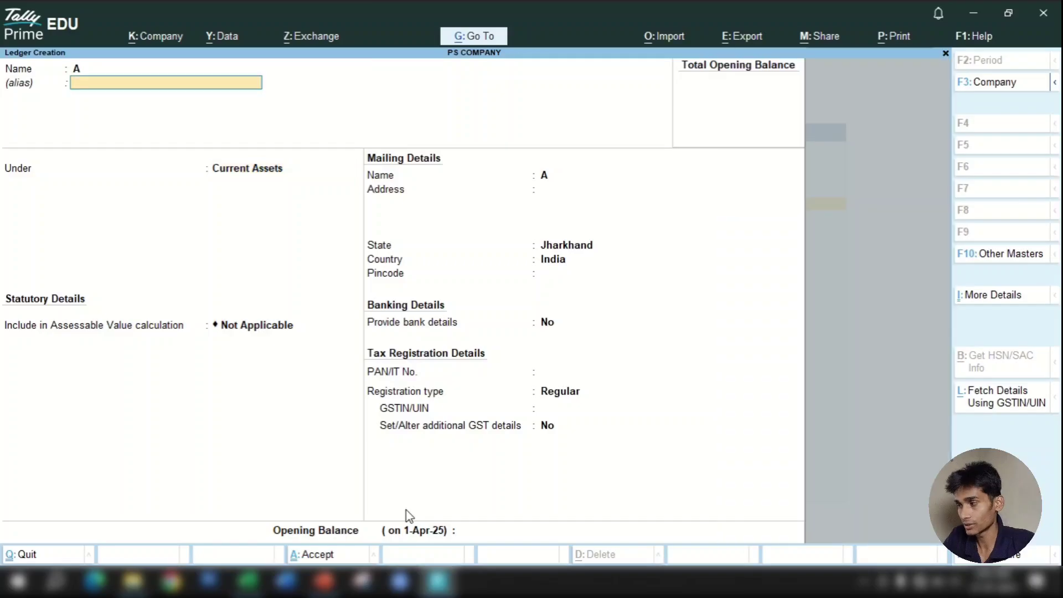
pyautogui.press('BackSpace')
# Step: Rename the new ledger OUTSTANDING EXP. and place it under the Current Liabilities group
pyautogui.write('OUT')
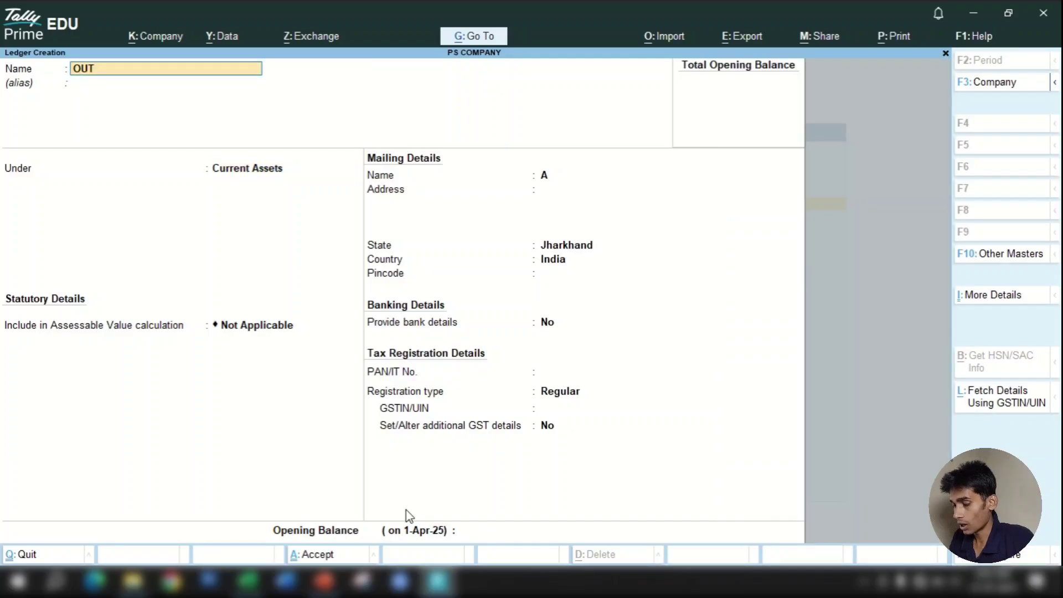
pyautogui.write('STANDING')
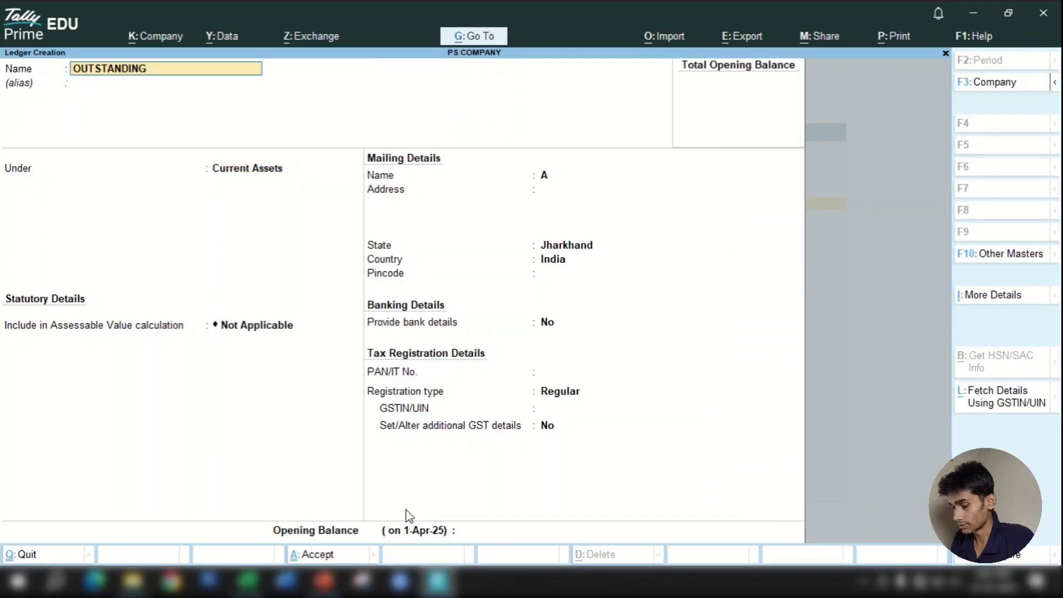
pyautogui.write(' EXP.')
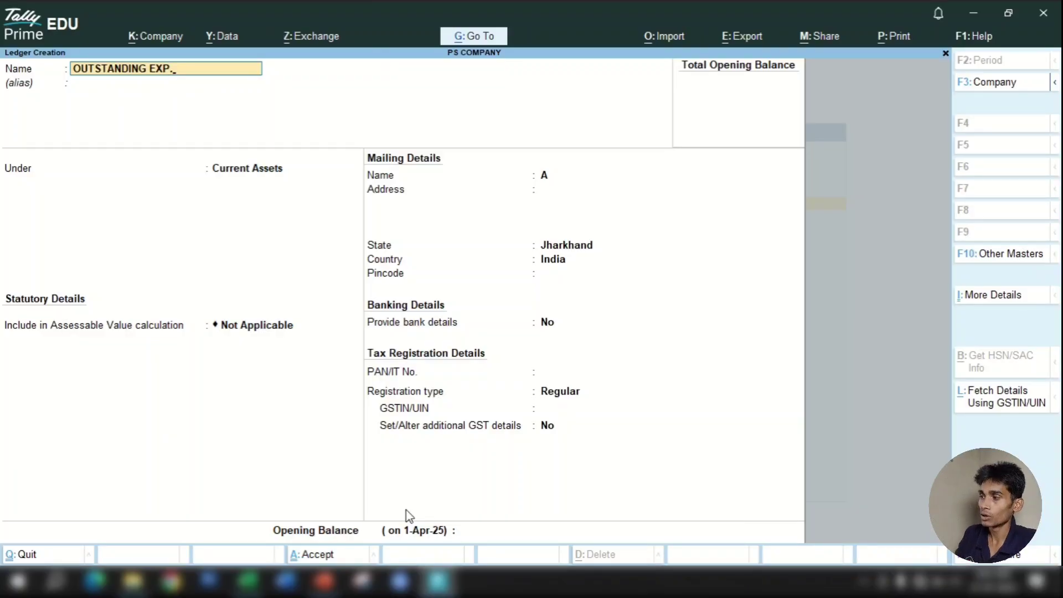
pyautogui.press('Return')
pyautogui.press('Return')
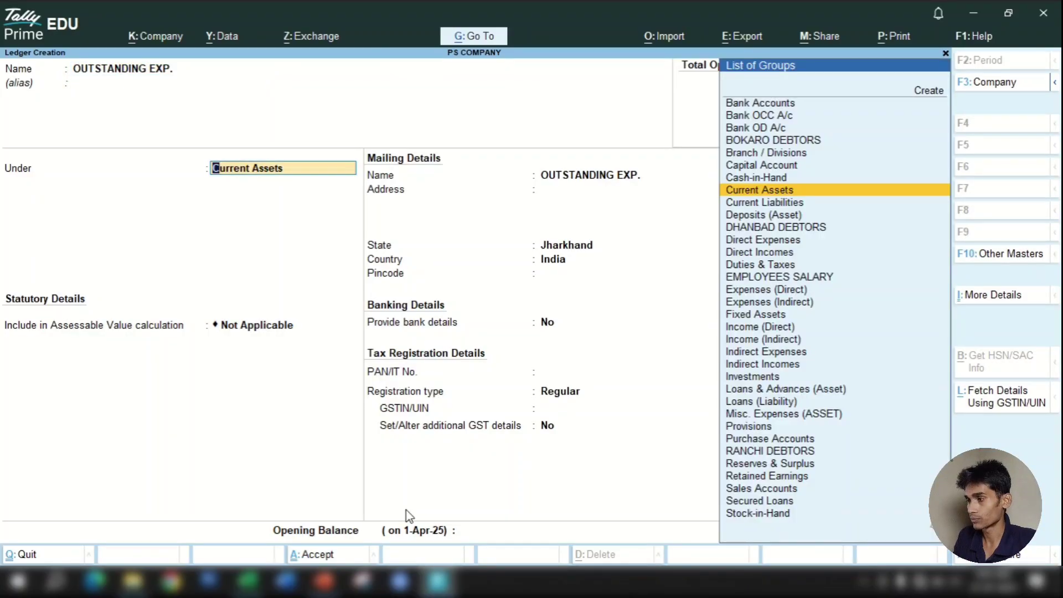
pyautogui.write('CURRENT')
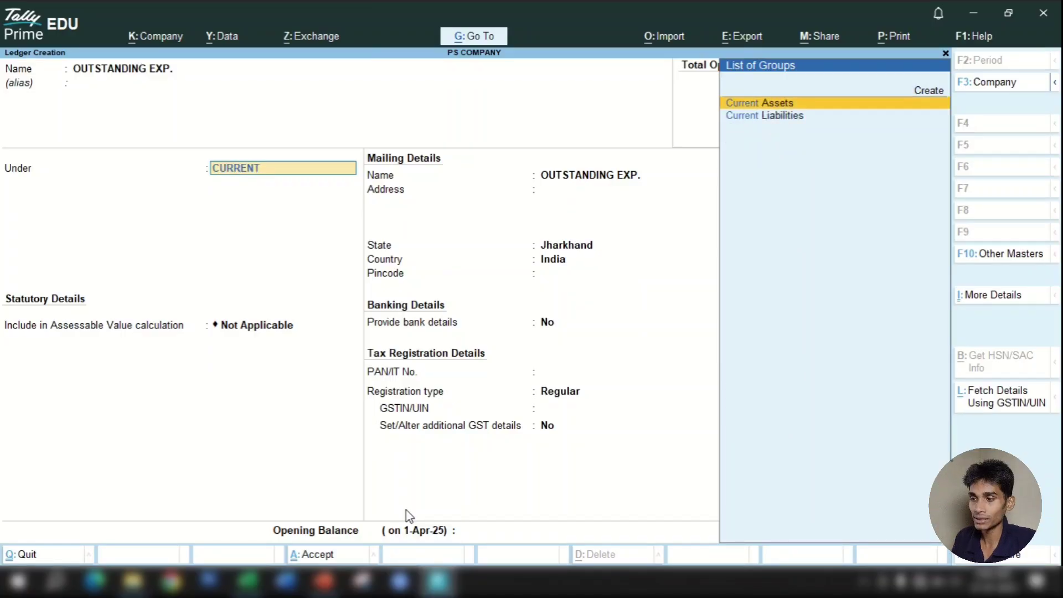
pyautogui.press('Down')
pyautogui.press('Return')
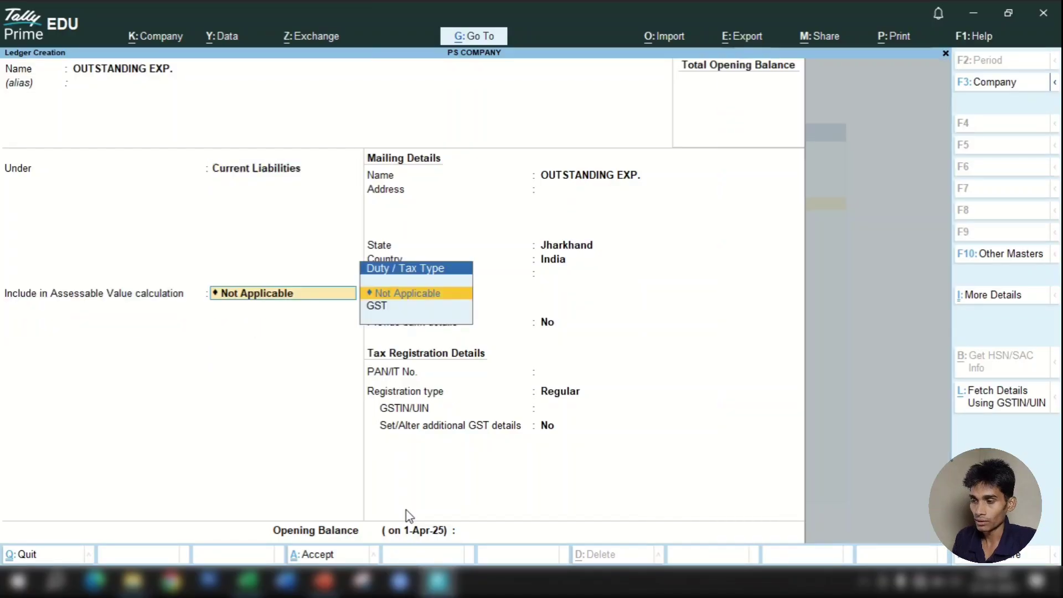
# Step: Set the OUTSTANDING EXP. ledger's registration type to Unknown, keep its other details at their defaults and save it
pyautogui.press('Return')
pyautogui.press('Return')
pyautogui.press('Return')
pyautogui.press('Return')
pyautogui.press('Return')
pyautogui.press('Return')
pyautogui.press('Return')
pyautogui.press('Return')
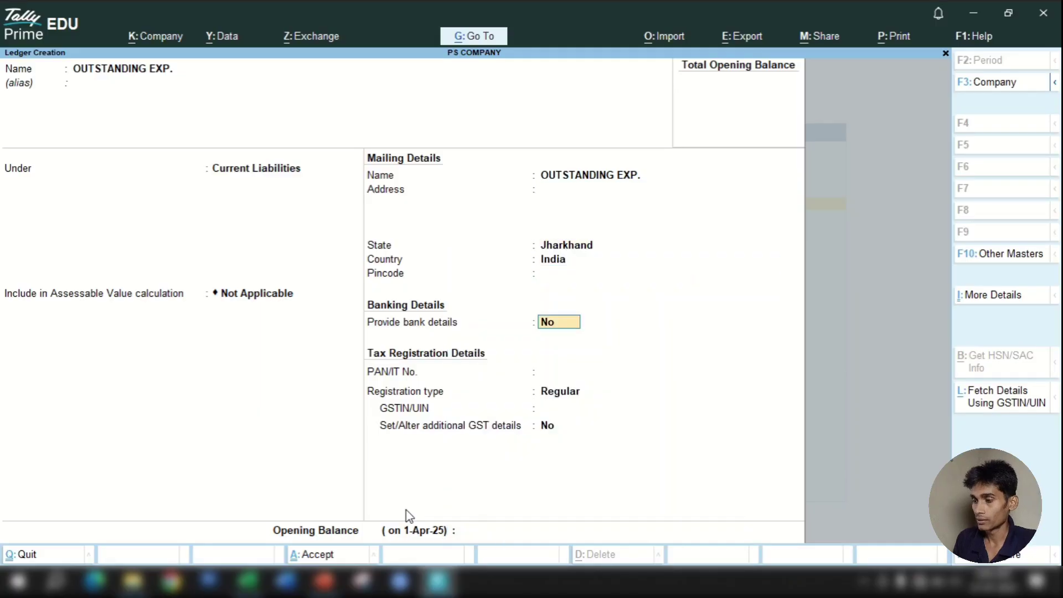
pyautogui.press('Up')
pyautogui.press('Up')
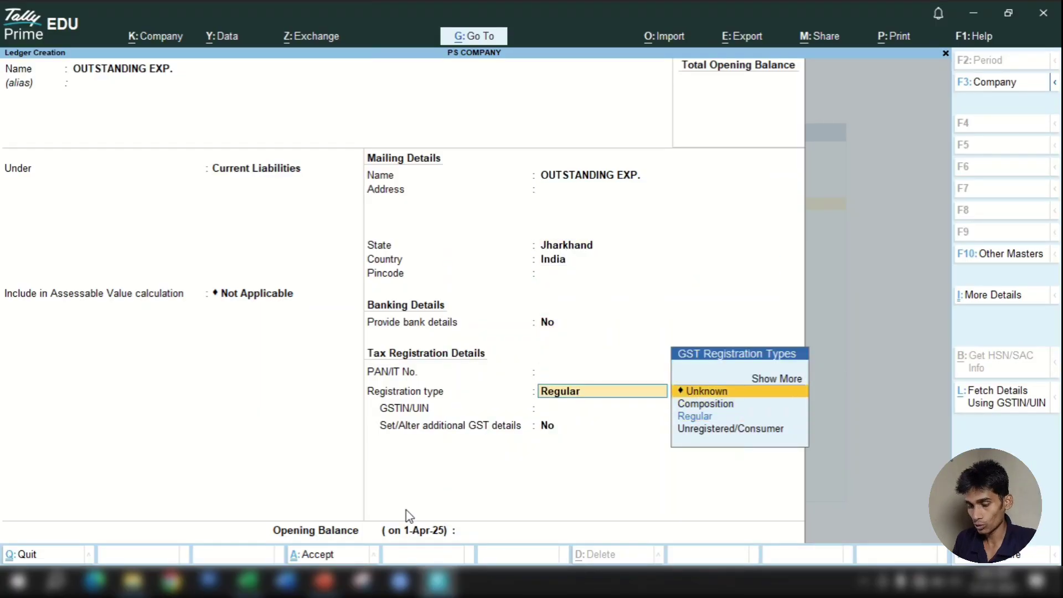
pyautogui.press('Return')
pyautogui.press('Return')
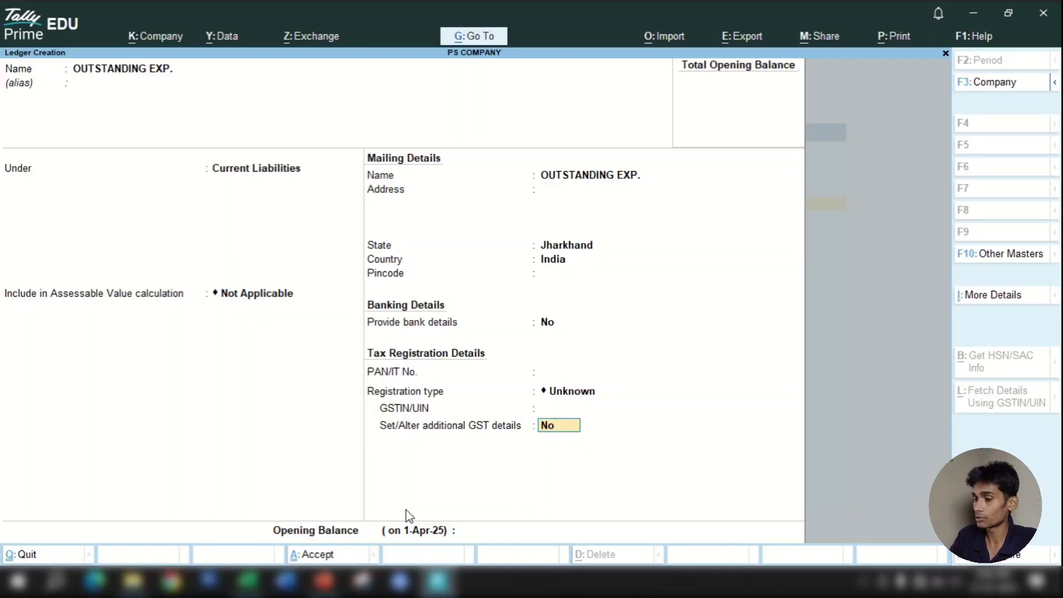
pyautogui.press('Return')
pyautogui.press('Return')
pyautogui.press('Return')
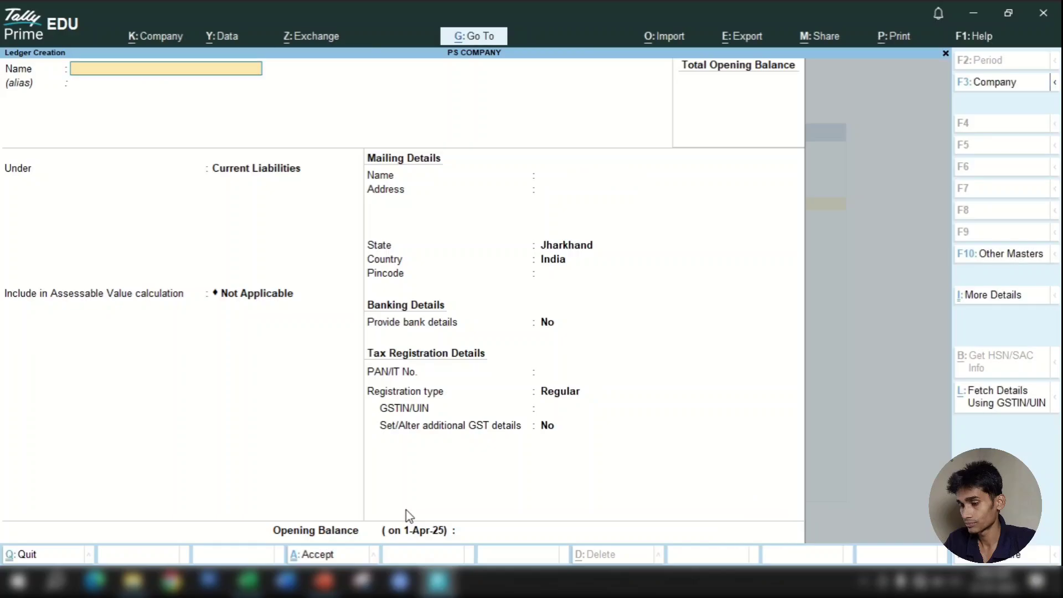
# Step: Switch to Excel and set the OUTSTANDING EXP. row to SHOW to reveal its group and nature
pyautogui.click(247, 581)
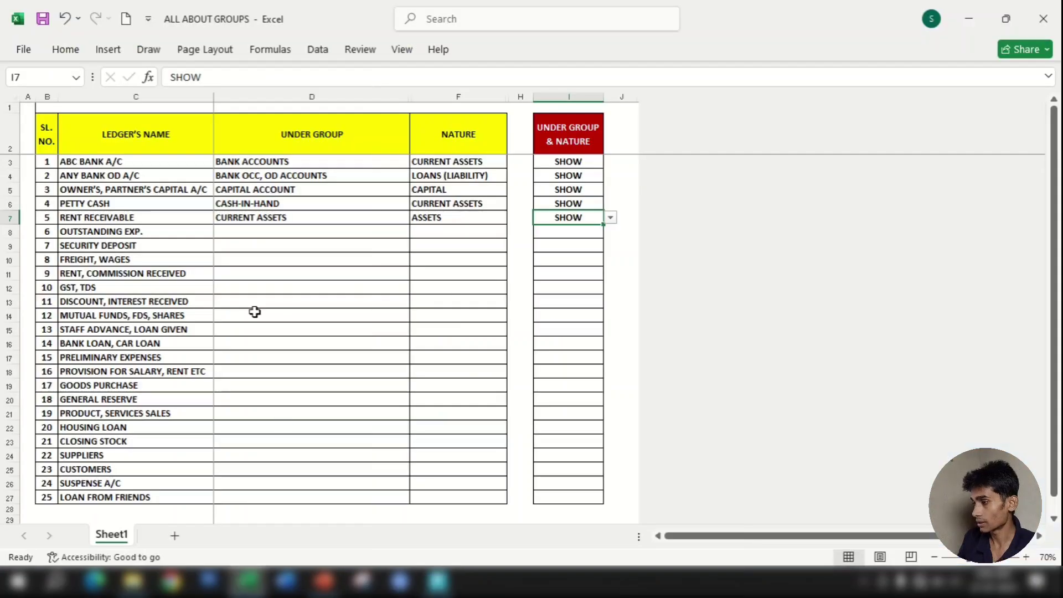
pyautogui.click(143, 237)
pyautogui.click(247, 236)
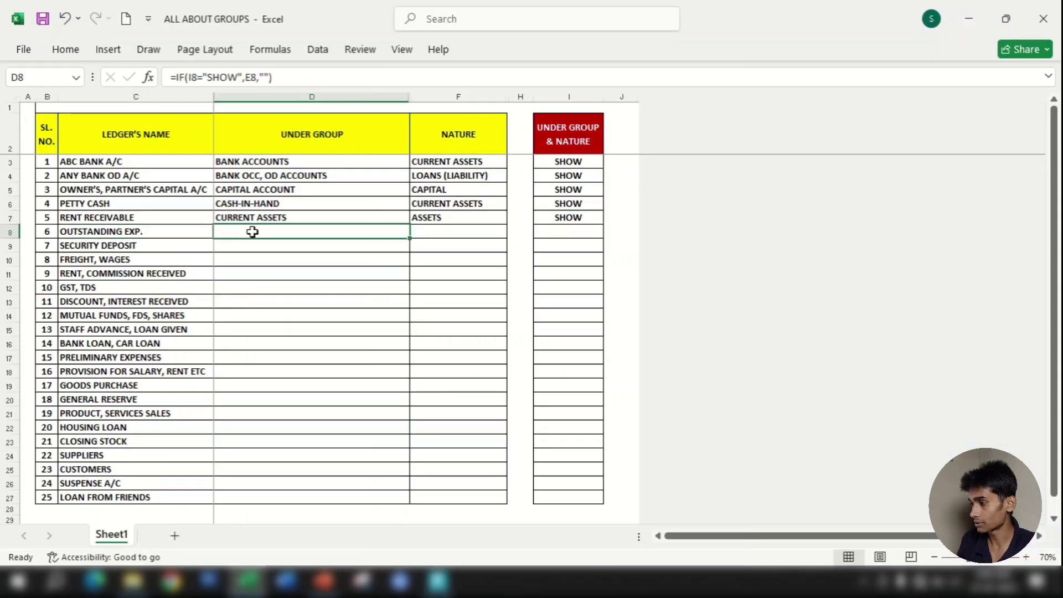
pyautogui.click(572, 233)
pyautogui.hotkey('ctrl', 'd')
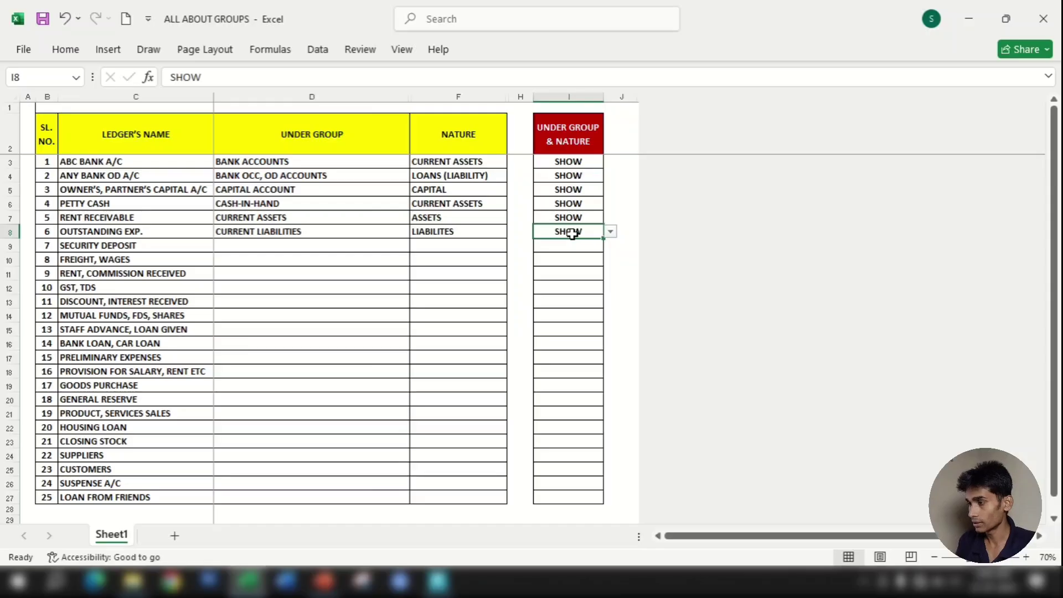
pyautogui.click(326, 228)
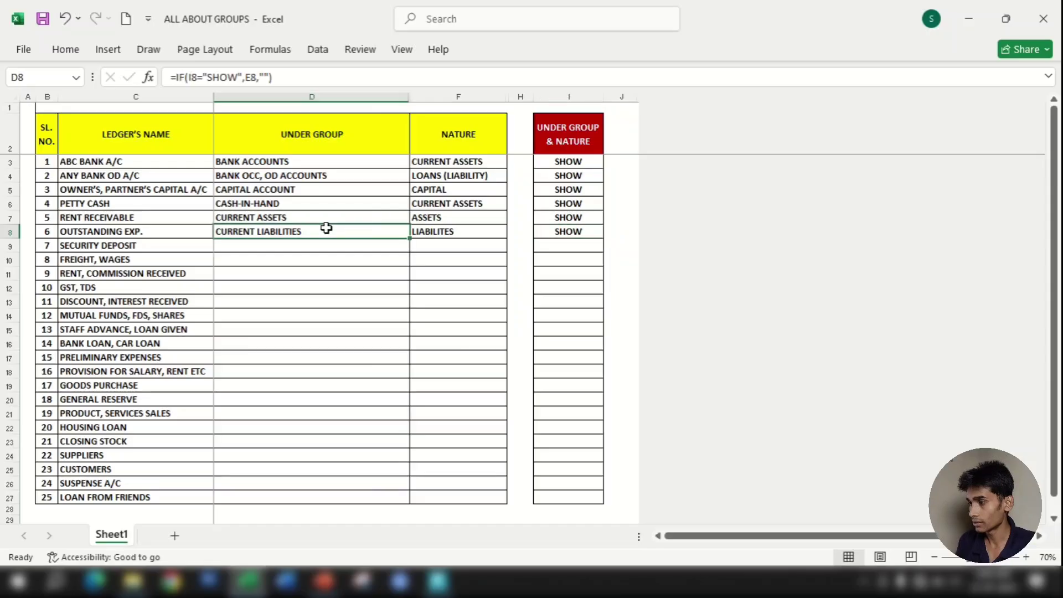
pyautogui.click(480, 228)
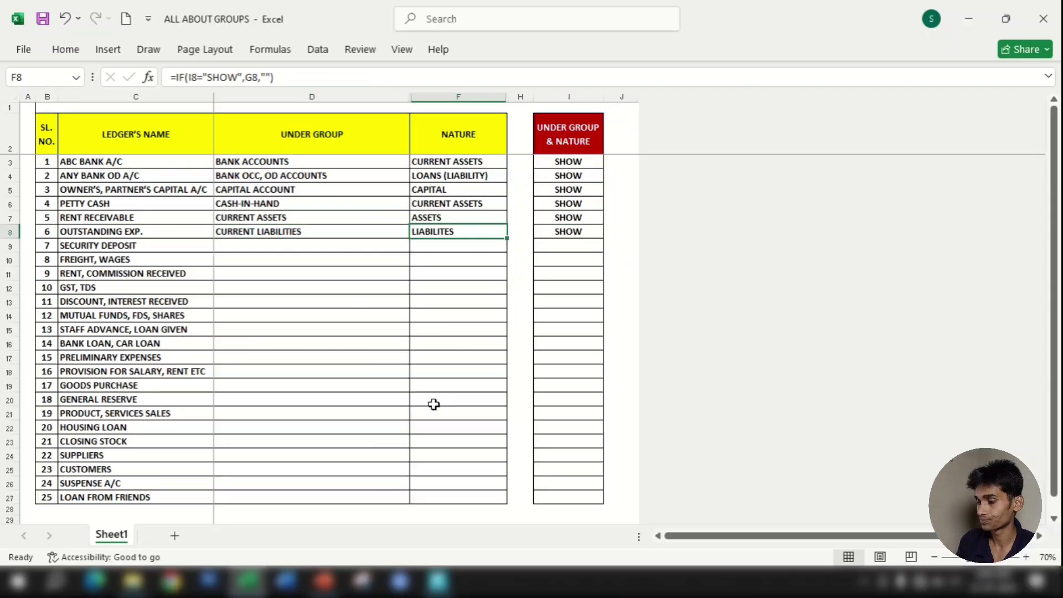
# Step: Back in TallyPrime, look up the Deposits (Asset) group for another new ledger, using A as a placeholder name
pyautogui.click(438, 581)
pyautogui.write('A')
pyautogui.press('Return')
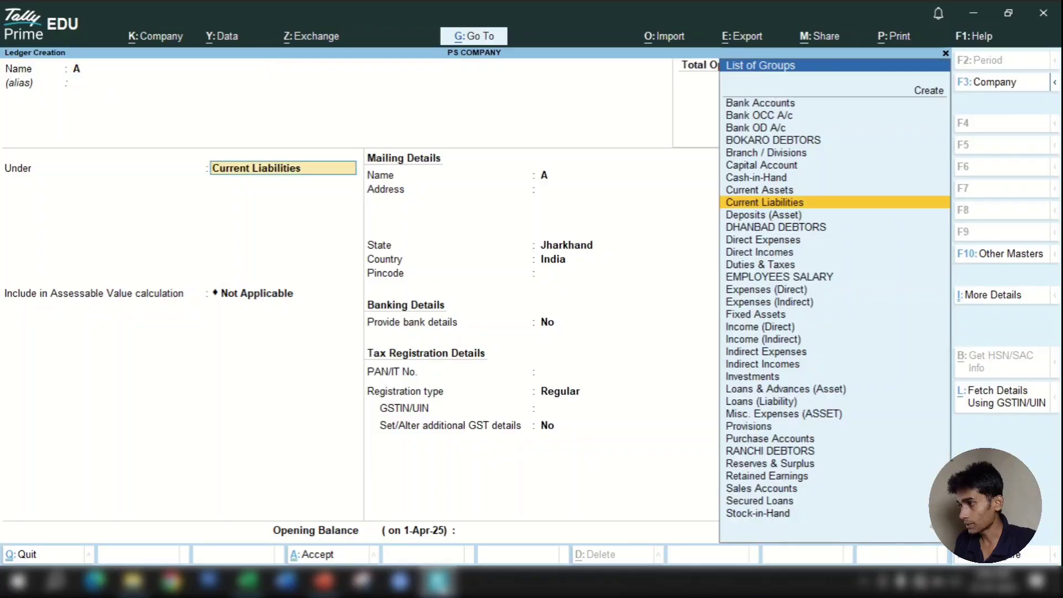
pyautogui.press('Down')
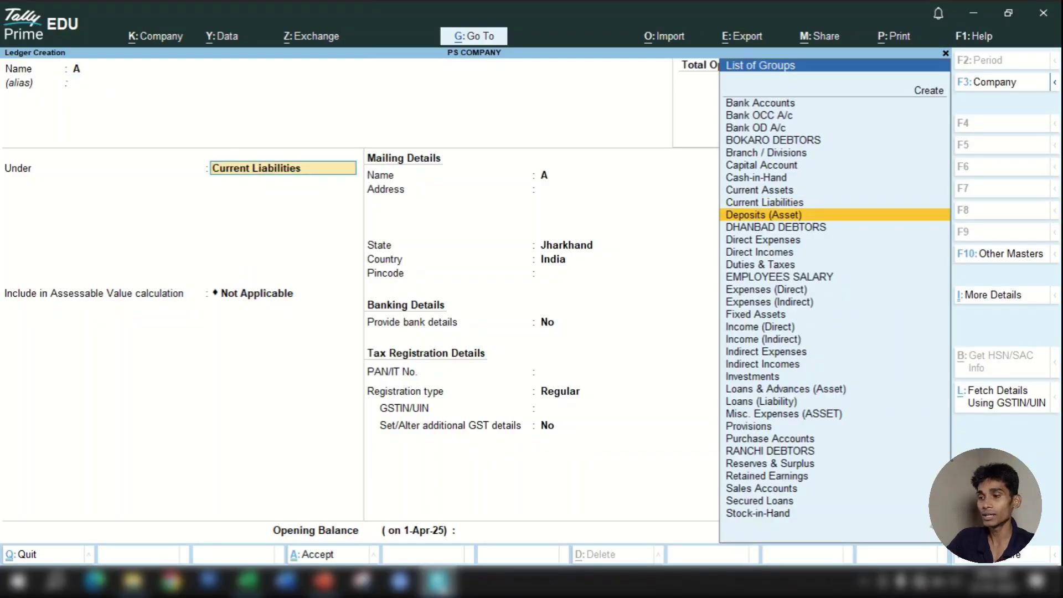
pyautogui.press('BackSpace')
pyautogui.press('BackSpace')
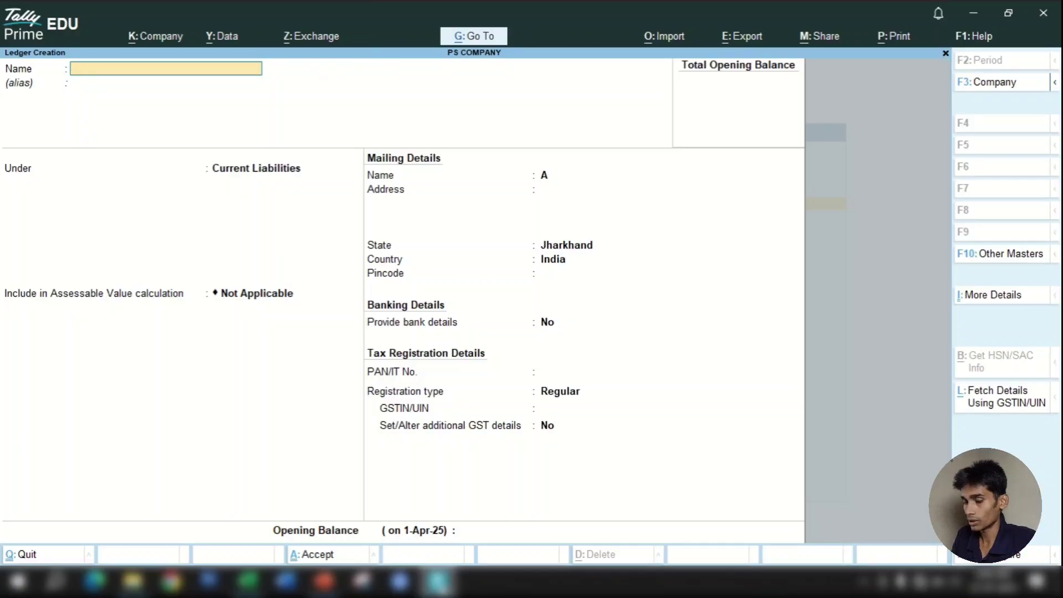
# Step: Name the new ledger SECURITY DEPOSIT and place it under the Deposits (Asset) group
pyautogui.write('CU')
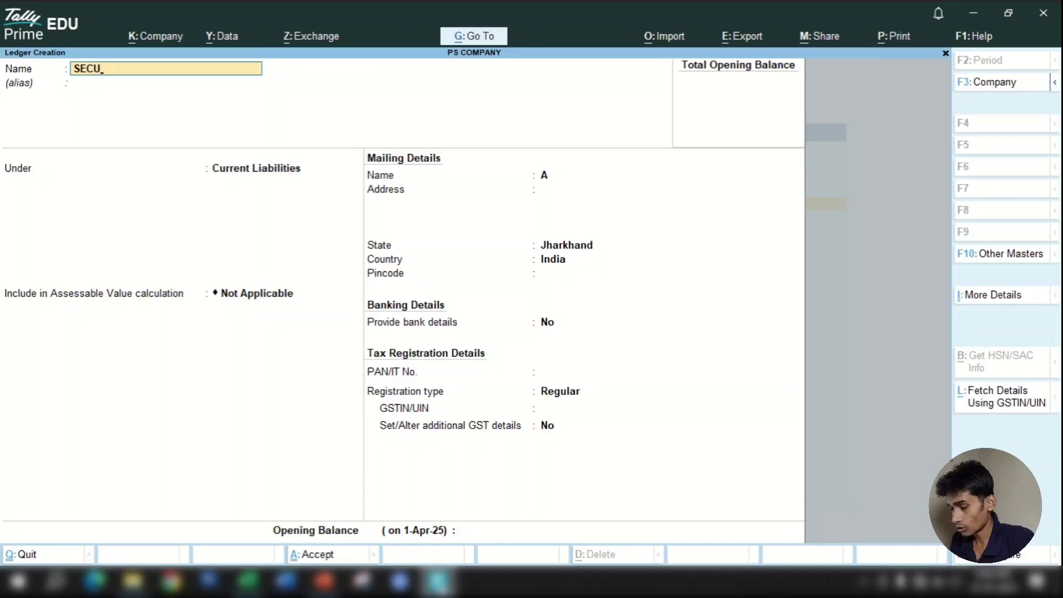
pyautogui.write('RITY DEPOSIT')
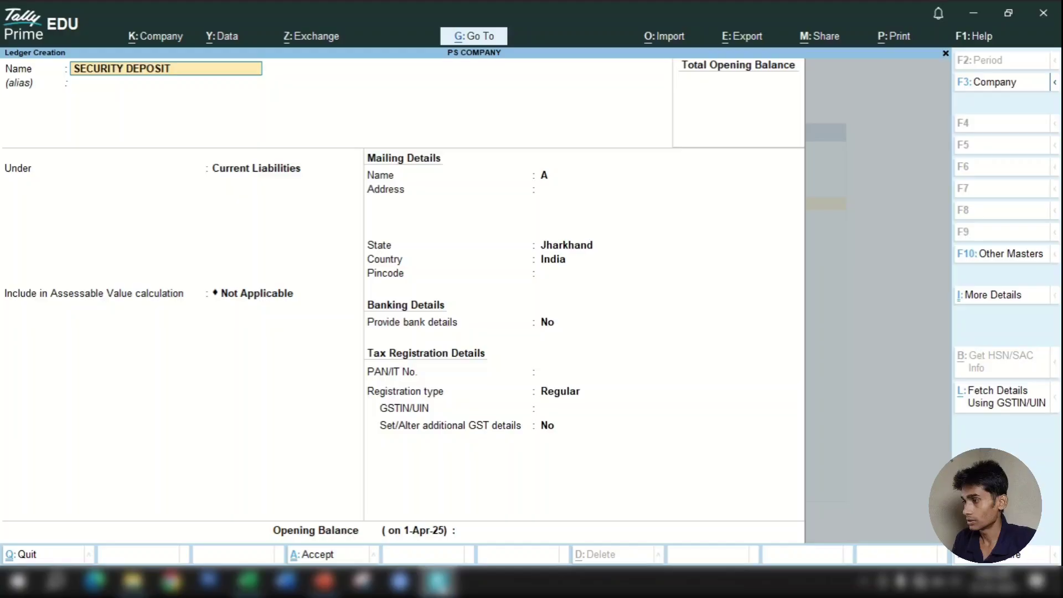
pyautogui.press('Return')
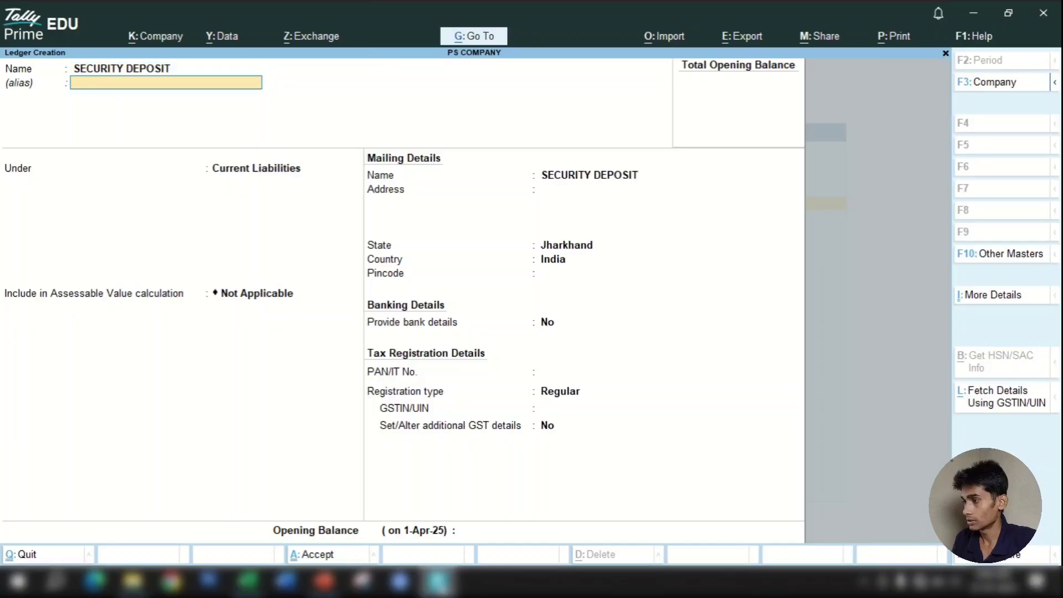
pyautogui.press('Return')
pyautogui.write('DEP')
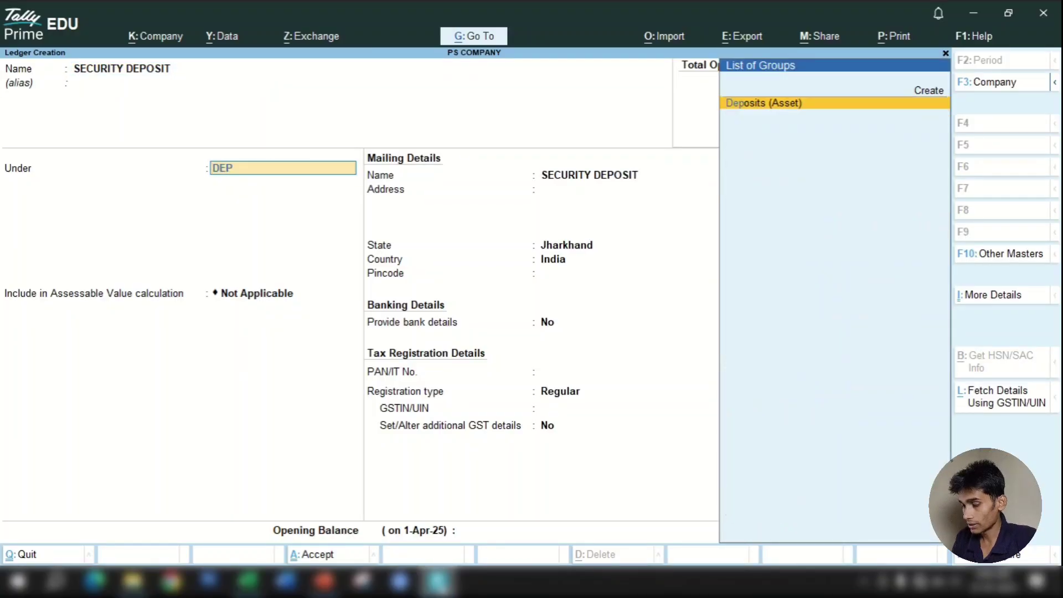
pyautogui.press('Return')
# Step: Set the SECURITY DEPOSIT ledger's registration type to Unknown, keep its other details at their defaults and save it
pyautogui.press('Return')
pyautogui.press('Return')
pyautogui.press('Return')
pyautogui.press('Return')
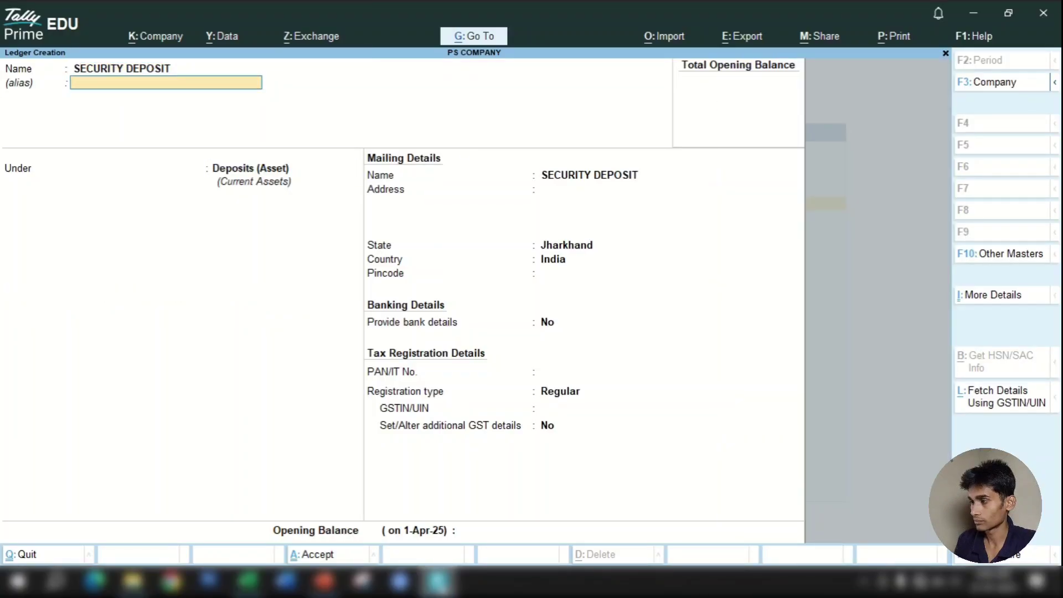
pyautogui.press('Return')
pyautogui.press('Return')
pyautogui.press('Return')
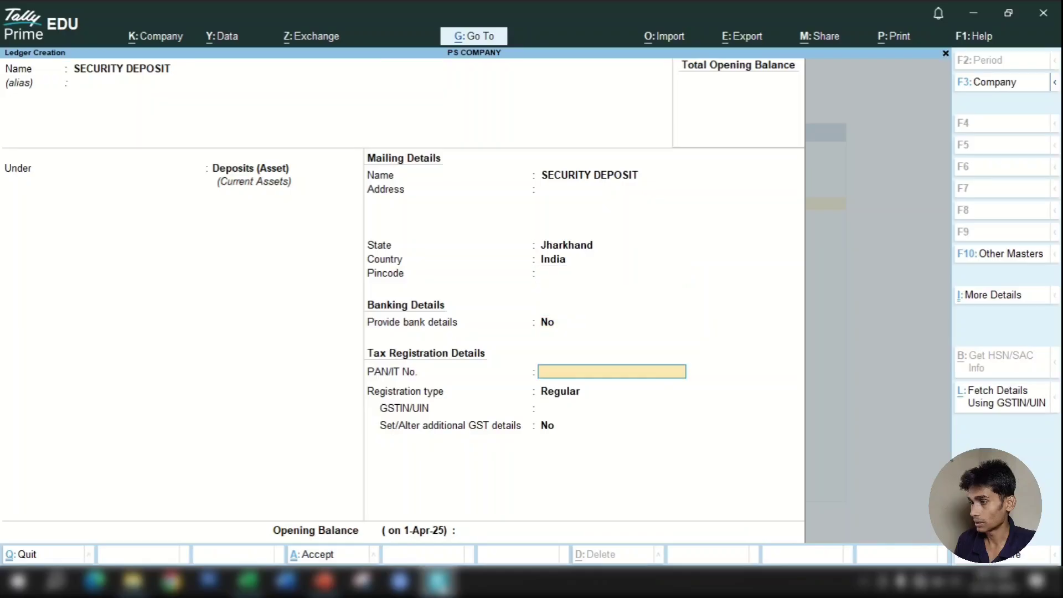
pyautogui.press('Up')
pyautogui.press('Up')
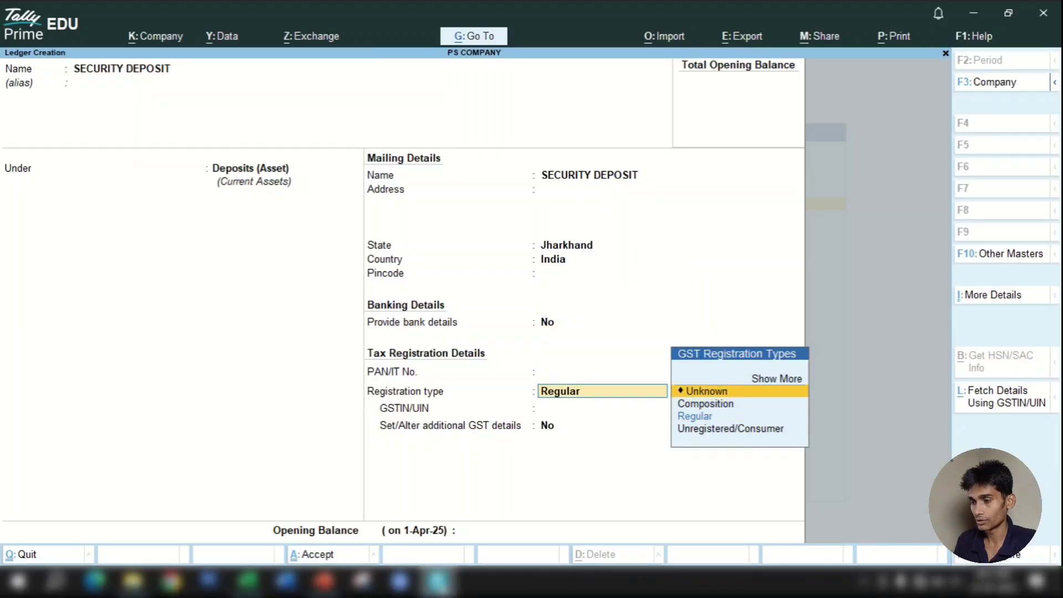
pyautogui.press('Return')
pyautogui.press('Return')
pyautogui.press('Return')
pyautogui.press('Return')
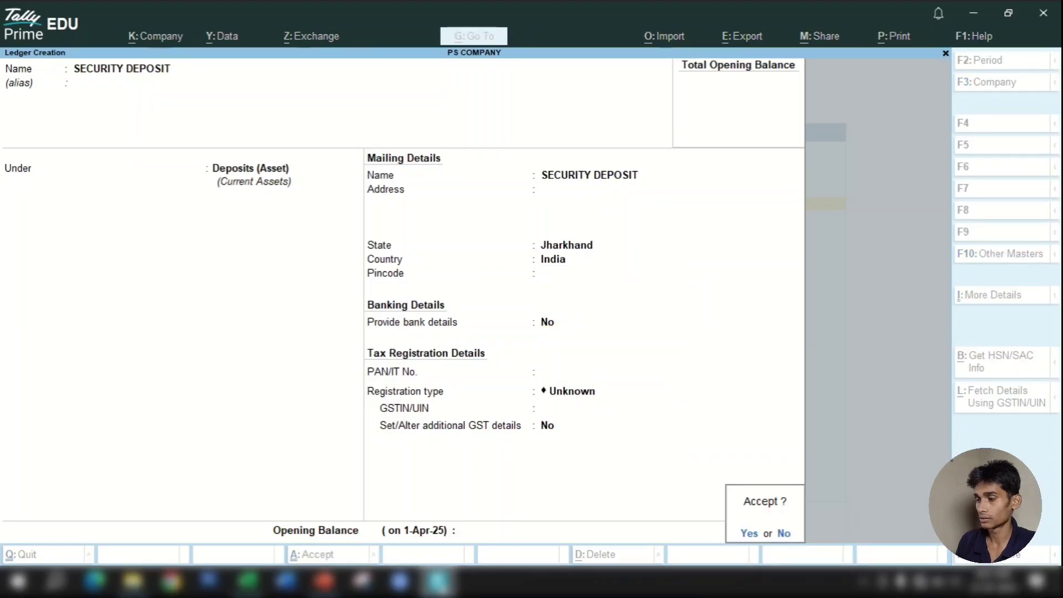
pyautogui.press('Return')
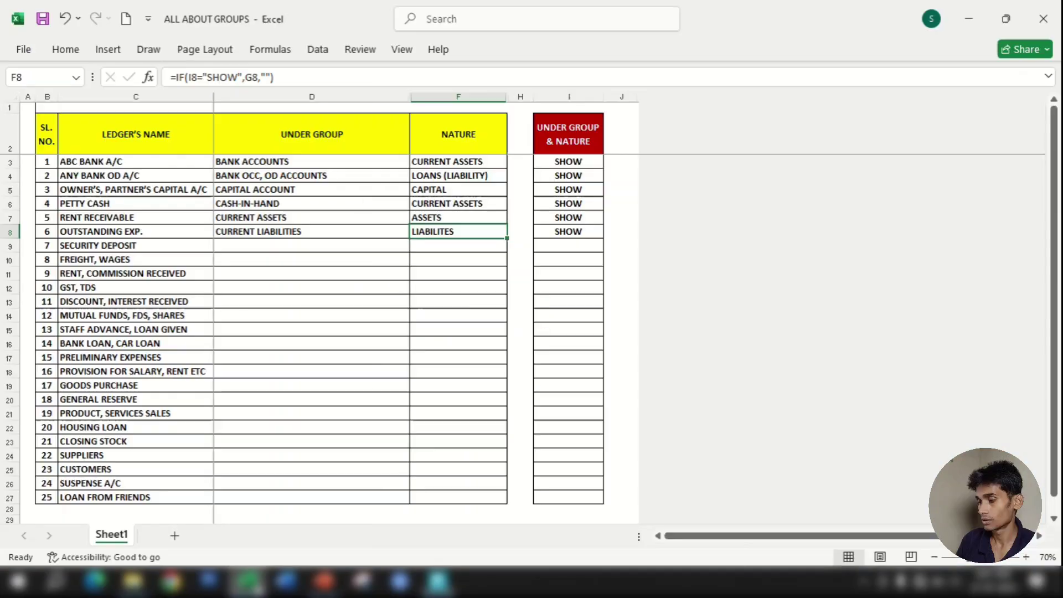
# Step: Switch to Excel and set the SECURITY DEPOSIT row to SHOW to reveal its group and nature
pyautogui.click(248, 581)
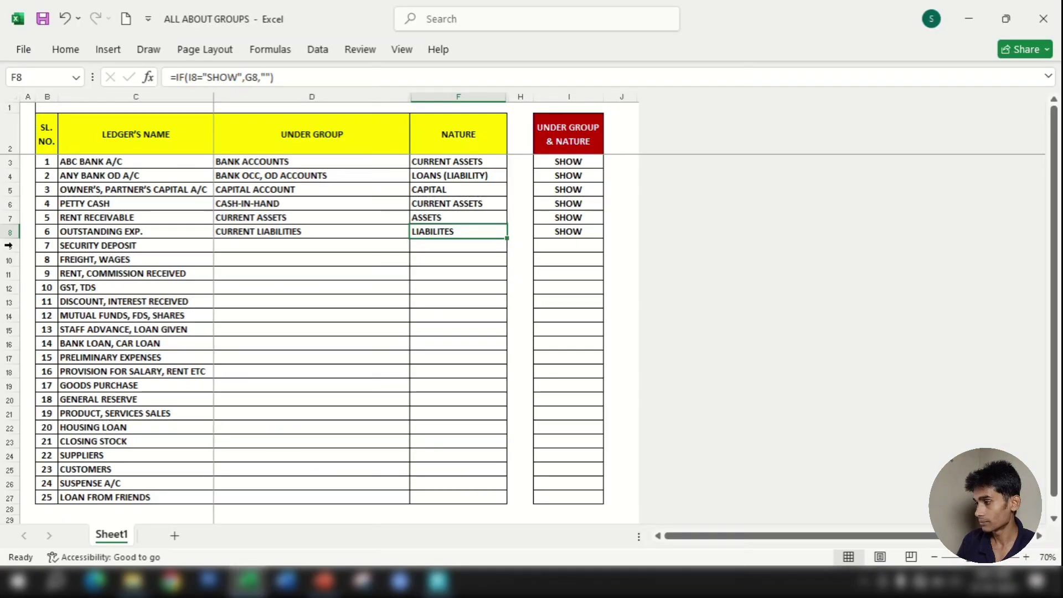
pyautogui.click(148, 245)
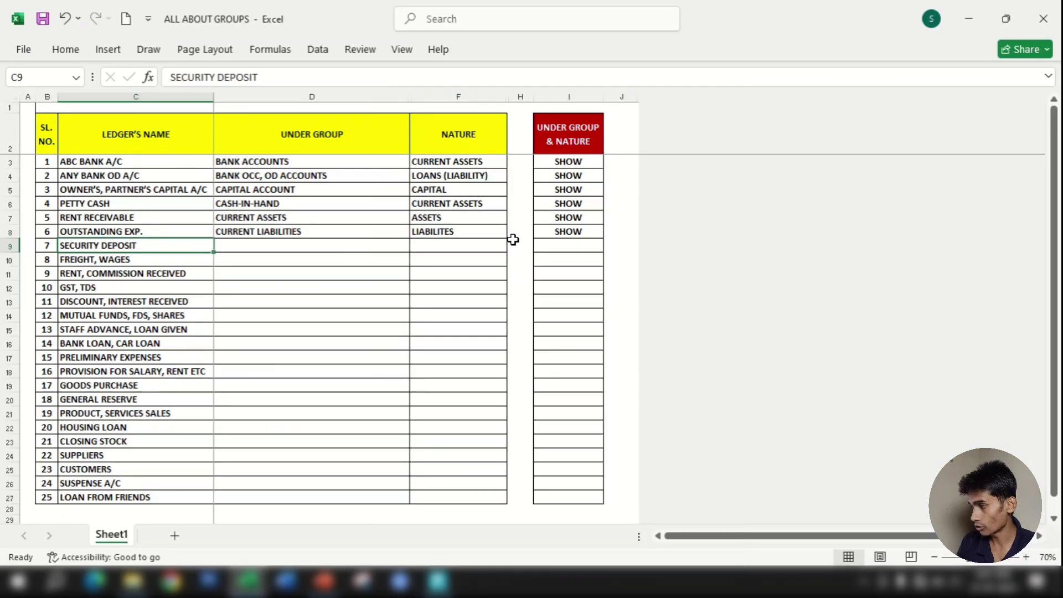
pyautogui.click(581, 245)
pyautogui.write('SHOW')
pyautogui.press('Return')
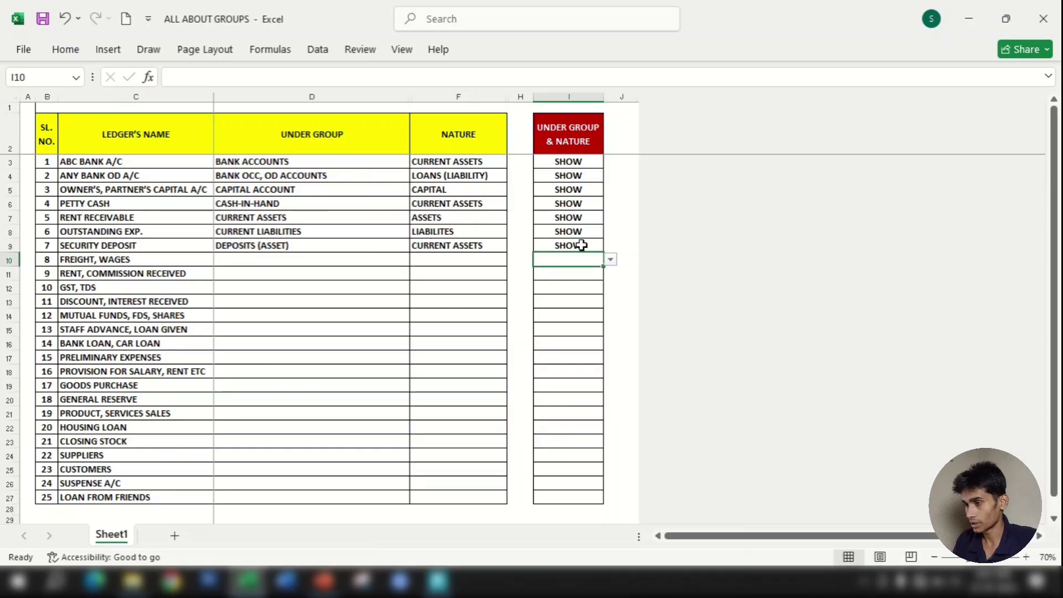
pyautogui.click(324, 236)
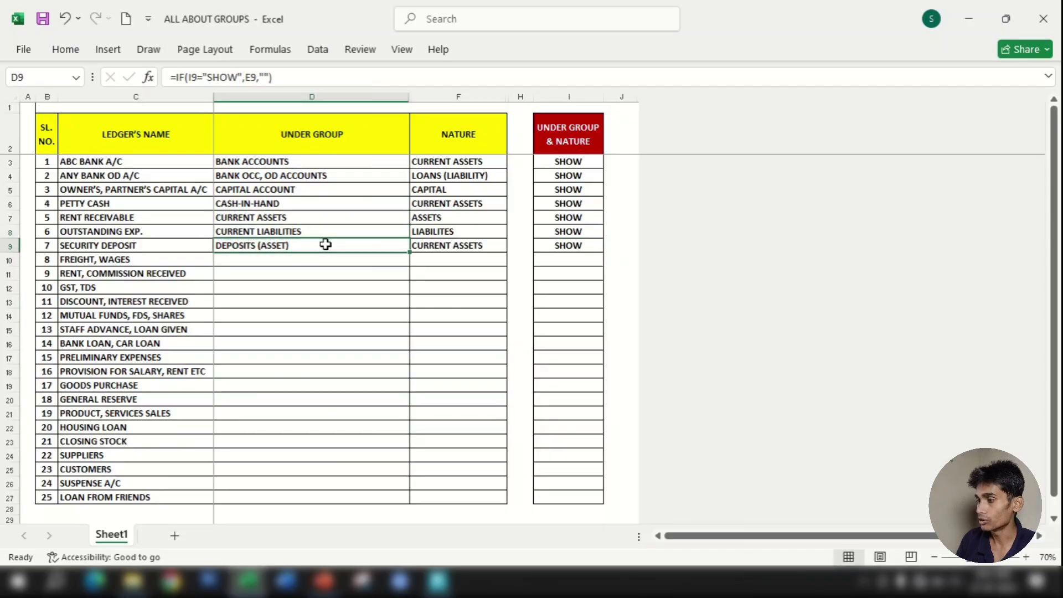
pyautogui.click(325, 244)
pyautogui.click(482, 244)
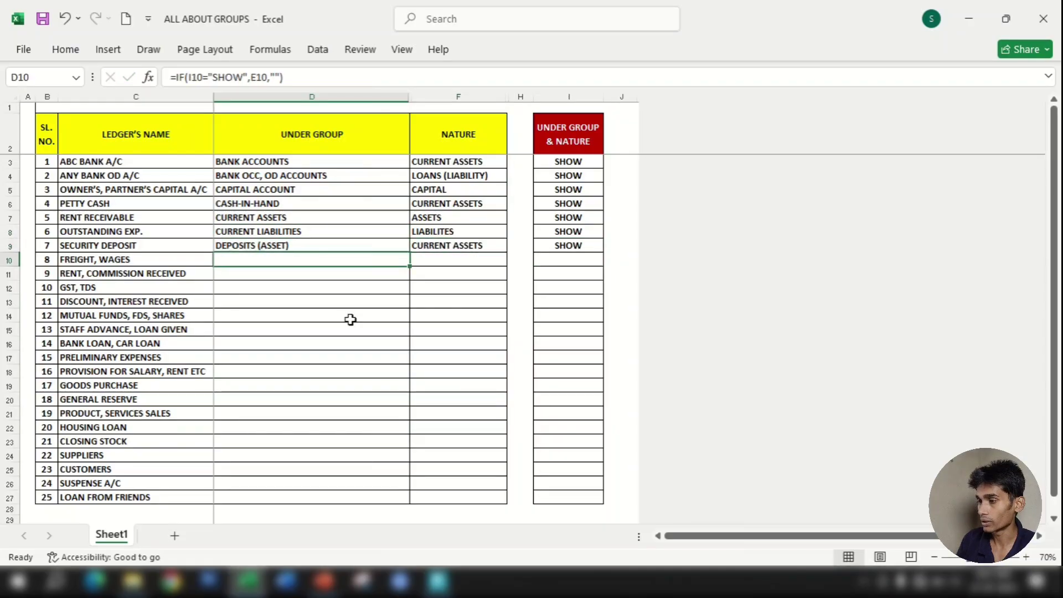
# Step: Back in TallyPrime, look up the Direct Expenses group for another new ledger, using A as a placeholder name
pyautogui.click(438, 581)
pyautogui.write('A')
pyautogui.press('Return')
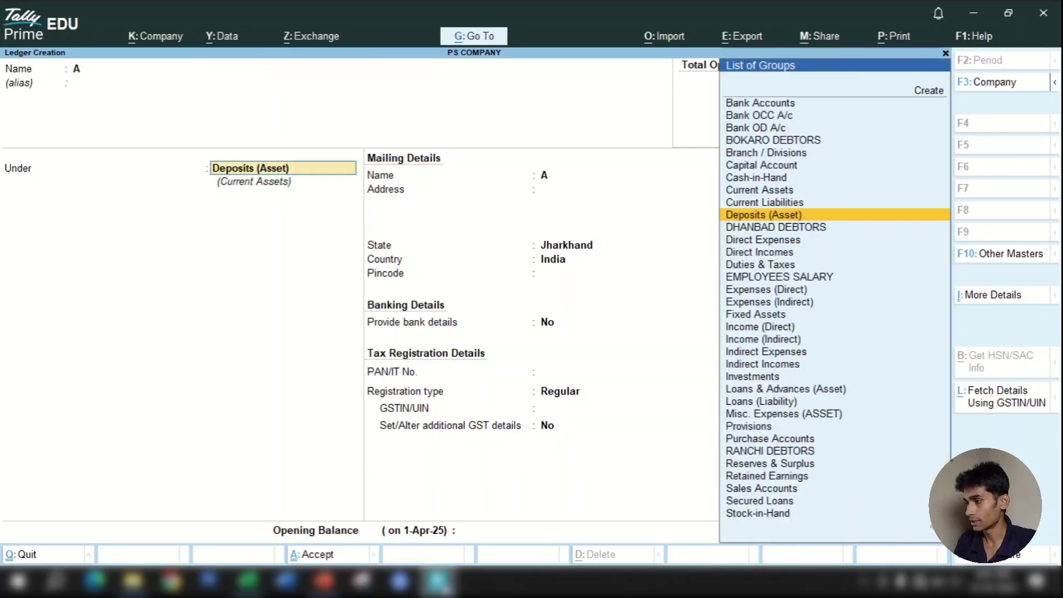
pyautogui.press('Down')
pyautogui.press('Down')
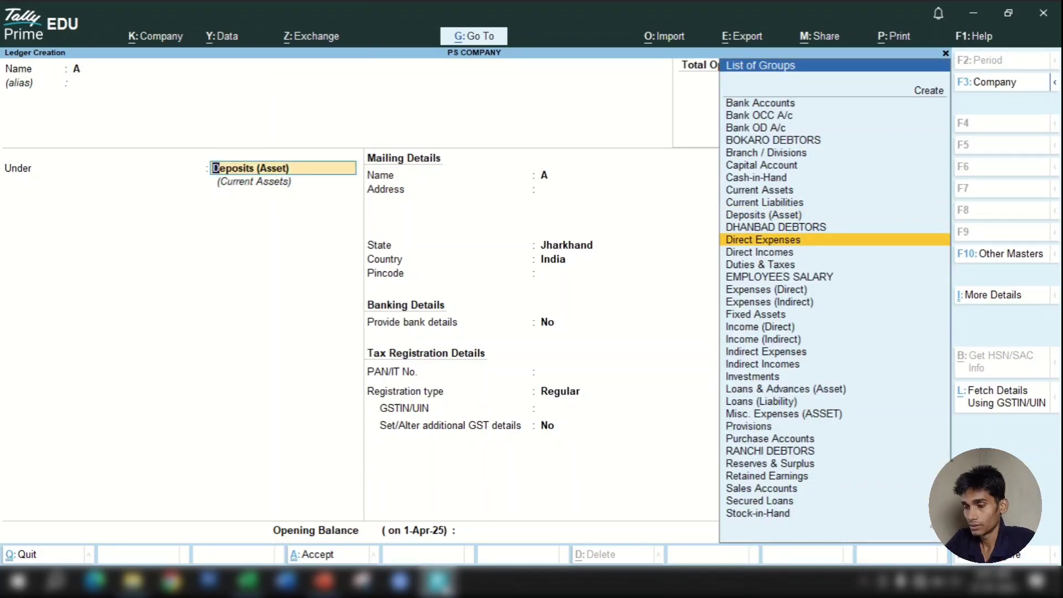
pyautogui.press('BackSpace')
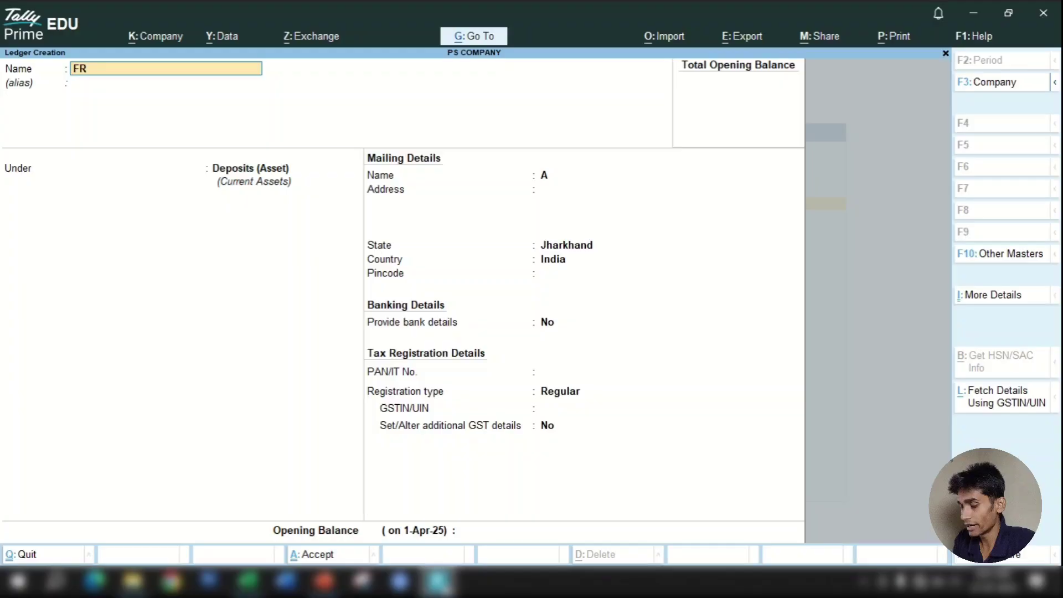
# Step: Name the new ledger FREIGHT and place it under the Direct Expenses group
pyautogui.write('GHT')
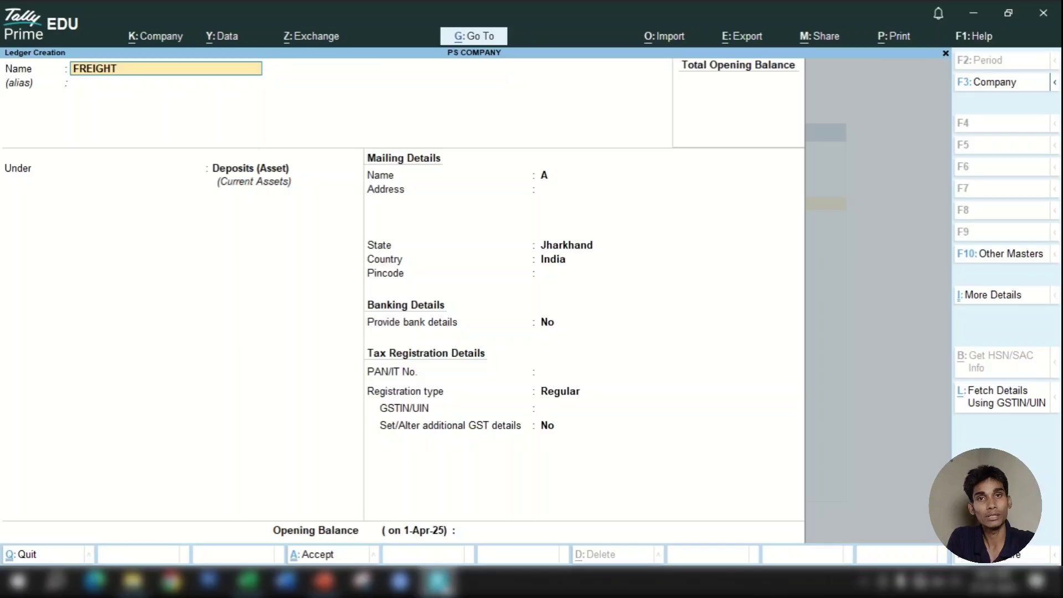
pyautogui.press('Return')
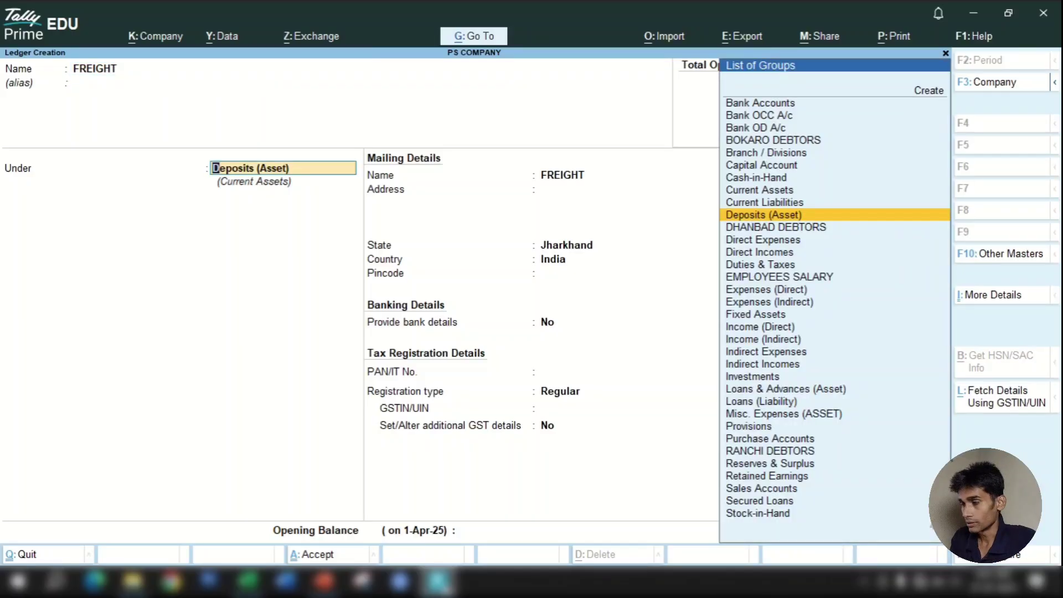
pyautogui.write('DIRECT')
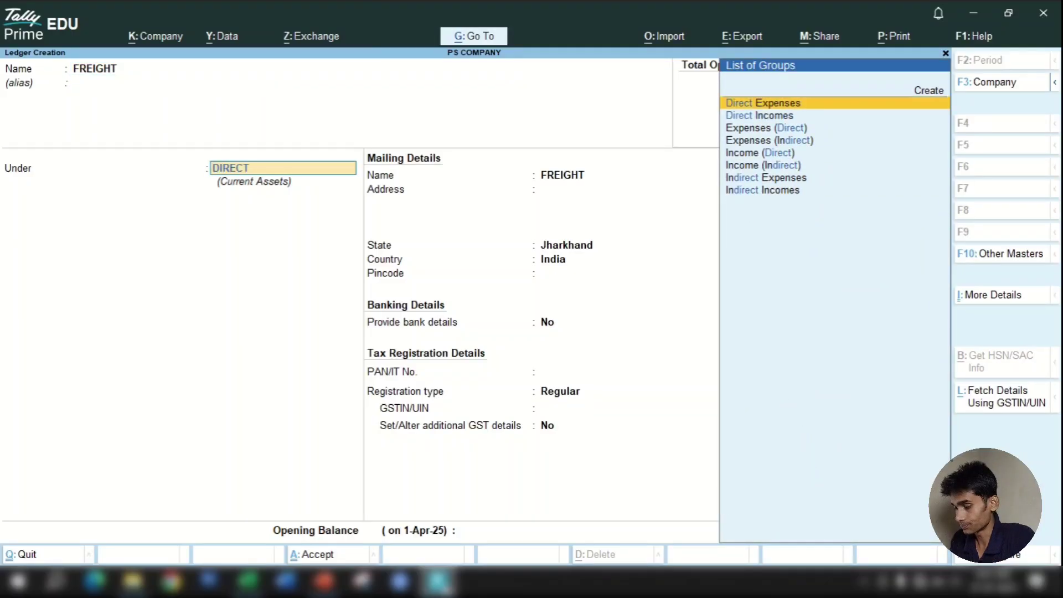
pyautogui.press('Return')
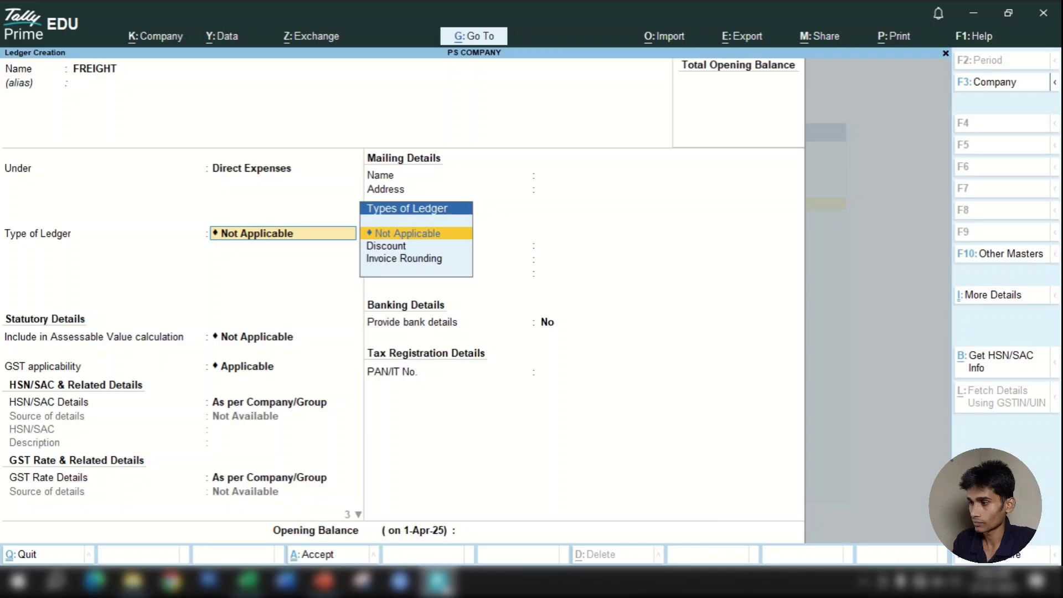
# Step: Include FREIGHT in the assessable value calculation for GST, appropriate to Goods and based on value, keep the other defaults and save the ledger
pyautogui.press('Return')
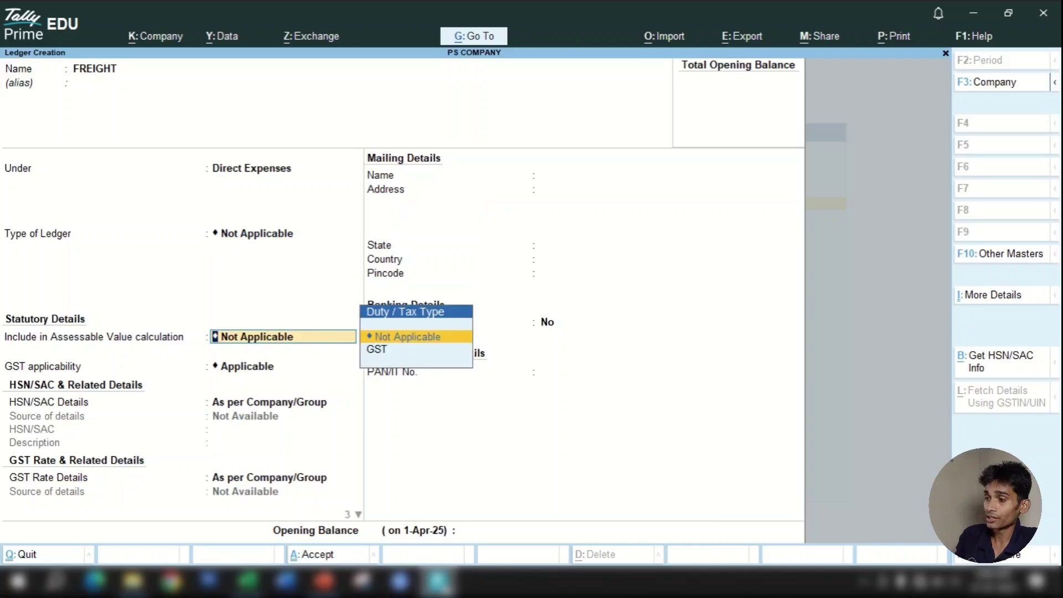
pyautogui.press('Down')
pyautogui.press('Return')
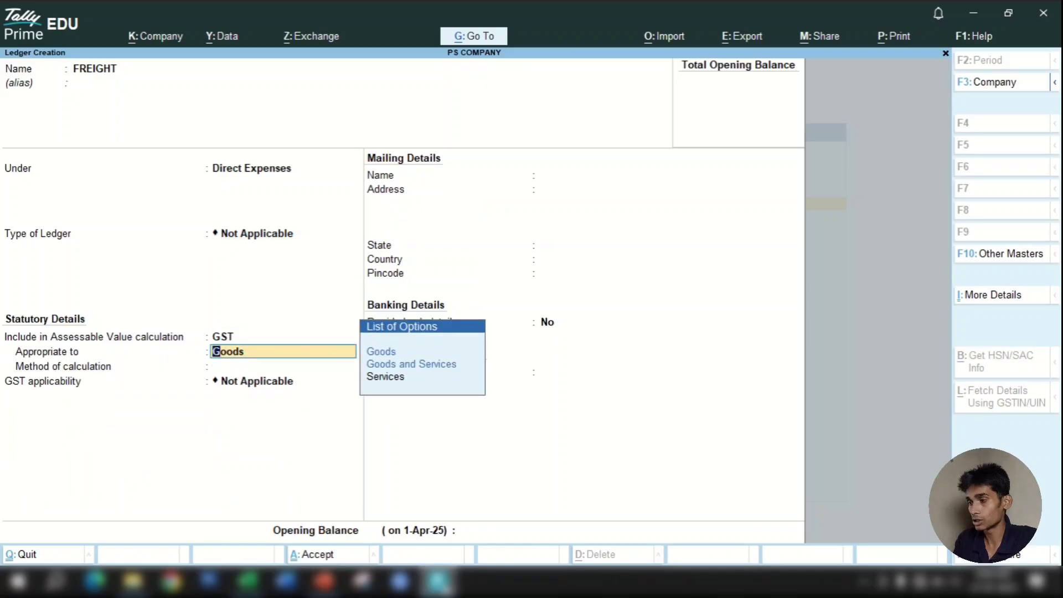
pyautogui.press('Return')
pyautogui.press('Down')
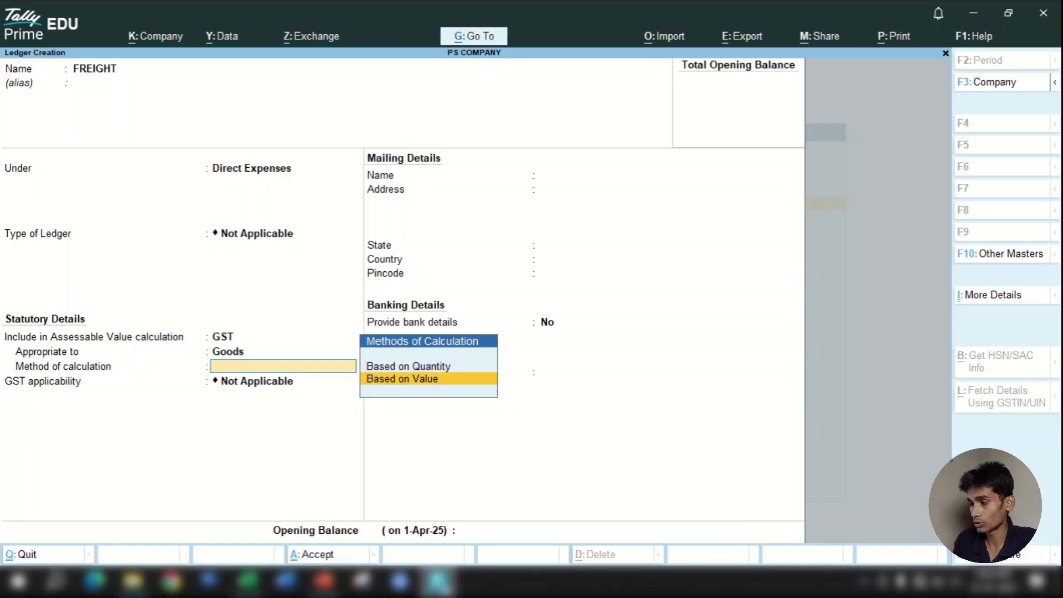
pyautogui.press('Return')
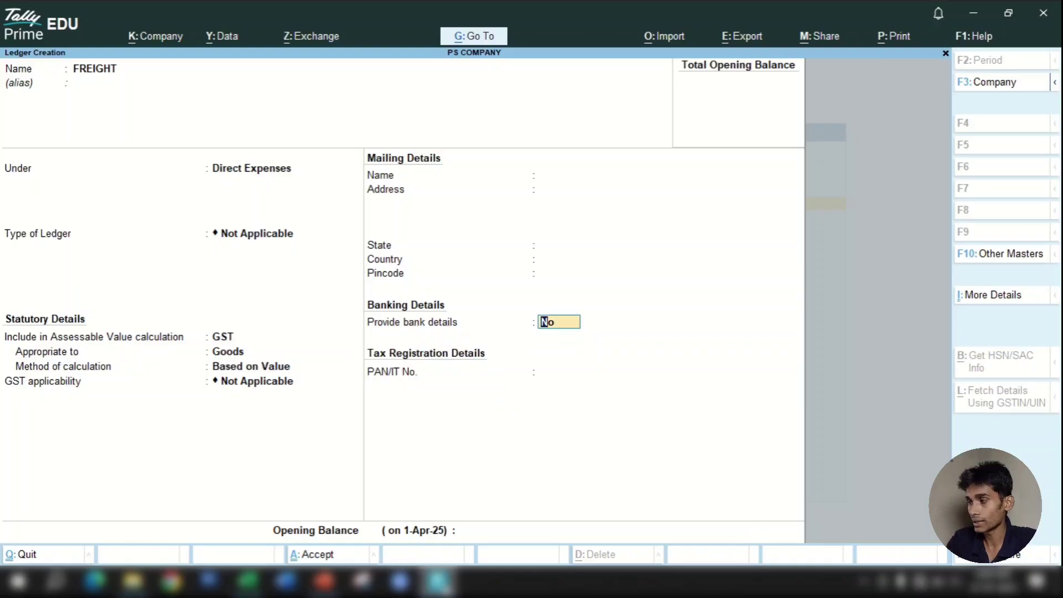
pyautogui.press('Return')
pyautogui.press('Return')
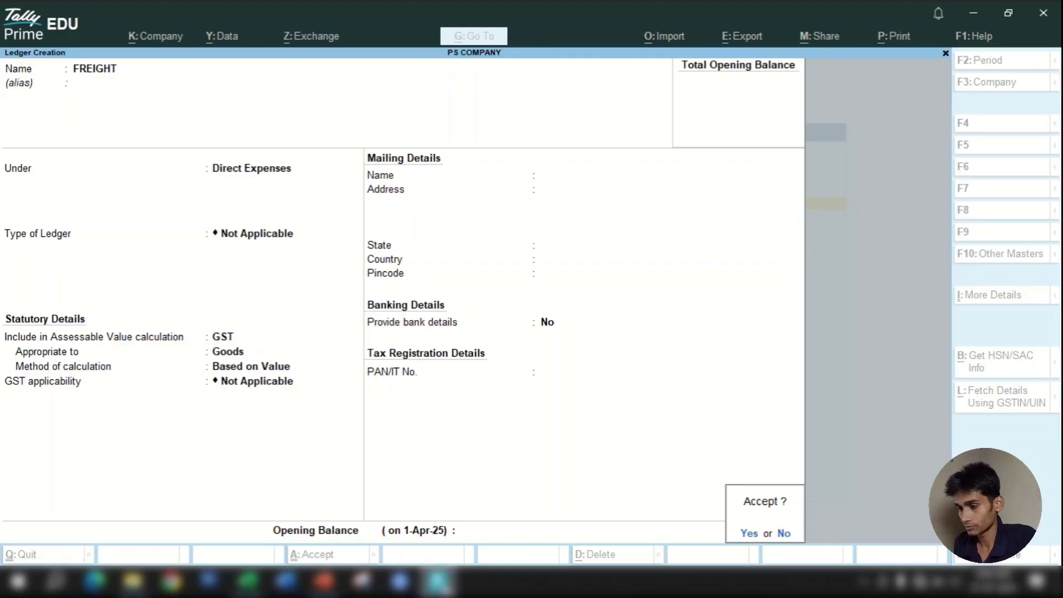
pyautogui.press('Return')
# Step: Switch to Excel and set the FREIGHT, WAGES row to SHOW to reveal its group and nature
pyautogui.hotkey('alt', 'Tab')
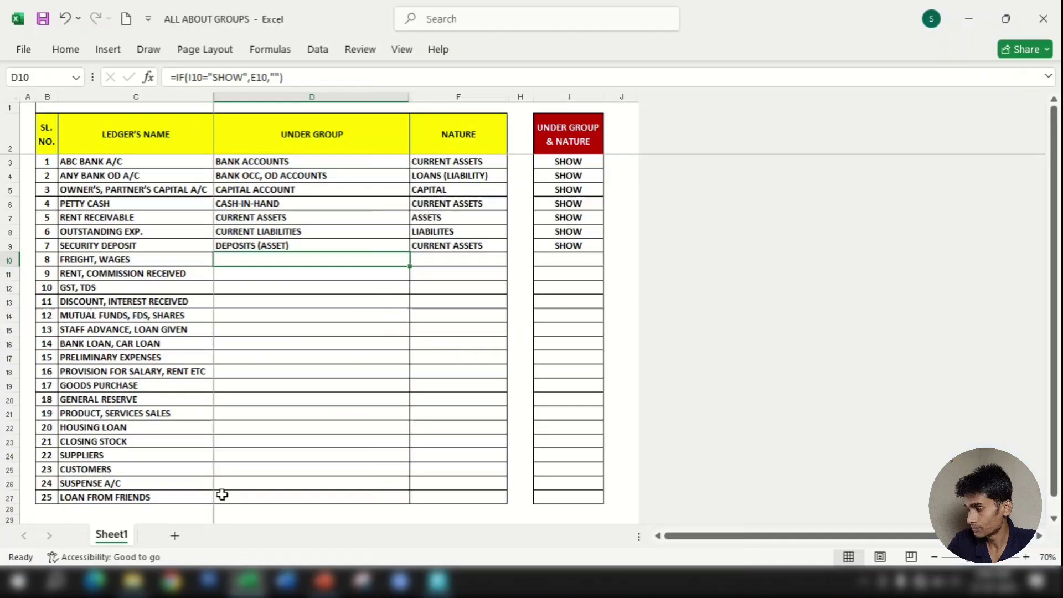
pyautogui.click(295, 272)
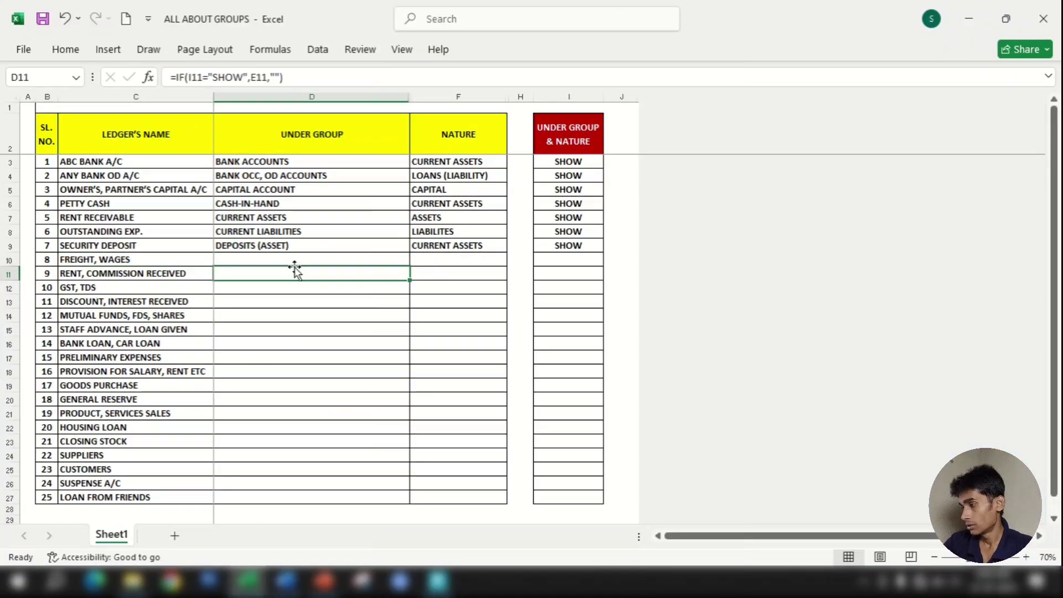
pyautogui.click(299, 260)
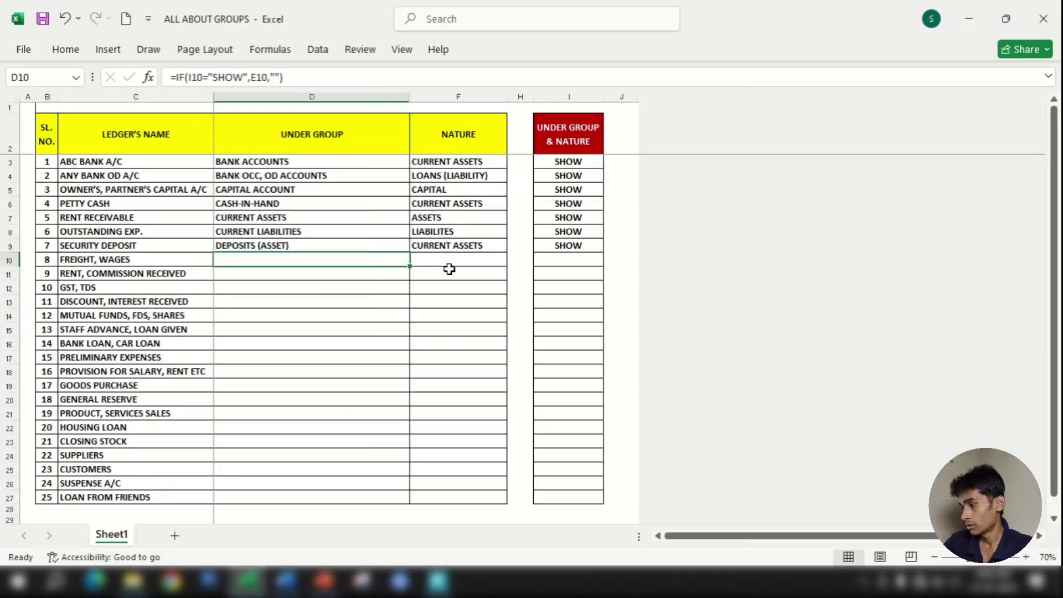
pyautogui.click(557, 258)
pyautogui.write('SHOW')
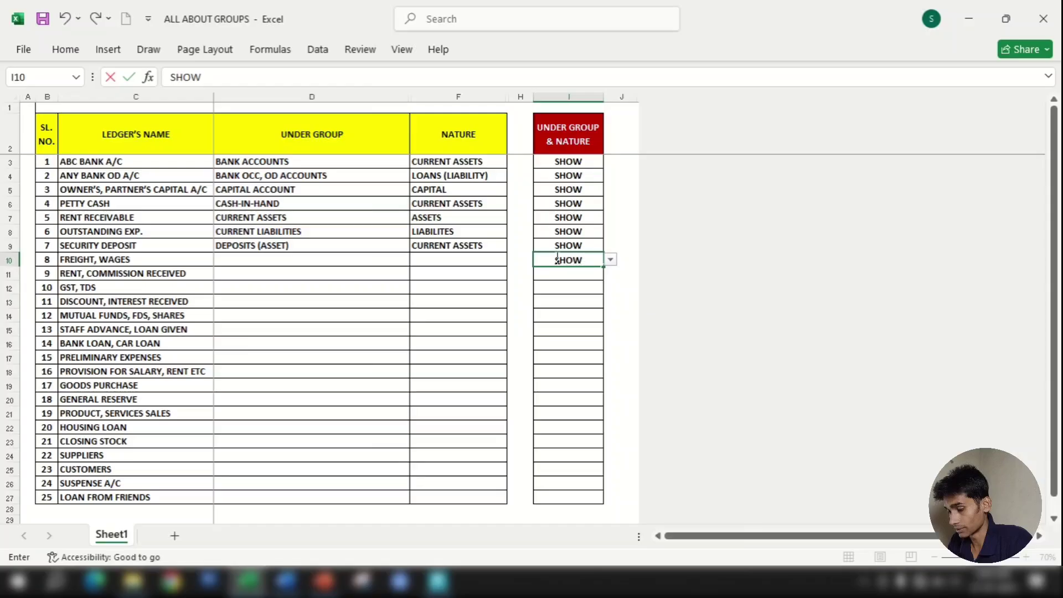
pyautogui.press('Return')
pyautogui.click(342, 252)
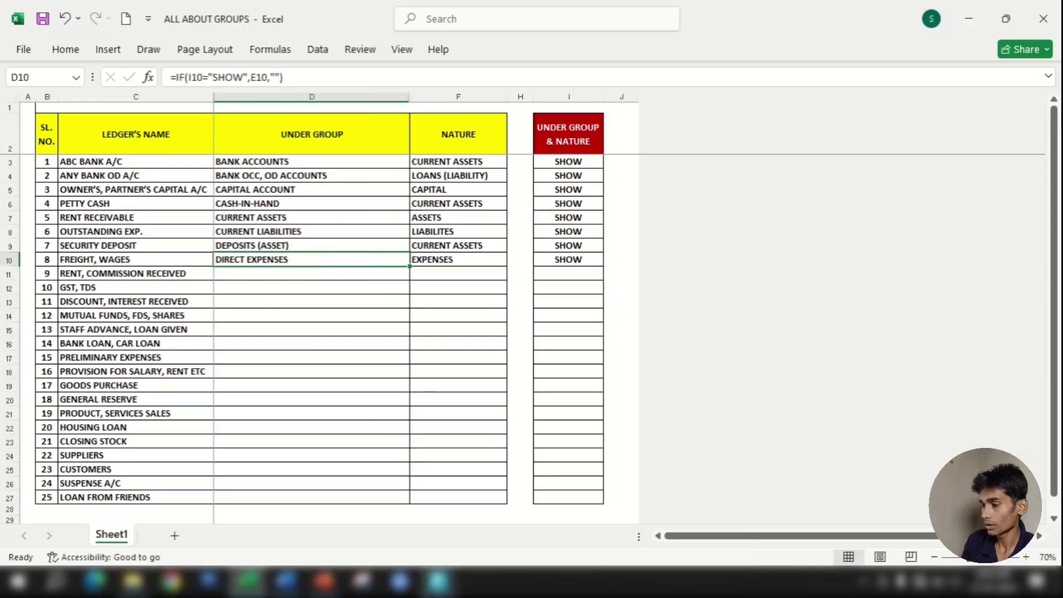
# Step: Back in TallyPrime, look up the Direct Incomes group for another new ledger, using A as a placeholder name
pyautogui.click(437, 581)
pyautogui.write('A')
pyautogui.press('Return')
pyautogui.press('Return')
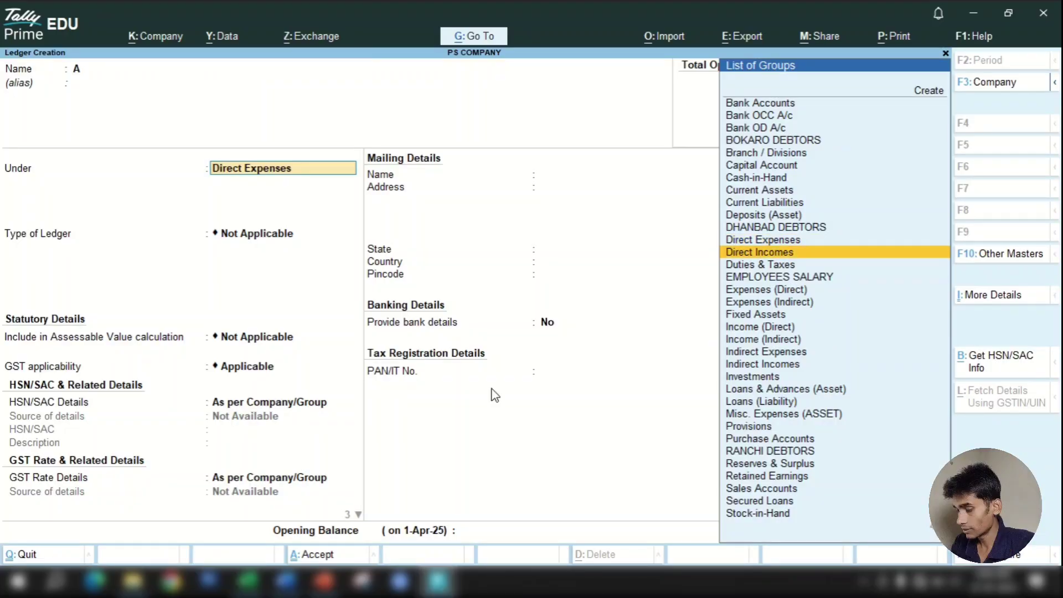
# Step: Rename the new ledger RENT RECEIVED and place it under Direct Incomes, leaving its ledger type as Not Applicable
pyautogui.press('BackSpace')
pyautogui.write('REN')
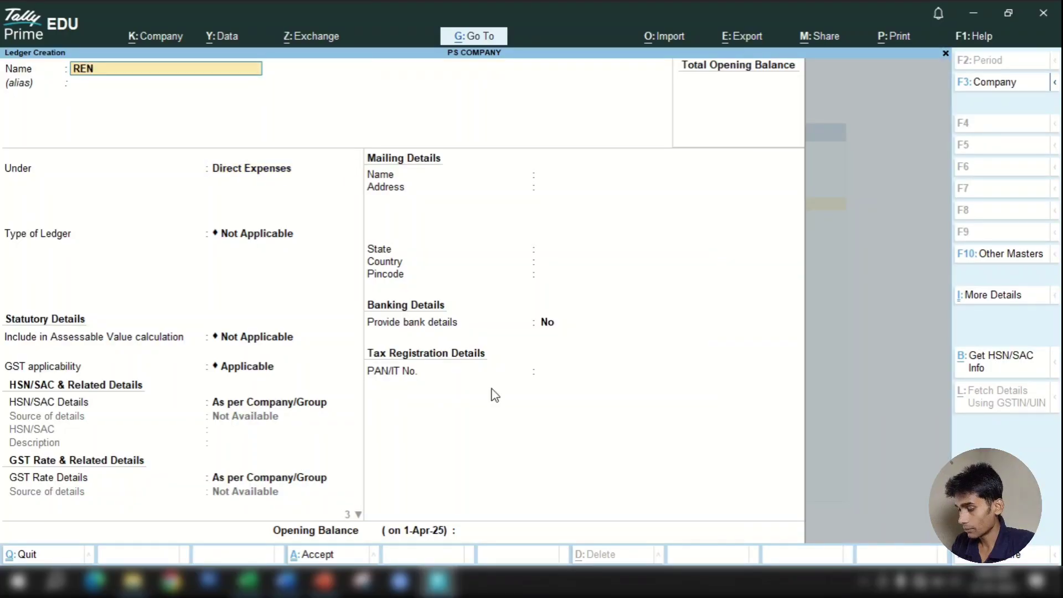
pyautogui.write('T RECEIVED')
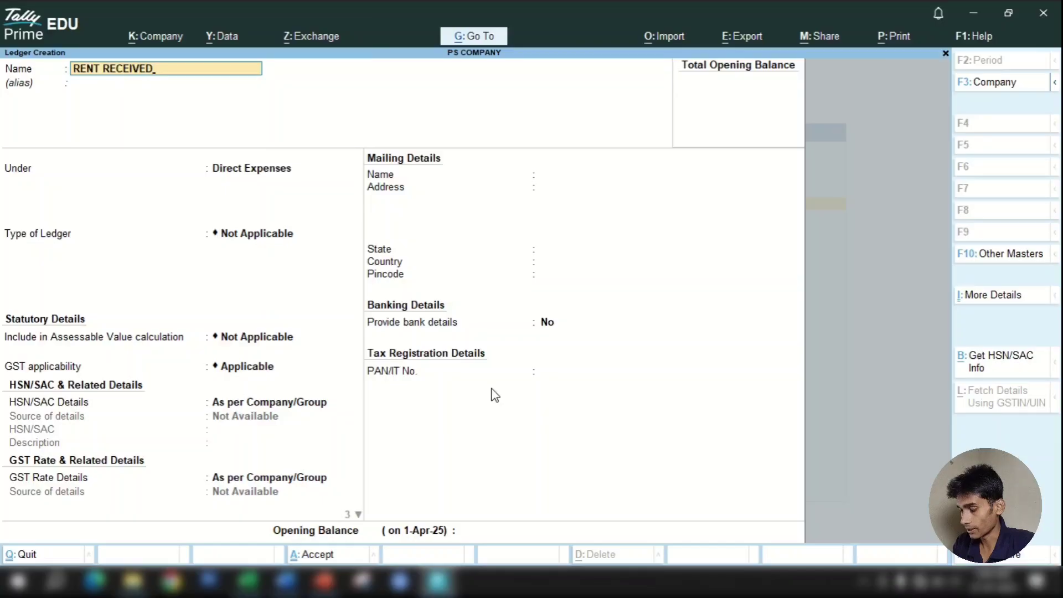
pyautogui.press('Return')
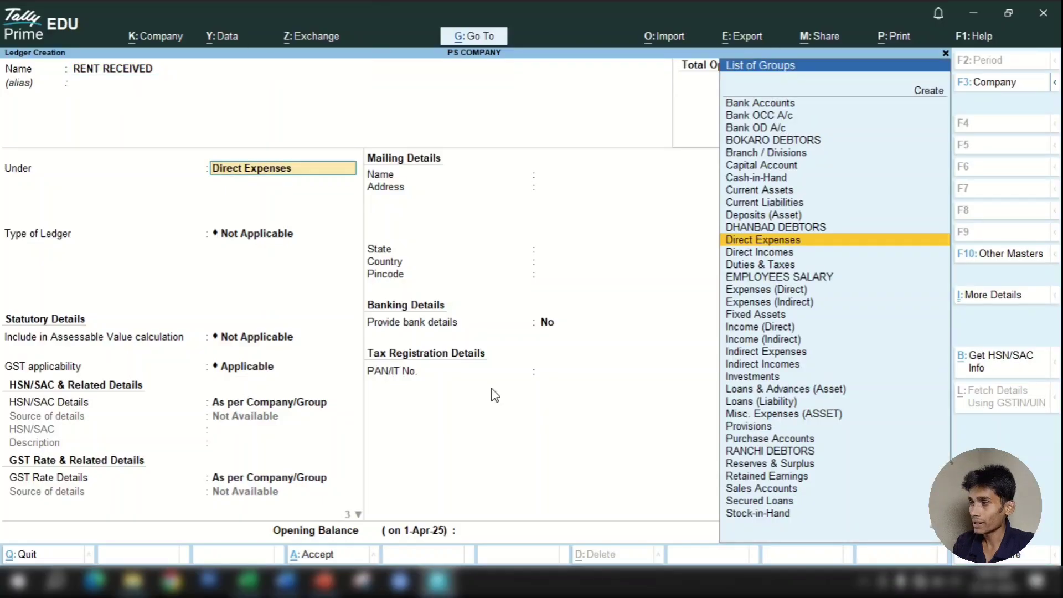
pyautogui.write('DIT')
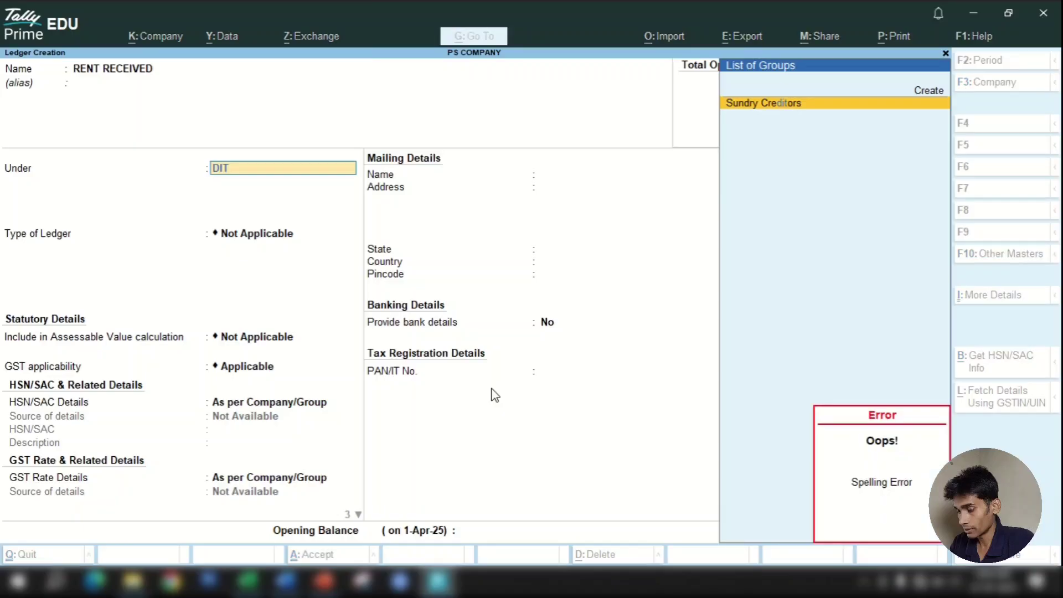
pyautogui.press('BackSpace')
pyautogui.write('REC')
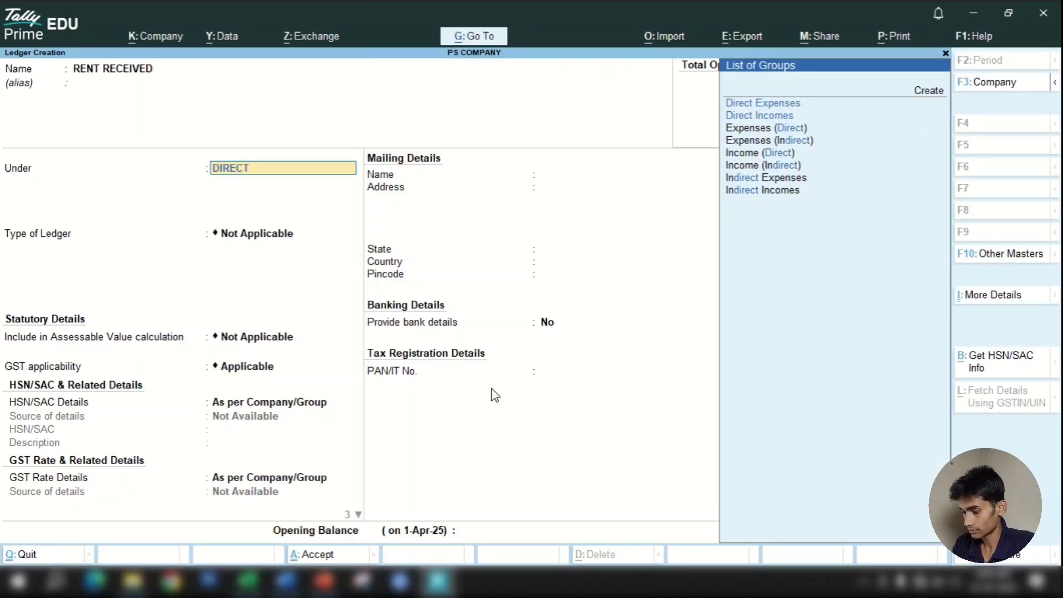
pyautogui.write('T')
pyautogui.press('Down')
pyautogui.press('Down')
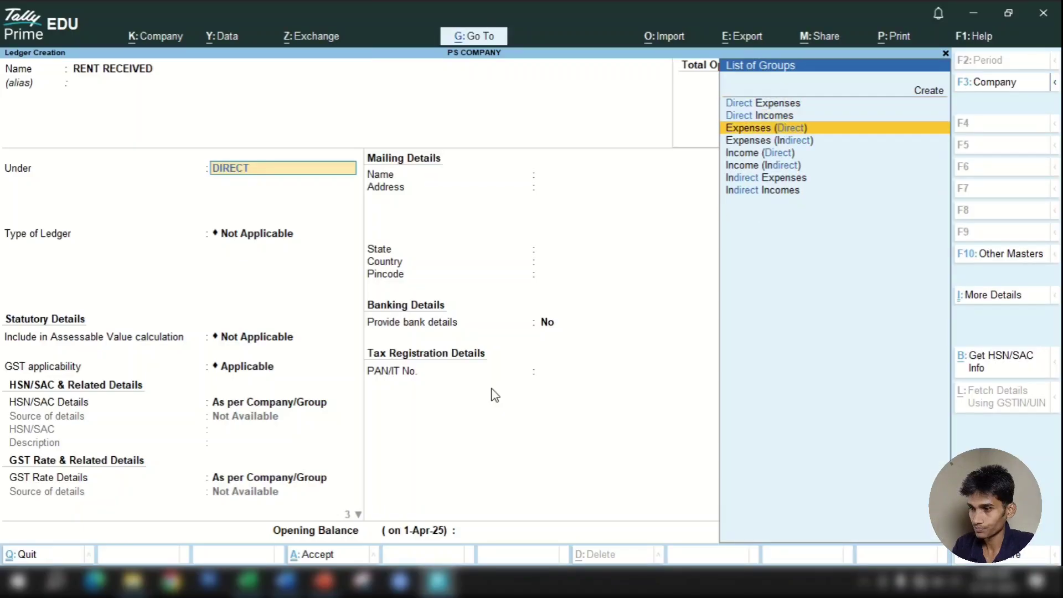
pyautogui.press('Up')
pyautogui.press('Return')
pyautogui.press('Return')
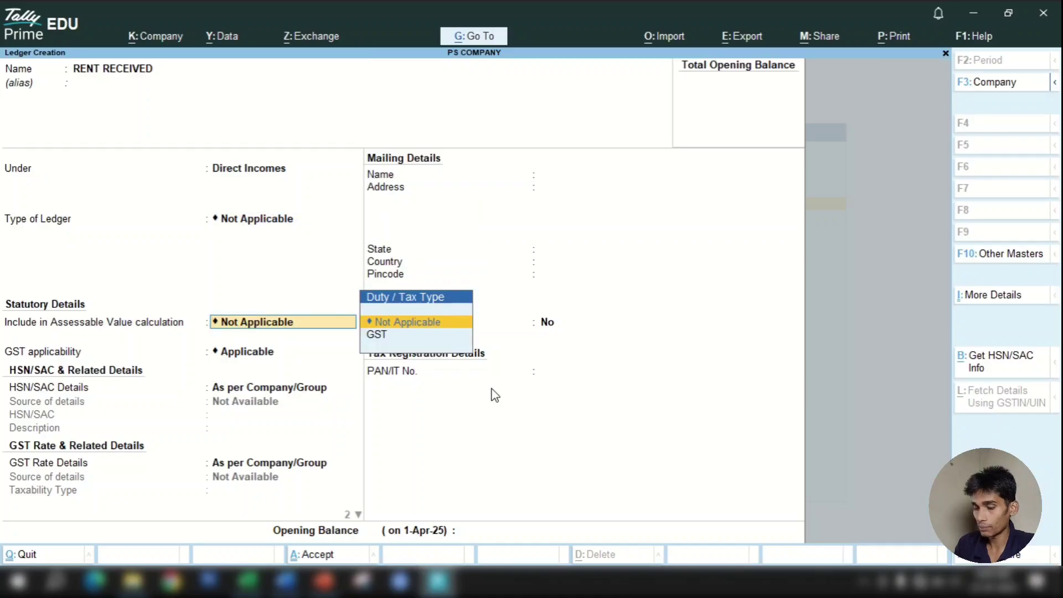
pyautogui.press('Down')
pyautogui.press('Return')
pyautogui.press('Return')
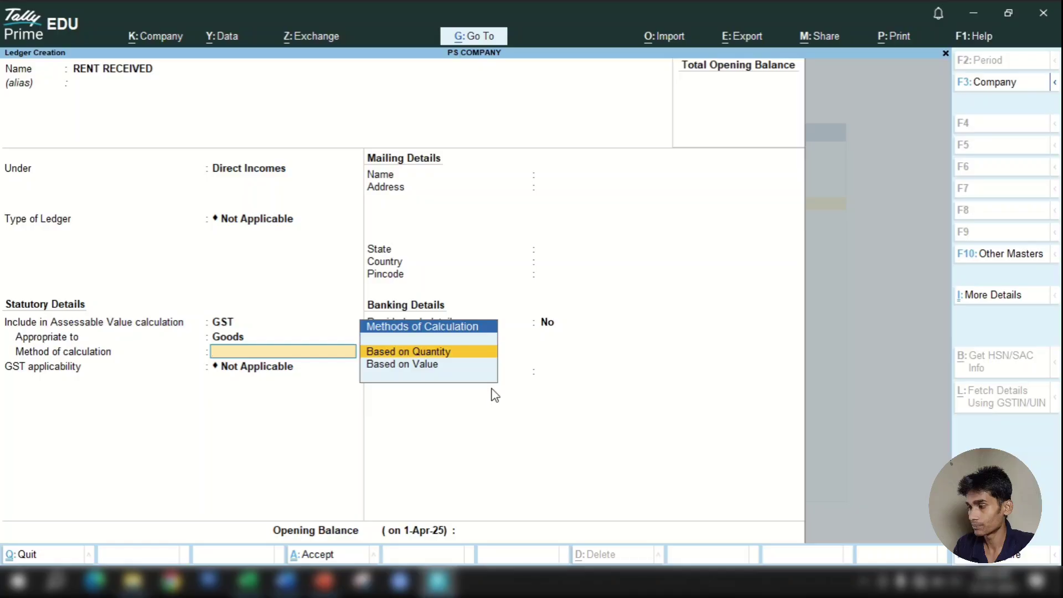
pyautogui.press('BackSpace')
pyautogui.press('BackSpace')
# Step: Set RENT RECEIVED's assessable value inclusion to Not Applicable and GST applicability to Applicable, keep the supply type Services and other defaults, and save it
pyautogui.press('Up')
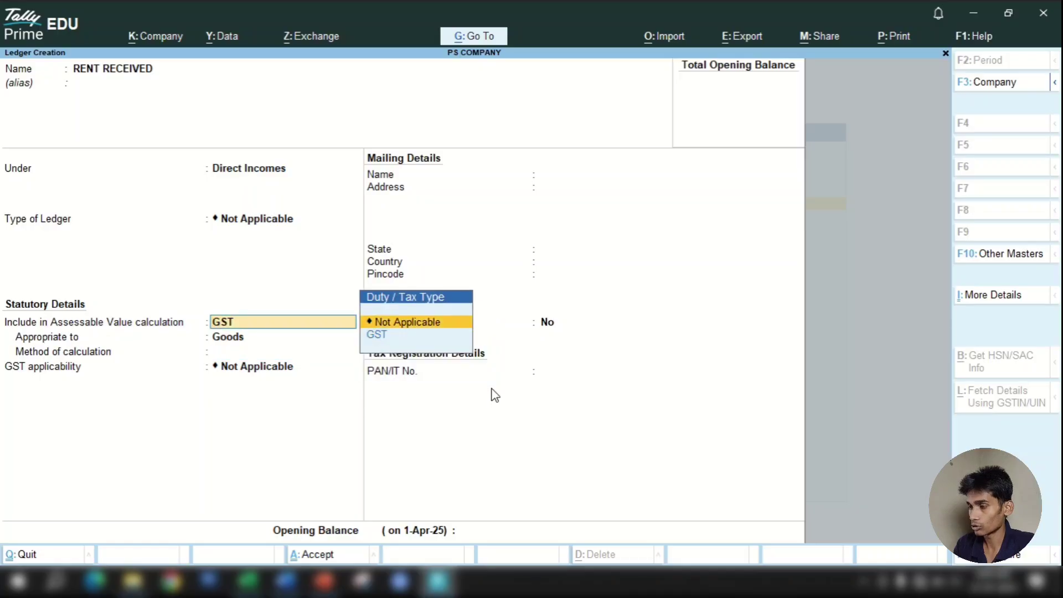
pyautogui.press('Return')
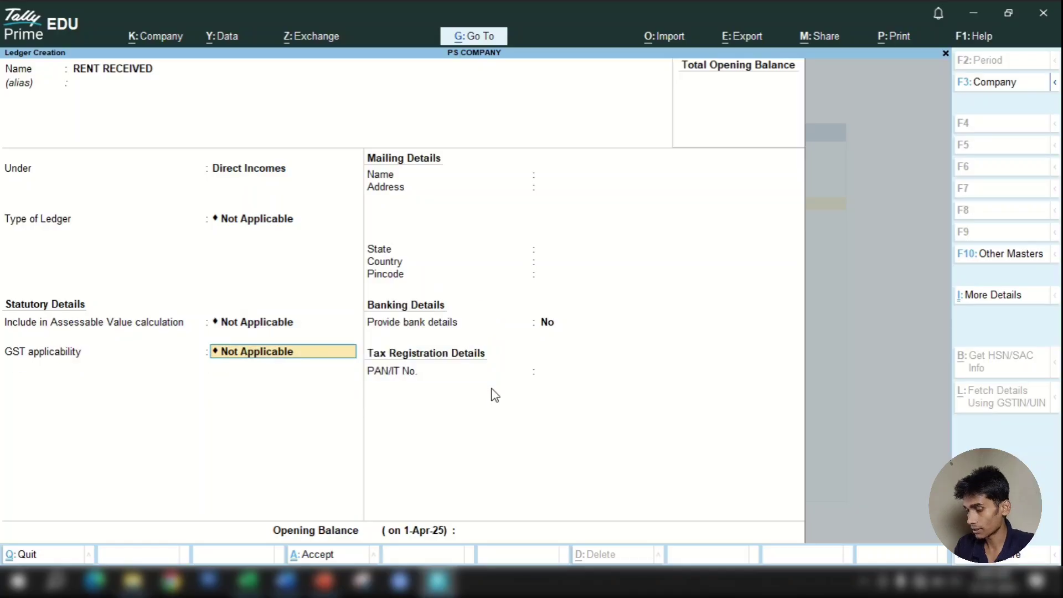
pyautogui.write('appl')
pyautogui.press('Return')
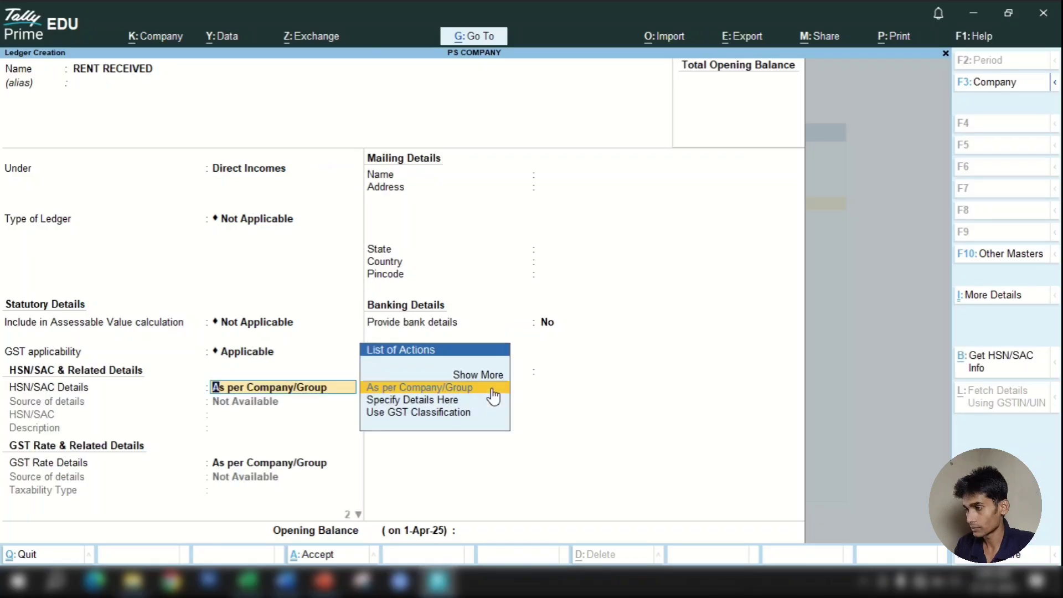
pyautogui.press('Return')
pyautogui.press('Return')
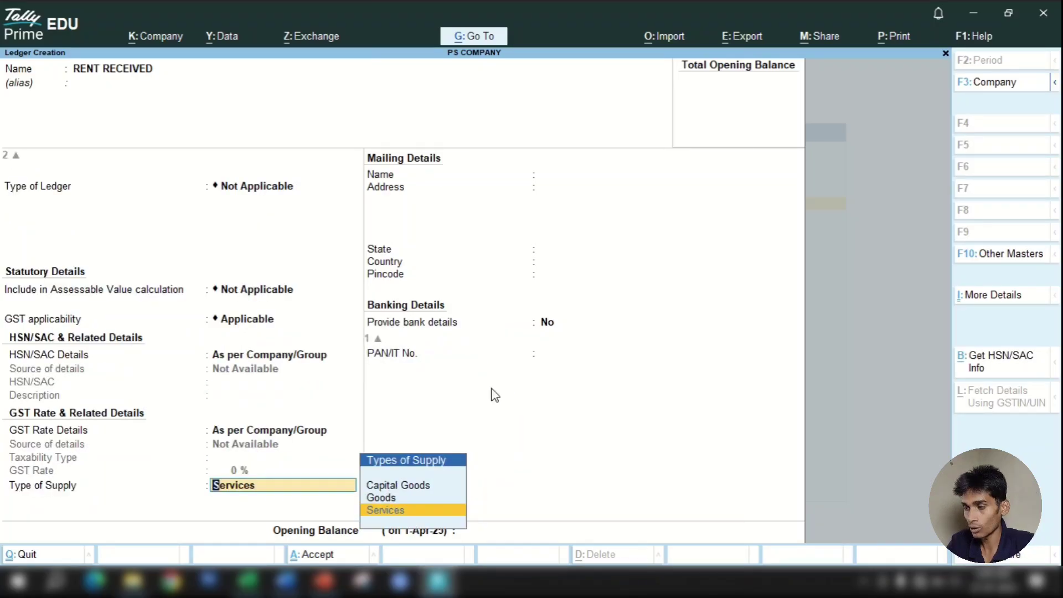
pyautogui.press('Return')
pyautogui.press('Return')
pyautogui.press('Return')
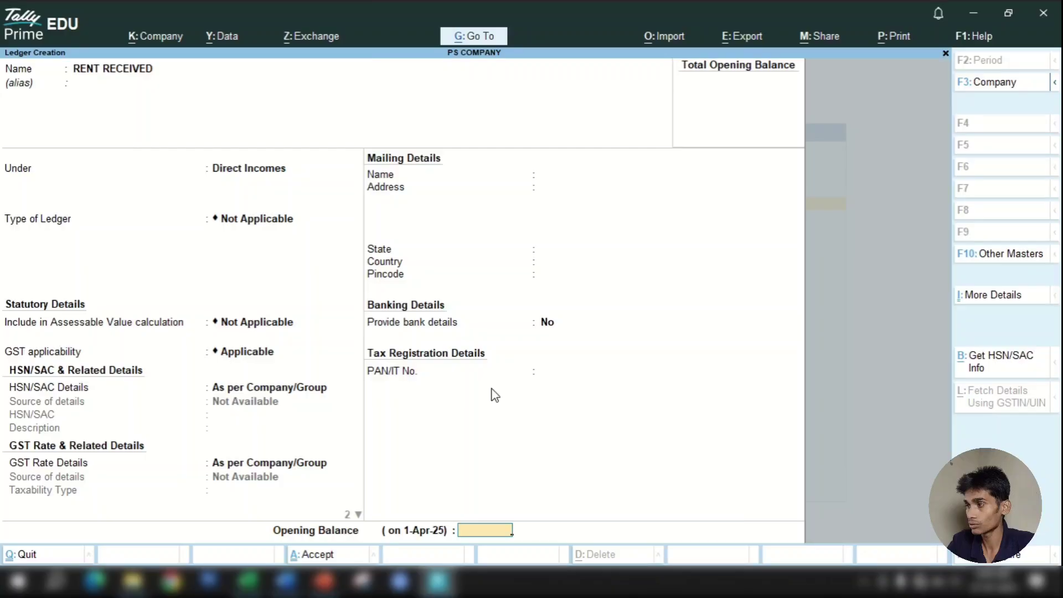
pyautogui.press('Return')
pyautogui.press('Return')
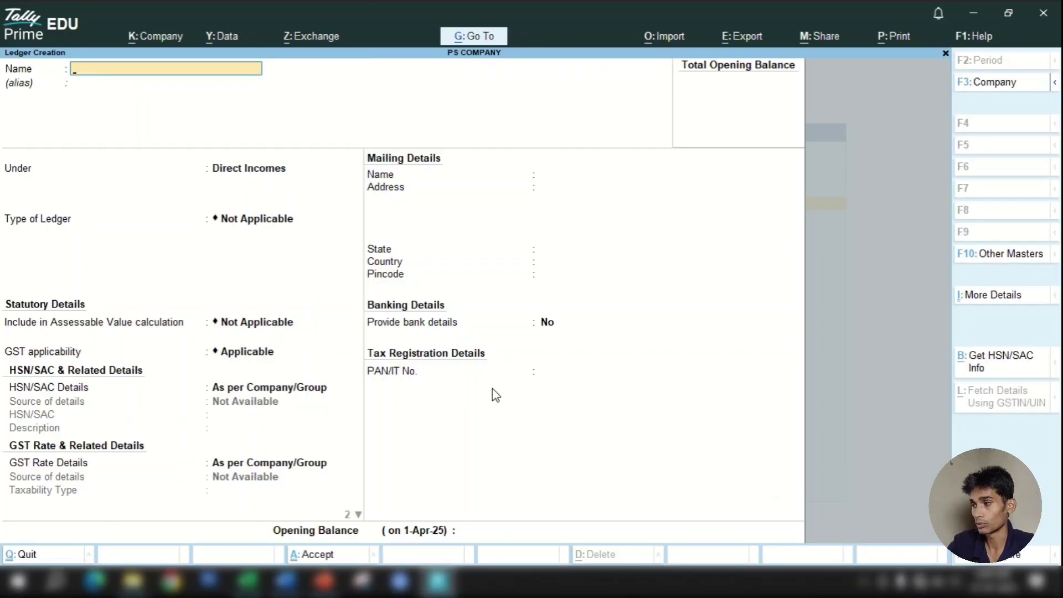
# Step: Switch to Excel and set the RENT, COMMISSION RECEIVED row to SHOW to reveal its group and nature
pyautogui.click(248, 581)
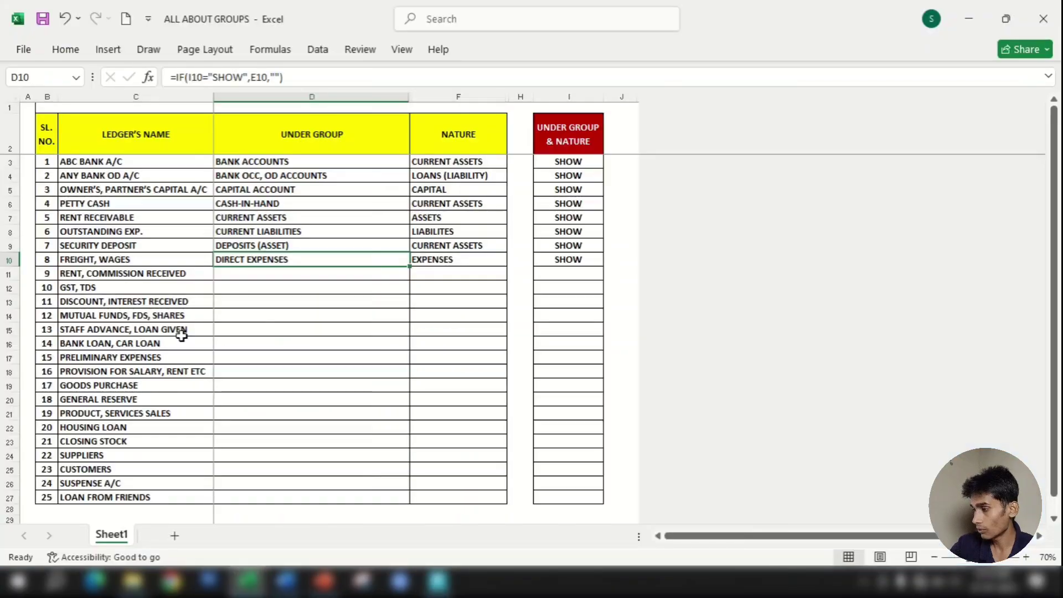
pyautogui.click(152, 274)
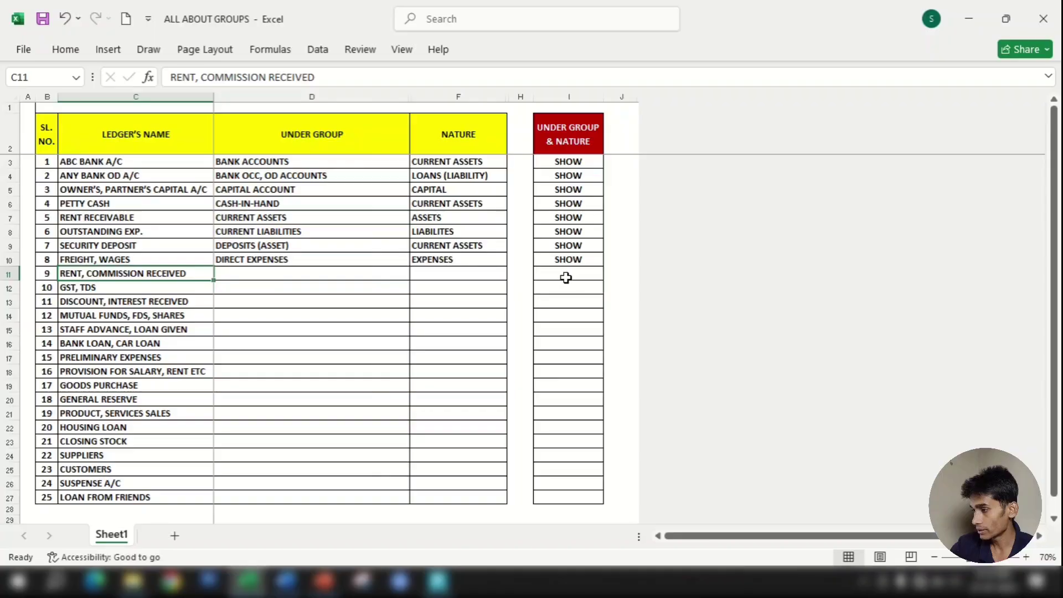
pyautogui.click(567, 278)
pyautogui.write('SHOW')
pyautogui.press('Return')
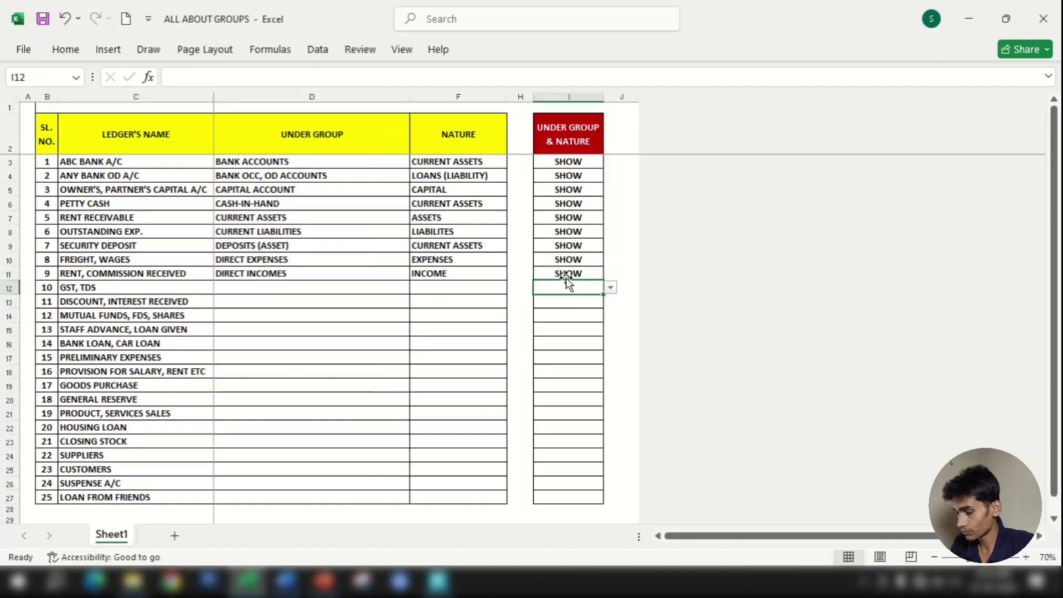
pyautogui.click(385, 275)
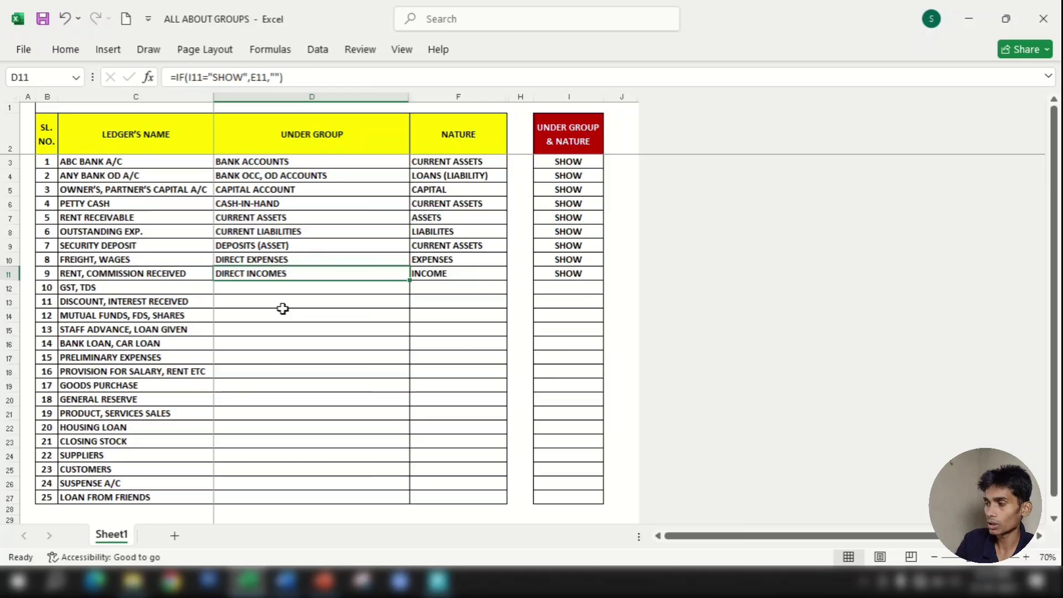
# Step: Return to TallyPrime and look up the Duties & Taxes group for a new ledger with the placeholder name A
pyautogui.hotkey('alt', 'Tab')
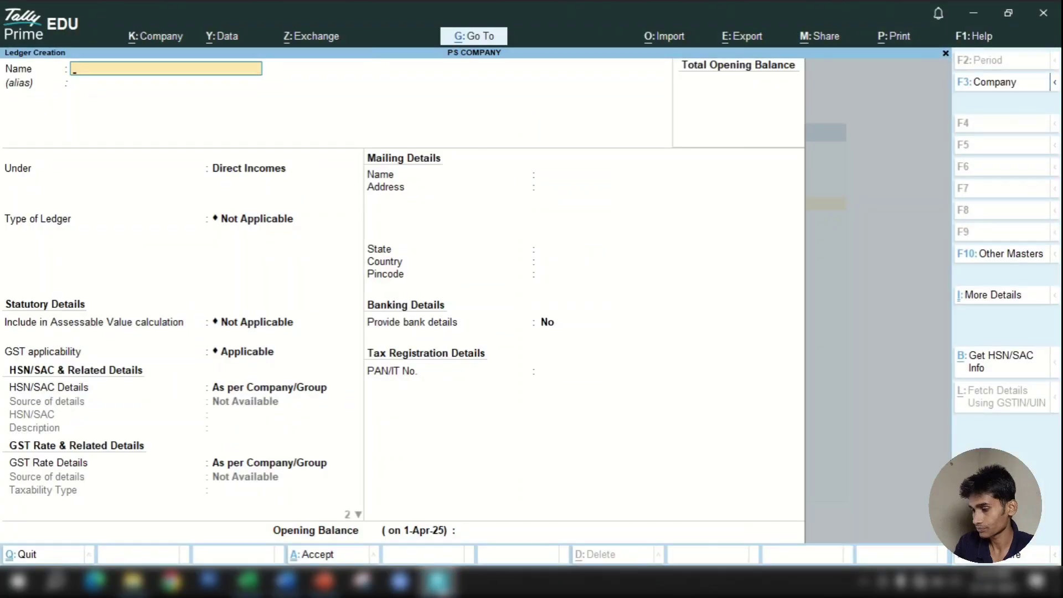
pyautogui.write('A')
pyautogui.press('Return')
pyautogui.press('Down')
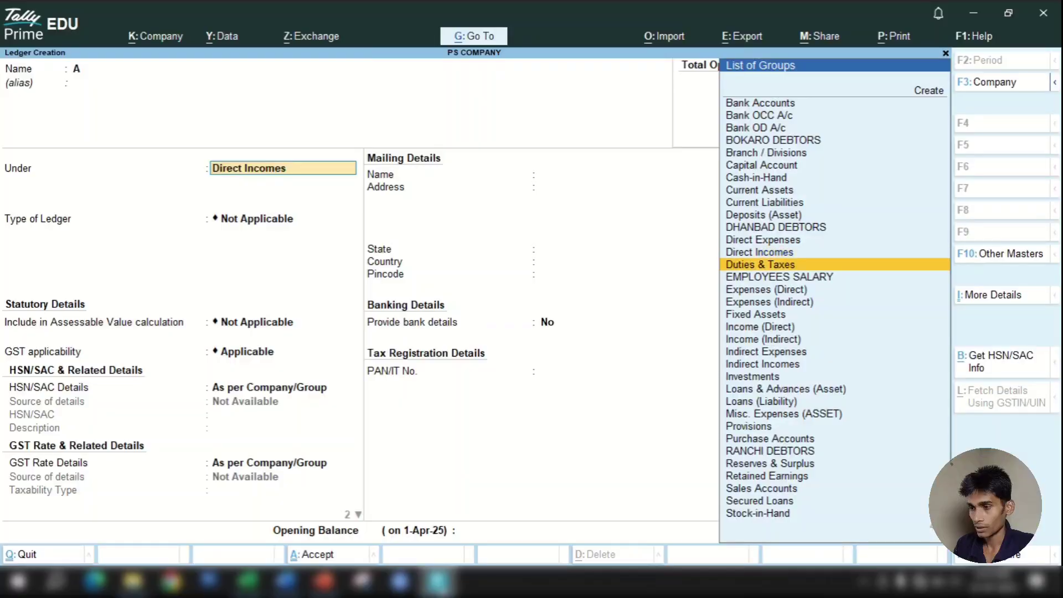
# Step: Rename the new ledger TDS and place it under the Duties & Taxes group
pyautogui.press('BackSpace')
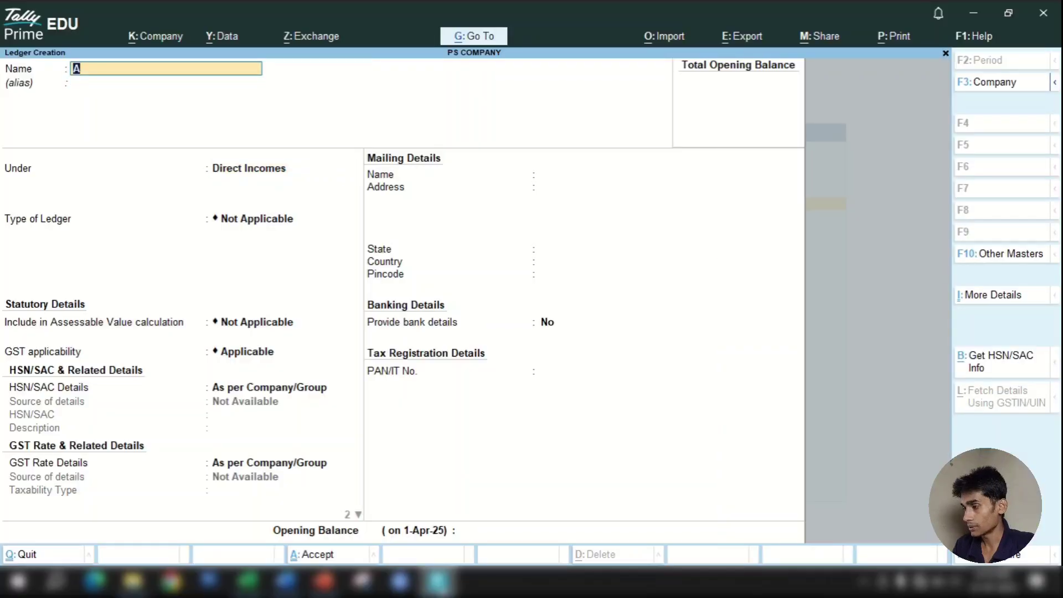
pyautogui.write('C GST')
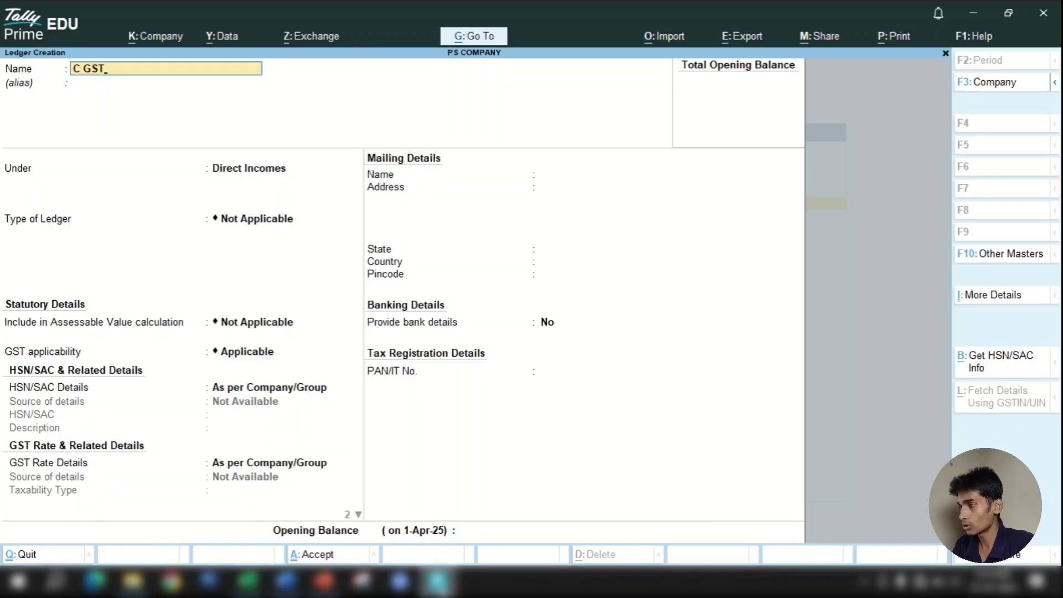
pyautogui.press('BackSpace')
pyautogui.press('BackSpace')
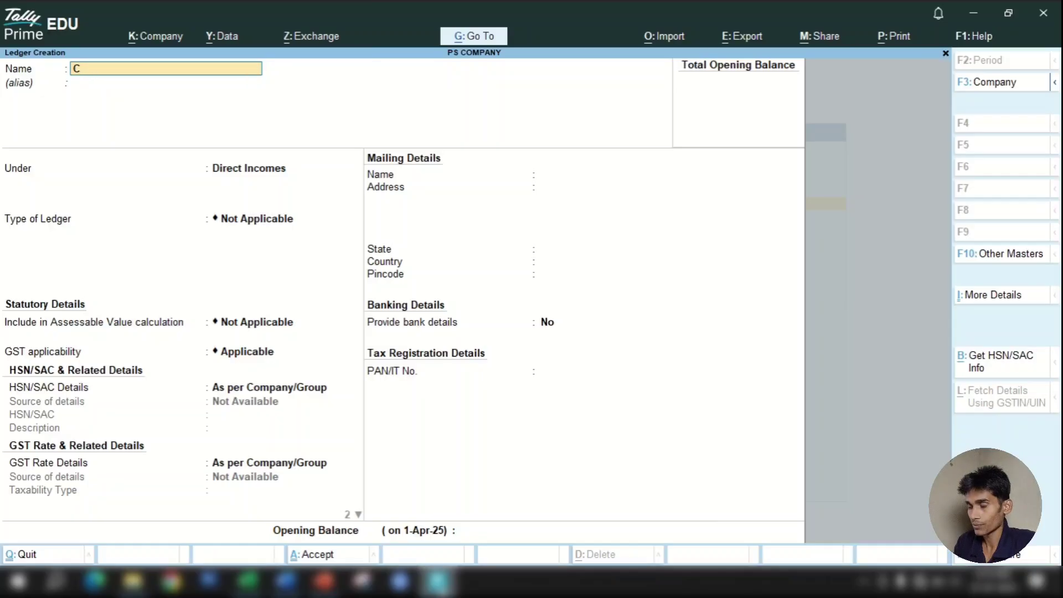
pyautogui.press('Return')
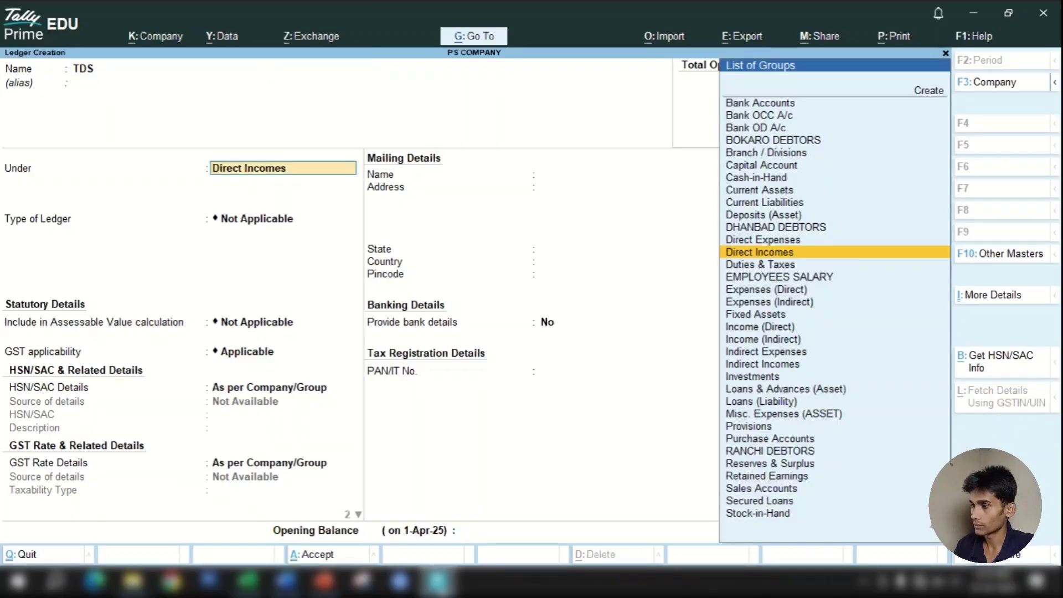
pyautogui.write('dut')
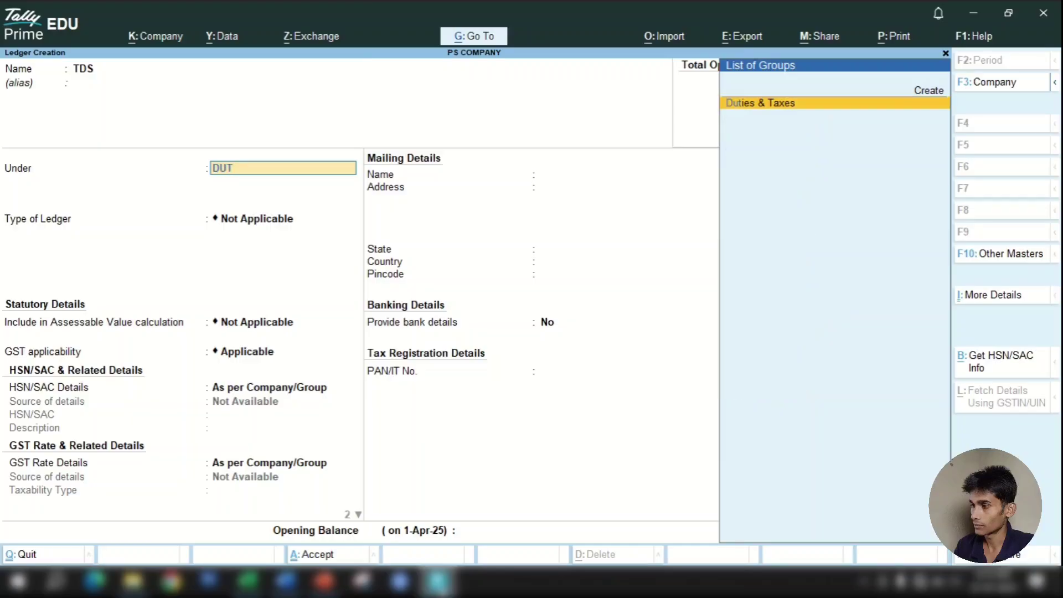
pyautogui.press('Return')
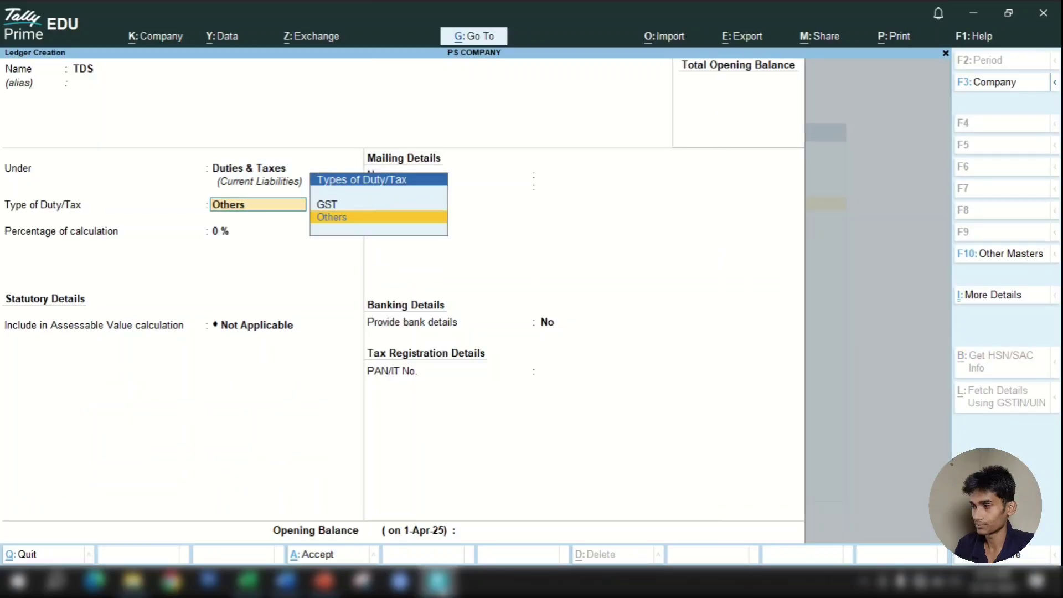
# Step: Keep the TDS ledger's duty type as Others with 0 % calculation and the remaining defaults, and save it
pyautogui.press('Return')
pyautogui.press('Return')
pyautogui.press('Return')
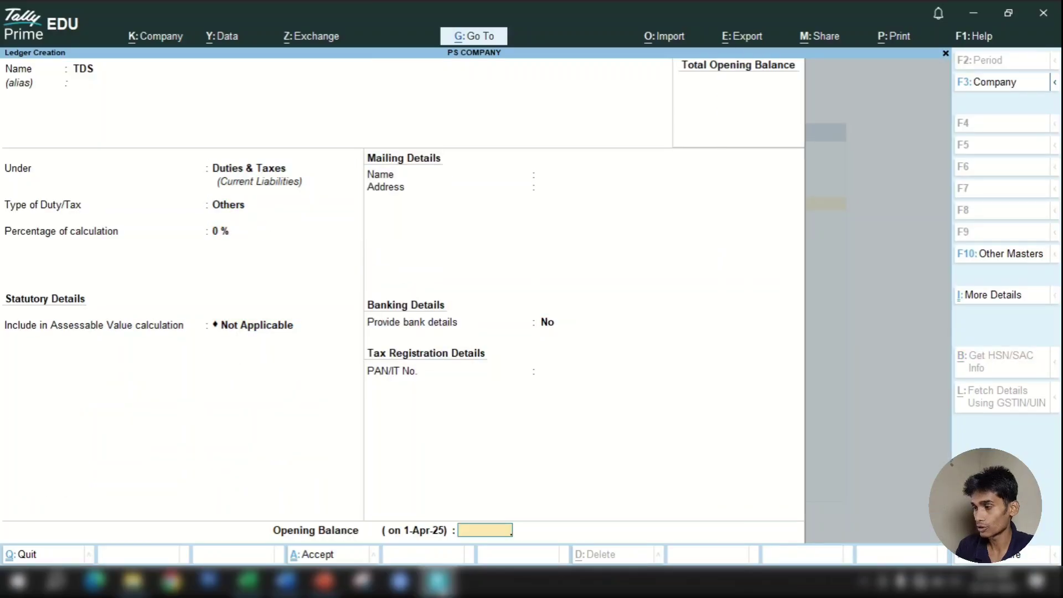
pyautogui.press('Return')
pyautogui.press('Return')
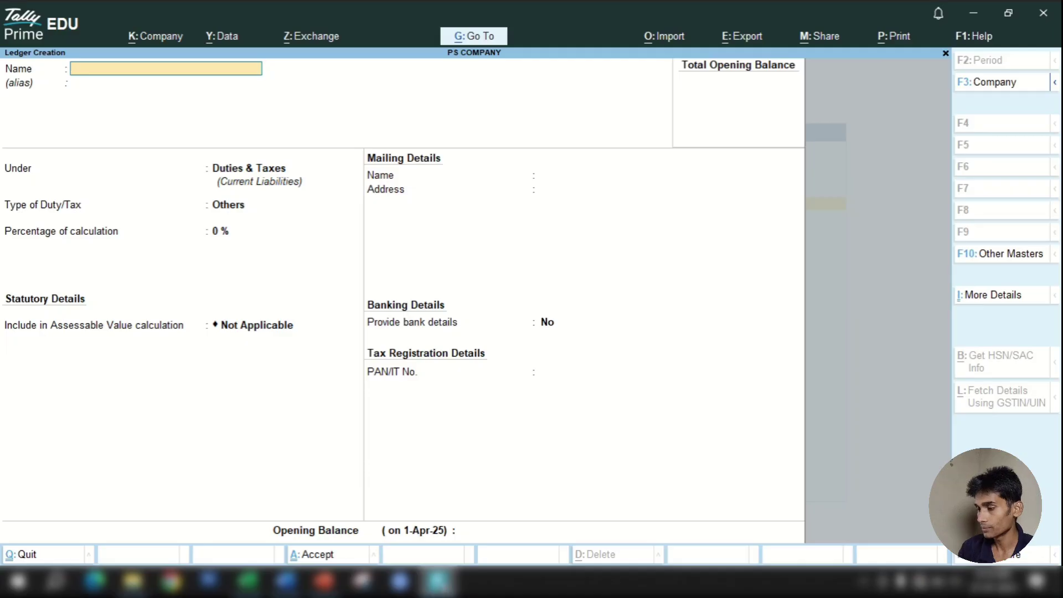
# Step: Switch to Excel and set the GST, TDS row to SHOW to reveal its group and nature
pyautogui.click(248, 581)
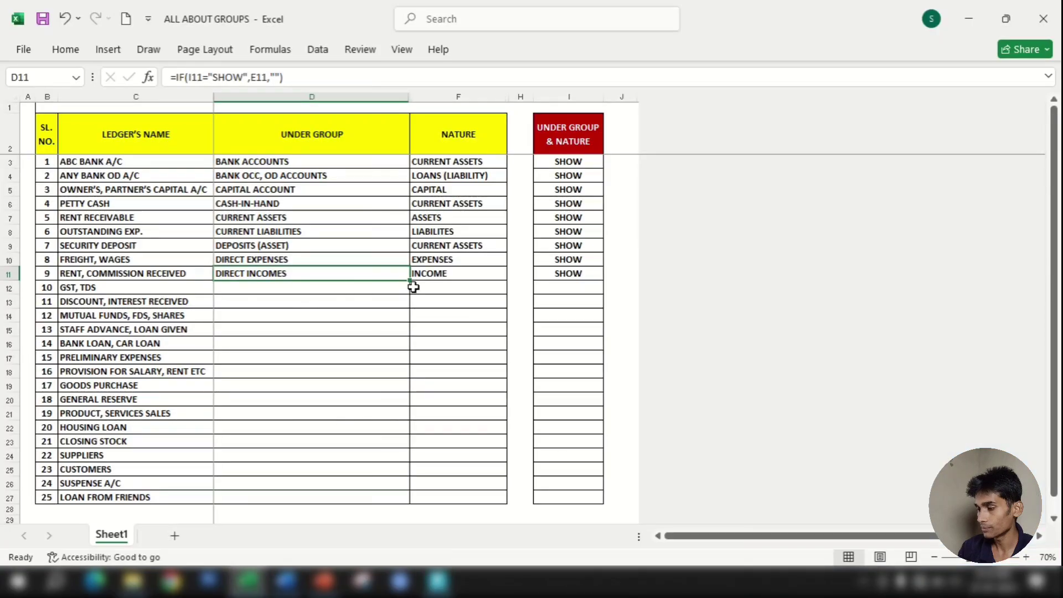
pyautogui.click(568, 286)
pyautogui.write('SHOW')
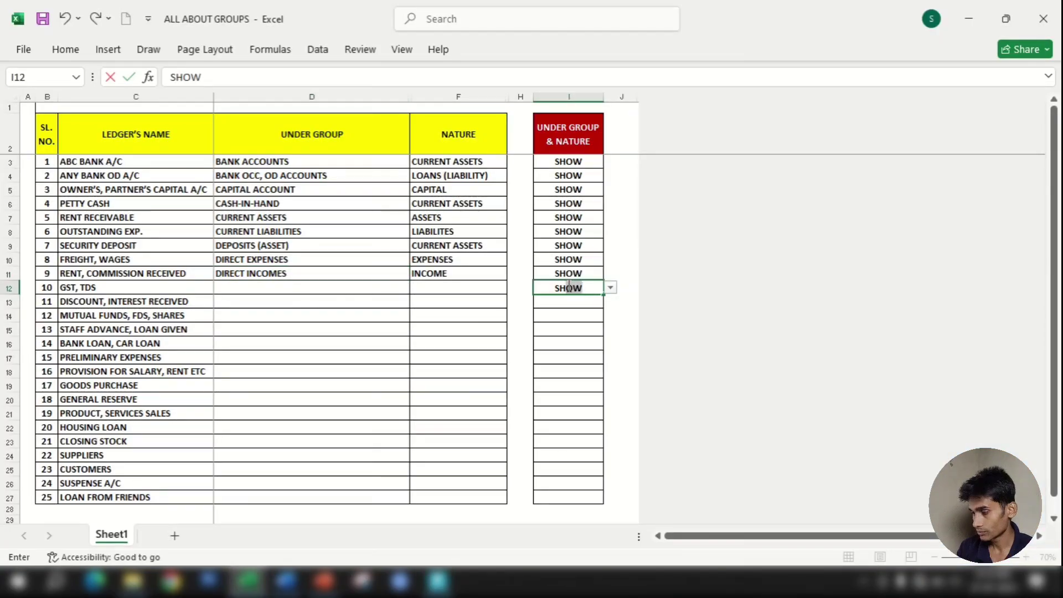
pyautogui.press('Return')
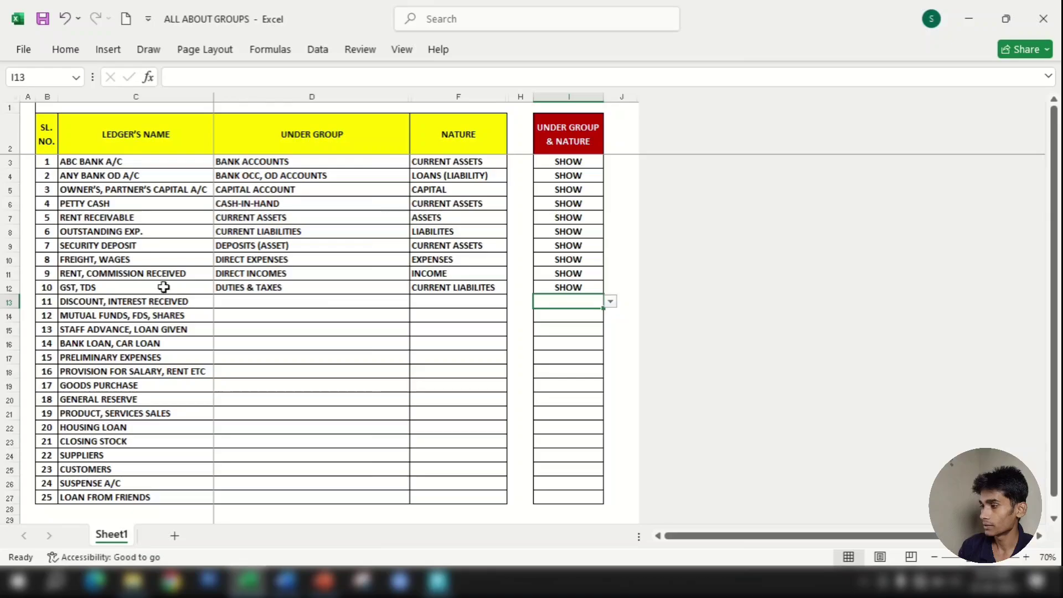
pyautogui.click(292, 287)
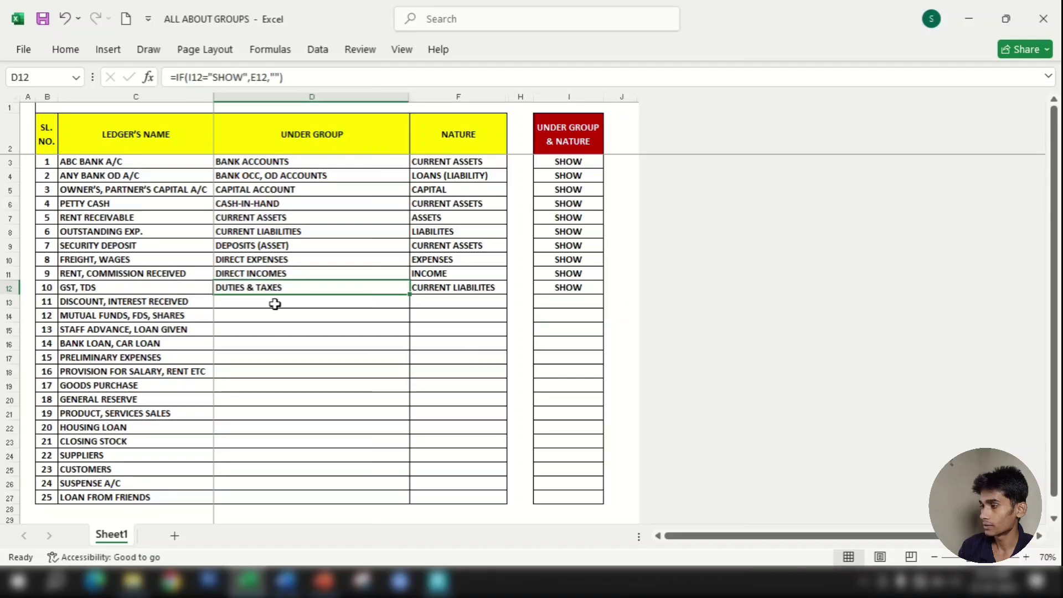
pyautogui.click(275, 302)
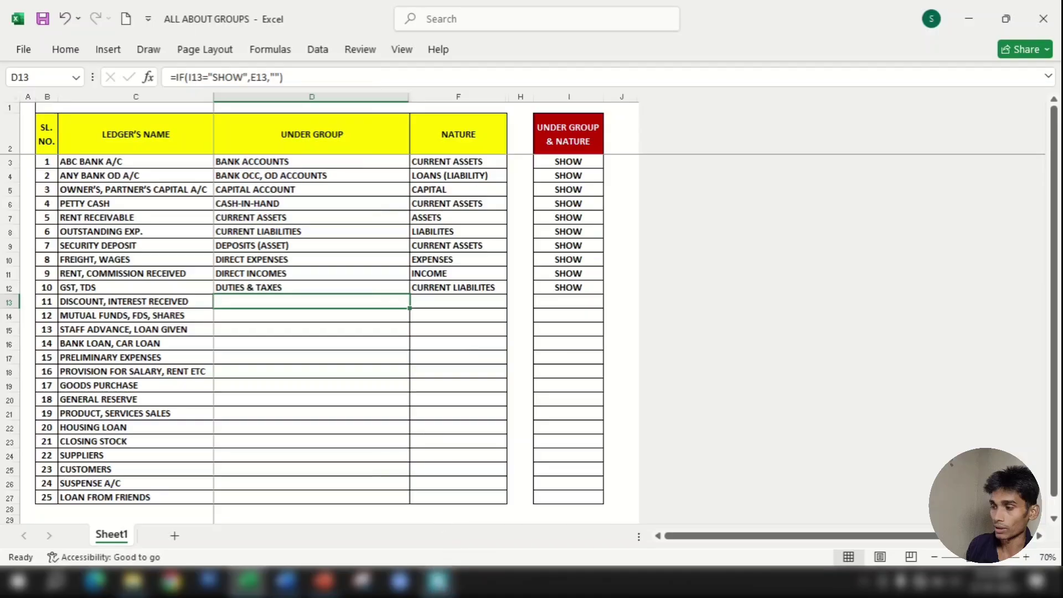
# Step: Return to TallyPrime and place a new ledger with the placeholder name A under Expenses (Direct)
pyautogui.click(437, 581)
pyautogui.press('Return')
pyautogui.press('Return')
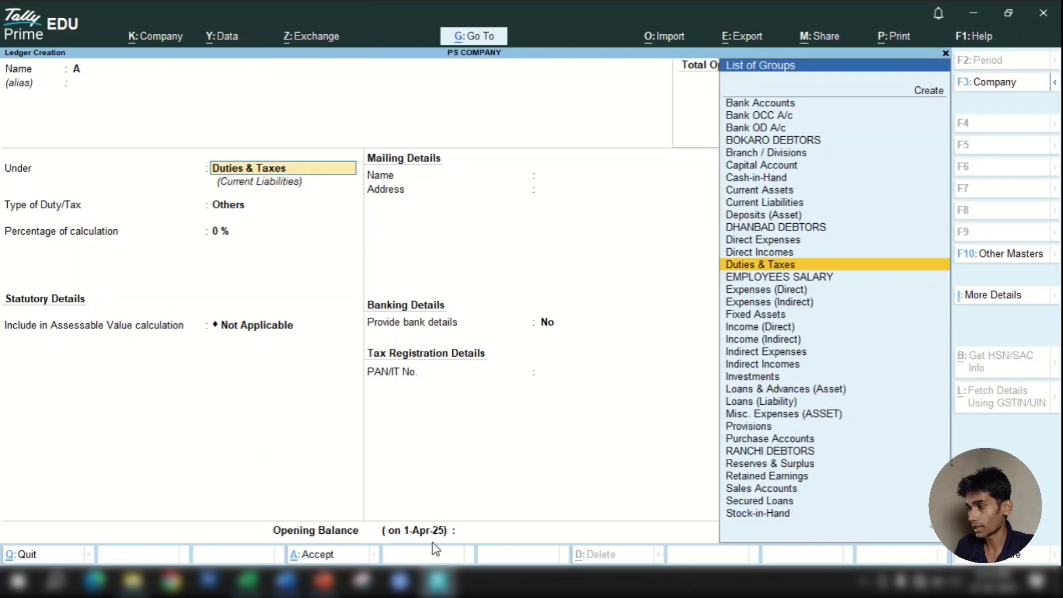
pyautogui.press('Down')
pyautogui.press('Down')
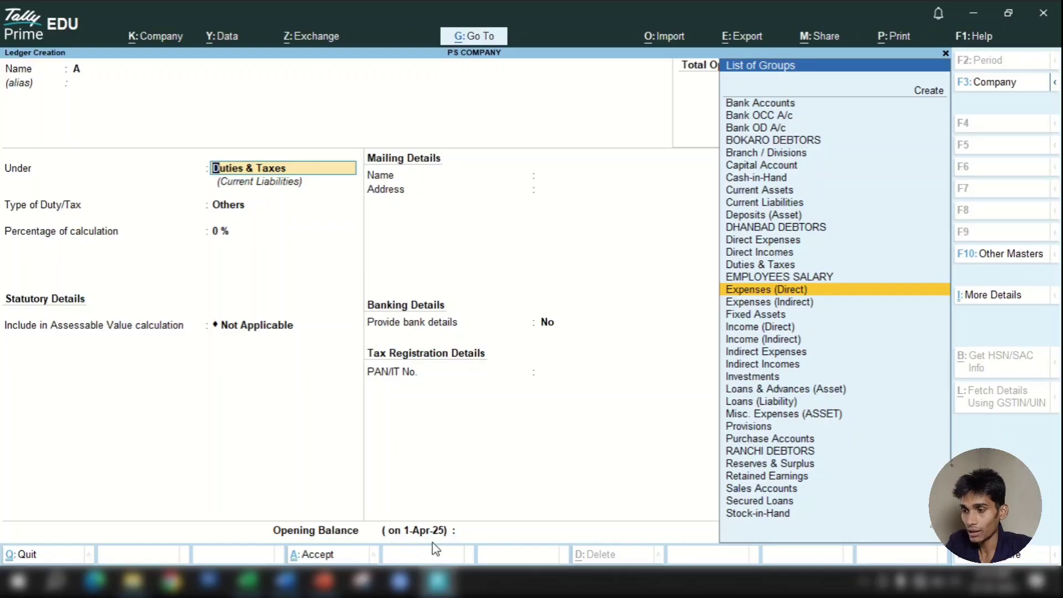
pyautogui.press('Return')
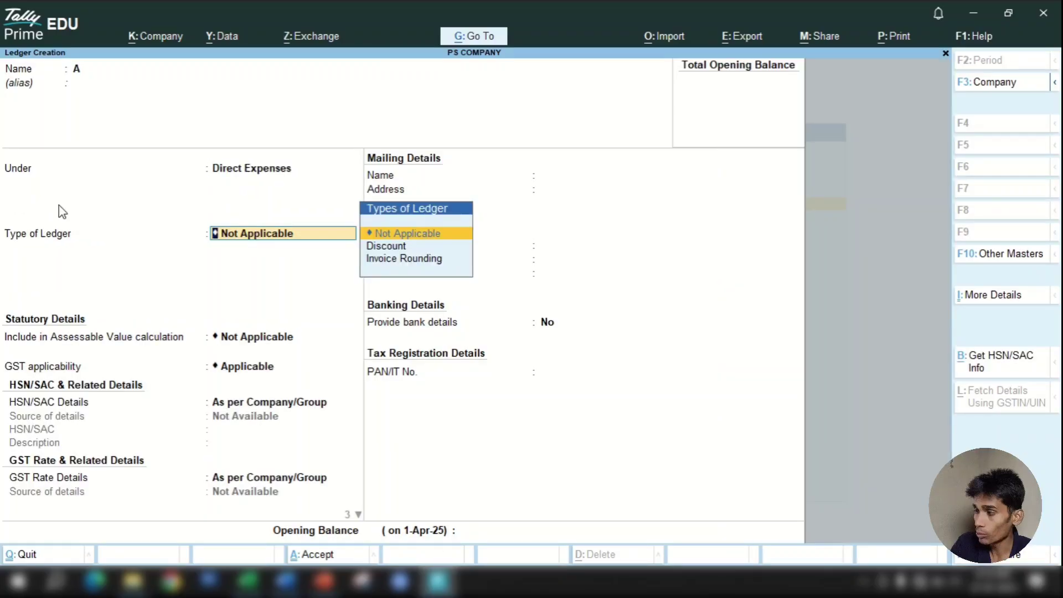
# Step: Change placeholder ledger A's group to Expenses (Indirect)
pyautogui.click(222, 180)
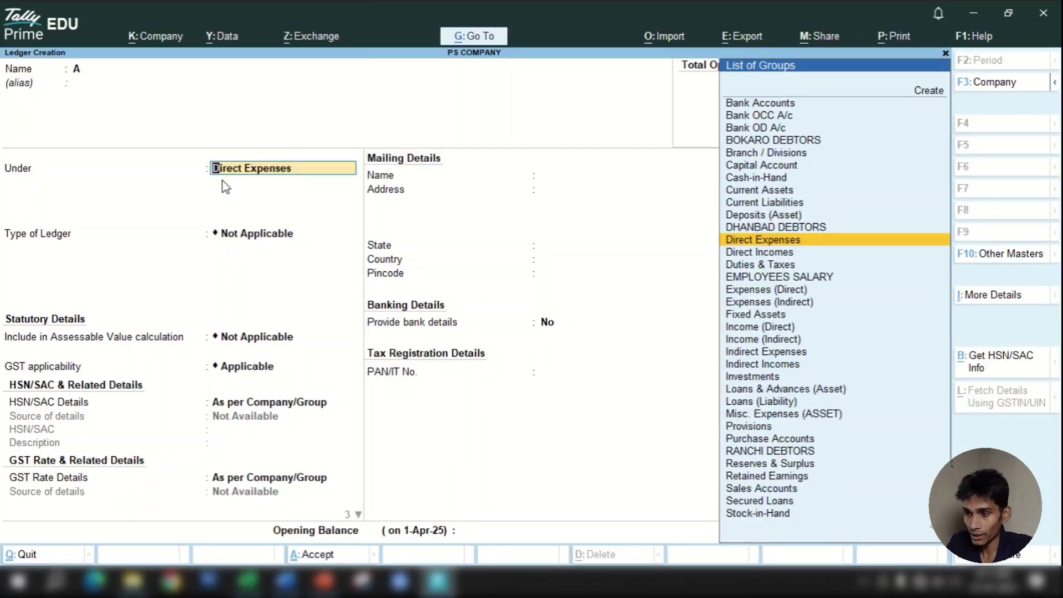
pyautogui.press('Return')
pyautogui.click(225, 187)
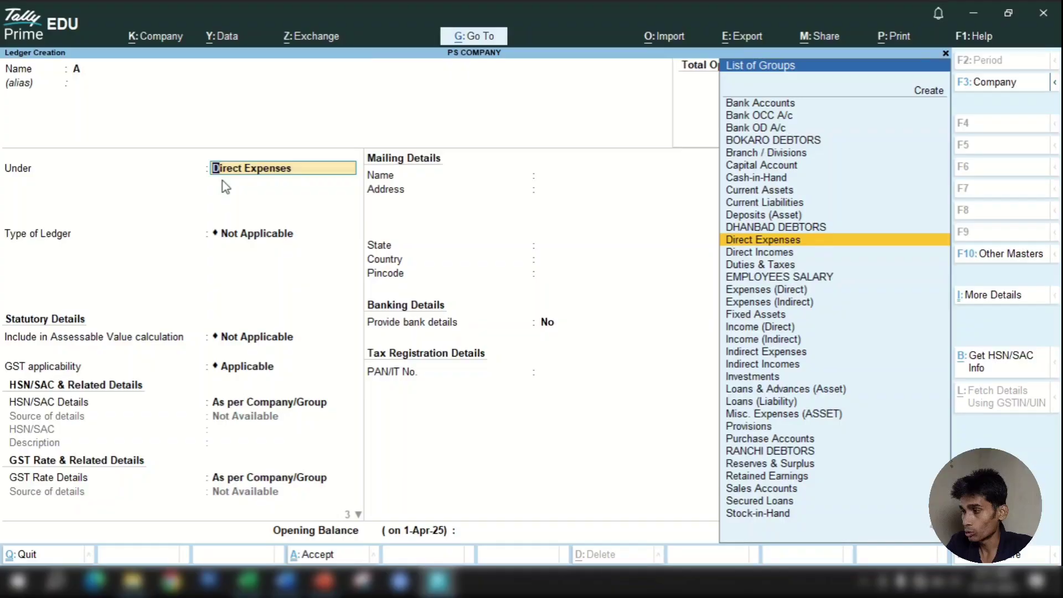
pyautogui.press('Down')
pyautogui.press('Down')
pyautogui.press('Down')
pyautogui.press('Down')
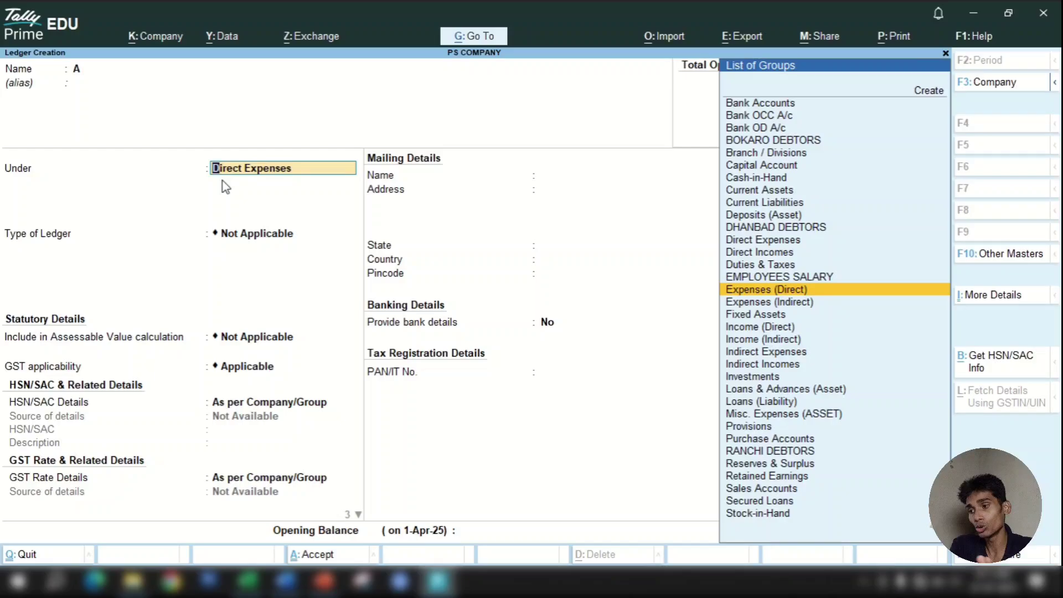
pyautogui.press('Down')
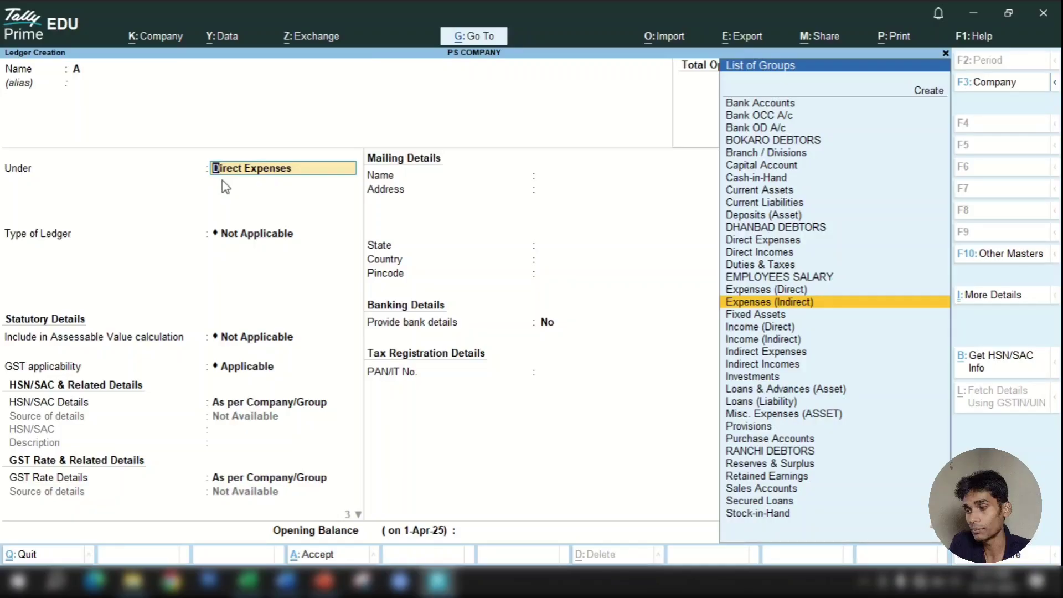
pyautogui.press('Return')
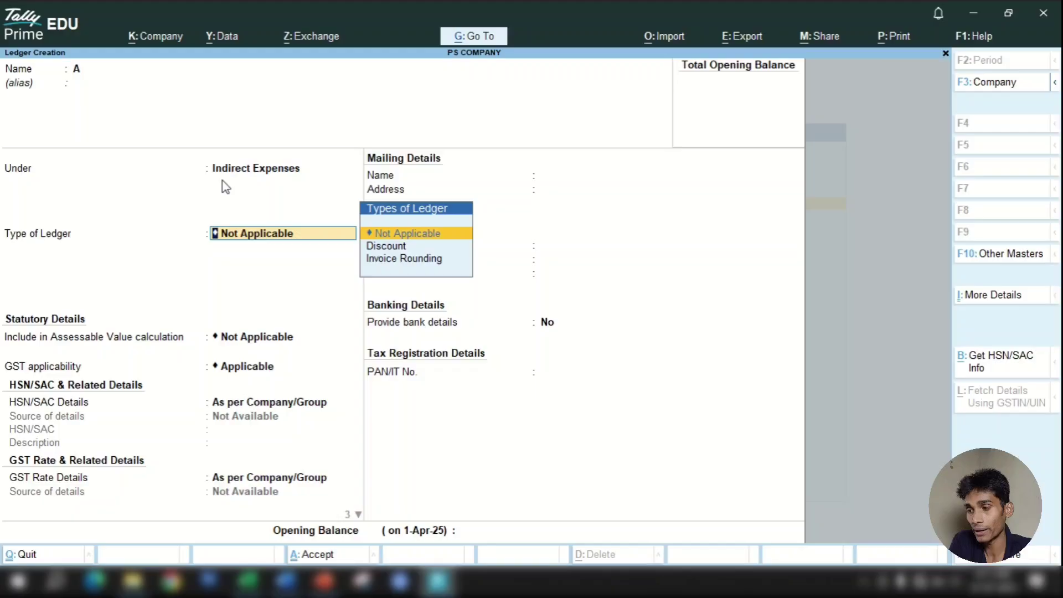
# Step: Compare Direct Expenses, Expenses (Direct) and Expenses (Indirect) in the list of groups for ledger A
pyautogui.click(304, 169)
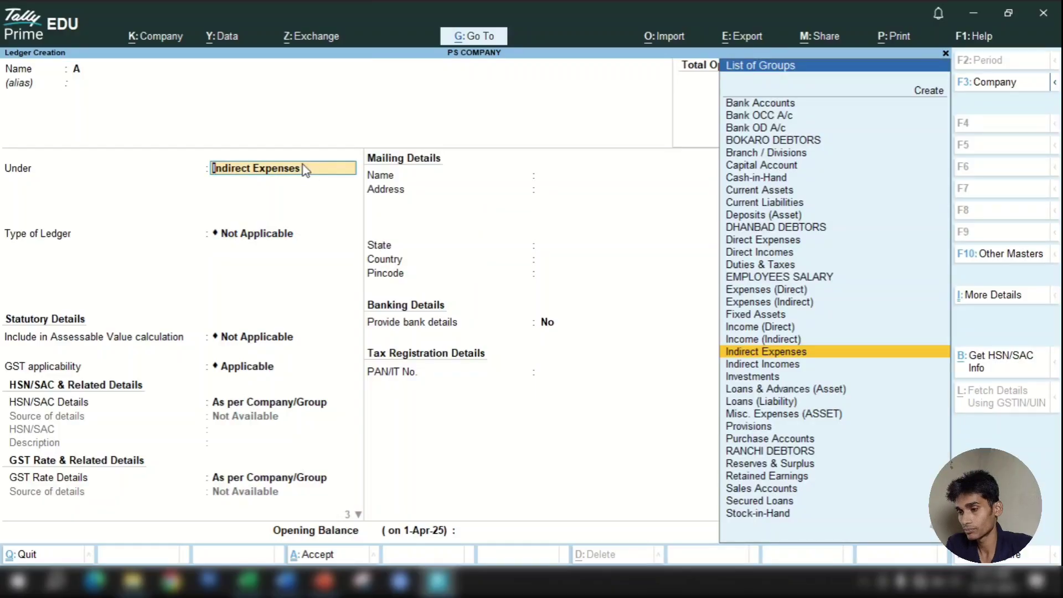
pyautogui.press('Up')
pyautogui.press('Up')
pyautogui.press('Up')
pyautogui.press('Up')
pyautogui.press('Up')
pyautogui.press('Up')
pyautogui.press('Up')
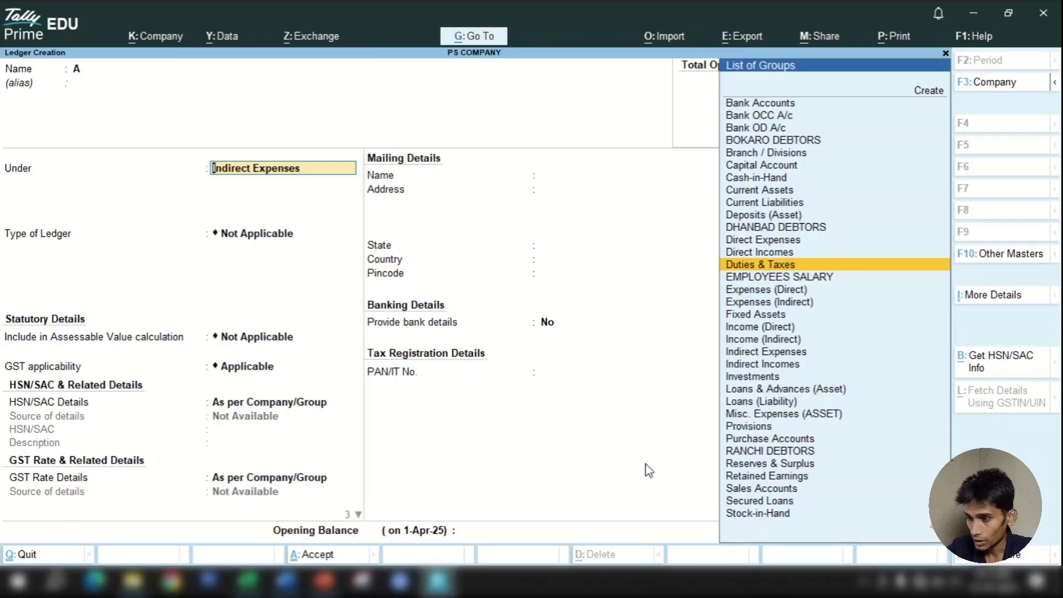
pyautogui.press('Down')
pyautogui.press('Down')
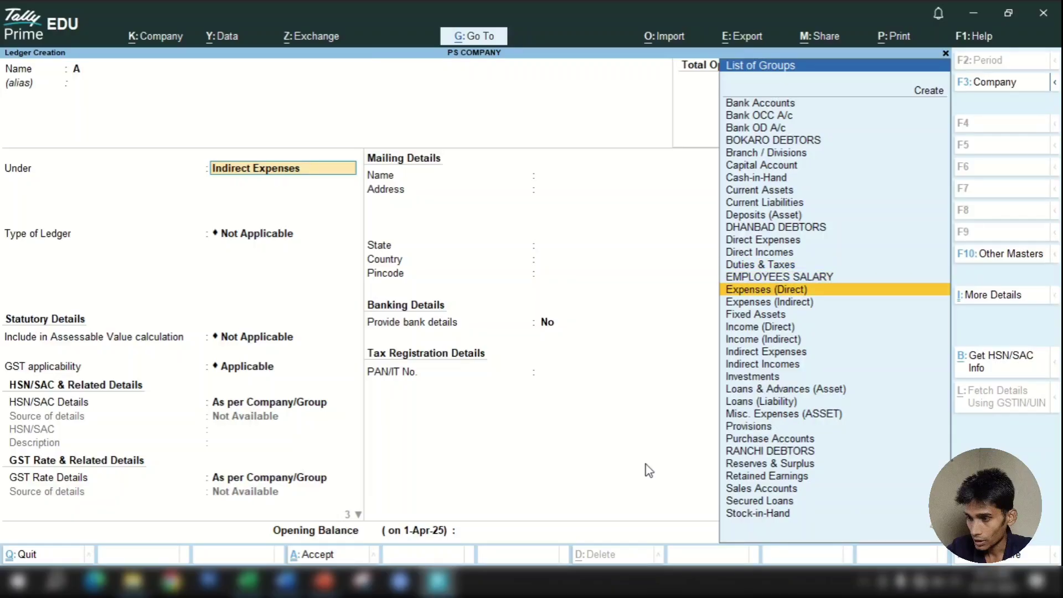
pyautogui.press('Up')
pyautogui.press('Up')
pyautogui.press('Up')
pyautogui.press('Up')
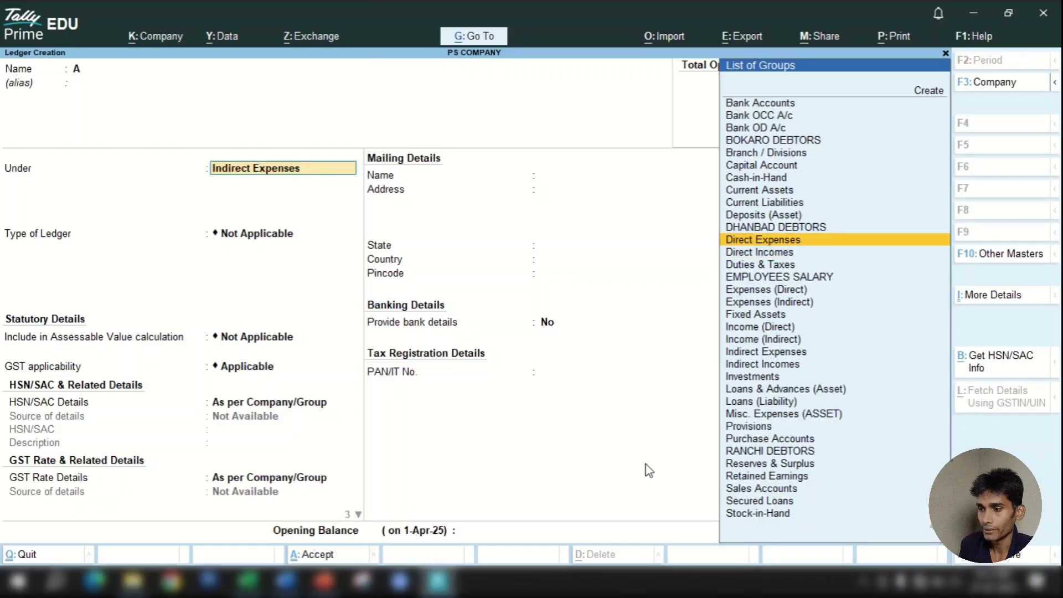
pyautogui.press('Down')
pyautogui.press('Down')
pyautogui.press('Down')
pyautogui.press('Down')
pyautogui.press('Down')
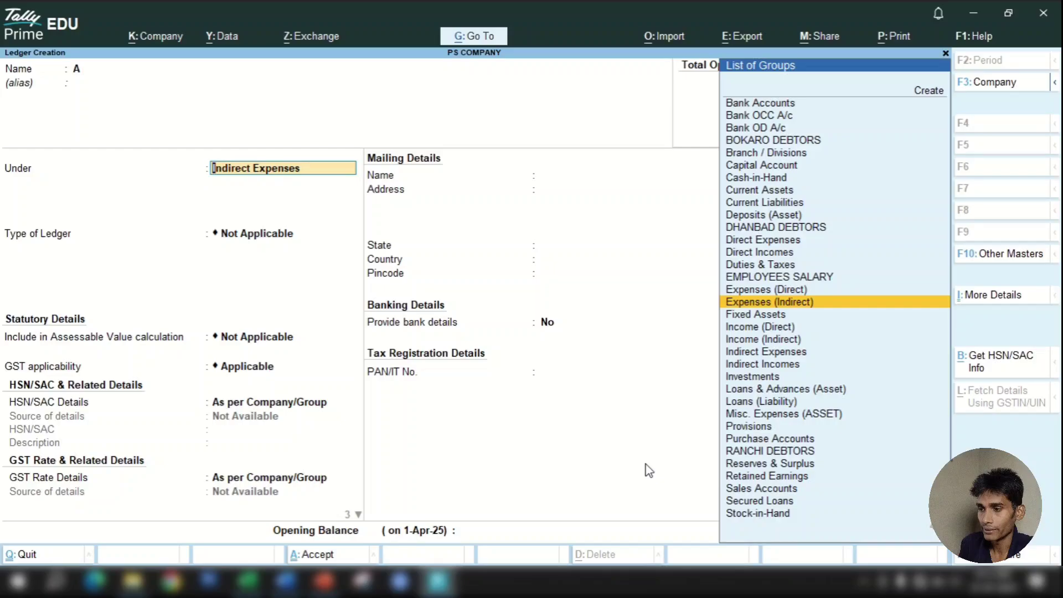
# Step: Rename the ledger SALARY EXP. and keep it under Indirect Expenses
pyautogui.press('BackSpace')
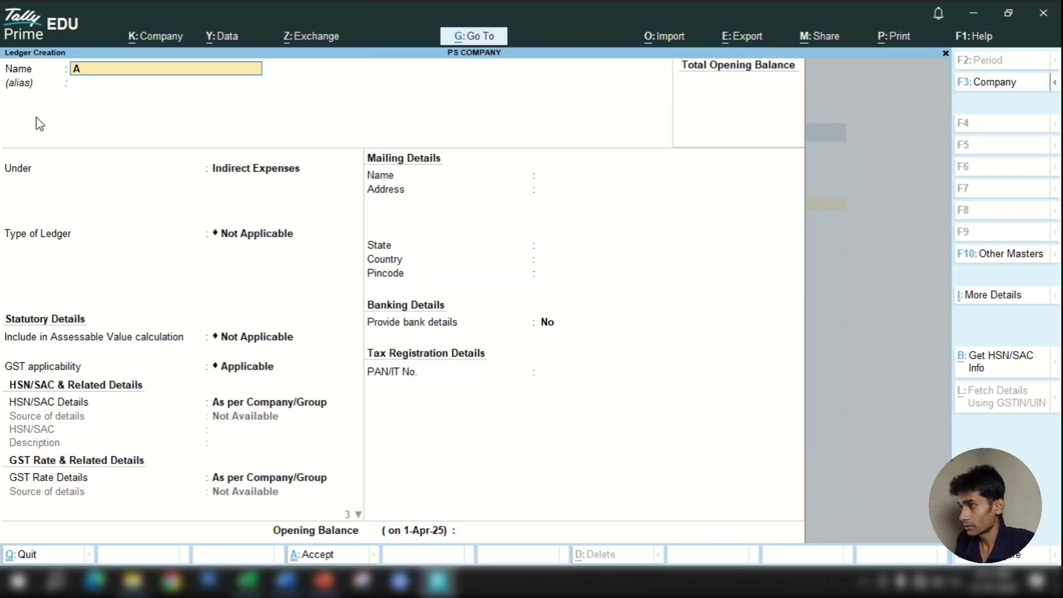
pyautogui.write('SALA')
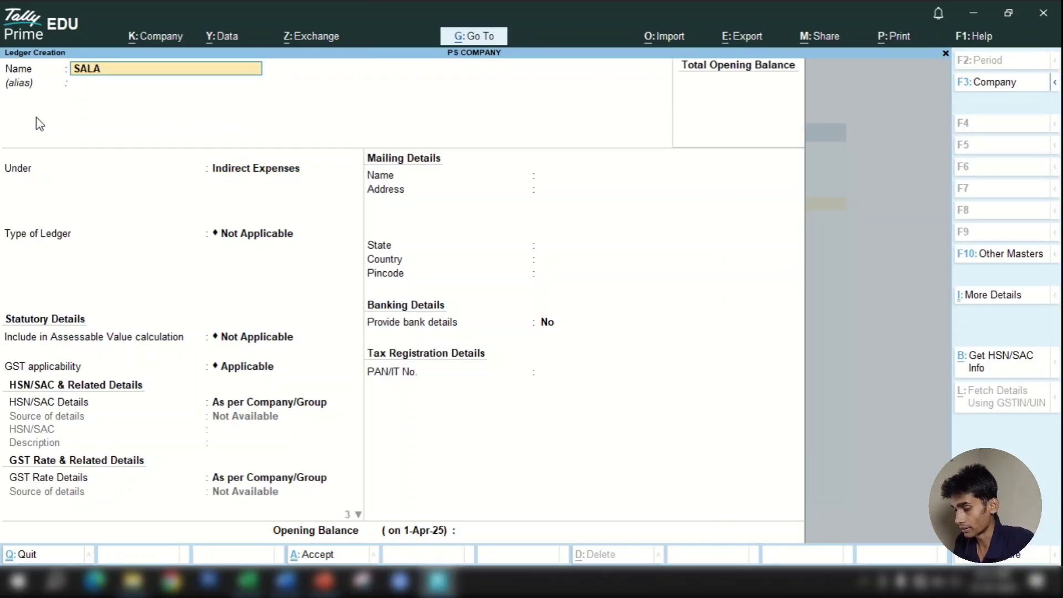
pyautogui.write('RY')
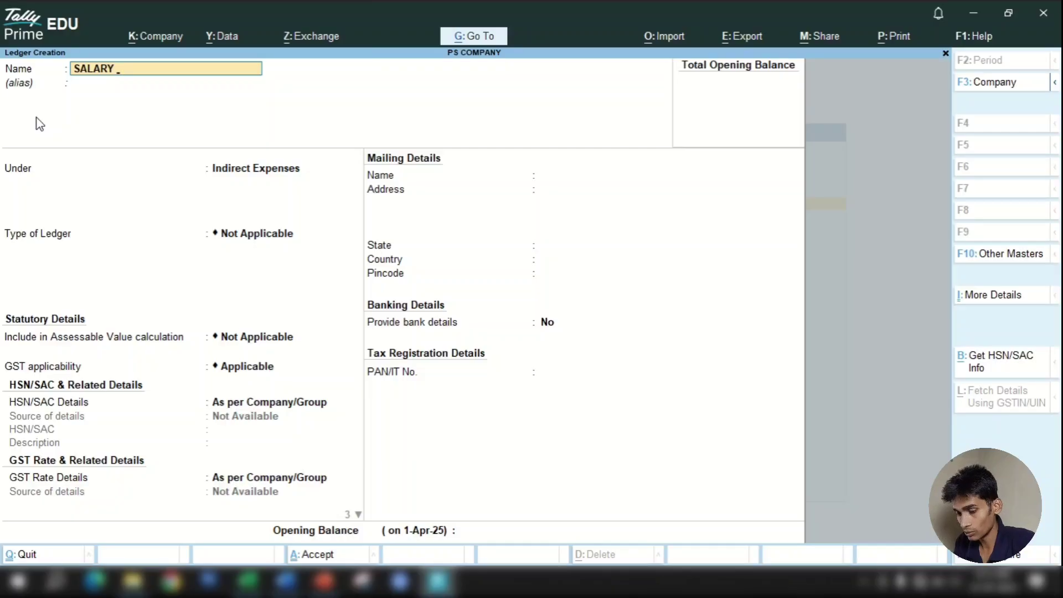
pyautogui.write(' EXP.')
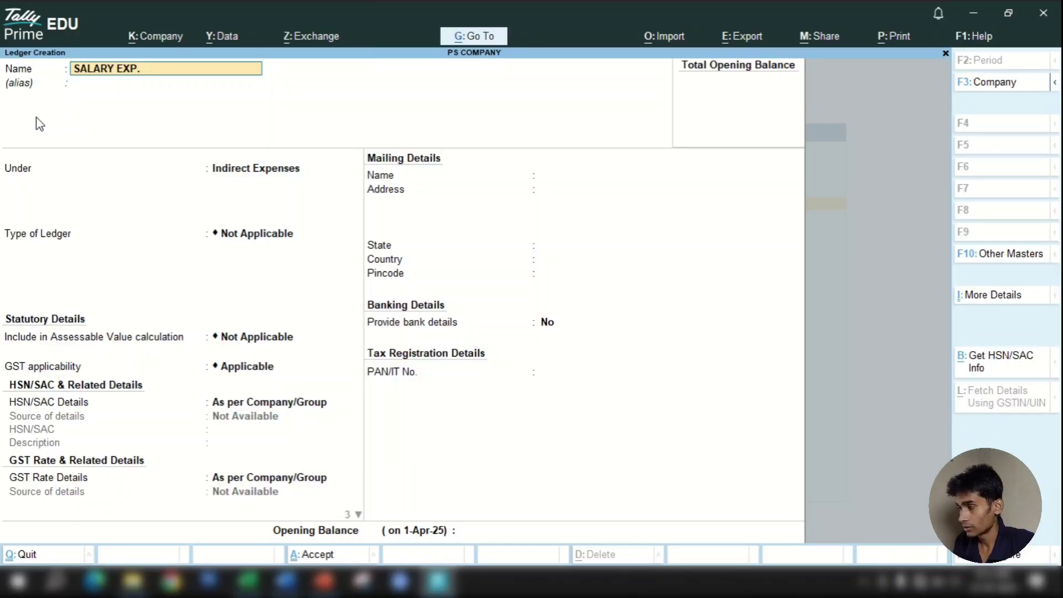
pyautogui.press('Return')
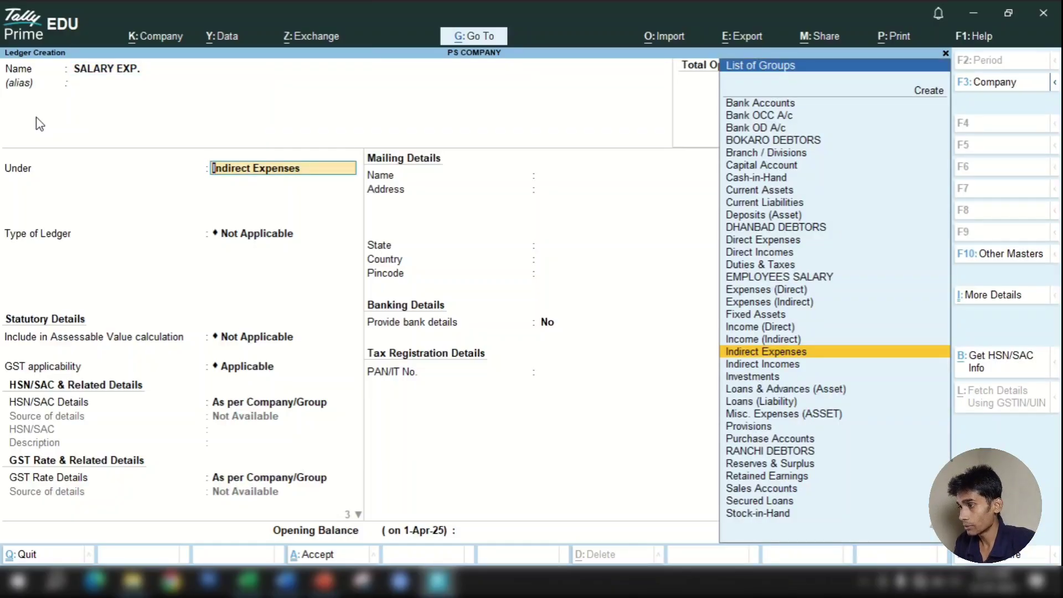
pyautogui.press('Return')
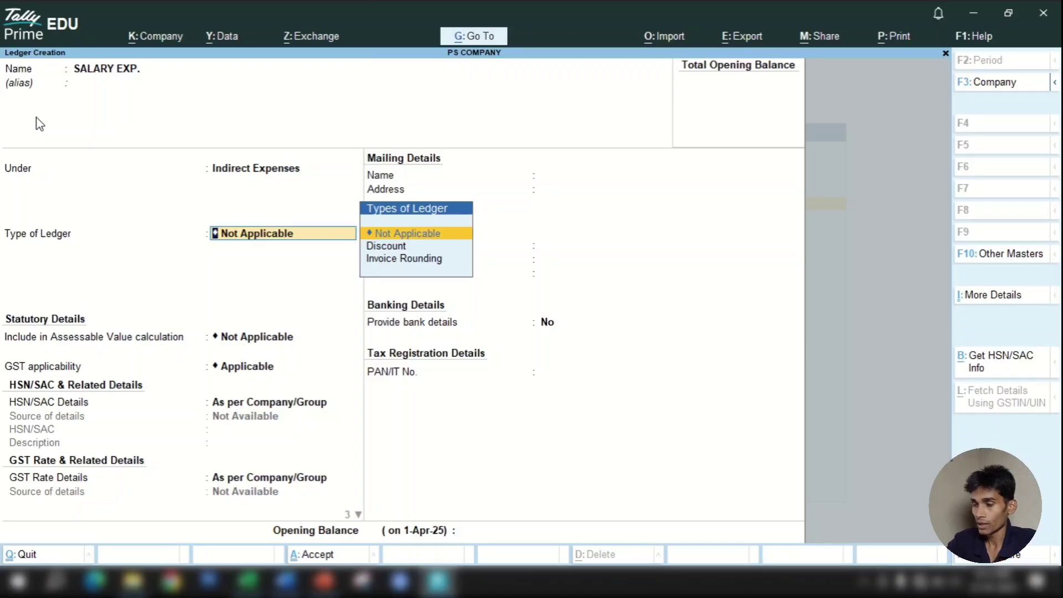
# Step: Reselect the SALARY EXP. ledger's group using the equivalent entry Expenses (Indirect)
pyautogui.press('BackSpace')
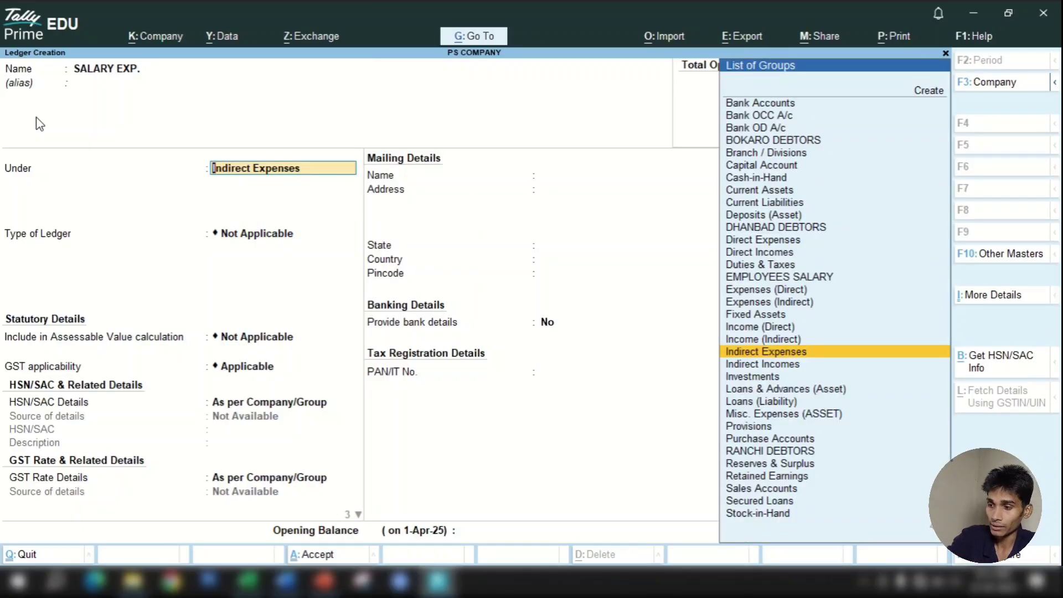
pyautogui.press('Up')
pyautogui.press('Up')
pyautogui.press('Up')
pyautogui.press('Up')
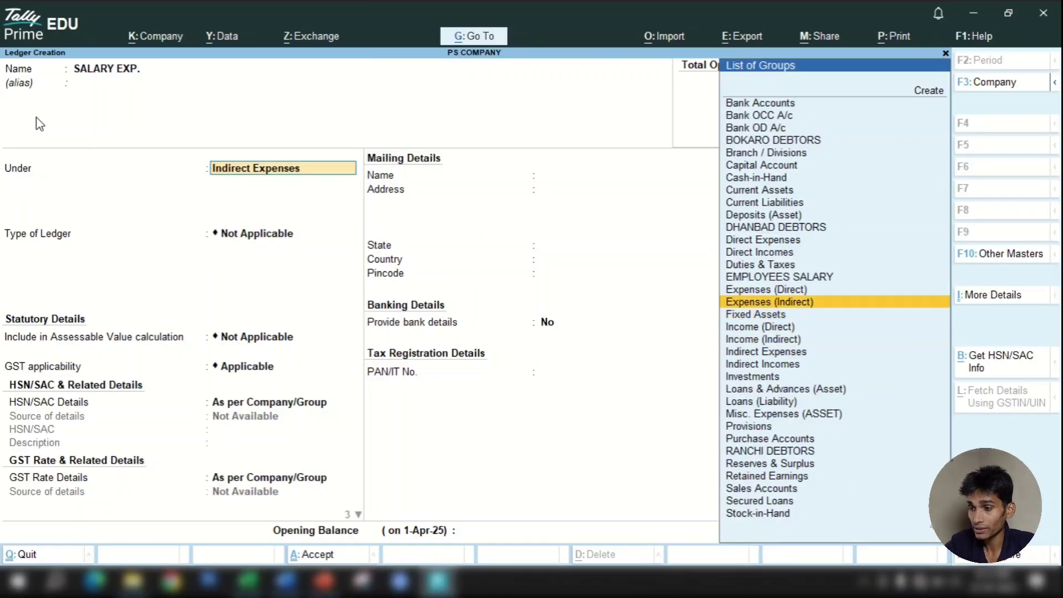
pyautogui.press('Return')
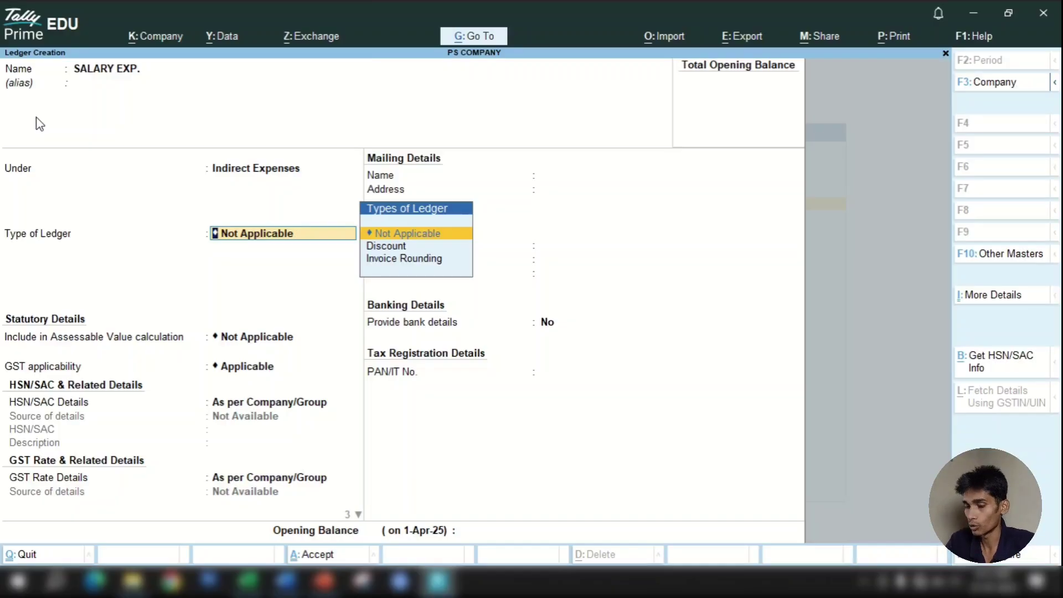
# Step: Set GST applicability to Not Applicable for the SALARY EXP. ledger and save it without an opening balance
pyautogui.press('BackSpace')
pyautogui.press('Return')
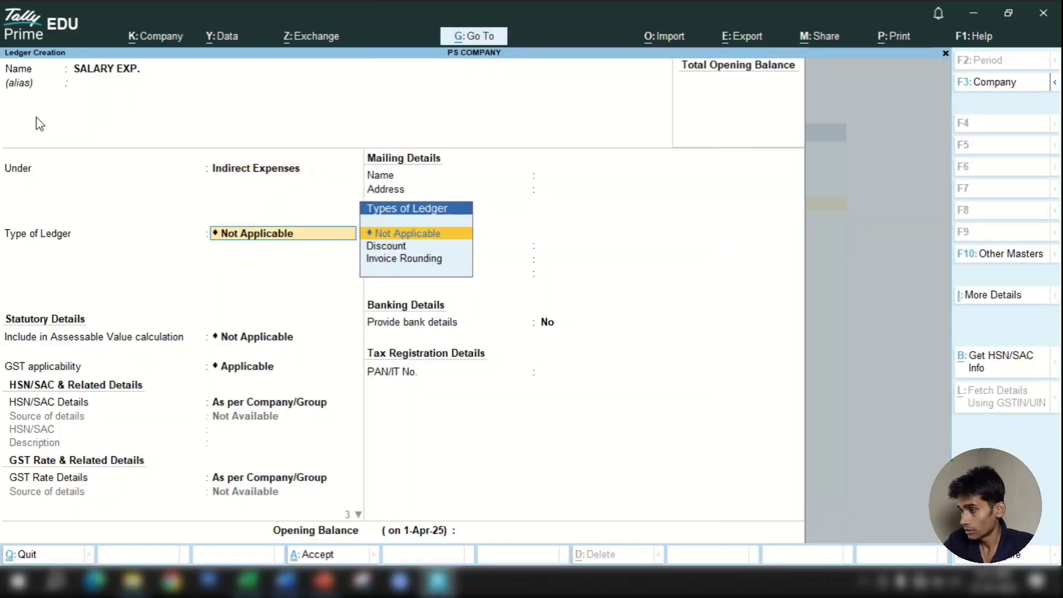
pyautogui.press('Return')
pyautogui.press('Return')
pyautogui.press('Return')
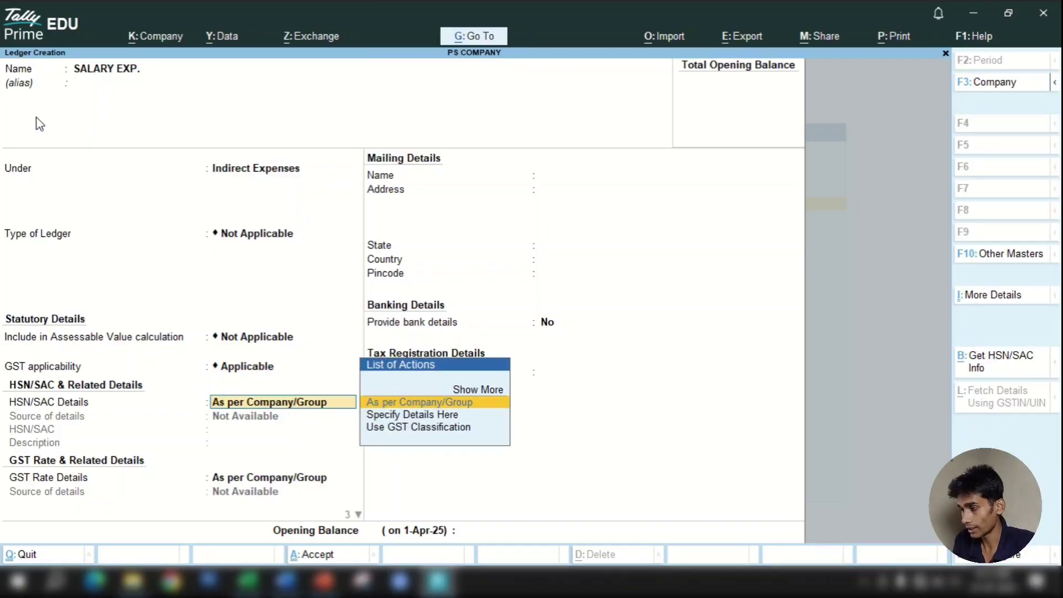
pyautogui.press('BackSpace')
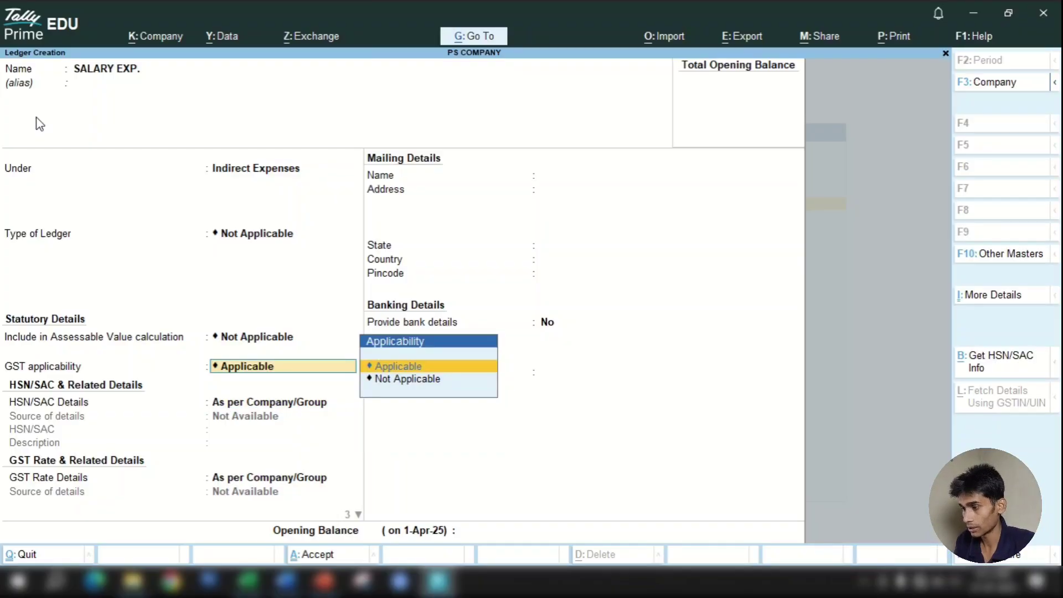
pyautogui.press('Down')
pyautogui.press('Return')
pyautogui.press('Return')
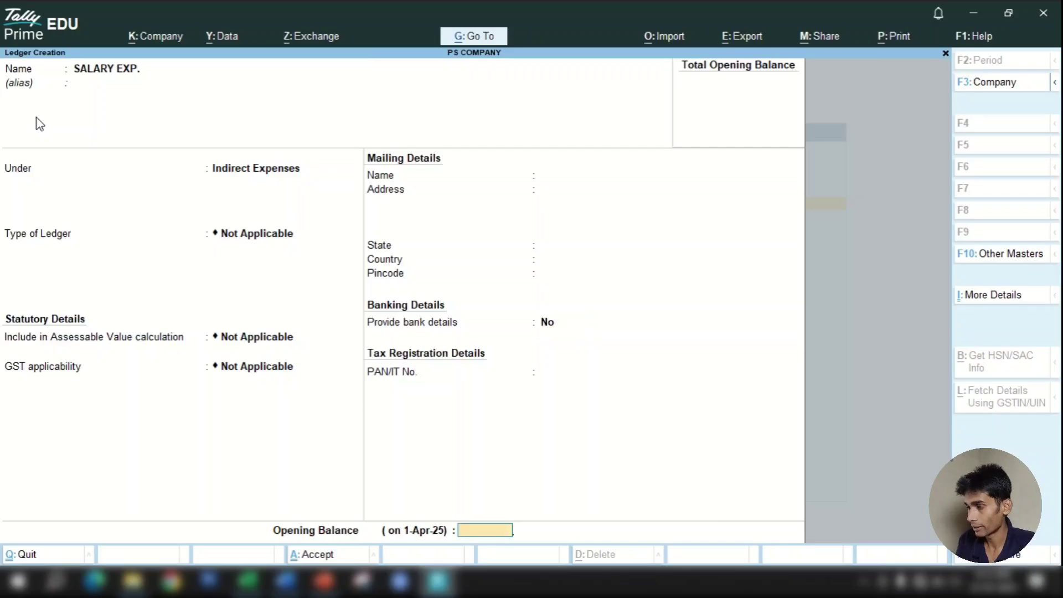
pyautogui.press('Return')
pyautogui.press('Return')
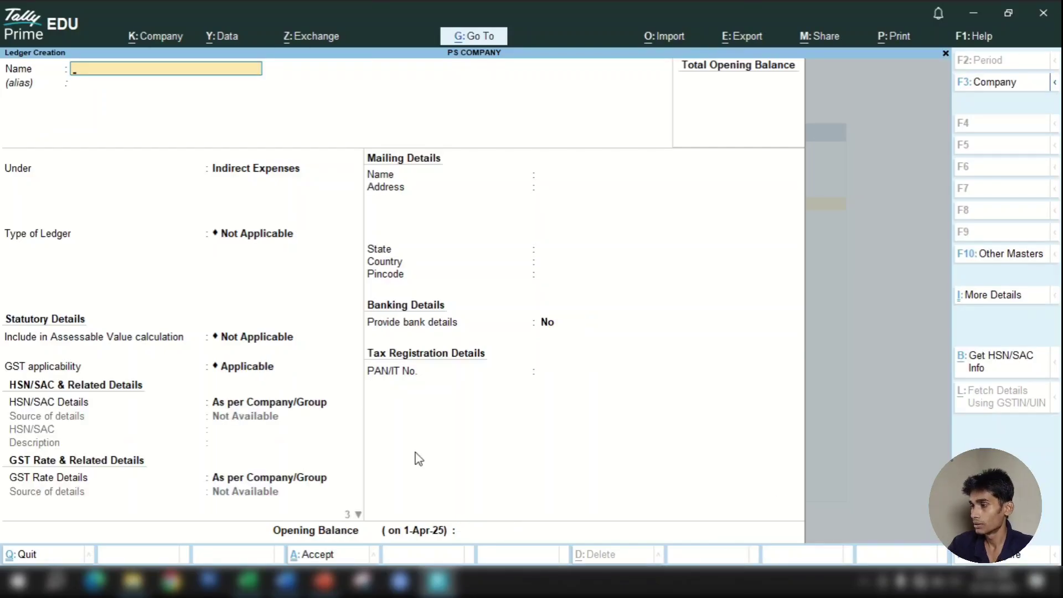
# Step: Start a placeholder ledger A and look up Fixed Assets in its list of groups
pyautogui.write('A')
pyautogui.press('Return')
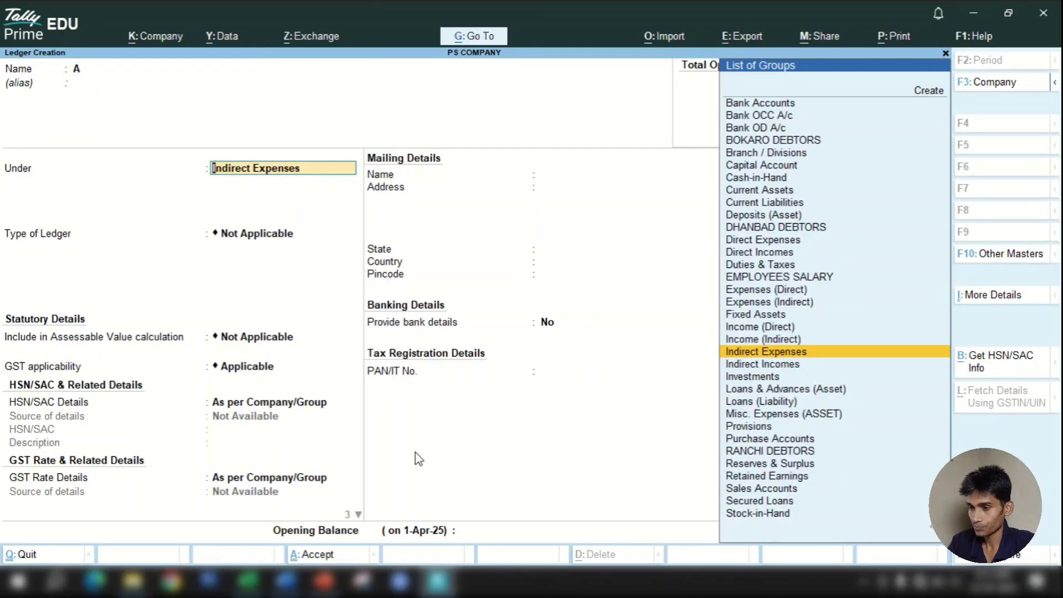
pyautogui.press('Up')
pyautogui.press('Up')
pyautogui.press('Up')
pyautogui.press('Up')
pyautogui.press('Down')
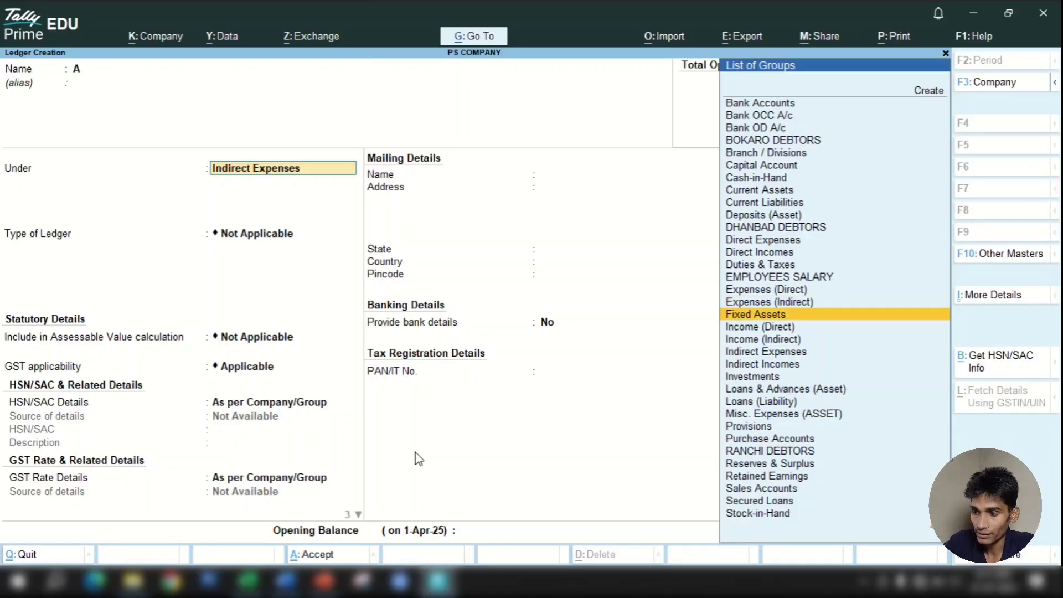
pyautogui.press('BackSpace')
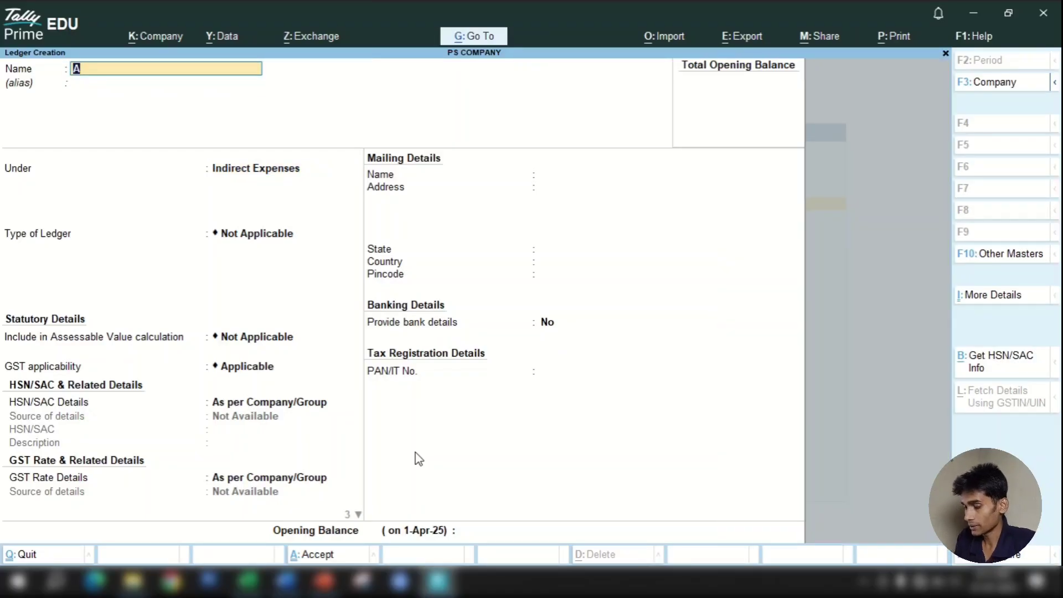
# Step: Name the ledger CAR and place it under Fixed Assets
pyautogui.write('CAR')
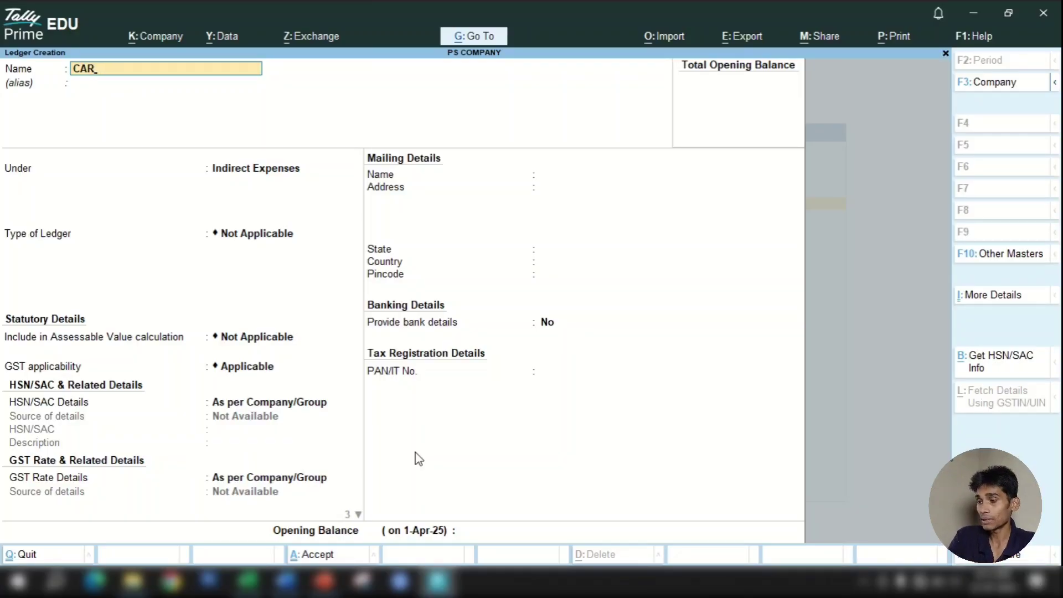
pyautogui.press('BackSpace')
pyautogui.write('AAAR')
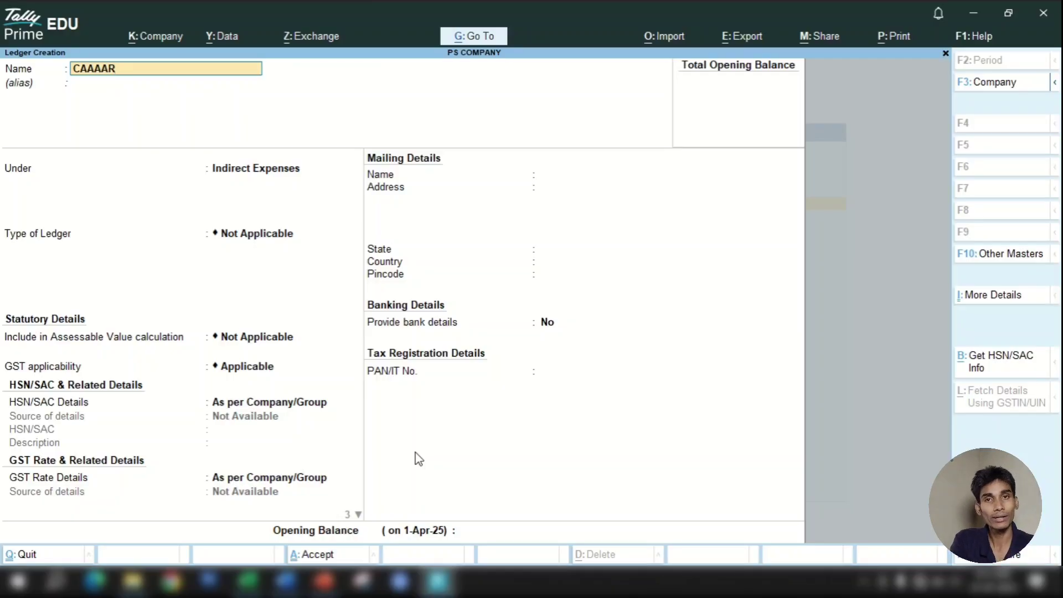
pyautogui.press('BackSpace')
pyautogui.press('BackSpace')
pyautogui.press('BackSpace')
pyautogui.press('BackSpace')
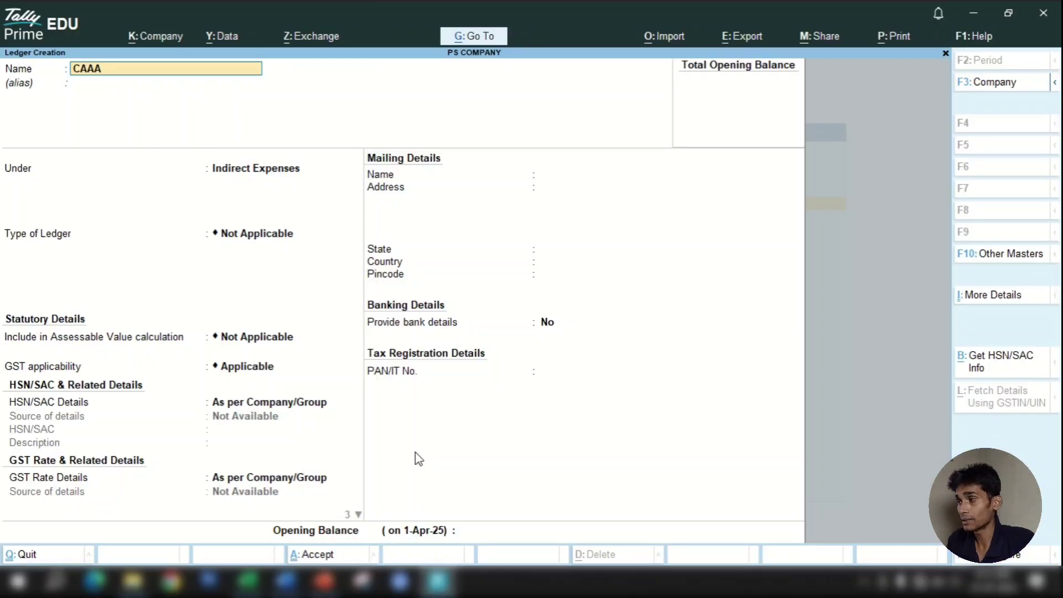
pyautogui.write('R')
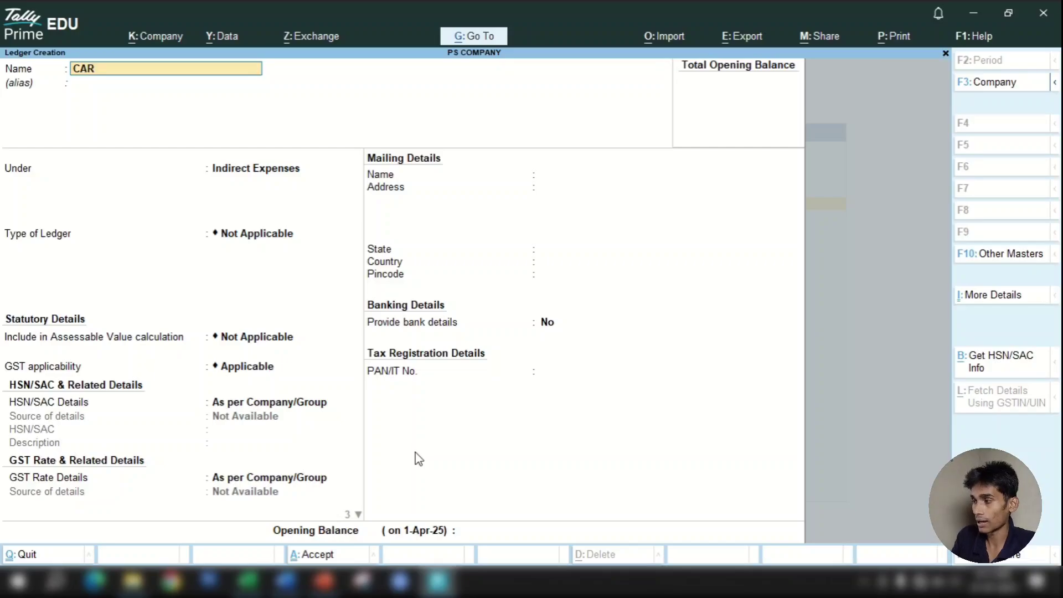
pyautogui.press('Return')
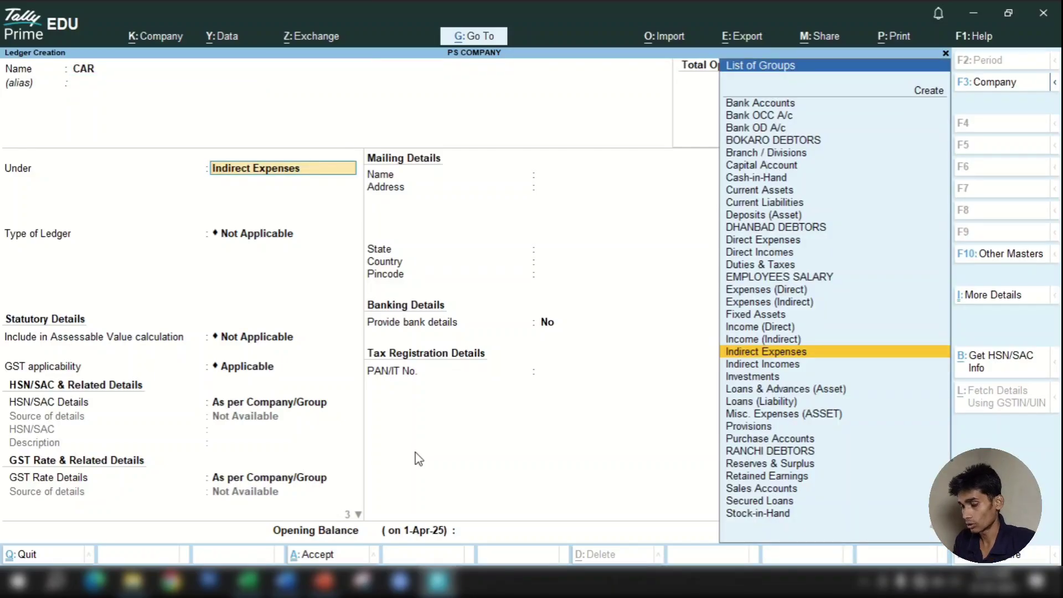
pyautogui.write('FIXED')
pyautogui.press('Return')
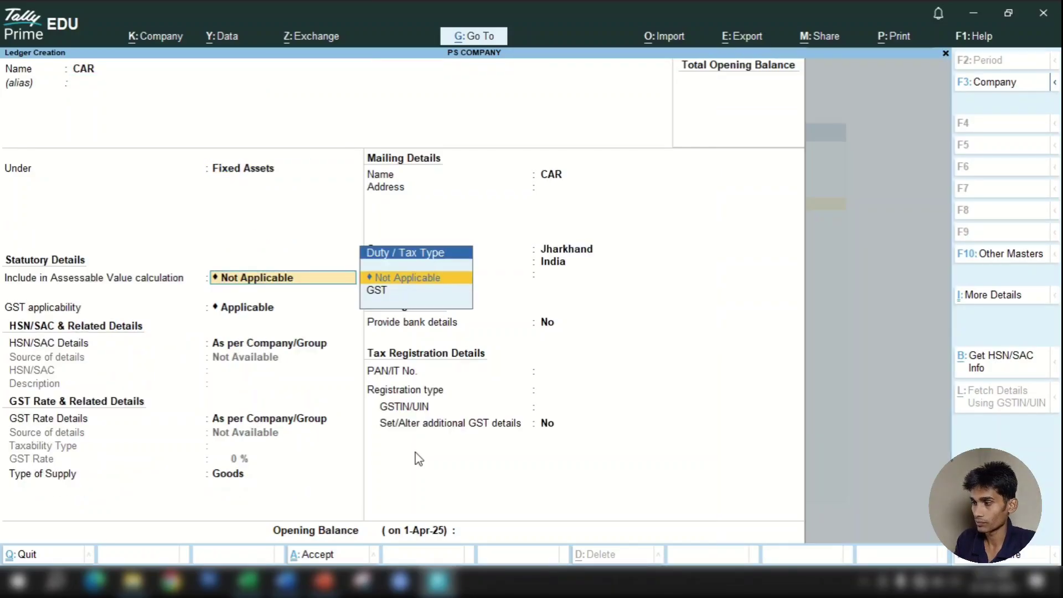
# Step: Keep the CAR ledger's HSN/SAC and GST rate details as per company/group and set its type of supply to Capital Goods
pyautogui.press('Return')
pyautogui.press('Return')
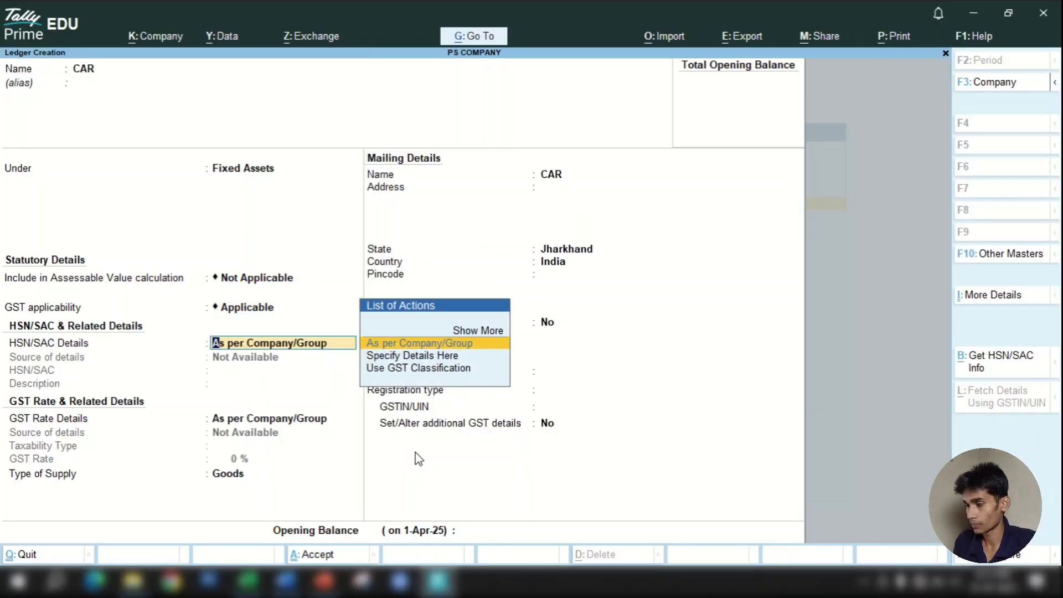
pyautogui.press('Return')
pyautogui.press('Return')
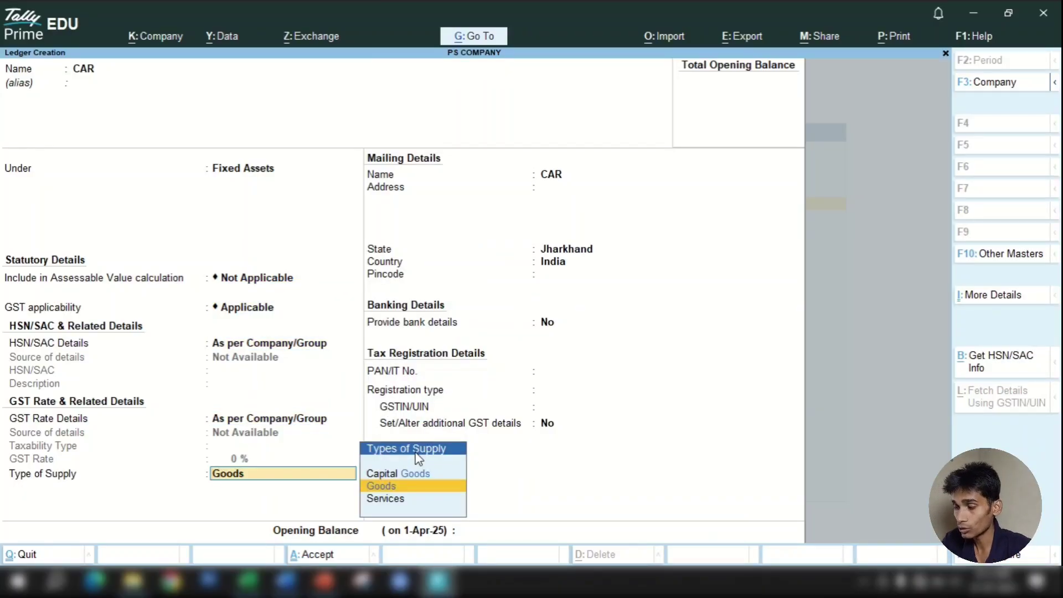
pyautogui.press('Up')
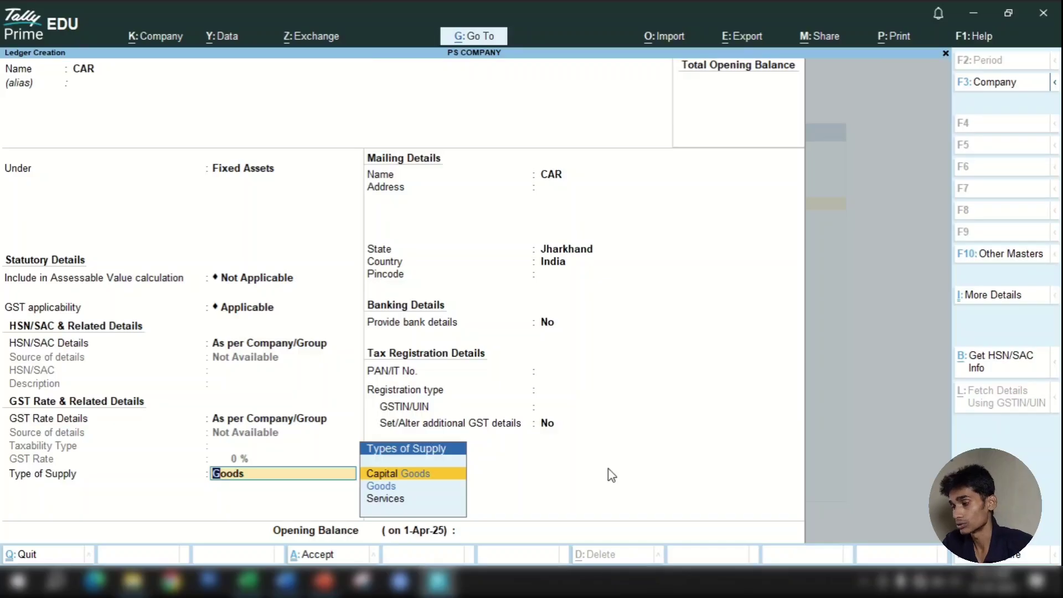
pyautogui.press('Return')
# Step: Accept the default mailing, banking and tax registration details and save the CAR ledger without an opening balance
pyautogui.press('Return')
pyautogui.press('Return')
pyautogui.press('Return')
pyautogui.press('Return')
pyautogui.press('Return')
pyautogui.press('Return')
pyautogui.press('Return')
pyautogui.press('Return')
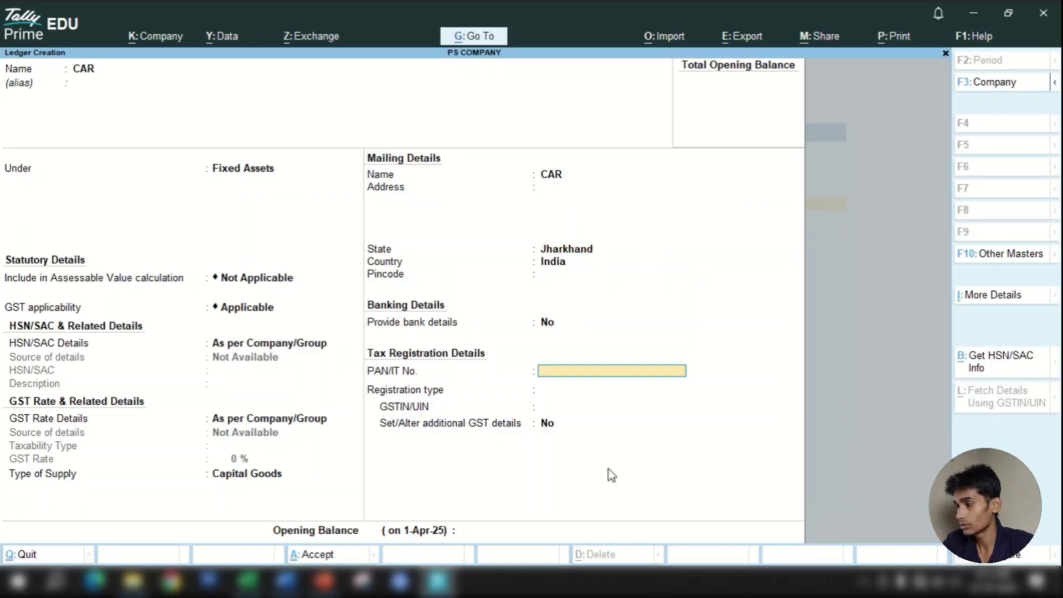
pyautogui.press('Return')
pyautogui.press('Return')
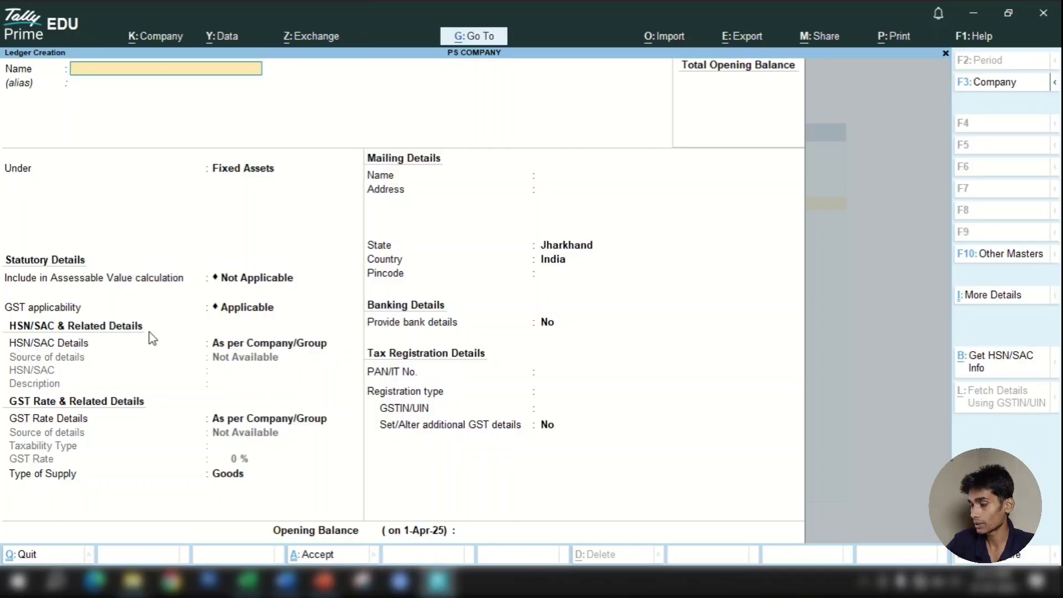
# Step: Start a placeholder ledger A and compare Direct Incomes, Income (Direct), Income (Indirect) and Indirect Incomes in its list of groups
pyautogui.write('A')
pyautogui.press('Return')
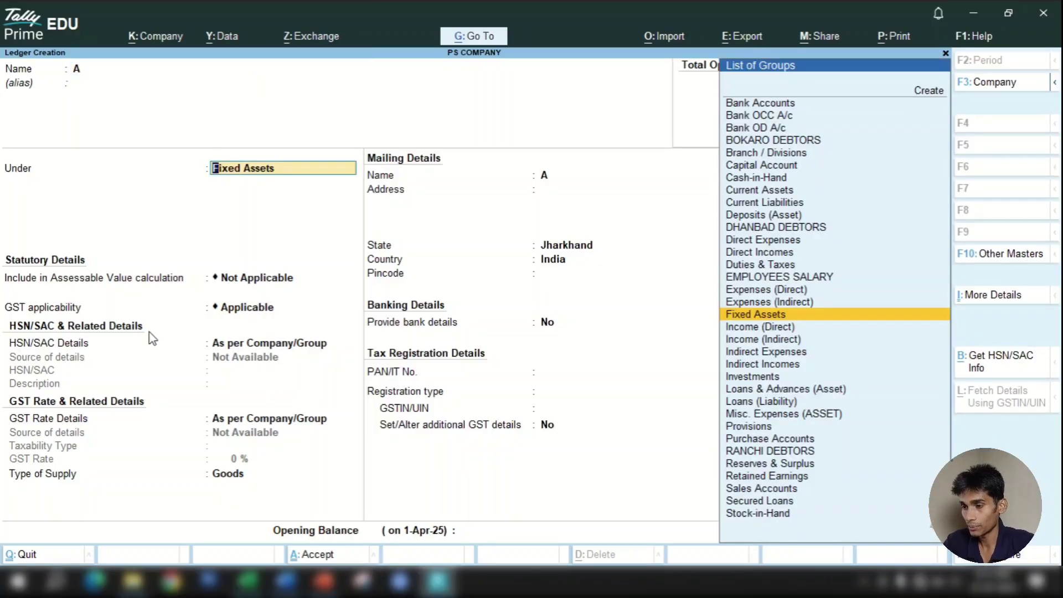
pyautogui.press('Down')
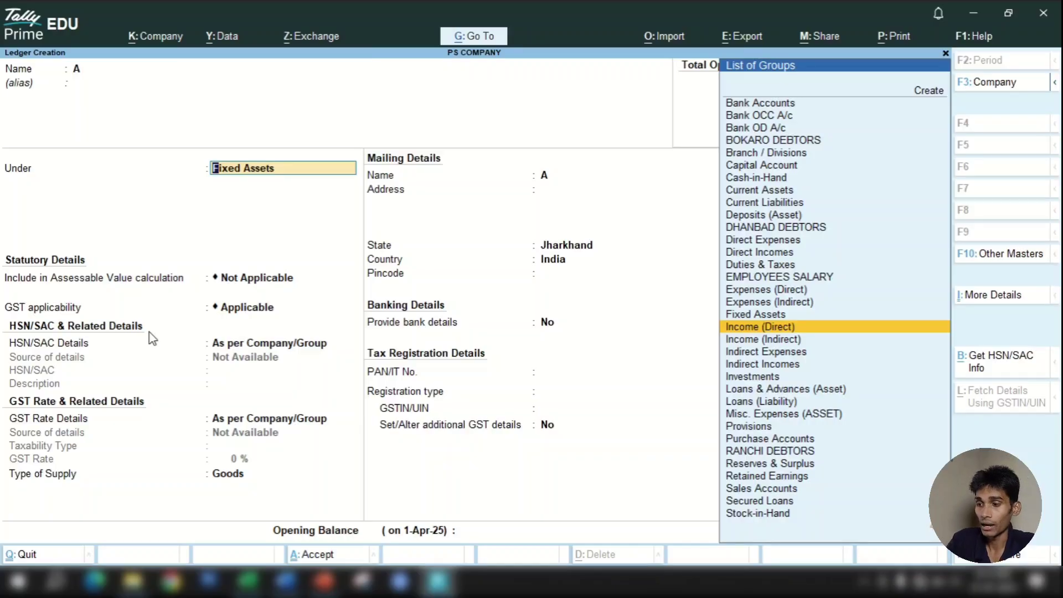
pyautogui.press('Up')
pyautogui.press('Up')
pyautogui.press('Up')
pyautogui.press('Up')
pyautogui.press('Up')
pyautogui.press('Up')
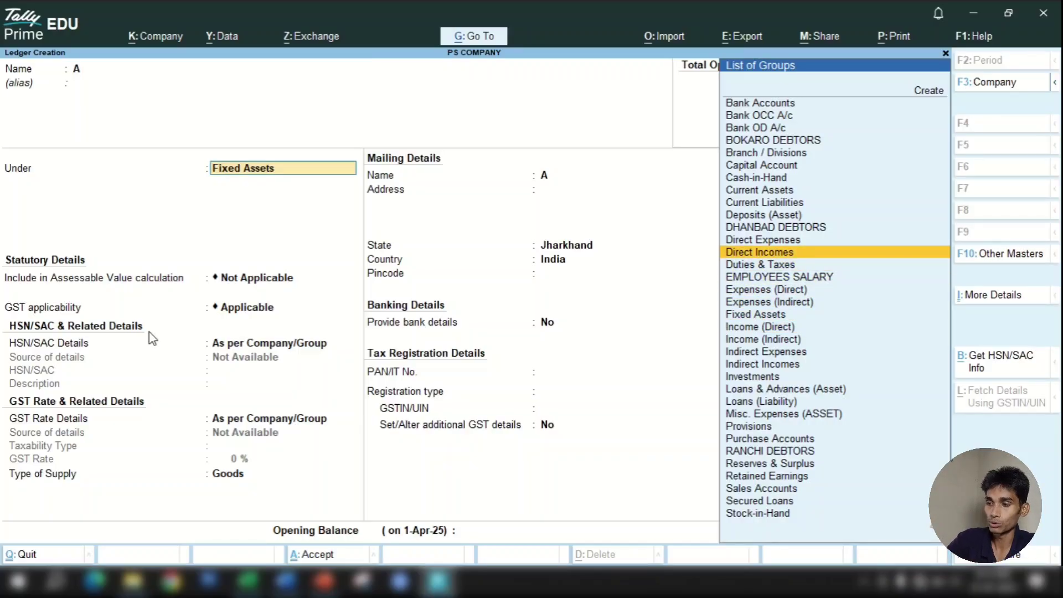
pyautogui.press('Down')
pyautogui.press('Down')
pyautogui.press('Down')
pyautogui.press('Down')
pyautogui.press('Down')
pyautogui.press('Down')
pyautogui.press('Down')
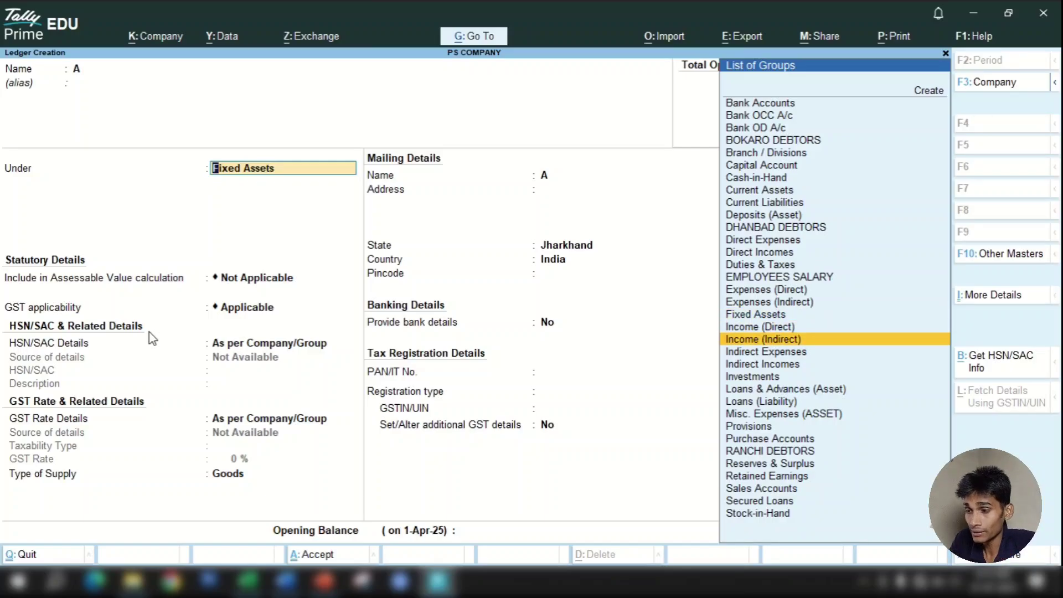
pyautogui.press('Down')
pyautogui.press('Down')
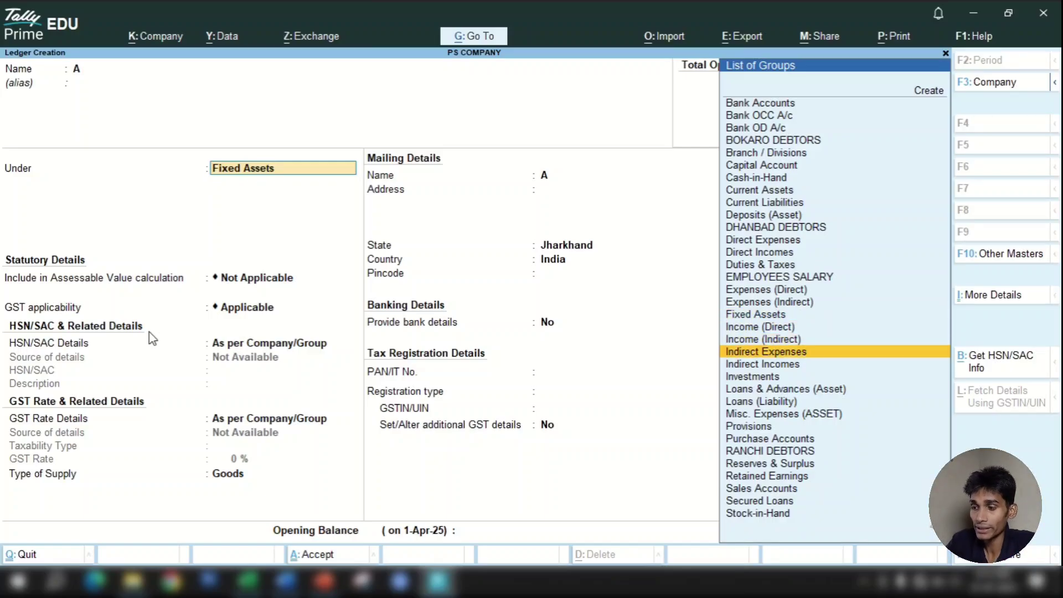
pyautogui.press('Up')
pyautogui.press('Up')
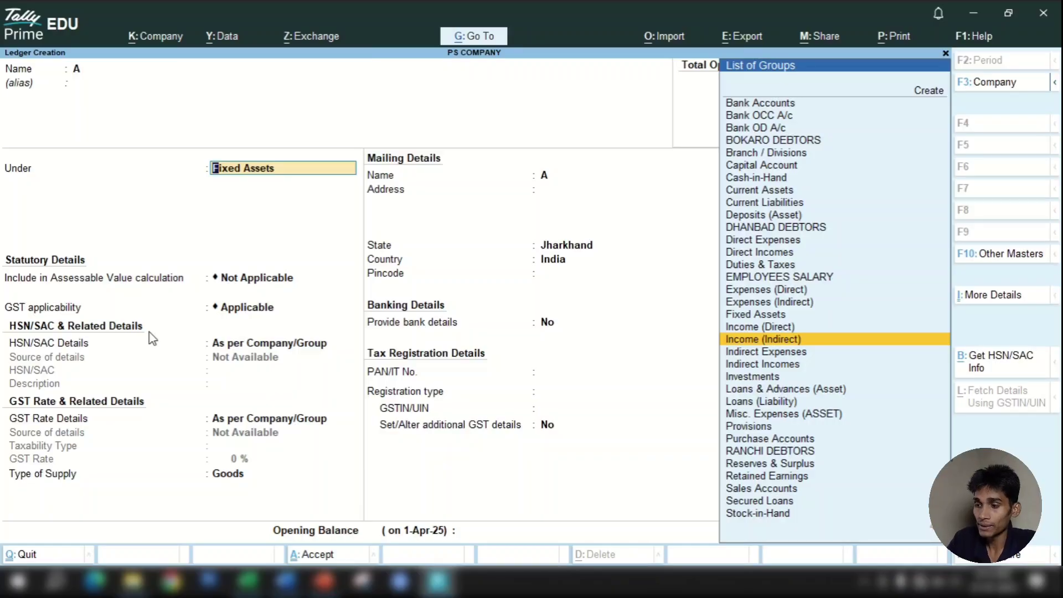
pyautogui.press('Up')
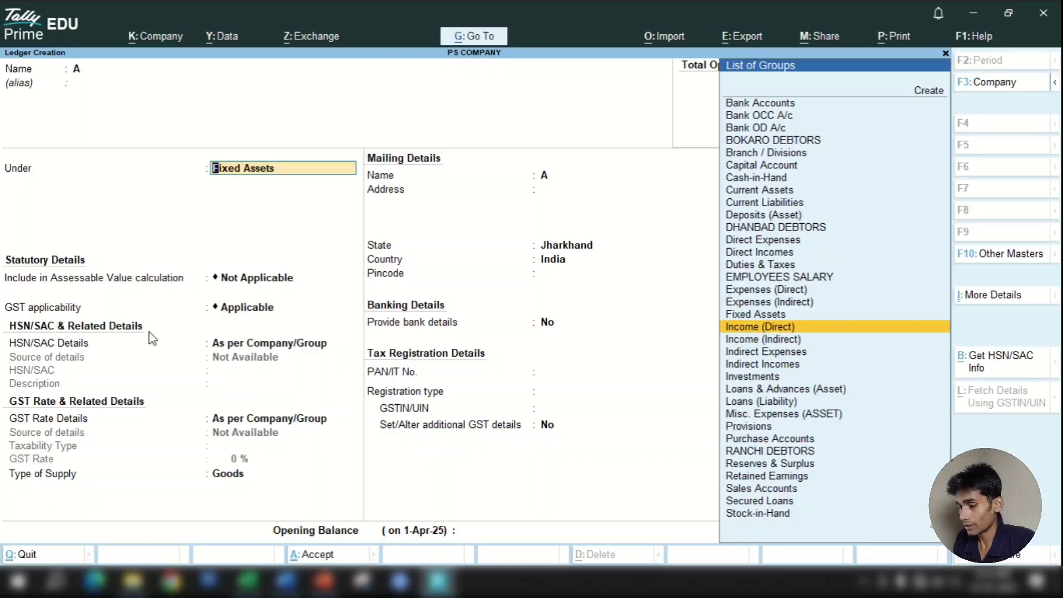
# Step: Rename the ledger DISOUNT RECEIVED and place it under Indirect Incomes
pyautogui.hotkey('shift', 'Tab')
pyautogui.write('DIS')
pyautogui.press('BackSpace')
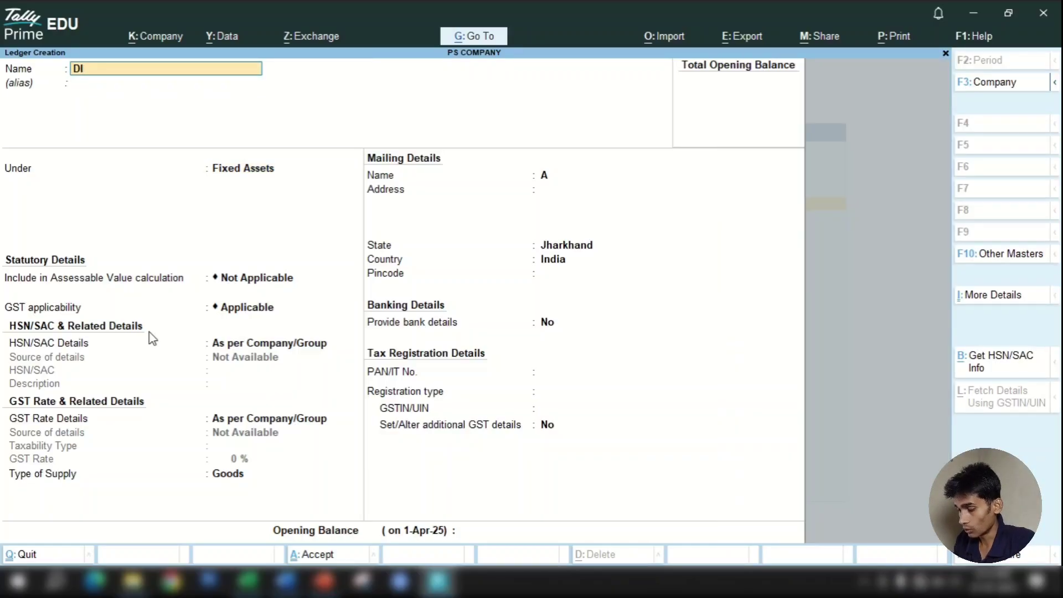
pyautogui.write('SOUNT RECEIVED')
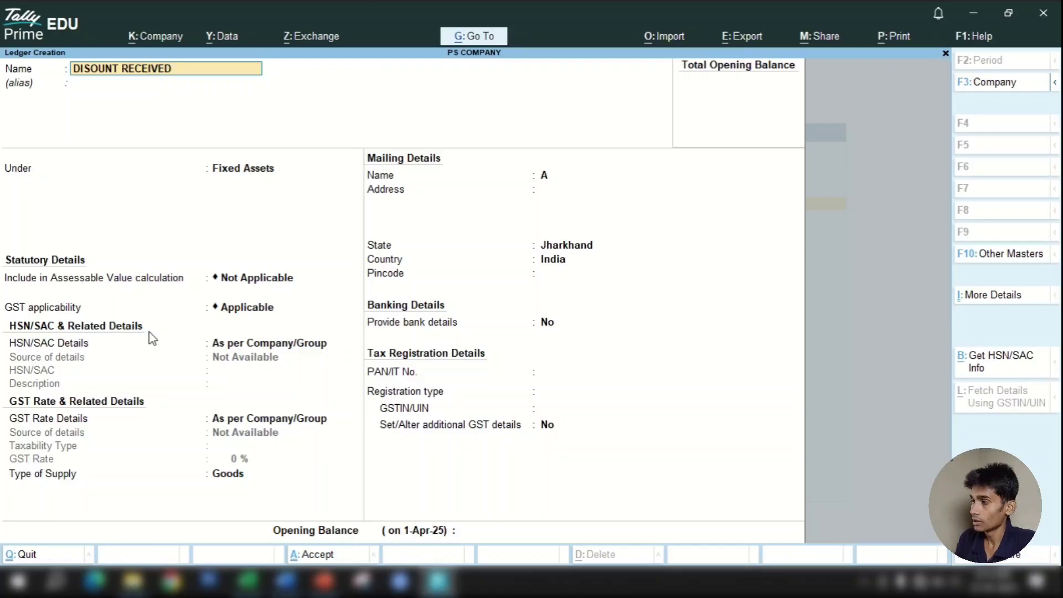
pyautogui.press('Return')
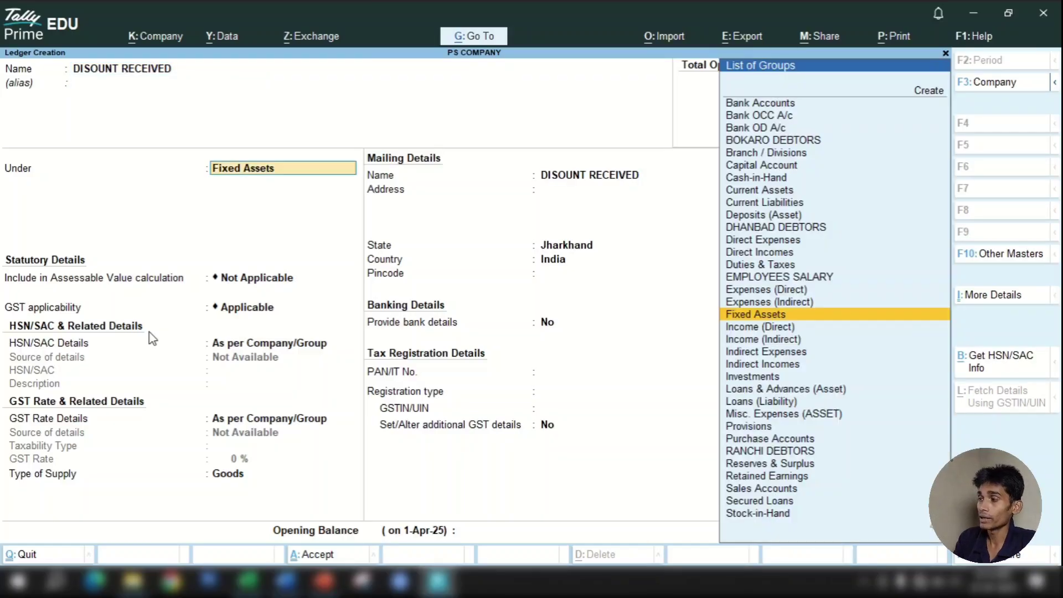
pyautogui.write('INDI')
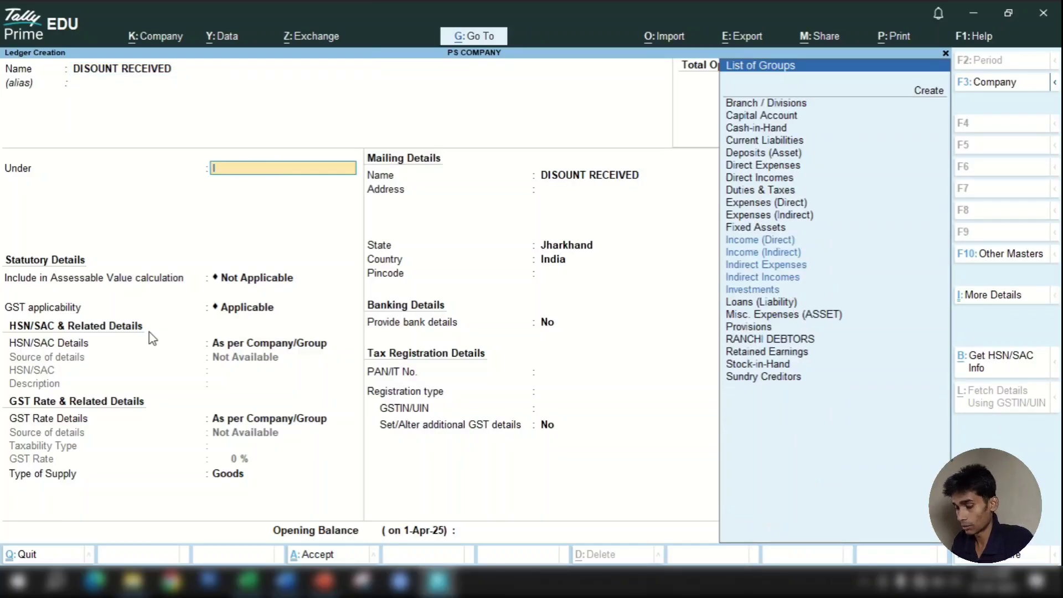
pyautogui.press('Down')
pyautogui.press('Down')
pyautogui.press('Down')
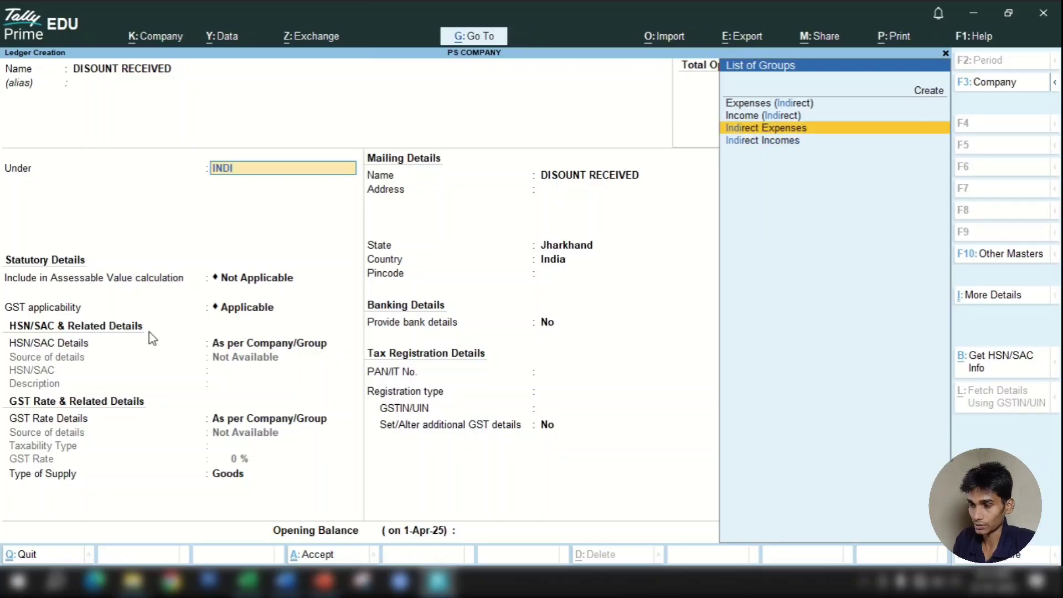
pyautogui.press('Return')
# Step: Include the DISOUNT RECEIVED ledger in assessable value calculation for GST, appropriated to Goods and based on value, with GST applicability Not Applicable
pyautogui.press('Return')
pyautogui.press('Return')
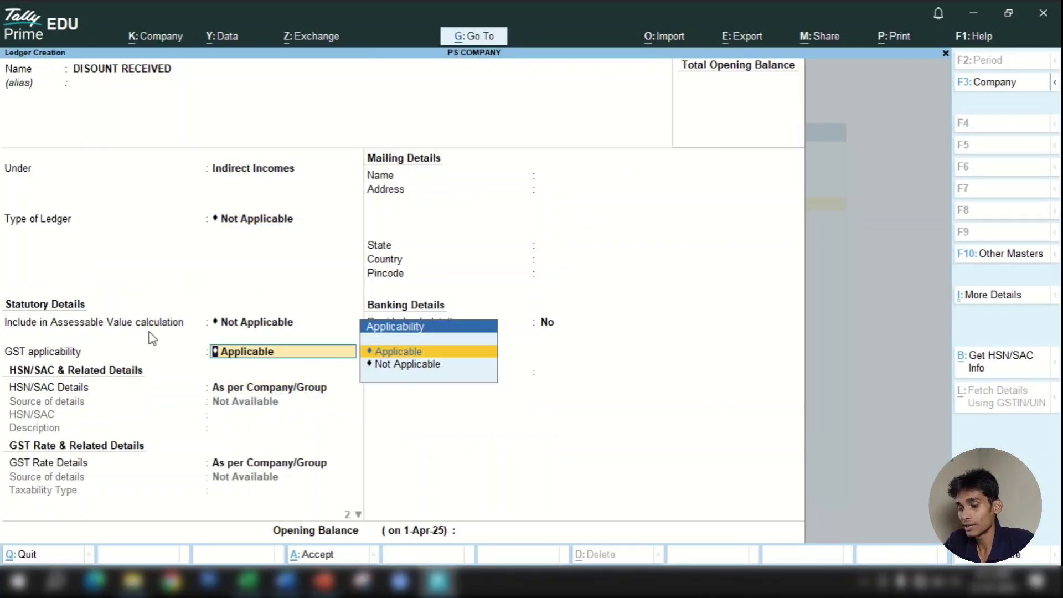
pyautogui.press('BackSpace')
pyautogui.press('Down')
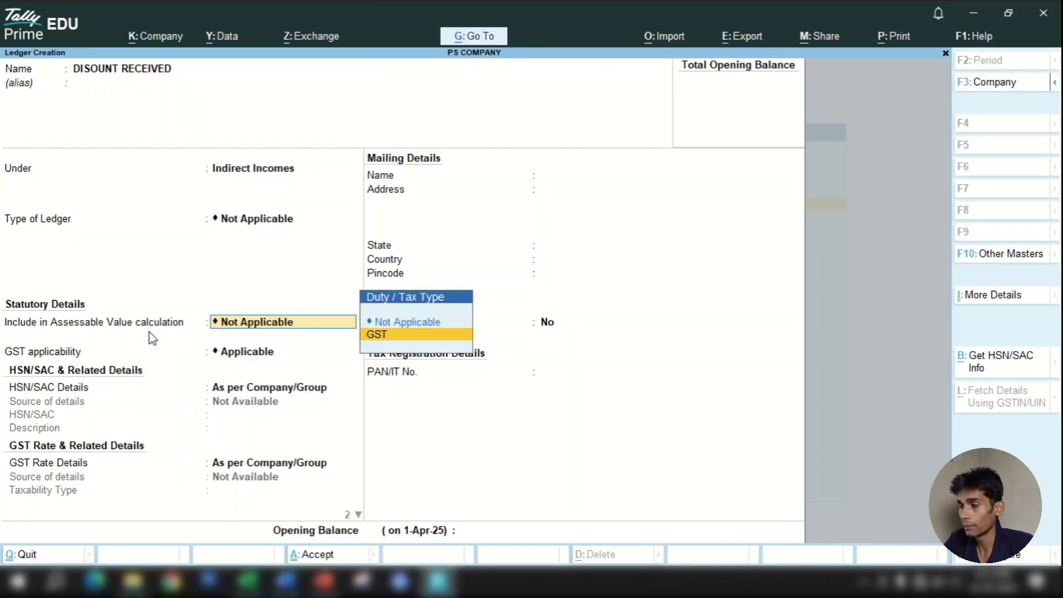
pyautogui.press('Return')
pyautogui.press('Return')
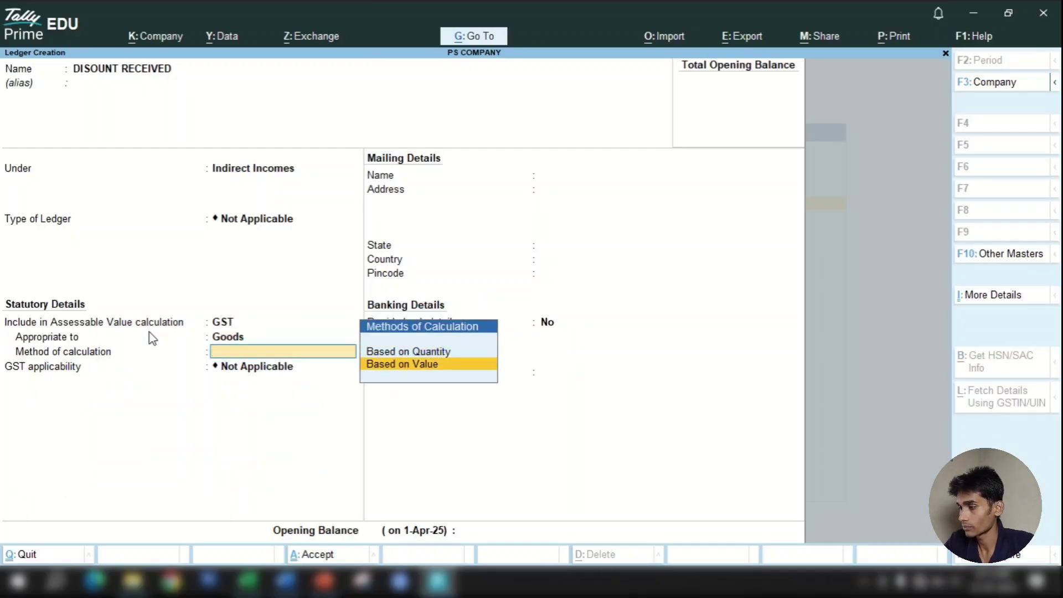
pyautogui.press('Return')
pyautogui.press('Return')
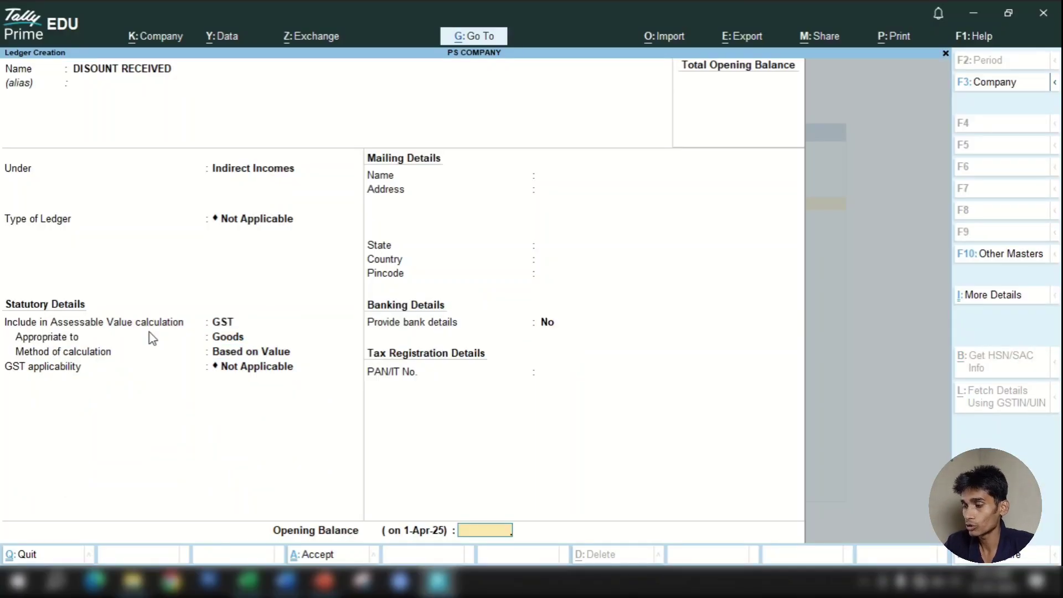
# Step: Save the DISOUNT RECEIVED ledger without an opening balance and enter SHOW for DISCOUNT, INTEREST RECEIVED in the Excel list
pyautogui.press('Return')
pyautogui.press('Return')
pyautogui.hotkey('alt', 'Tab')
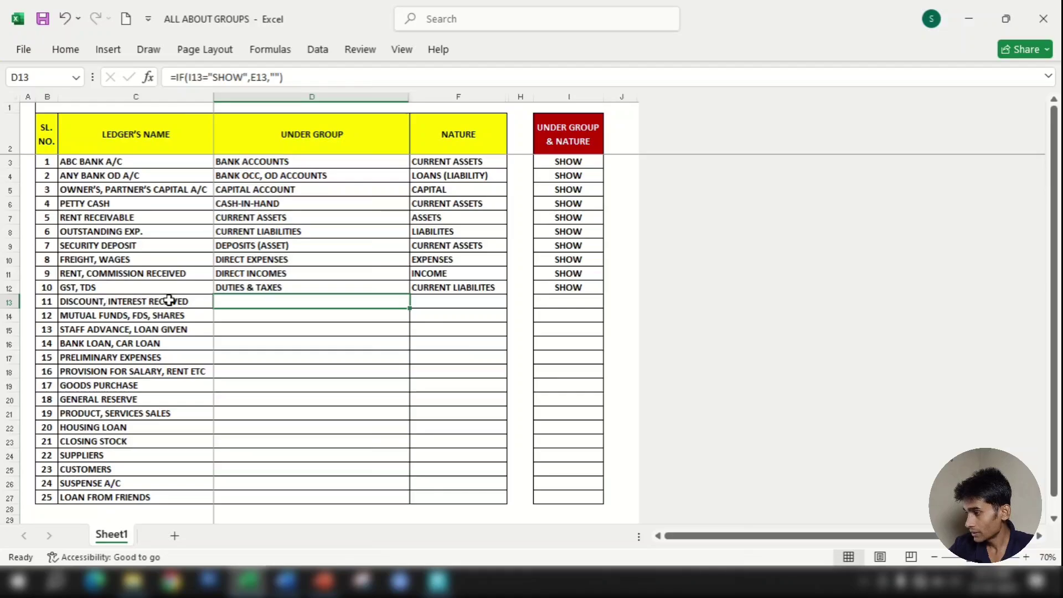
pyautogui.click(582, 301)
pyautogui.write('SHOW')
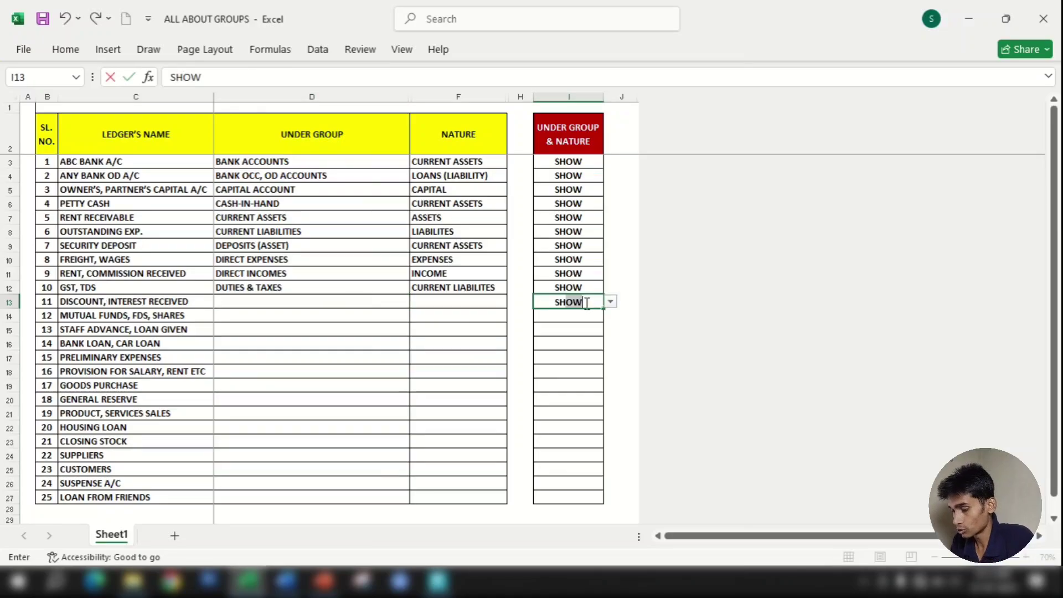
pyautogui.press('Return')
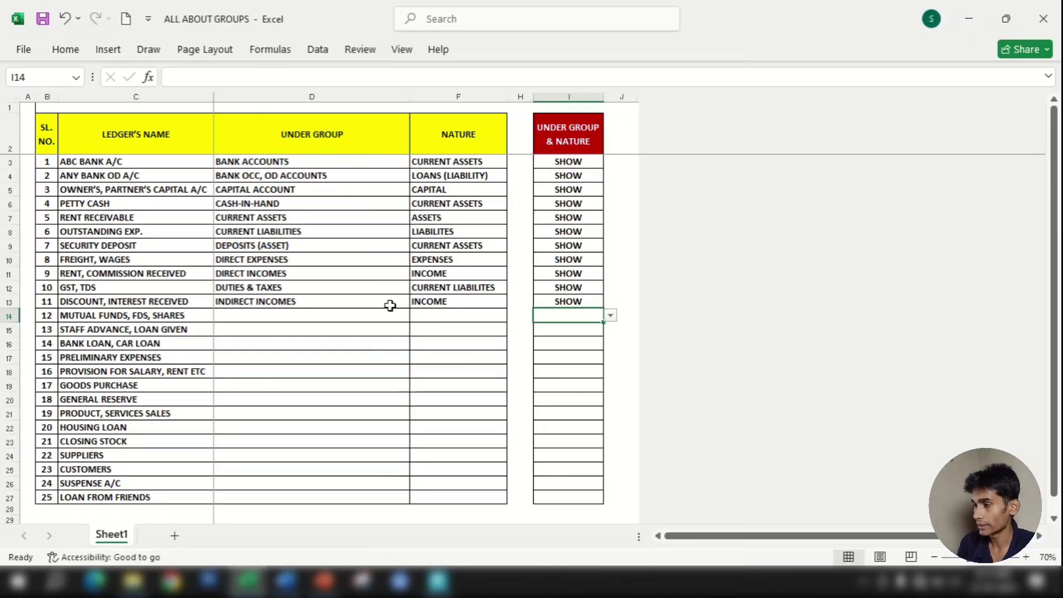
pyautogui.click(369, 303)
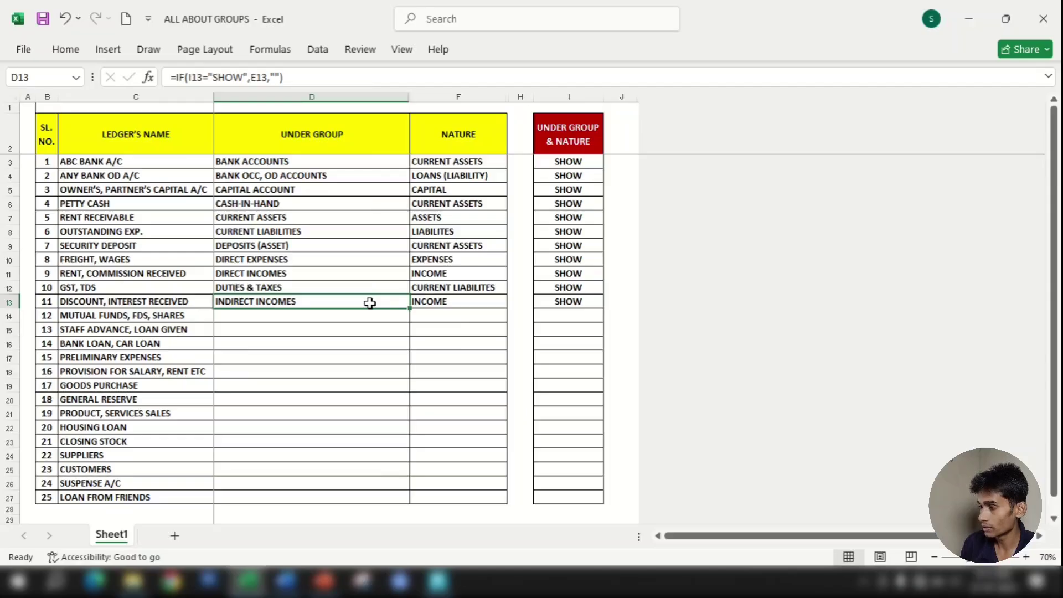
# Step: In TallyPrime, start a placeholder ledger A and locate Investments in its list of groups
pyautogui.click(438, 581)
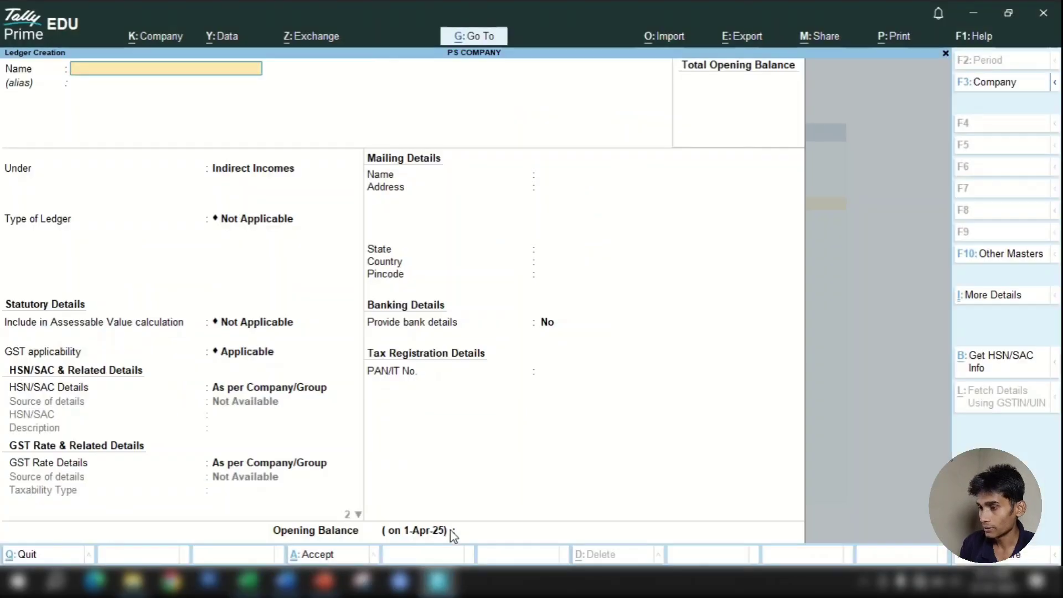
pyautogui.write('A')
pyautogui.press('Return')
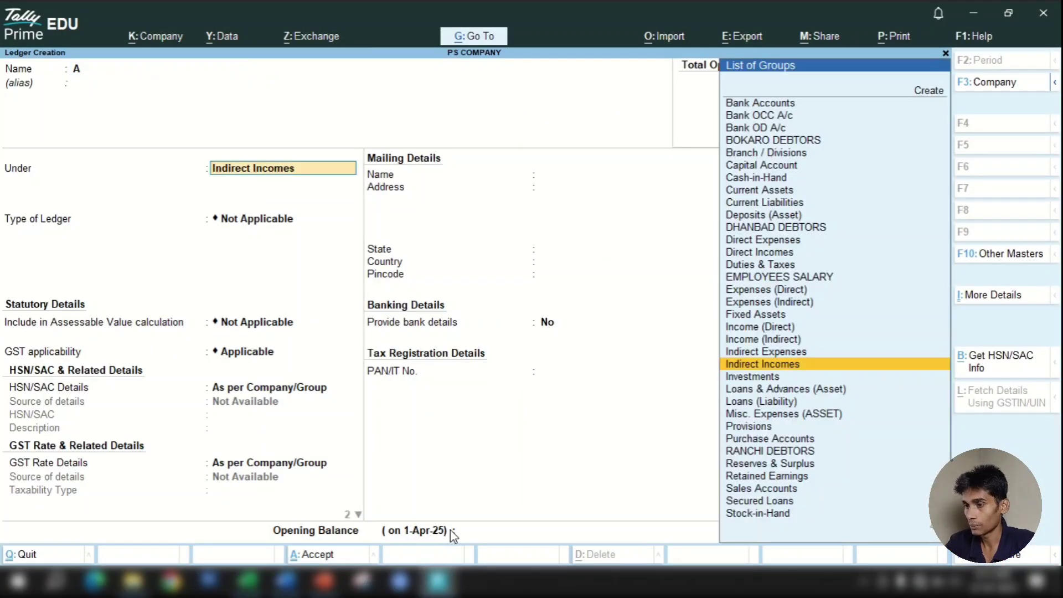
pyautogui.press('Down')
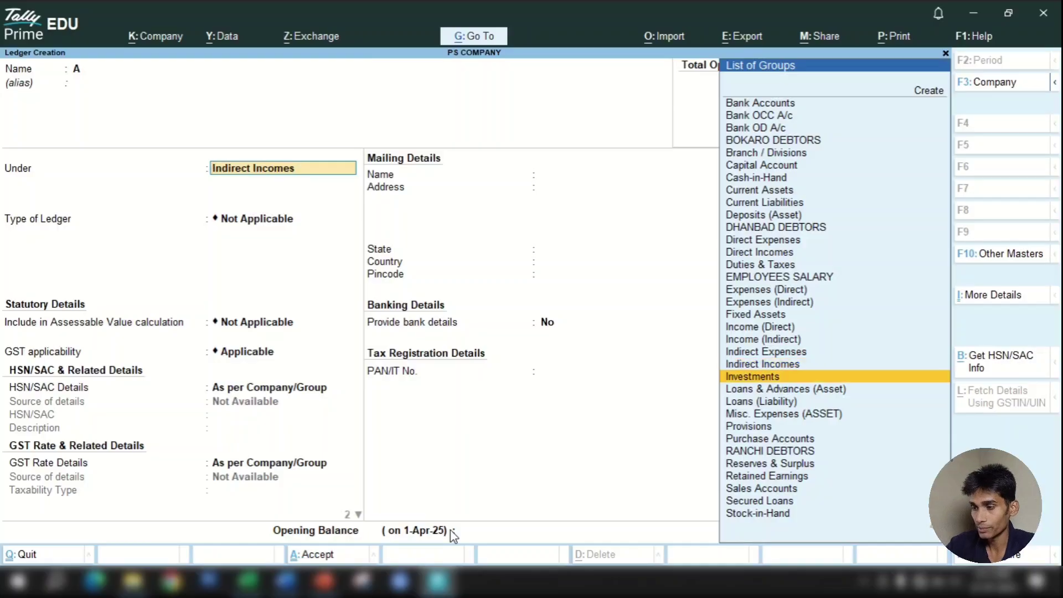
pyautogui.press('BackSpace')
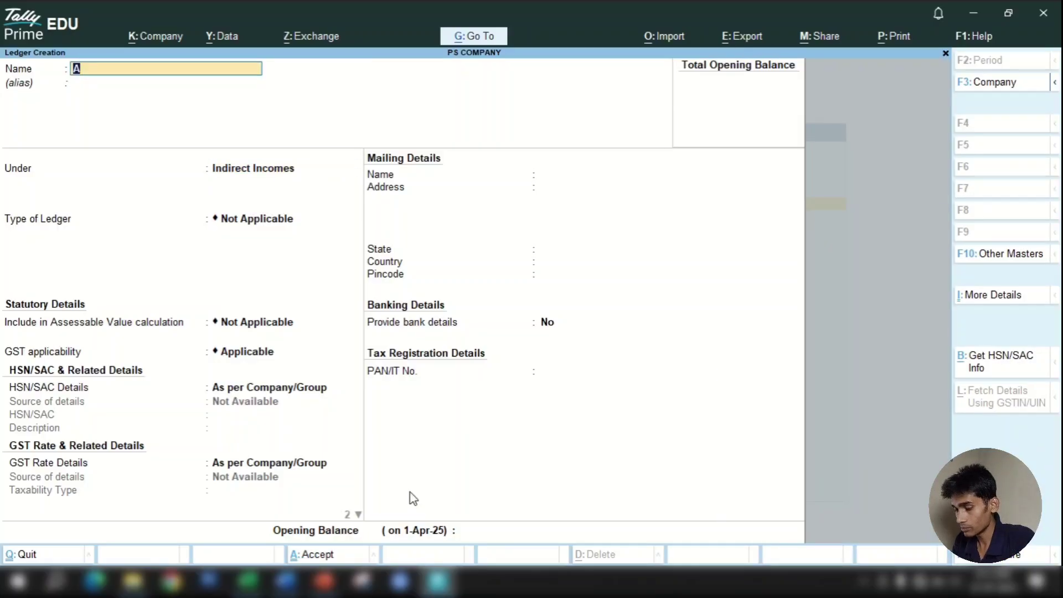
# Step: Rename the ledger MUTUAL FUND and place it under Investments, with assessable value calculation Not Applicable
pyautogui.write('MUTUAL F')
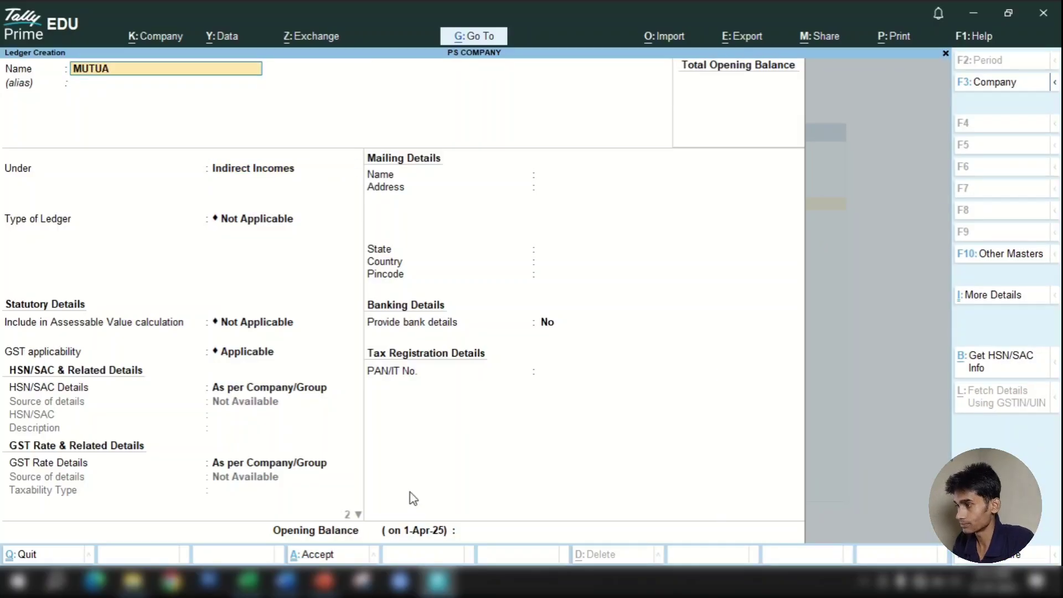
pyautogui.write('UND')
pyautogui.press('Return')
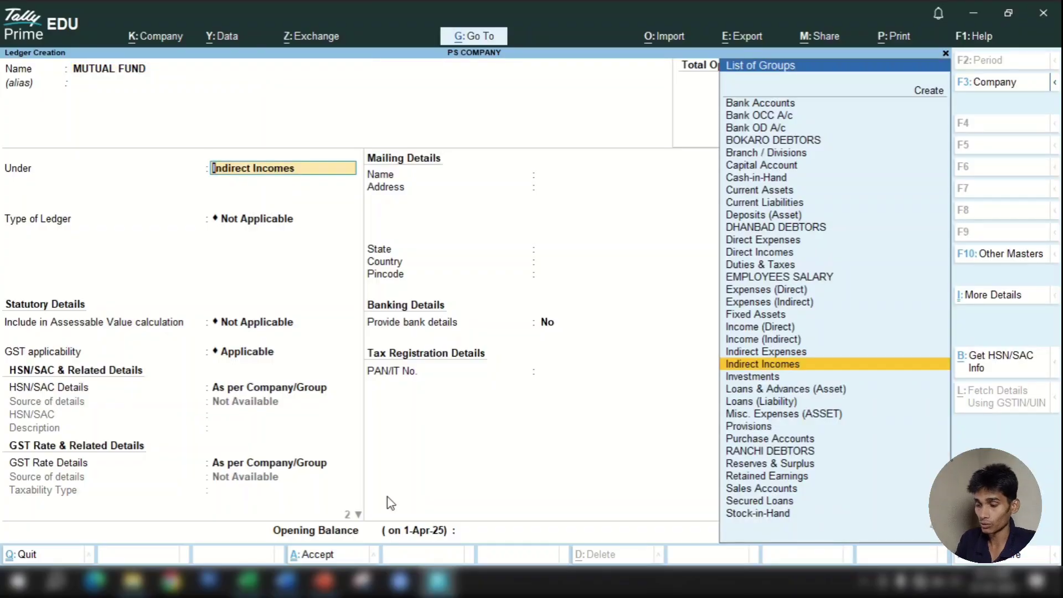
pyautogui.write('INVE')
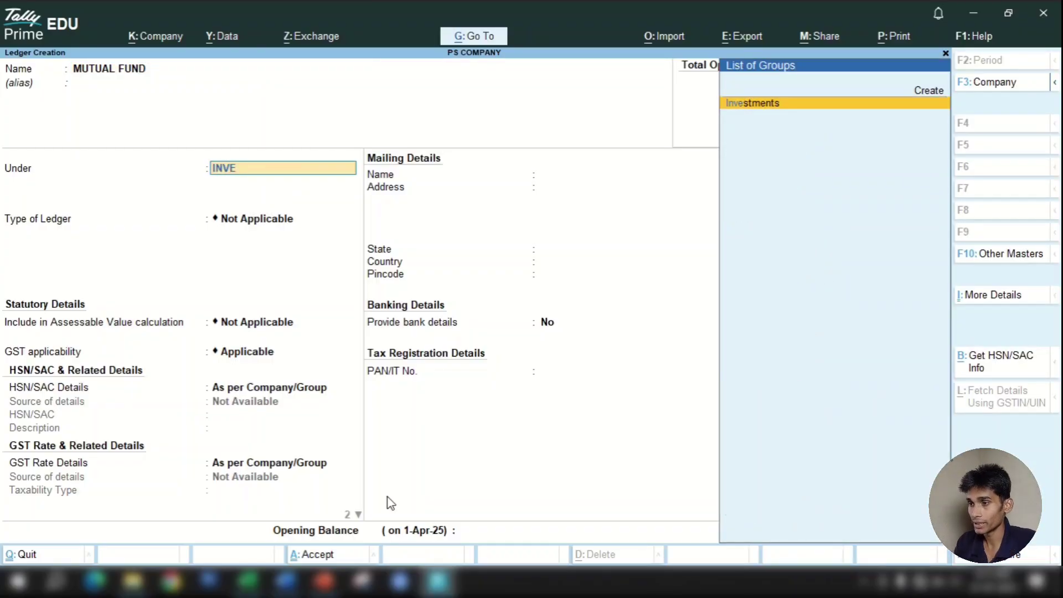
pyautogui.press('Return')
pyautogui.press('Return')
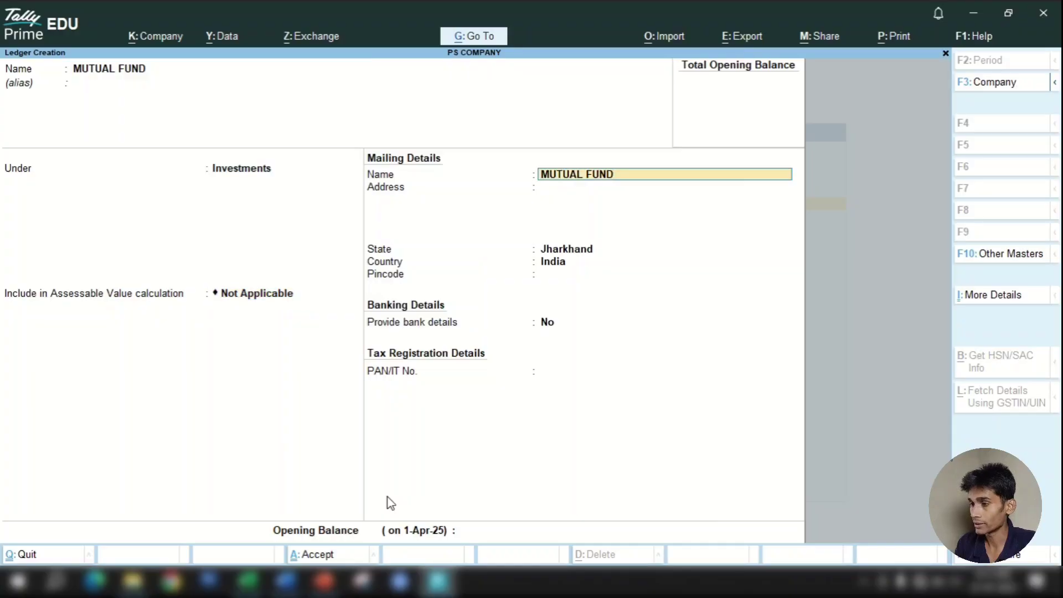
# Step: Accept the default mailing, banking and tax registration details and save the MUTUAL FUND ledger without an opening balance
pyautogui.press('Return')
pyautogui.press('Return')
pyautogui.press('Return')
pyautogui.press('Return')
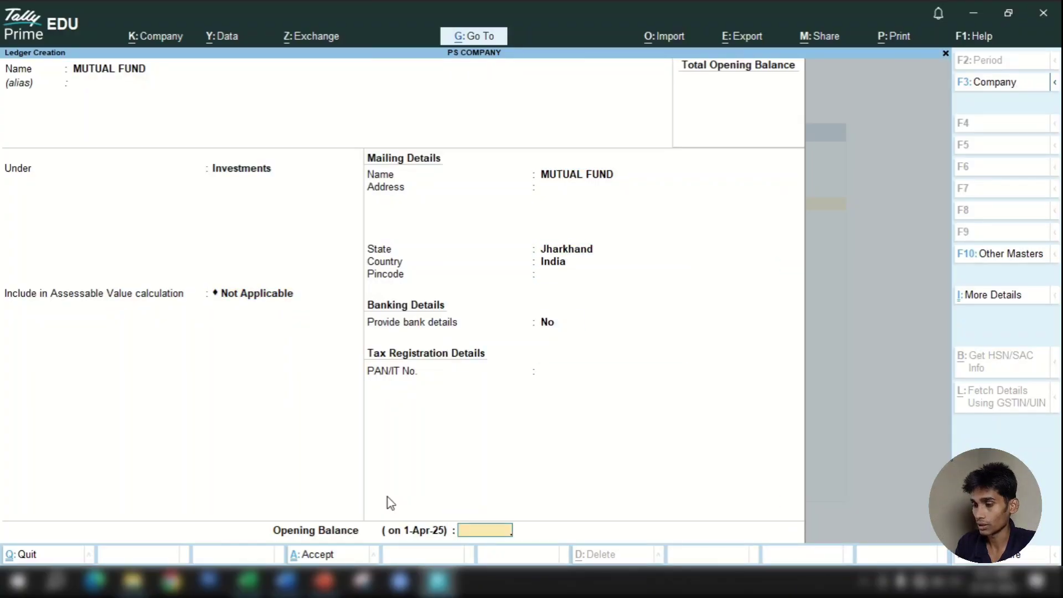
pyautogui.press('Return')
pyautogui.press('Return')
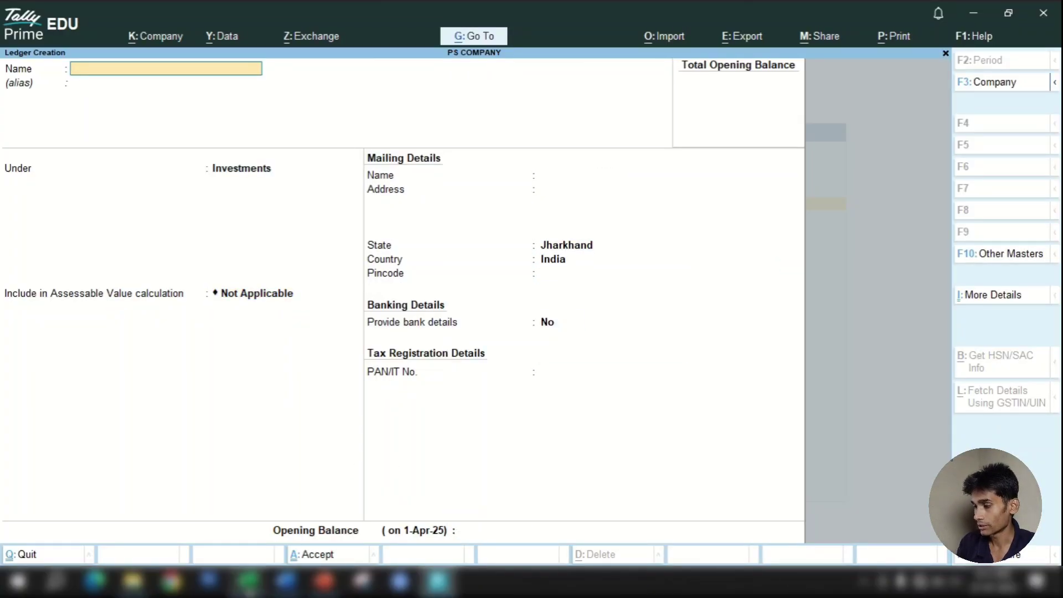
# Step: In the Excel list, enter SHOW for MUTUAL FUNDS, FDS, SHARES and review its group and nature
pyautogui.hotkey('alt', 'Tab')
pyautogui.click(257, 315)
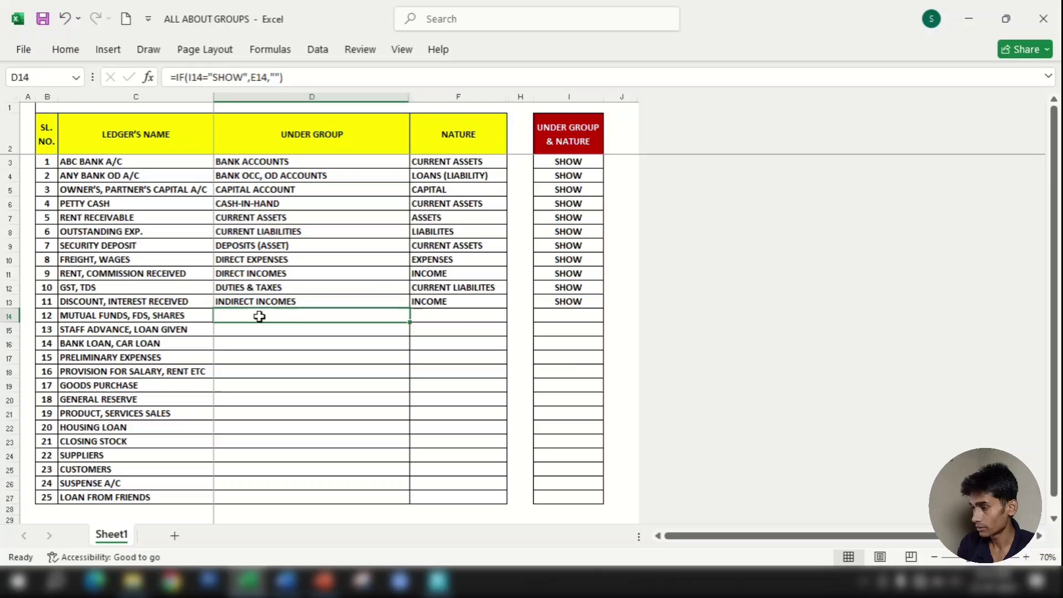
pyautogui.click(547, 316)
pyautogui.doubleClick(562, 321)
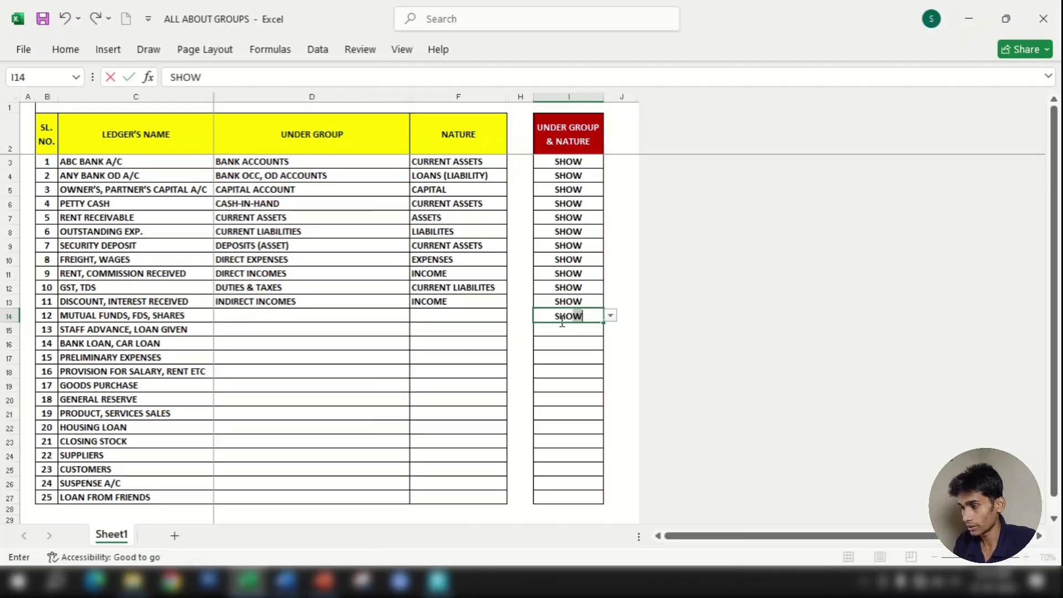
pyautogui.press('Return')
pyautogui.click(316, 317)
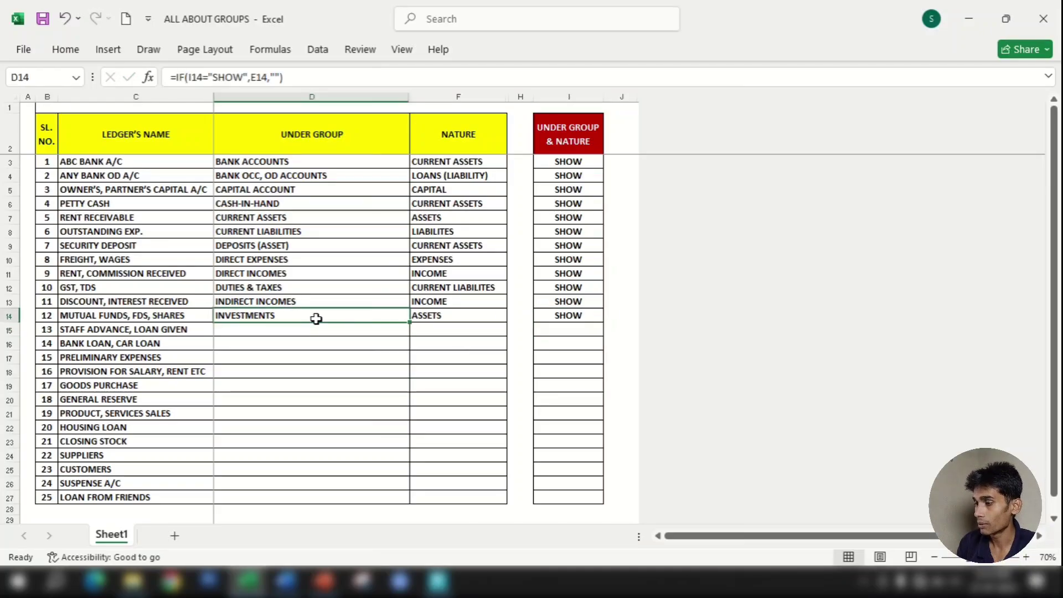
pyautogui.click(454, 316)
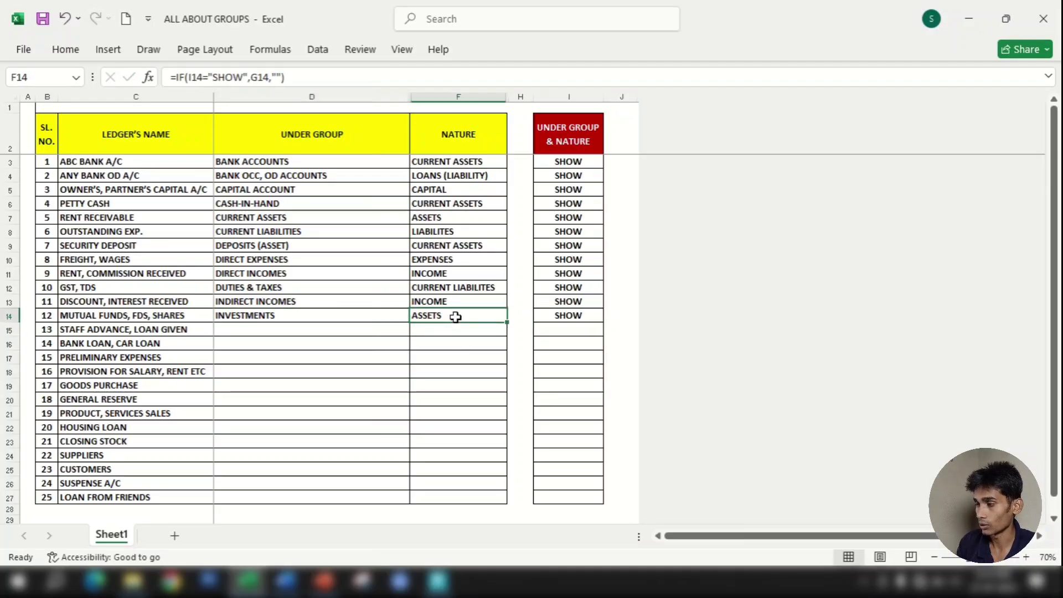
# Step: In TallyPrime, start a ledger named STAFF ADVANCE and place it under Loans & Advances (Asset)
pyautogui.click(256, 330)
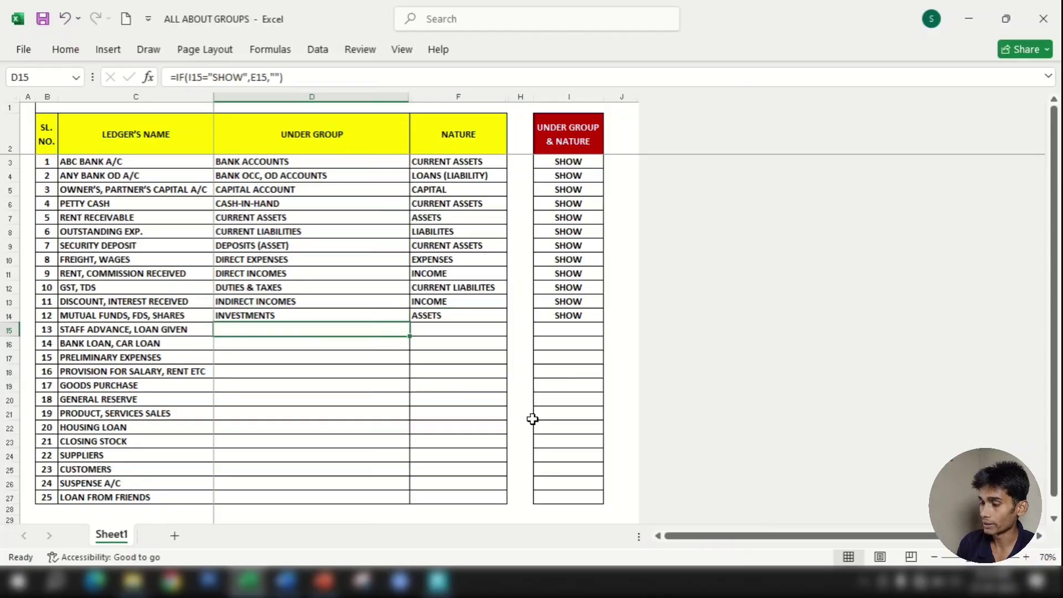
pyautogui.click(443, 587)
pyautogui.write('ST')
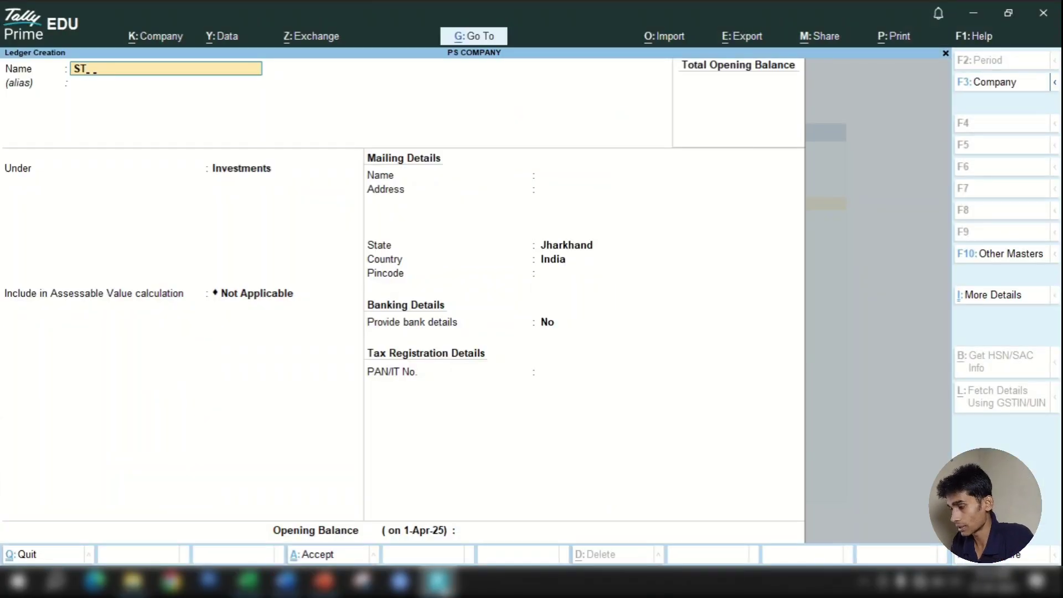
pyautogui.write('AFF AD')
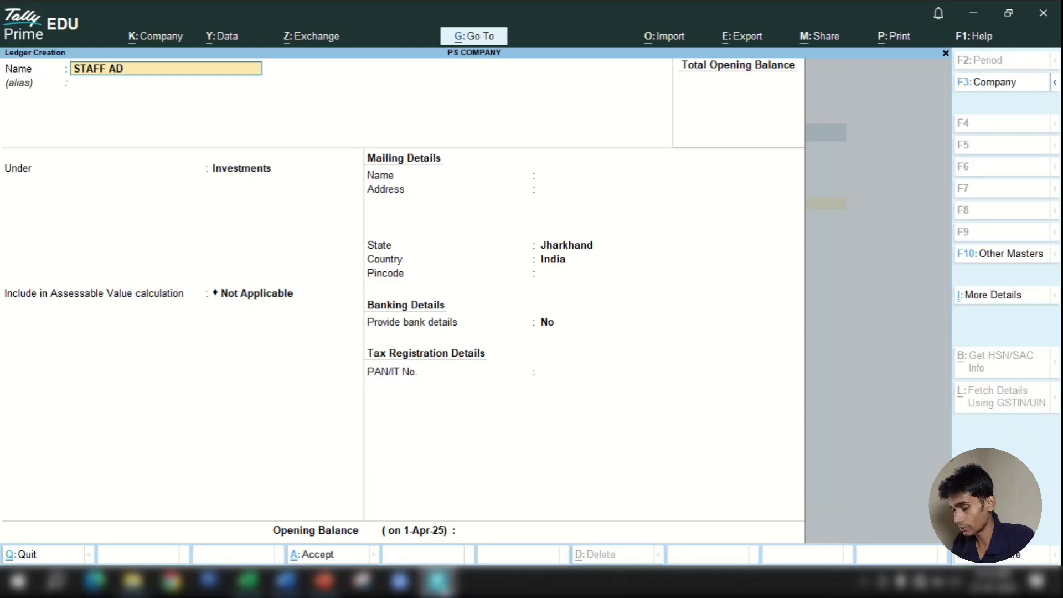
pyautogui.write('VANCE')
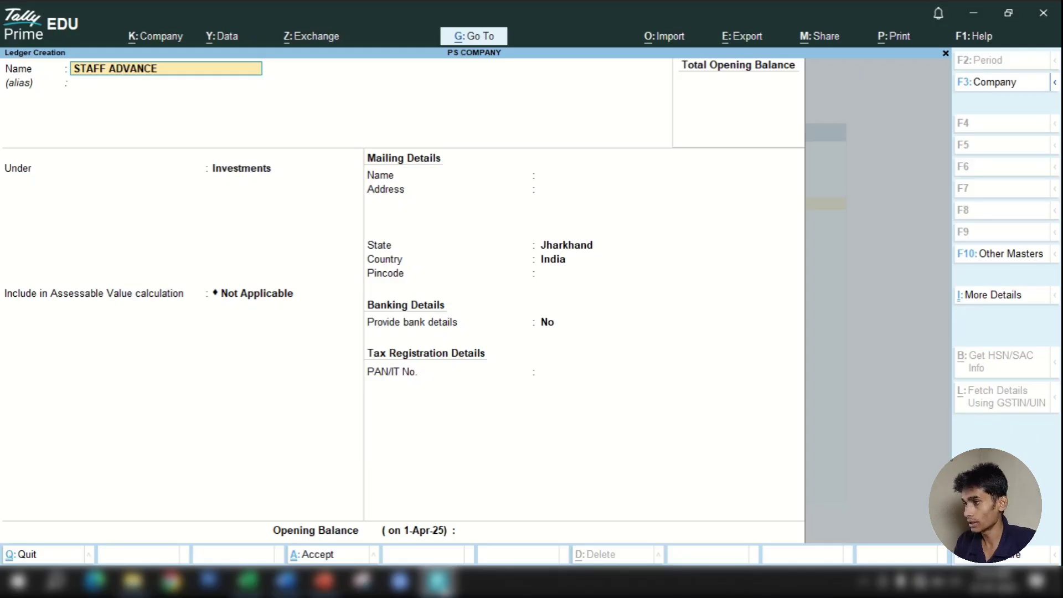
pyautogui.press('Return')
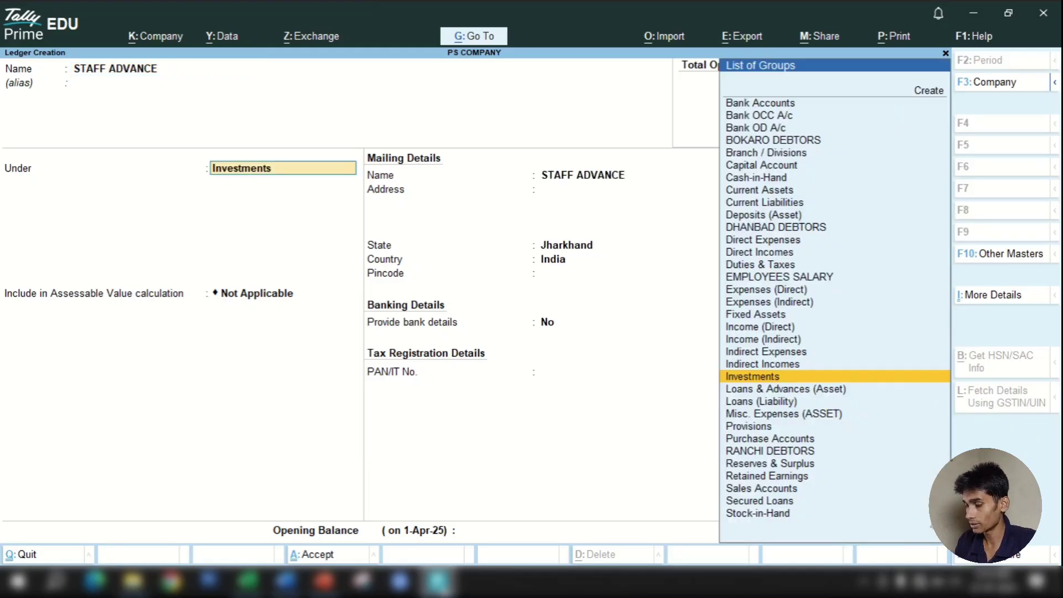
pyautogui.write('LOA')
pyautogui.press('Return')
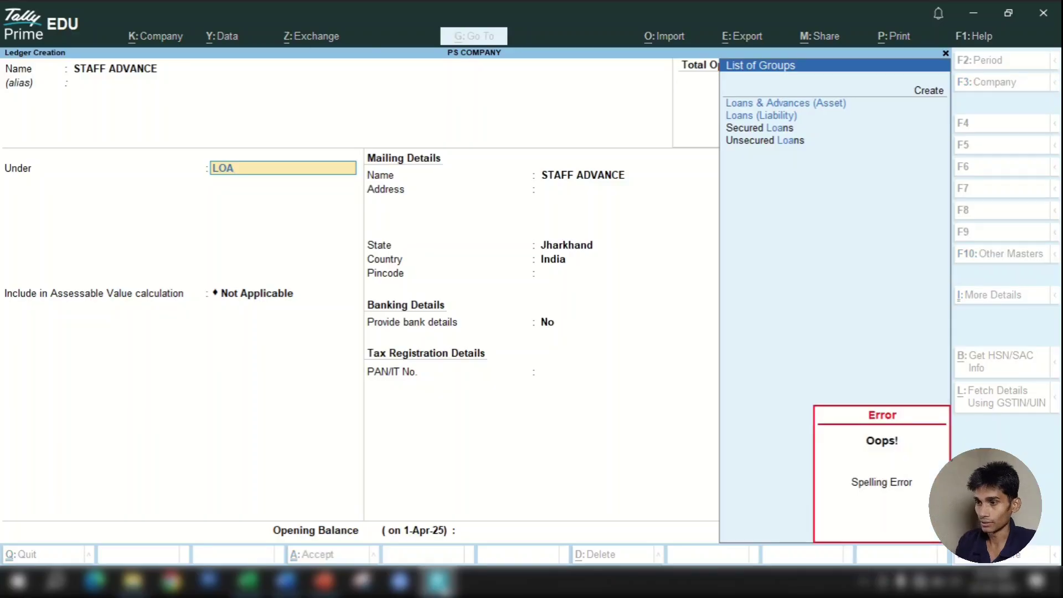
pyautogui.press('Return')
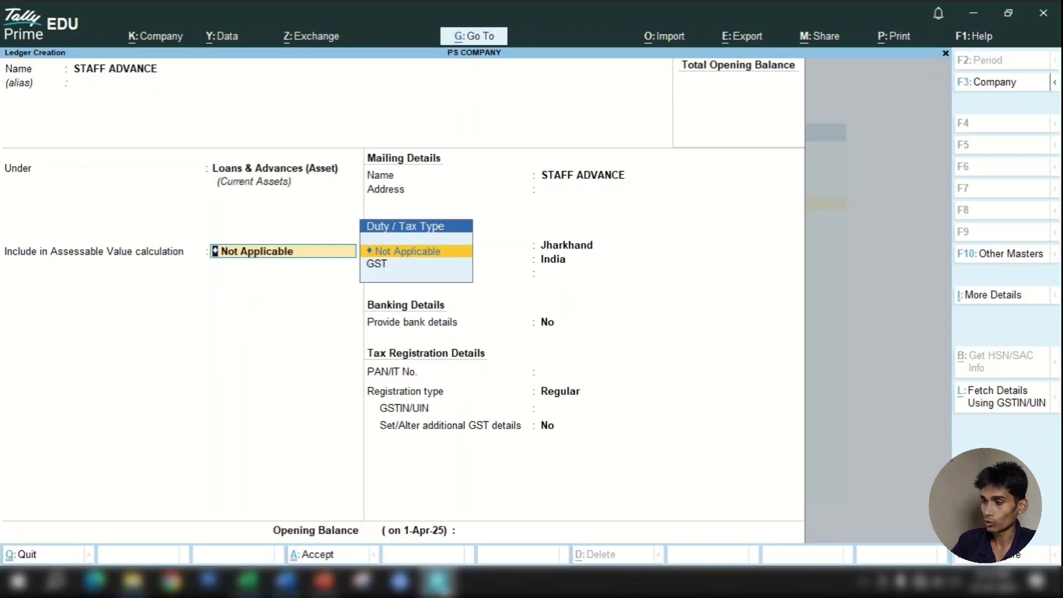
# Step: Keep the default assessable value, mailing and banking details for STAFF ADVANCE and set its registration type to Unknown
pyautogui.press('Return')
pyautogui.press('Return')
pyautogui.press('Return')
pyautogui.press('Return')
pyautogui.press('Return')
pyautogui.press('Return')
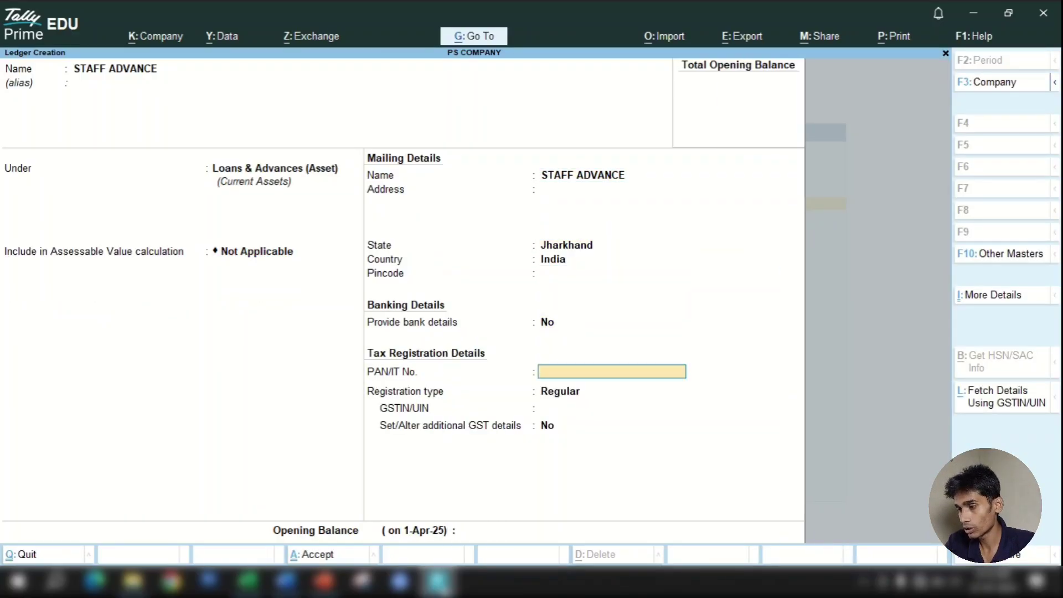
pyautogui.press('Return')
pyautogui.press('Up')
pyautogui.press('Up')
pyautogui.press('Return')
# Step: Leave the GSTIN/UIN and opening balance blank and save the STAFF ADVANCE ledger
pyautogui.press('Return')
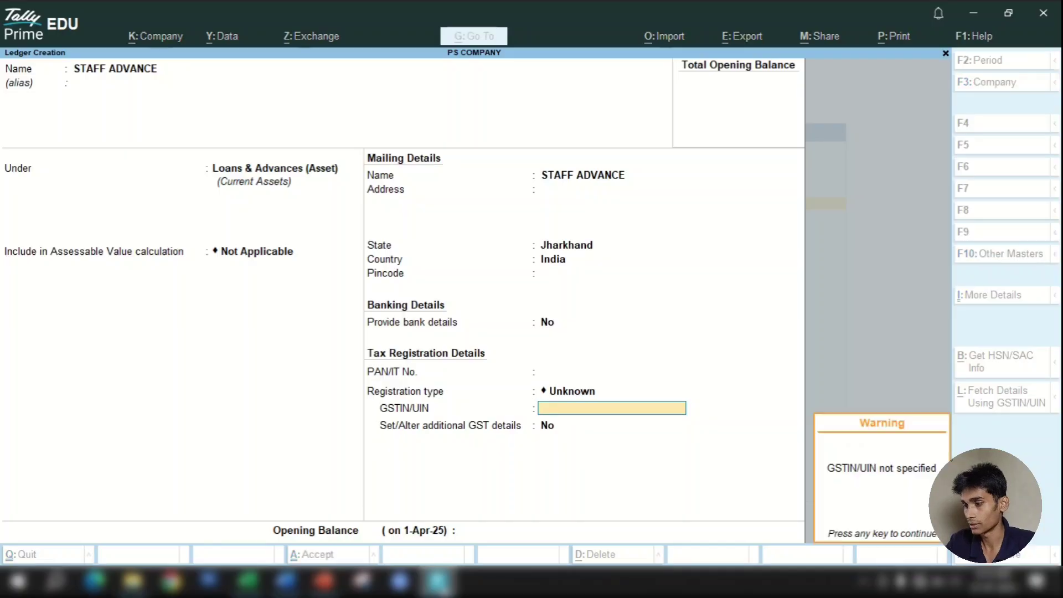
pyautogui.press('Return')
pyautogui.press('Return')
pyautogui.press('Return')
pyautogui.press('Return')
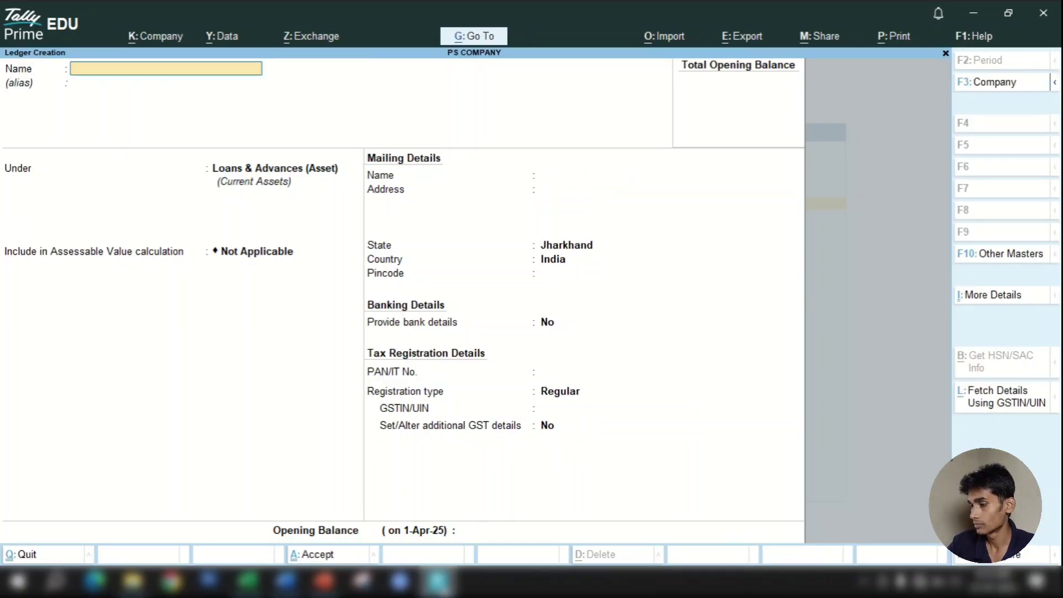
# Step: In the Excel list, enter SHOW for STAFF ADVANCE, LOAN GIVEN and review its group
pyautogui.click(247, 582)
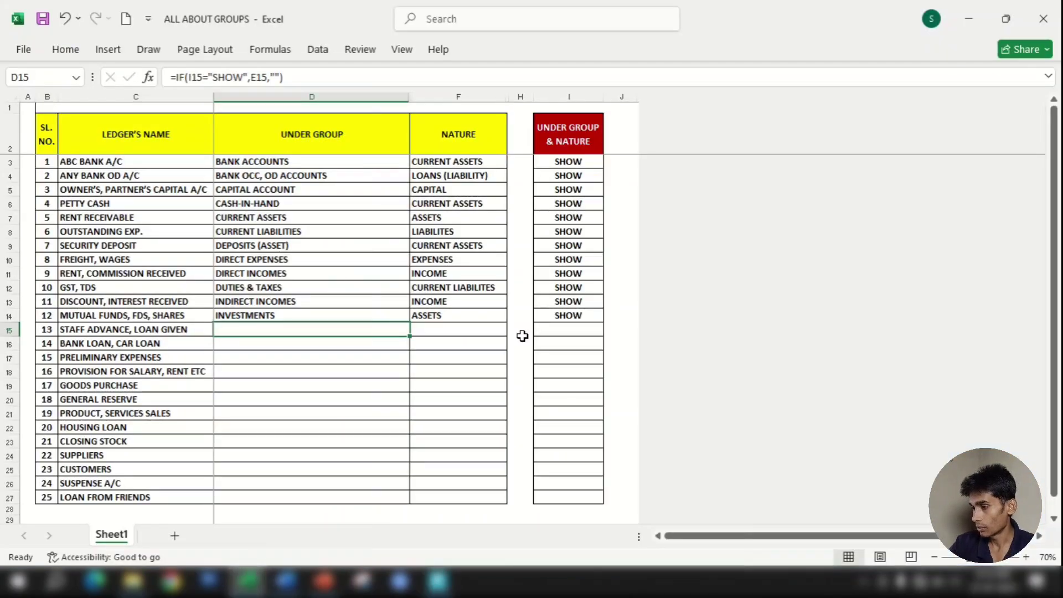
pyautogui.click(570, 329)
pyautogui.write('SHOW')
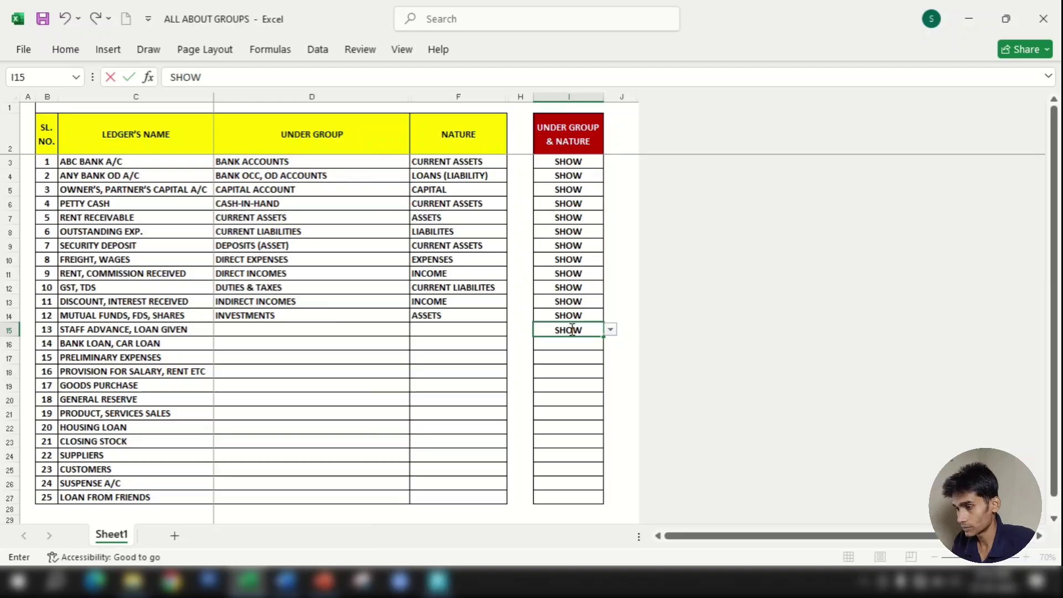
pyautogui.press('Return')
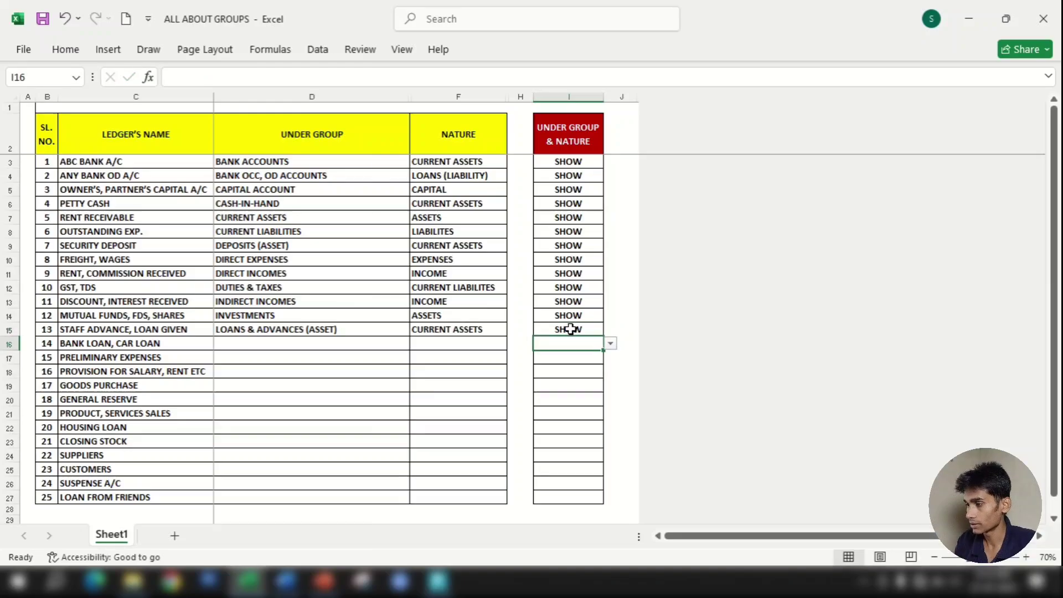
pyautogui.click(358, 334)
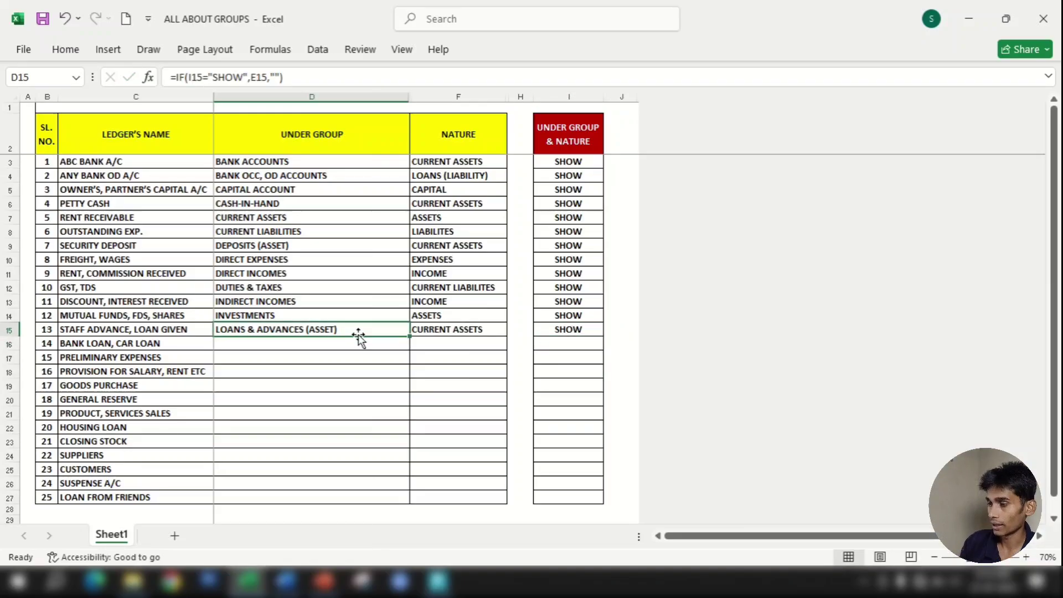
# Step: In TallyPrime, give the new ledger the placeholder name A and look up Loans (Liability) in the group list
pyautogui.click(310, 350)
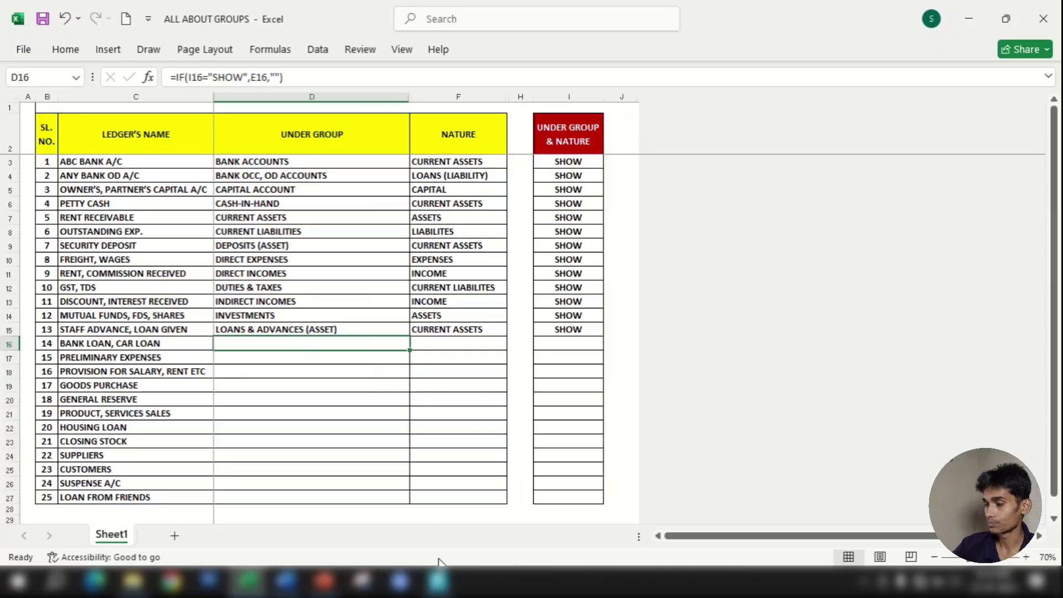
pyautogui.click(437, 581)
pyautogui.write('A')
pyautogui.press('Return')
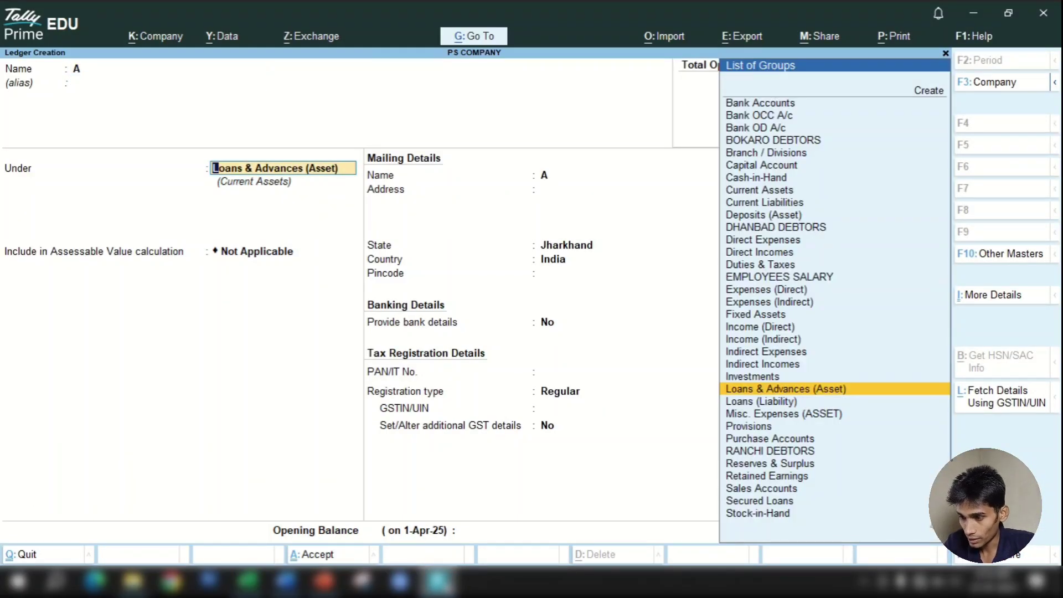
pyautogui.press('Up')
pyautogui.press('Down')
pyautogui.press('Down')
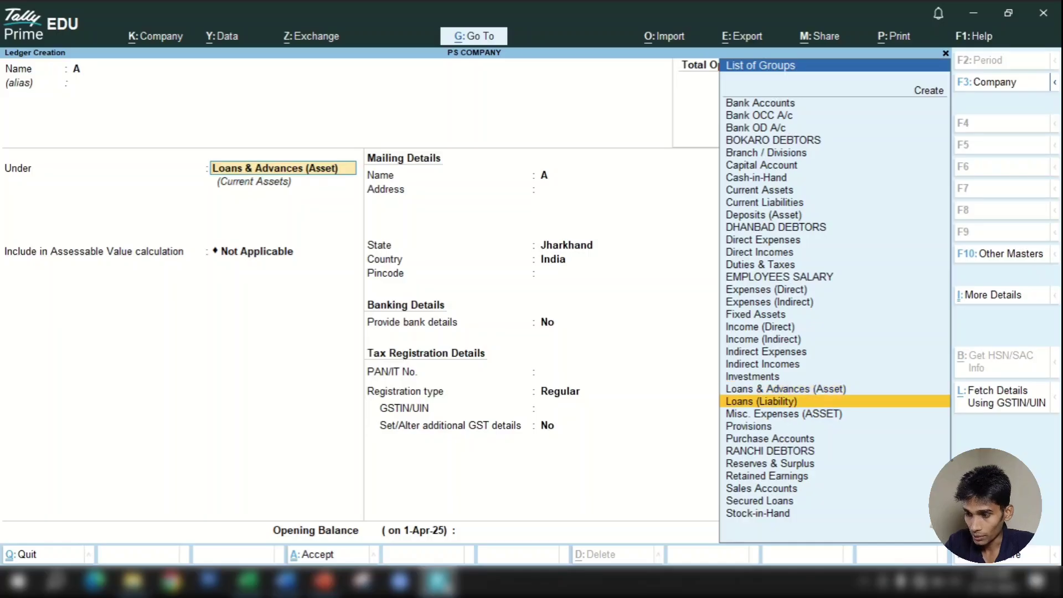
pyautogui.press('BackSpace')
pyautogui.press('BackSpace')
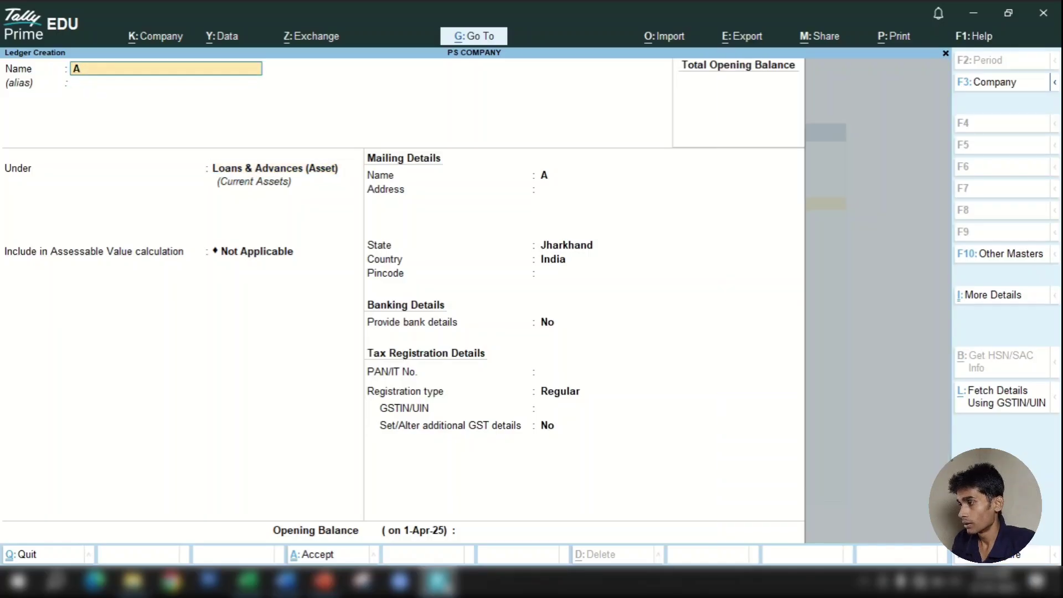
# Step: Name the ledger CAR LOAN A/C and place it under Loans (Liability)
pyautogui.write('LO')
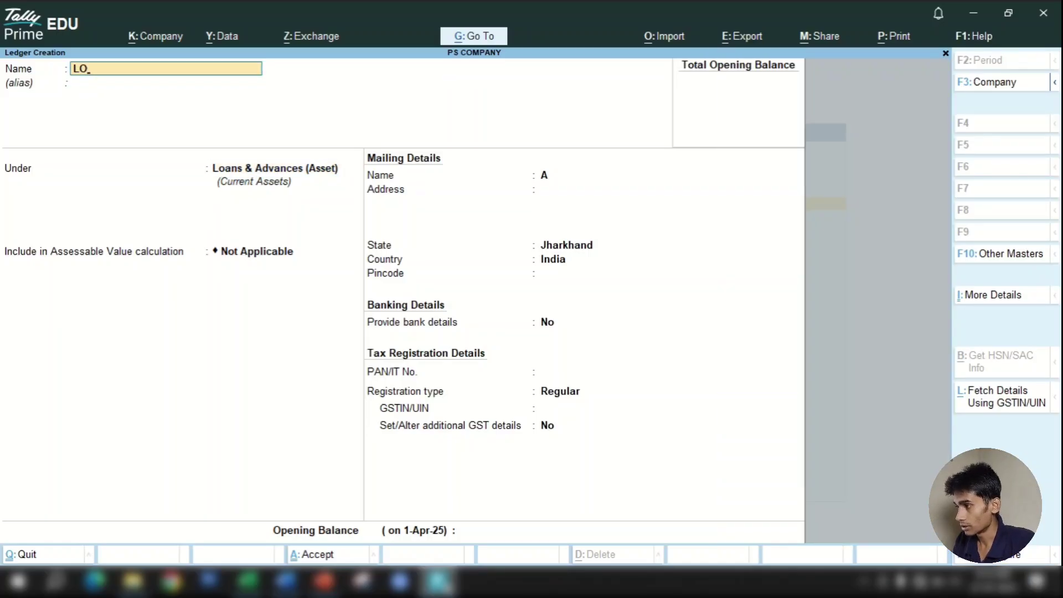
pyautogui.write('A')
pyautogui.press('BackSpace')
pyautogui.press('BackSpace')
pyautogui.press('BackSpace')
pyautogui.write('C')
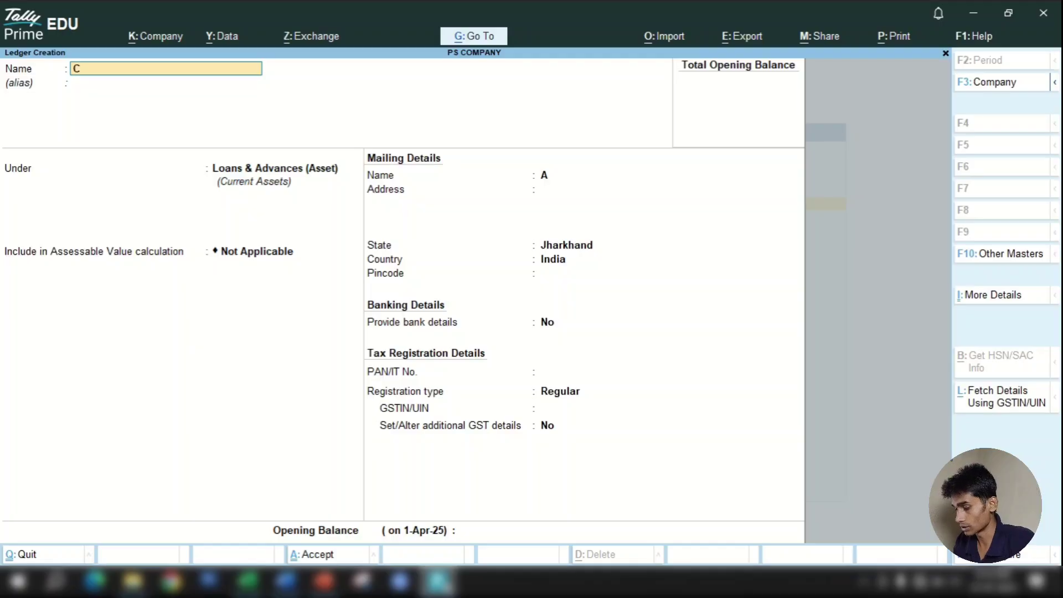
pyautogui.write('AR LOAN')
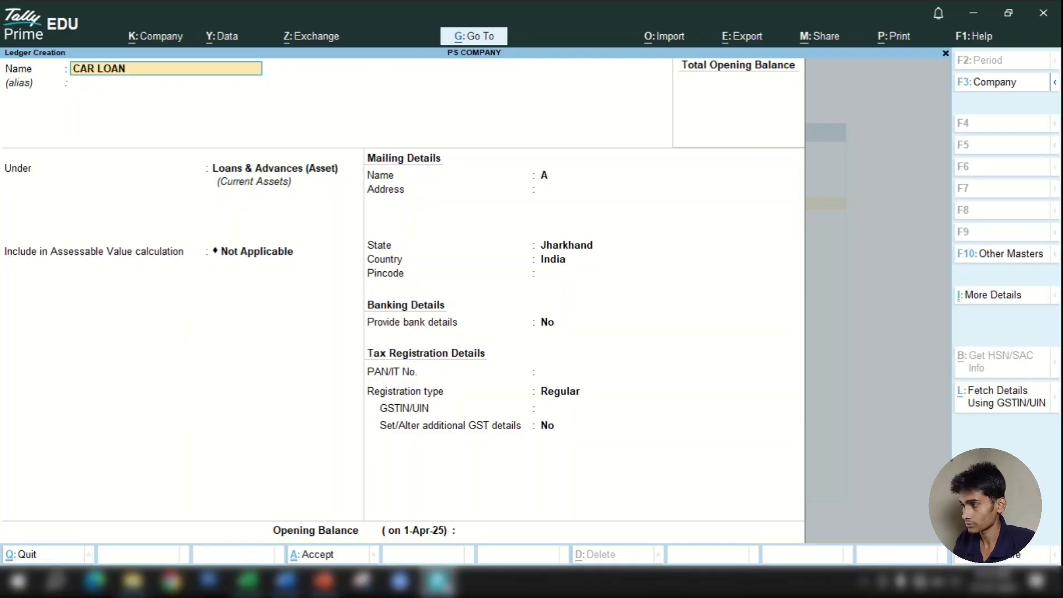
pyautogui.write(' A/C')
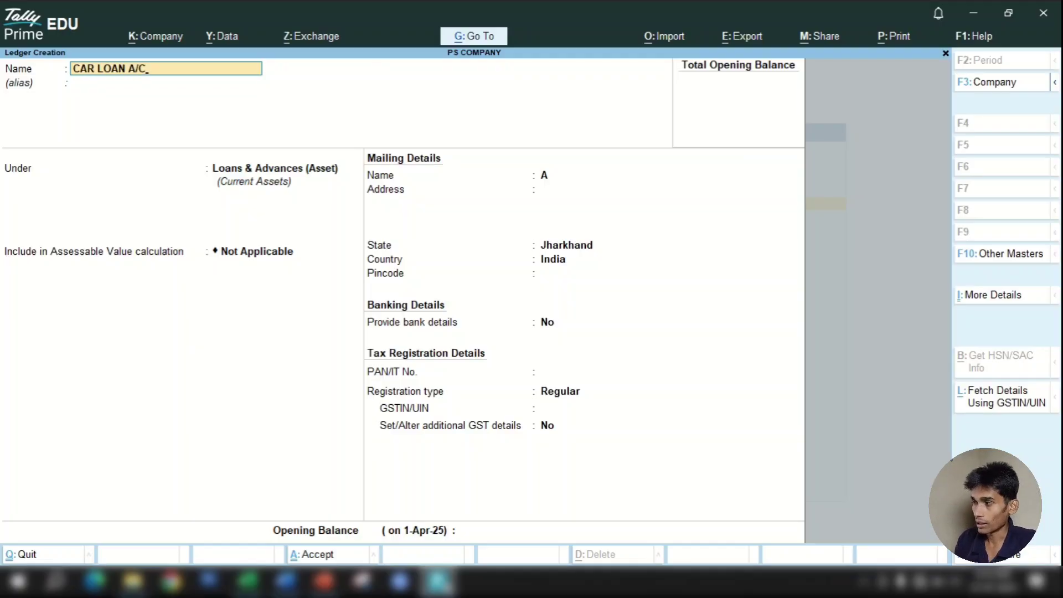
pyautogui.press('Return')
pyautogui.write('LOAN')
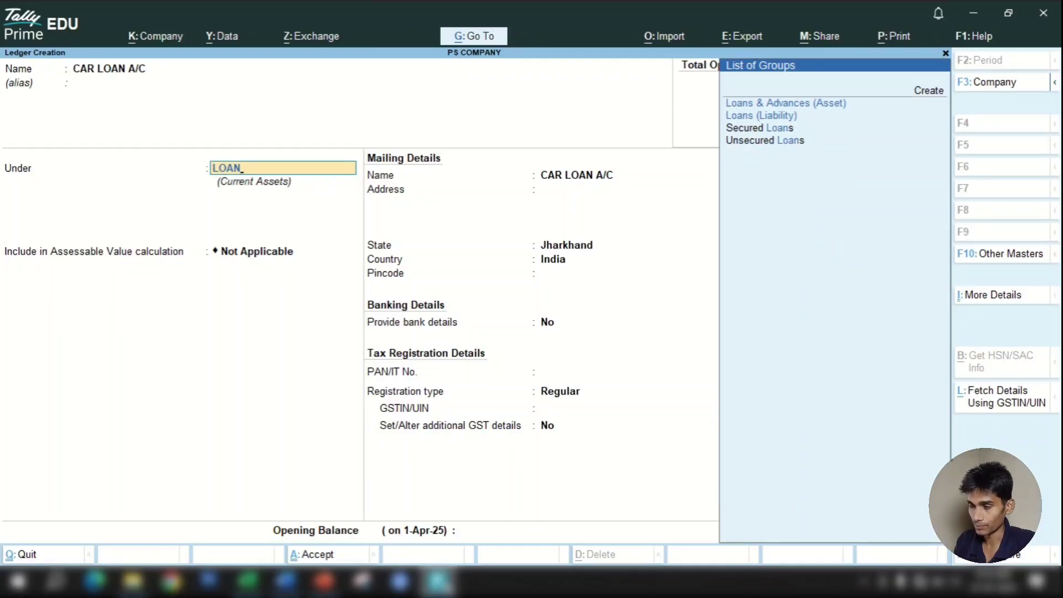
pyautogui.press('Down')
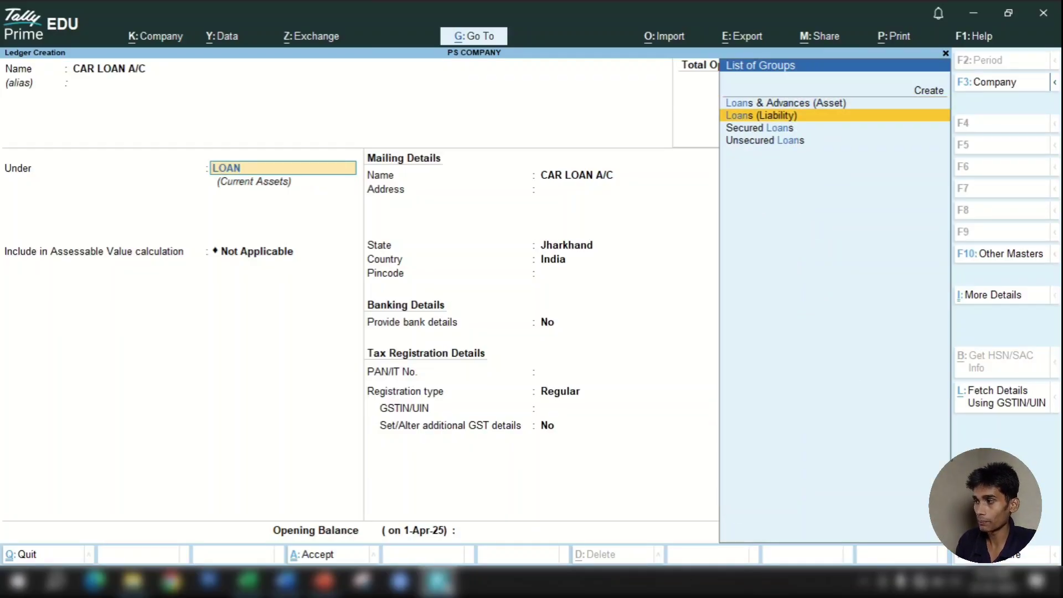
pyautogui.press('Return')
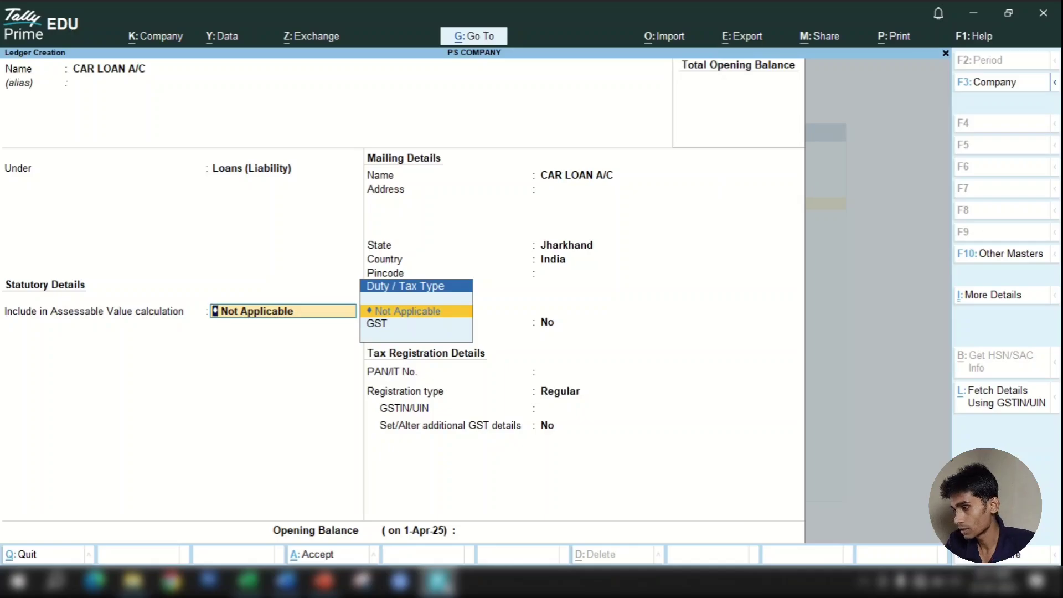
# Step: Keep the default assessable value, mailing and banking details for CAR LOAN A/C and set its registration type to Unknown
pyautogui.press('Return')
pyautogui.press('Return')
pyautogui.press('Return')
pyautogui.press('Return')
pyautogui.press('Return')
pyautogui.press('Return')
pyautogui.press('Return')
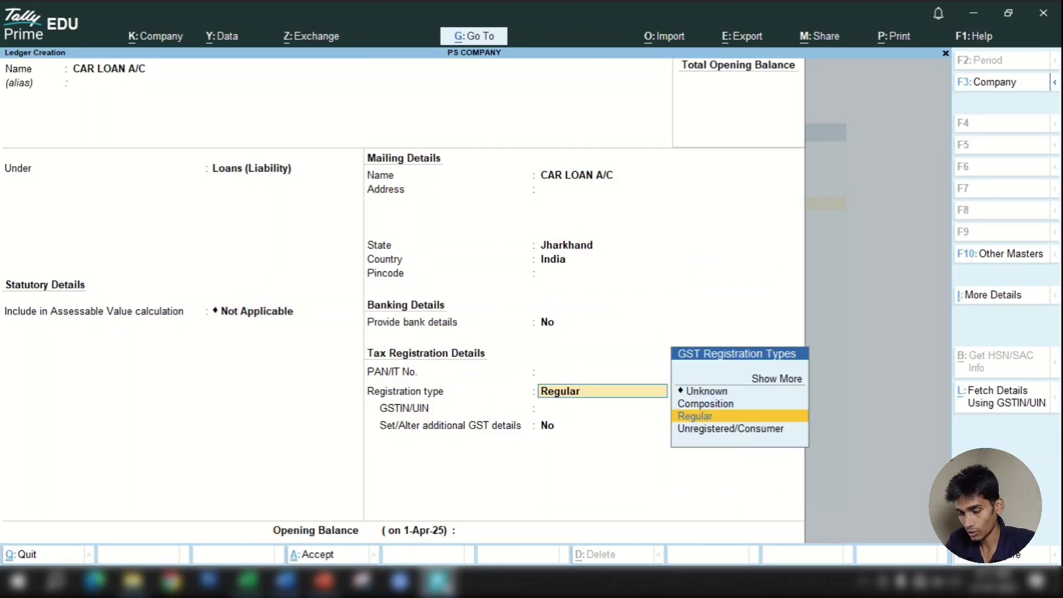
pyautogui.press('Up')
pyautogui.press('Up')
pyautogui.press('Return')
# Step: Leave the GSTIN/UIN and opening balance blank and save the CAR LOAN A/C ledger
pyautogui.press('Return')
pyautogui.press('Return')
pyautogui.press('Return')
pyautogui.press('Return')
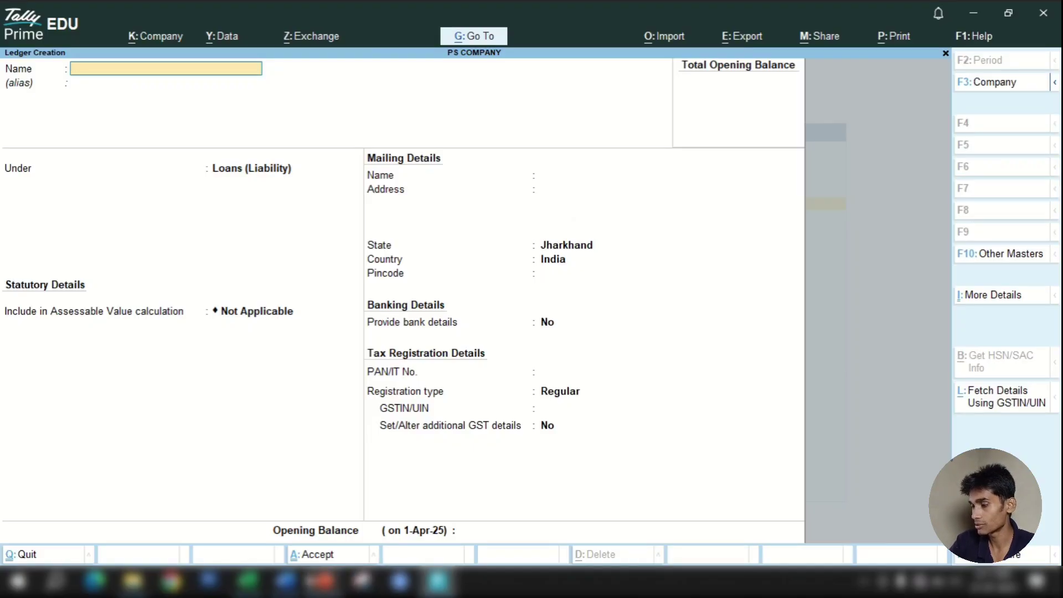
# Step: In the Excel list, enter SHOW for BANK LOAN, CAR LOAN and review its group
pyautogui.click(249, 586)
pyautogui.click(571, 341)
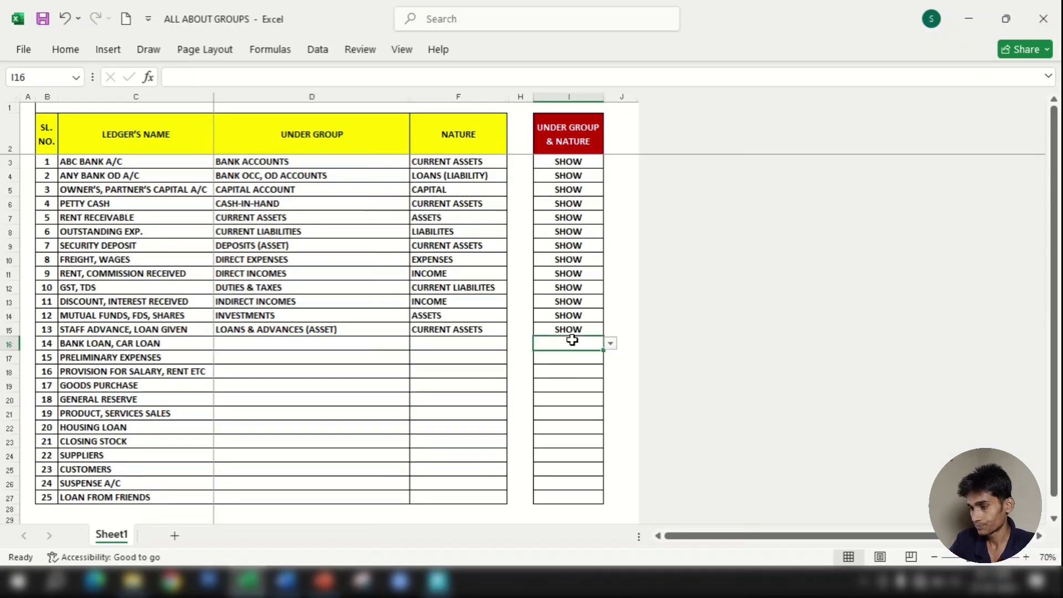
pyautogui.write('SHIW')
pyautogui.press('Return')
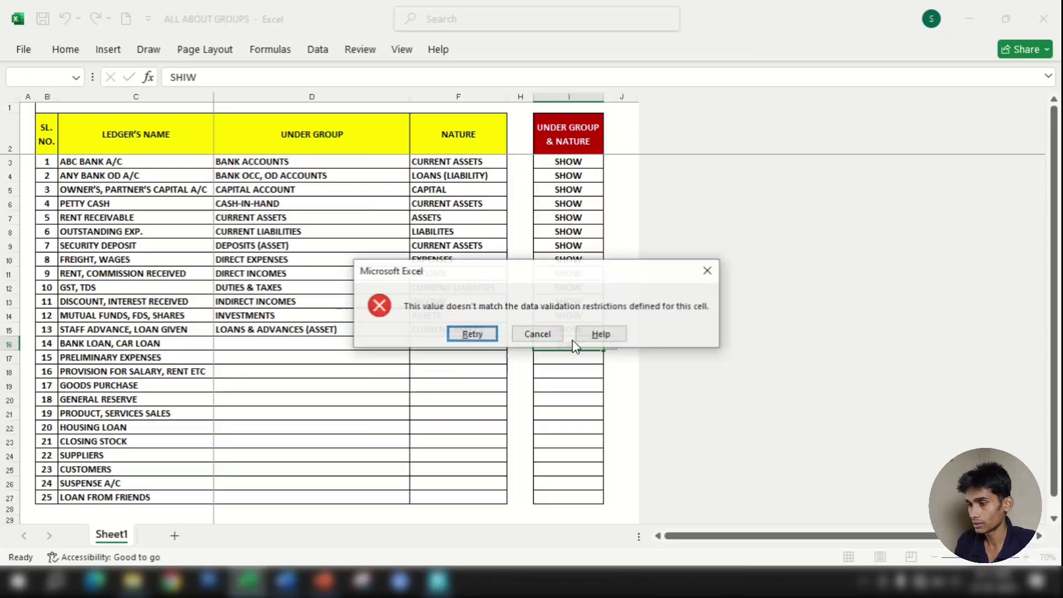
pyautogui.click(552, 333)
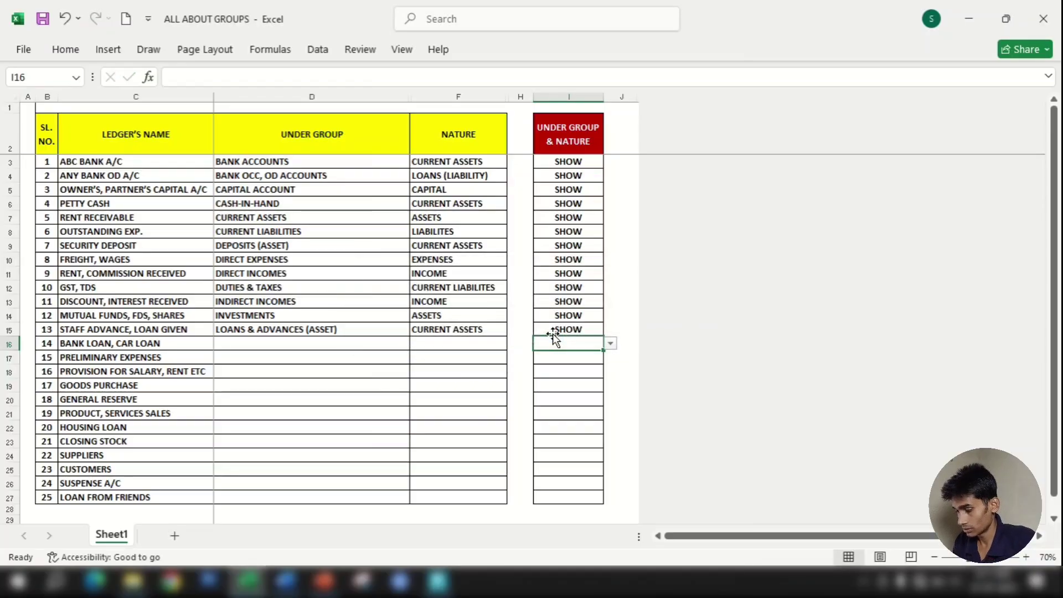
pyautogui.write('SHOW')
pyautogui.press('Return')
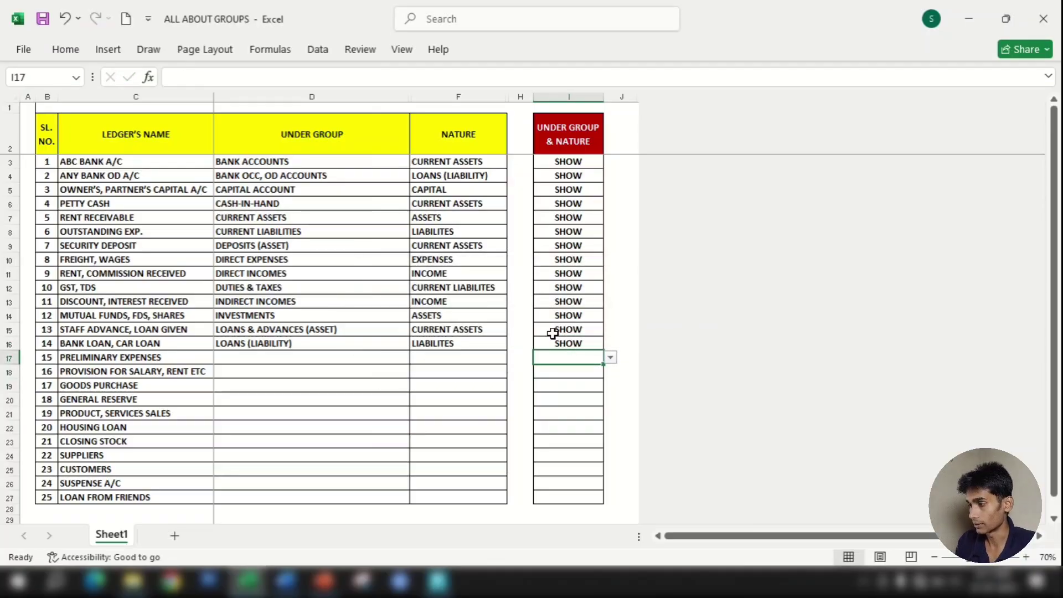
pyautogui.click(330, 340)
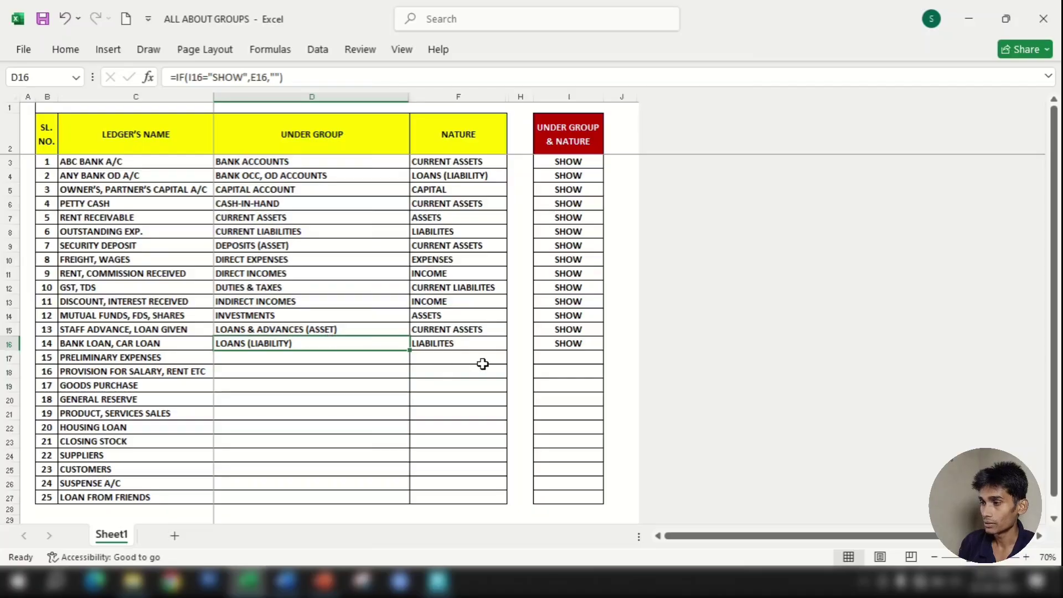
# Step: In TallyPrime, give the new ledger the placeholder name A and look up Misc. Expenses (ASSET) in the group list
pyautogui.click(294, 361)
pyautogui.click(437, 581)
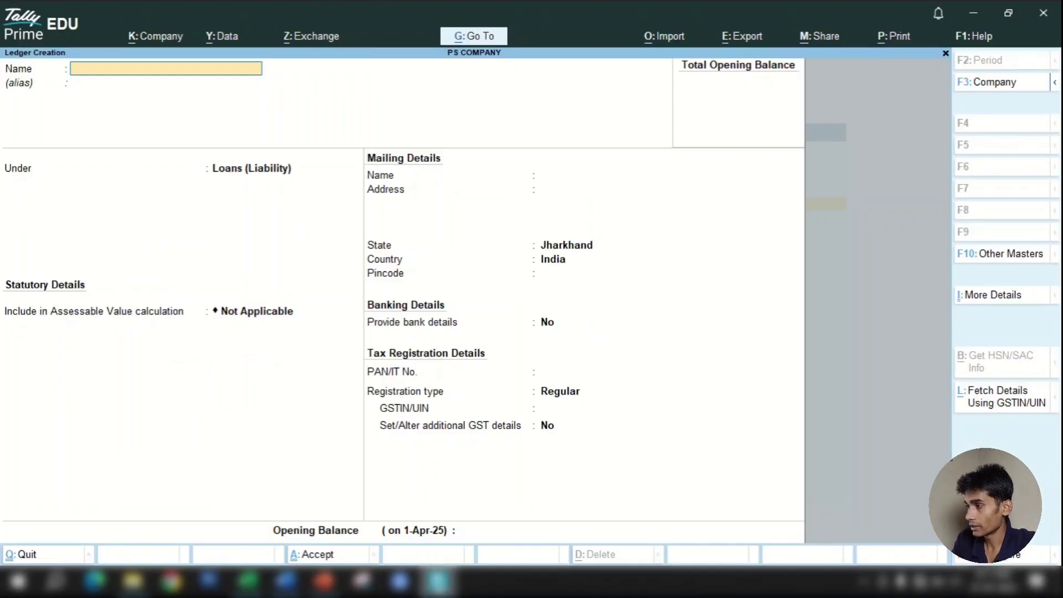
pyautogui.write('A')
pyautogui.press('Return')
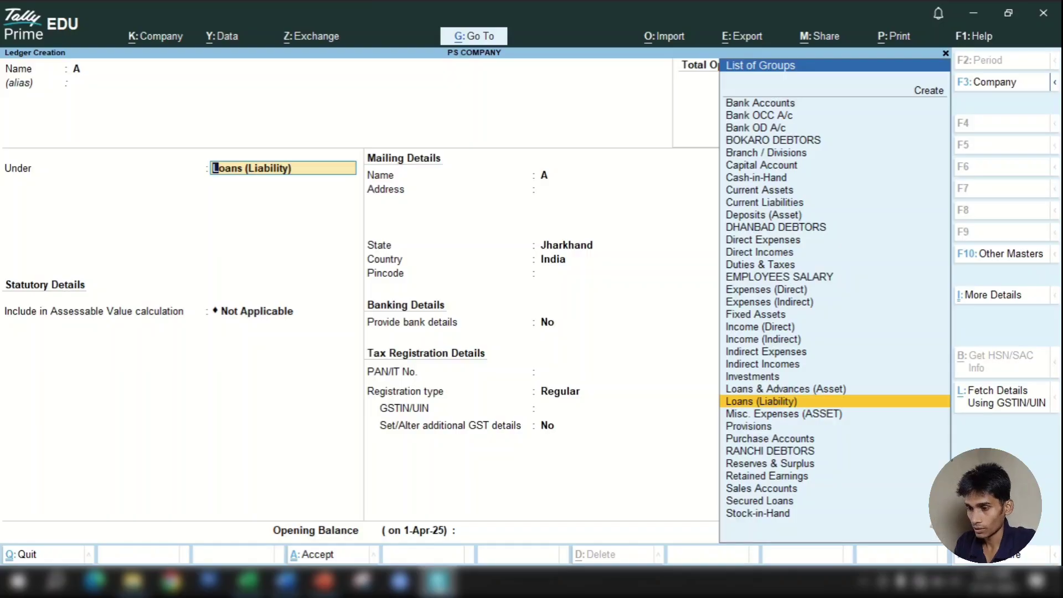
pyautogui.press('Down')
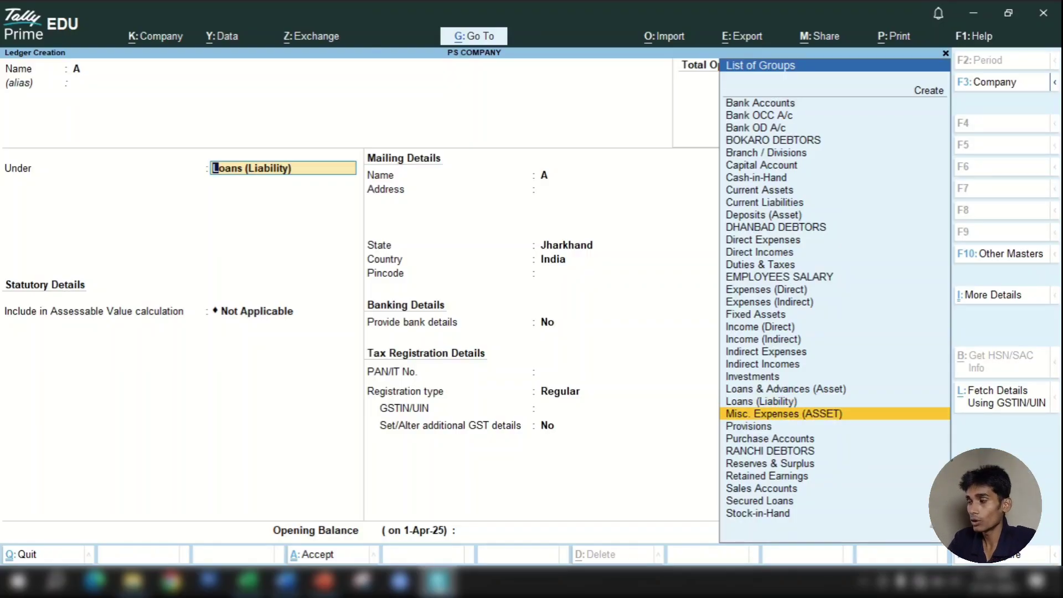
# Step: Name the ledger PRELIMINARY EXP. and place it under Misc. Expenses (ASSET)
pyautogui.click(166, 68)
pyautogui.write('PRELIMINARY EXP.')
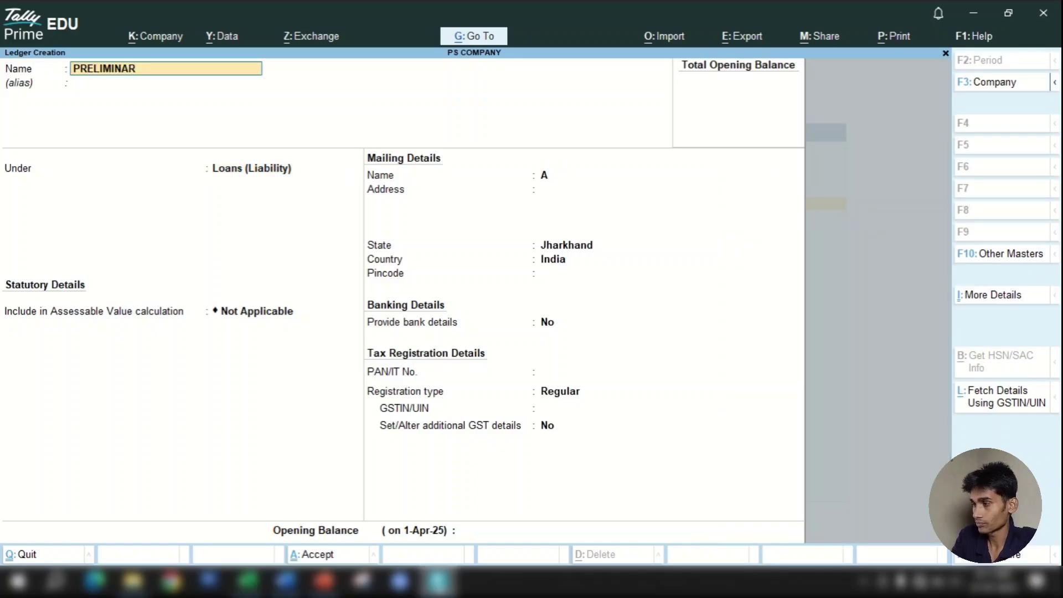
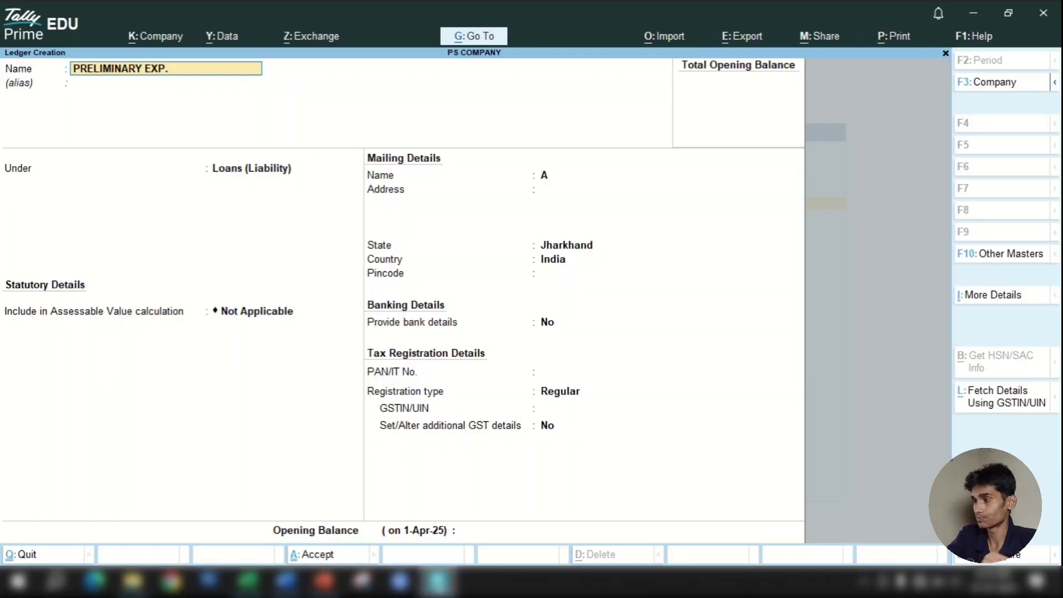
pyautogui.press('Return')
pyautogui.write('MISC')
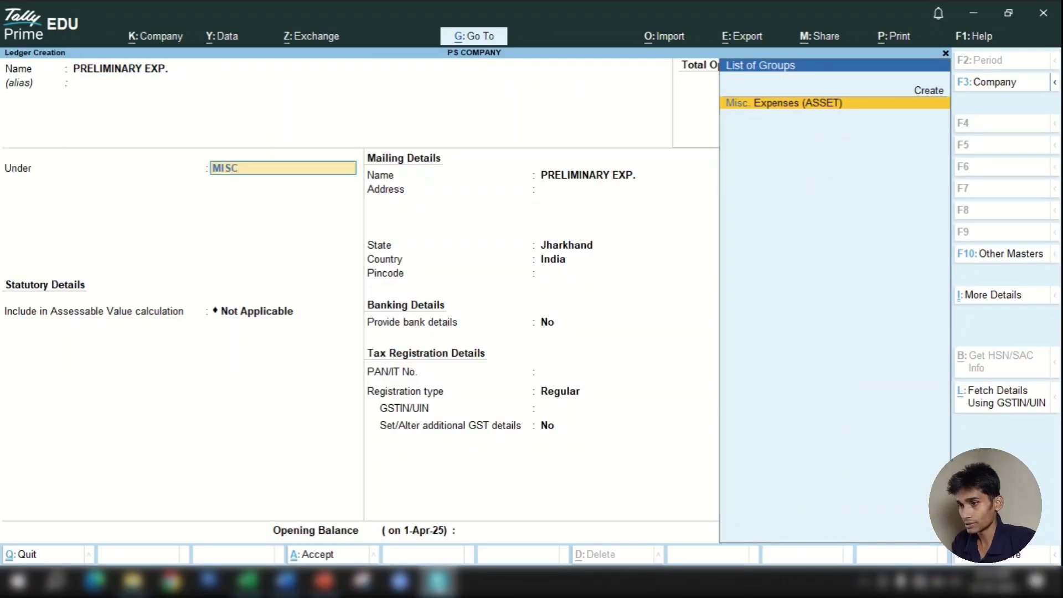
pyautogui.press('Return')
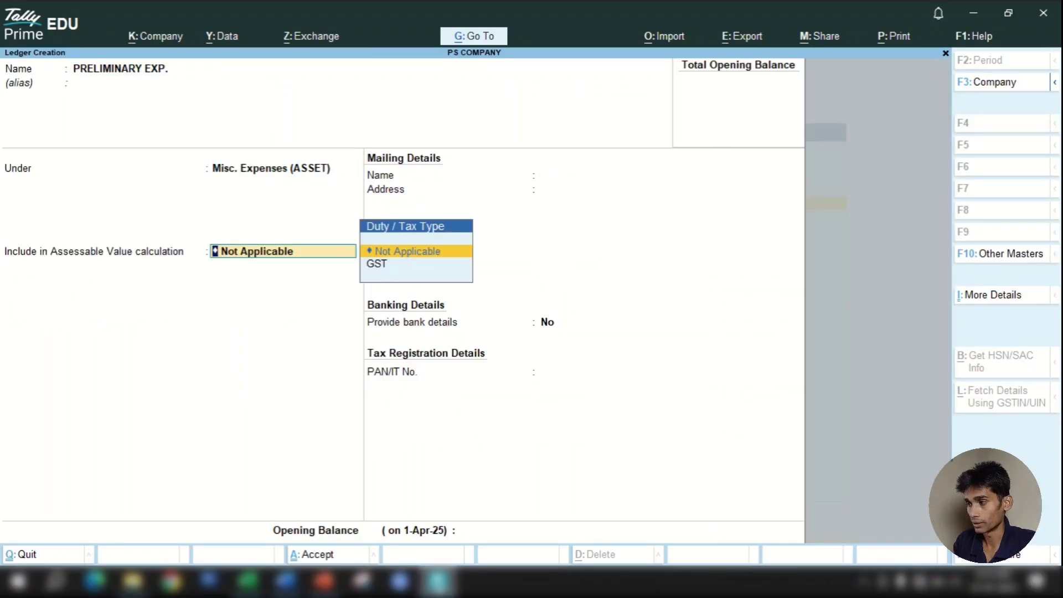
# Step: Keep the remaining default details for PRELIMINARY EXP. and save the ledger
pyautogui.press('Return')
pyautogui.press('Return')
pyautogui.press('Return')
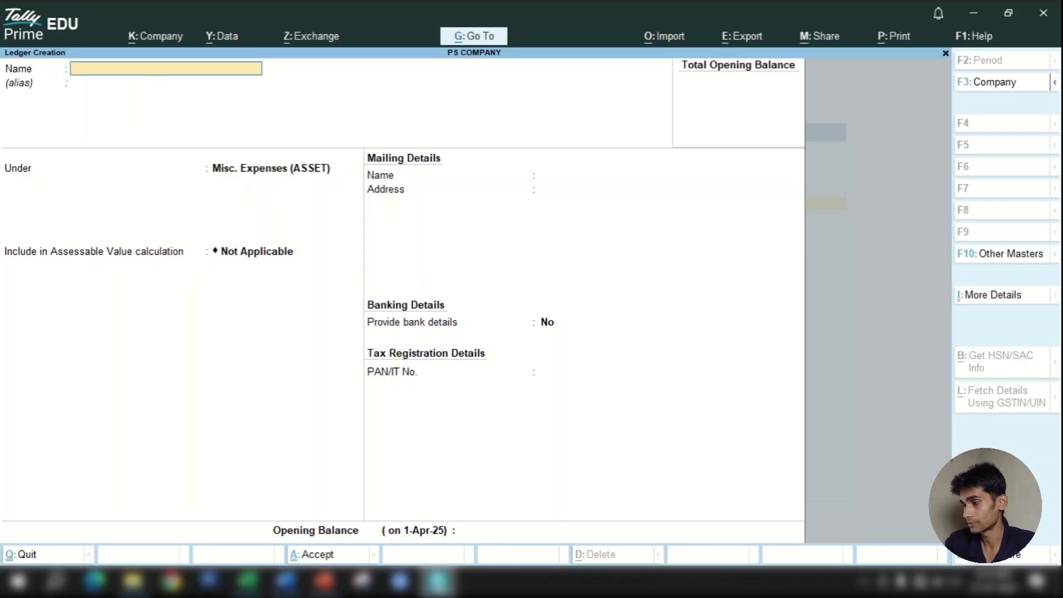
# Step: In the Excel list, enter SHOW for PRELIMINARY EXPENSES and review its group
pyautogui.click(248, 582)
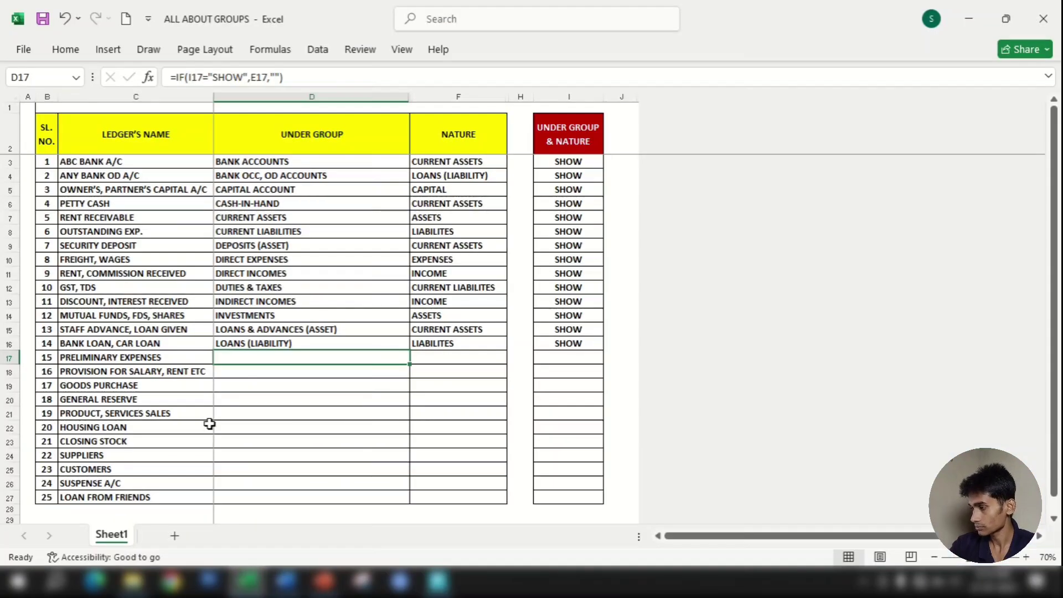
pyautogui.click(551, 357)
pyautogui.write('SHOW')
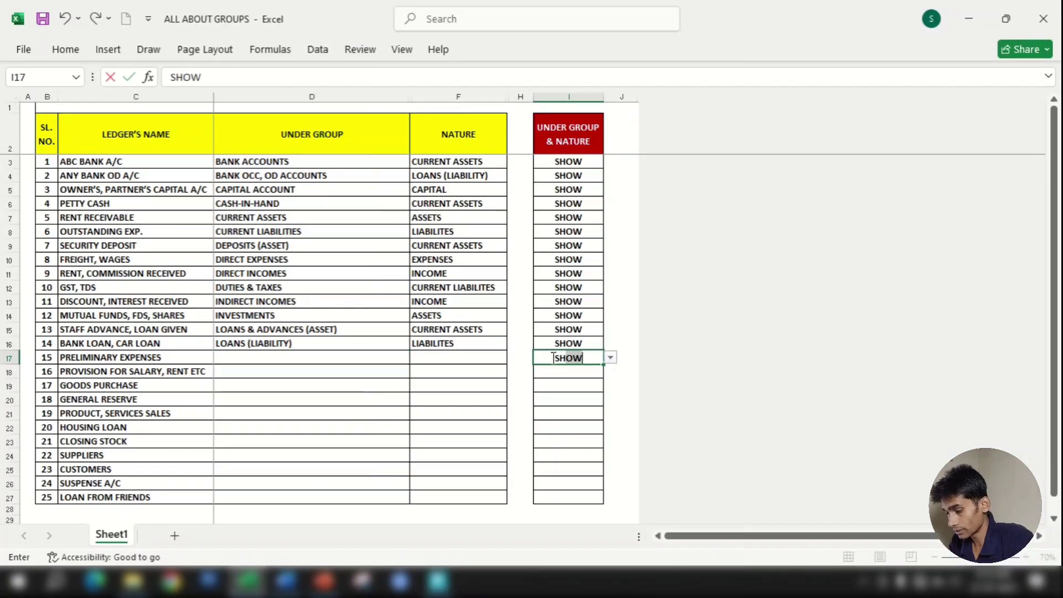
pyautogui.press('Return')
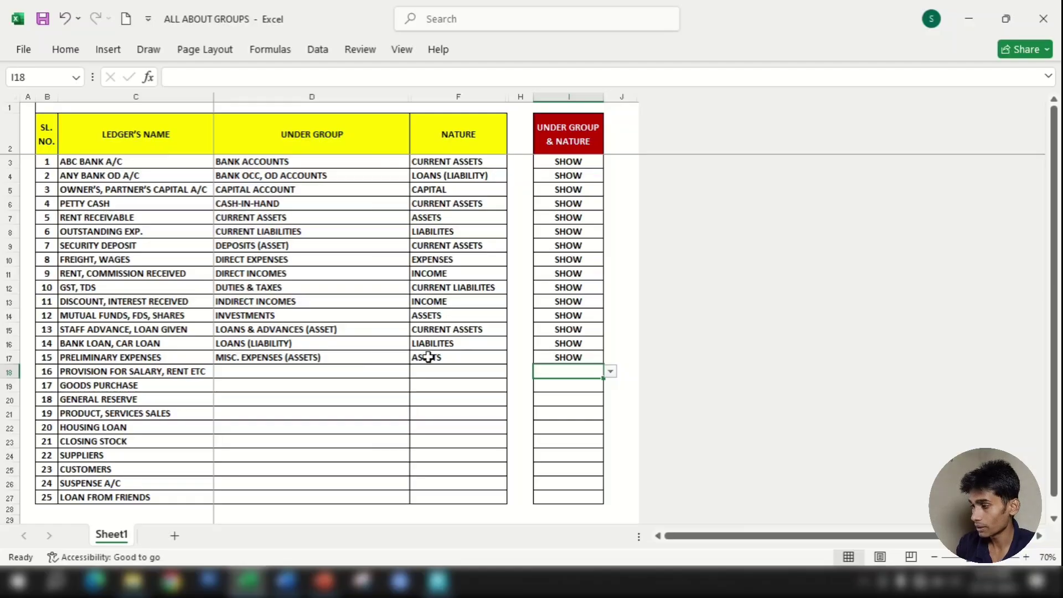
pyautogui.click(332, 357)
# Step: In TallyPrime, give the new ledger the placeholder name A and look up Provisions in the group list
pyautogui.click(275, 375)
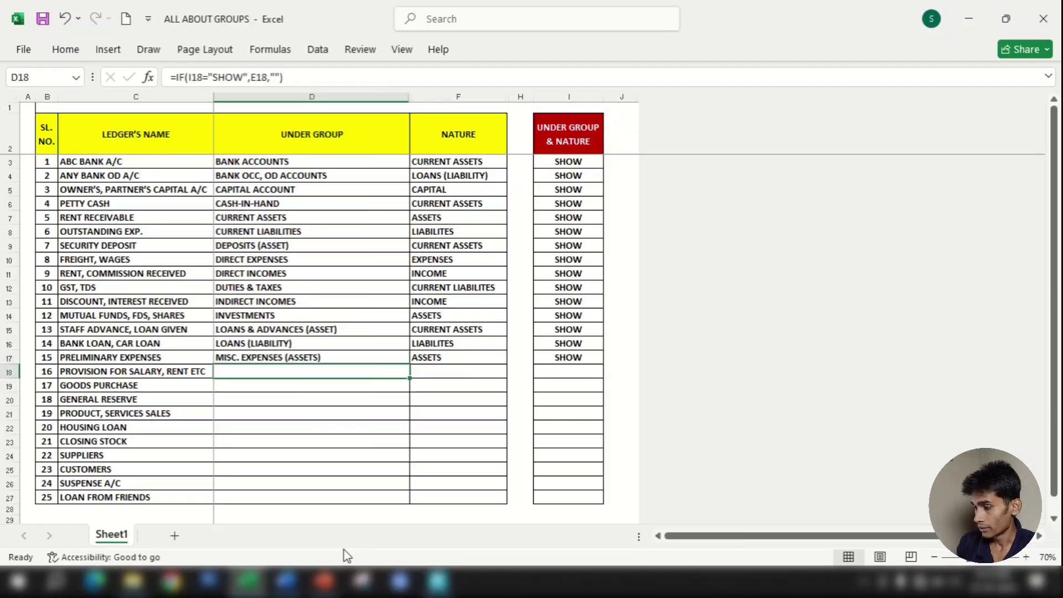
pyautogui.hotkey('alt', 'Tab')
pyautogui.write('A')
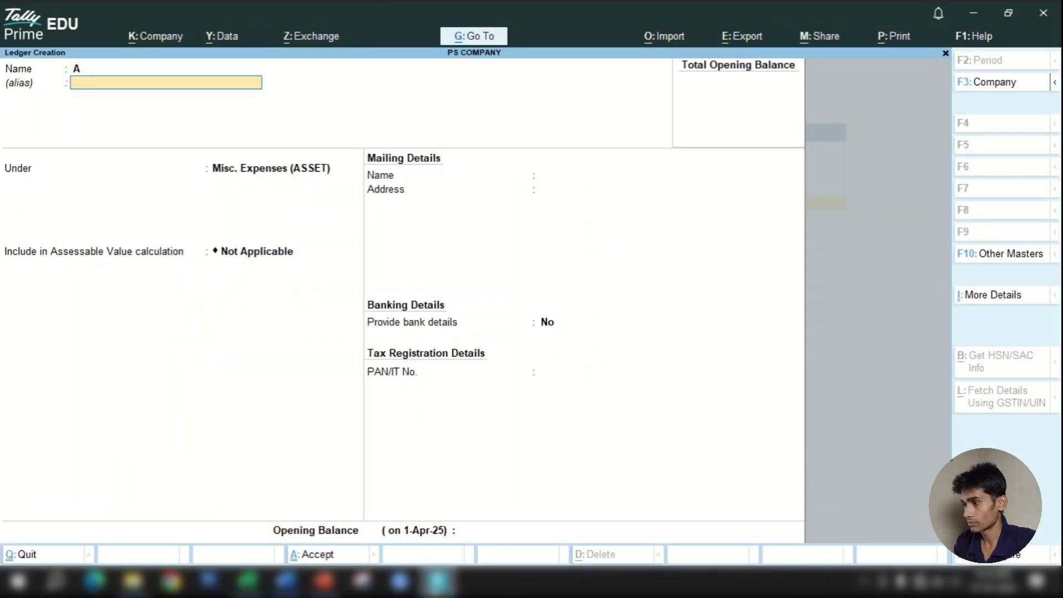
pyautogui.press('Return')
pyautogui.press('Down')
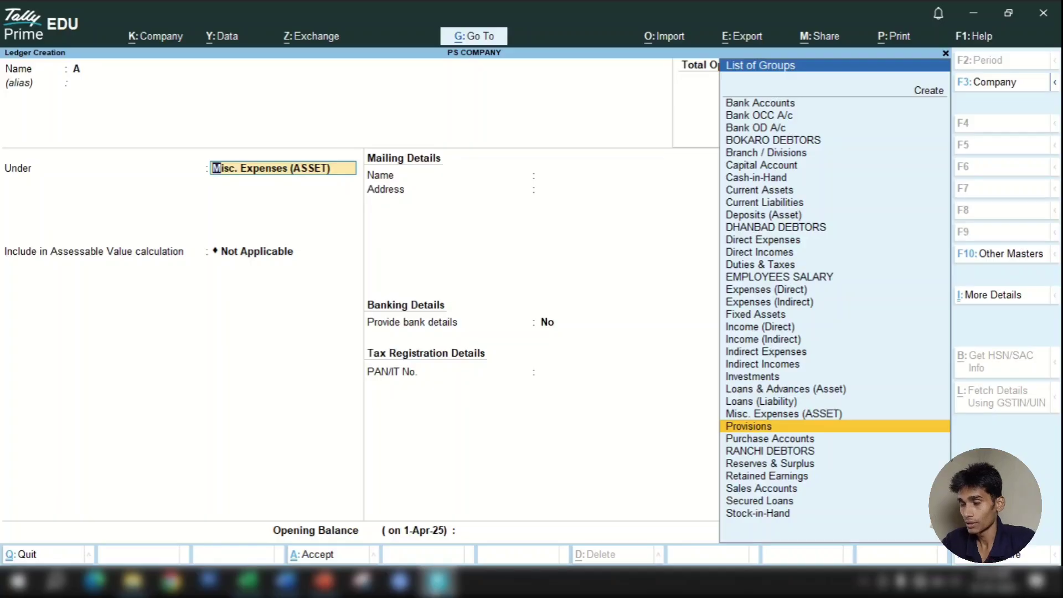
# Step: Replace the new ledger's placeholder name with PROVISION FOR SALARY
pyautogui.hotkey('shift', 'Tab')
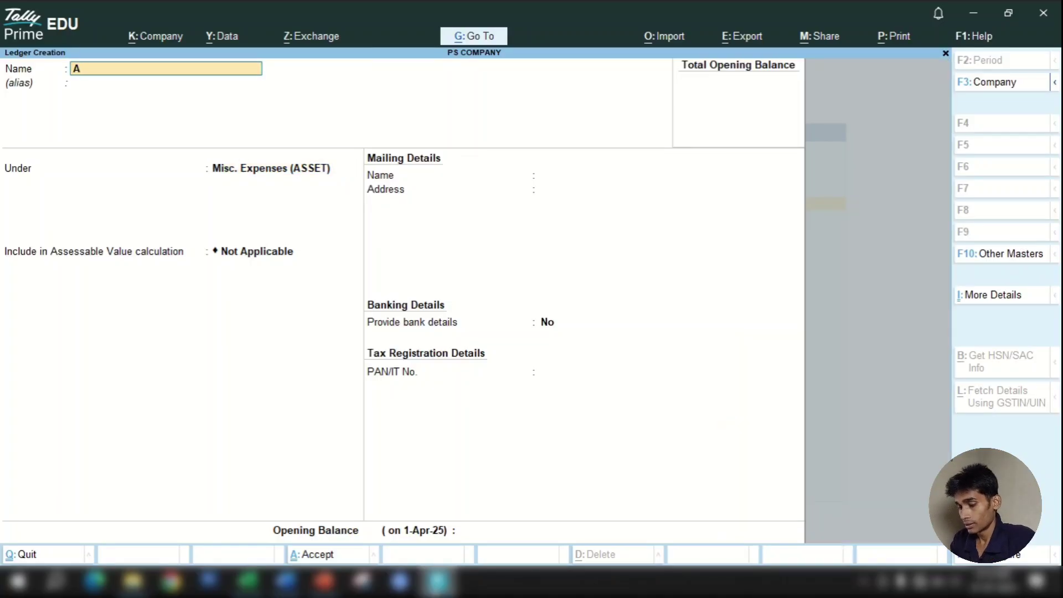
pyautogui.write('PRO')
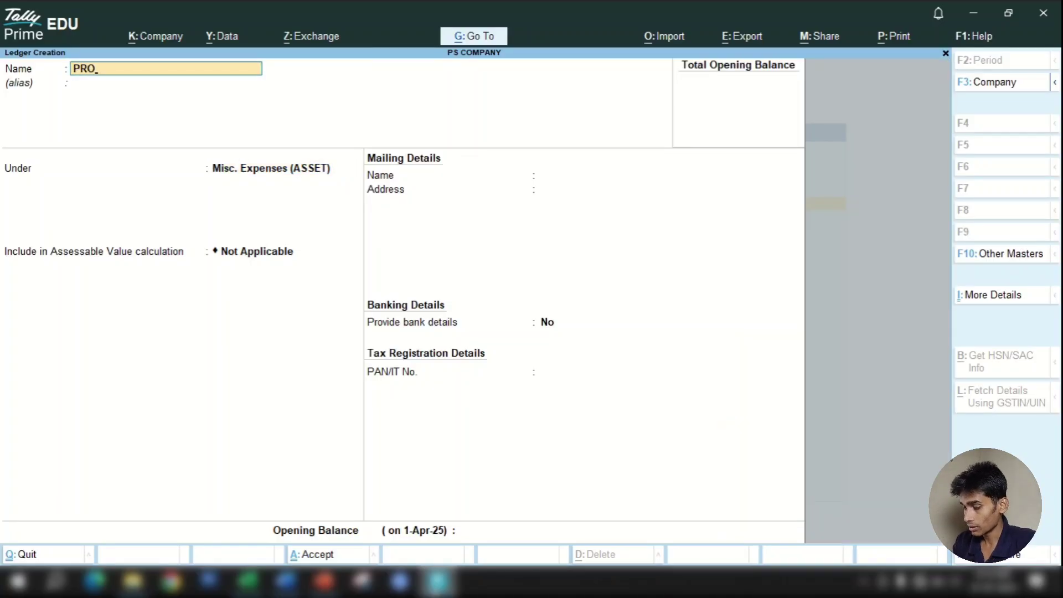
pyautogui.write('VISION')
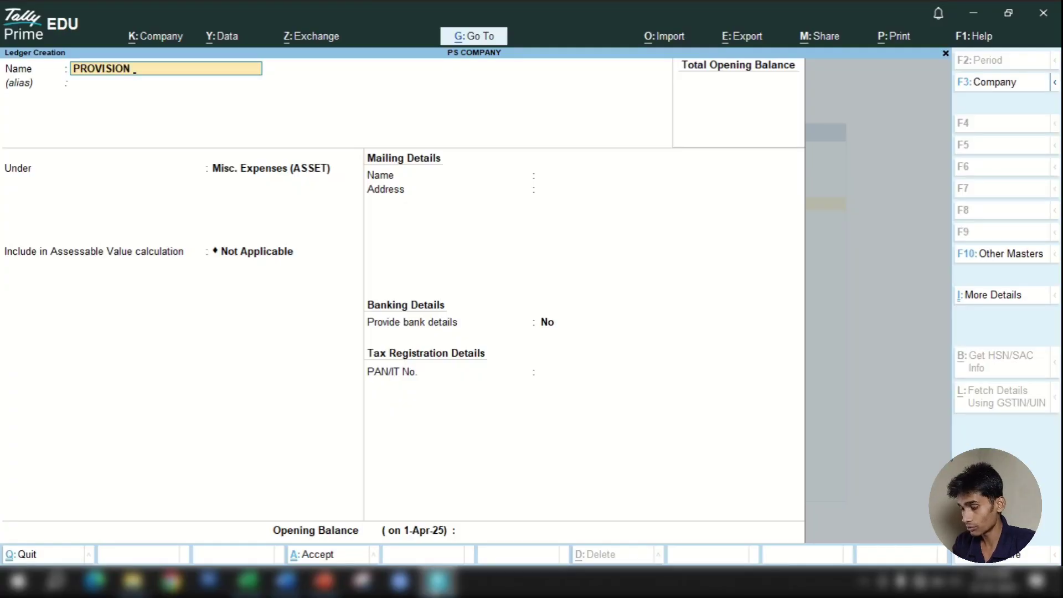
pyautogui.write(' FOR SALARY')
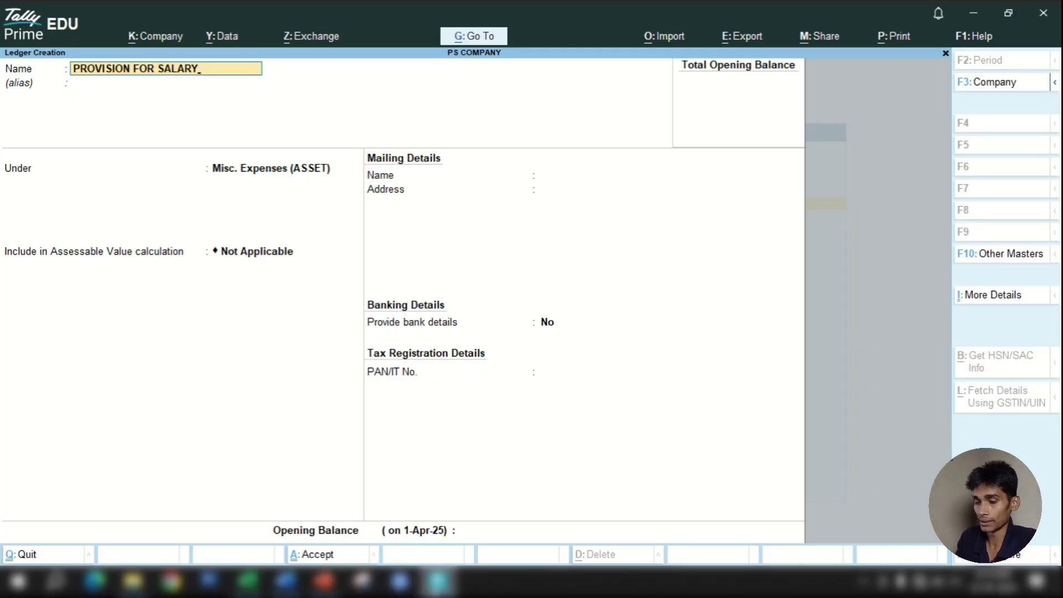
# Step: Place PROVISION FOR SALARY under Provisions, keep the remaining default details, and save the ledger
pyautogui.press('Return')
pyautogui.write('PR')
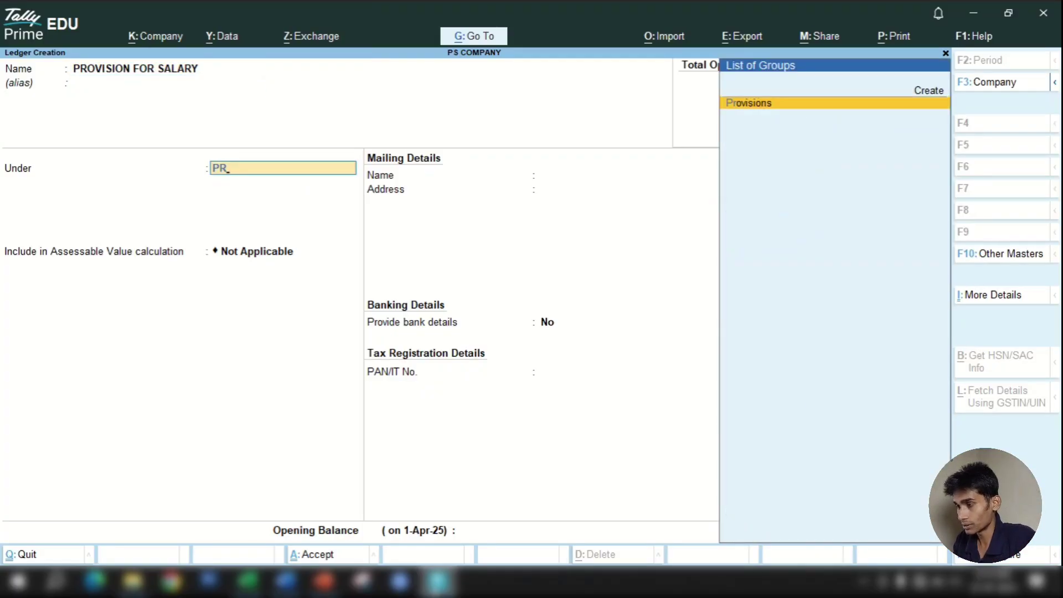
pyautogui.write('P')
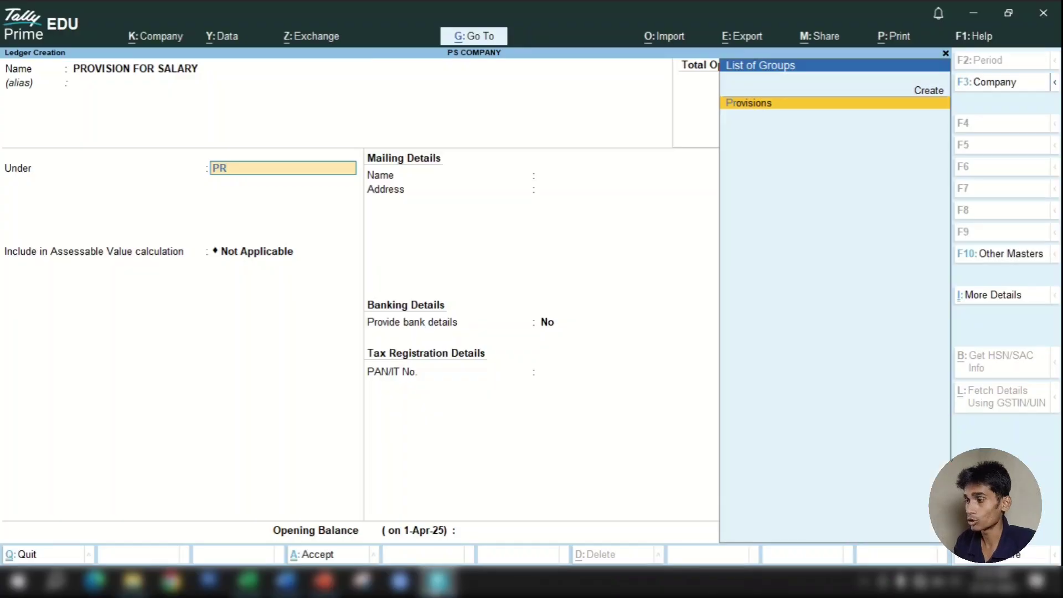
pyautogui.press('Return')
pyautogui.press('Return')
pyautogui.press('Return')
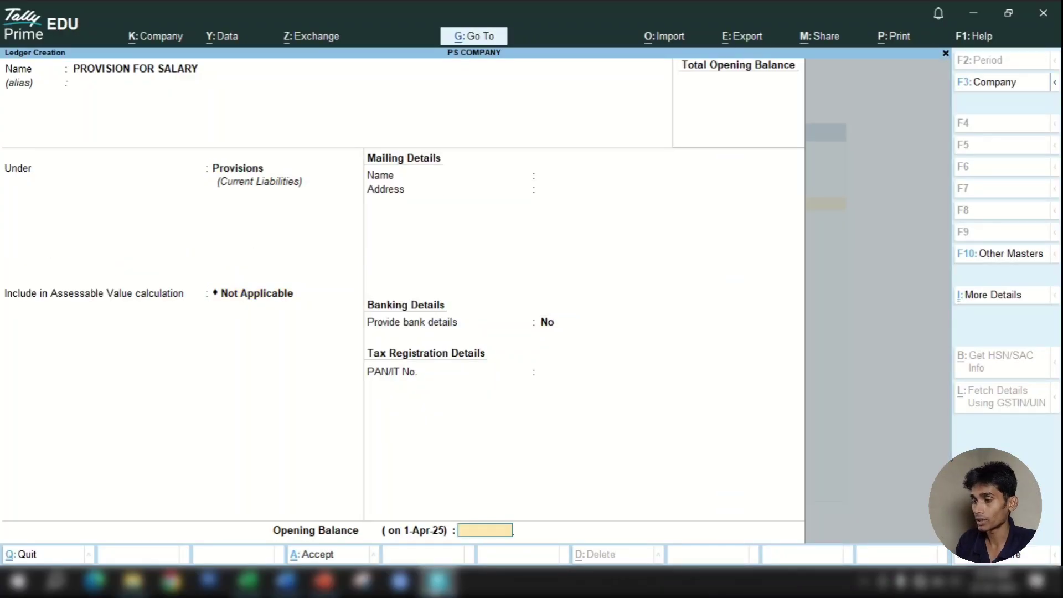
pyautogui.press('Return')
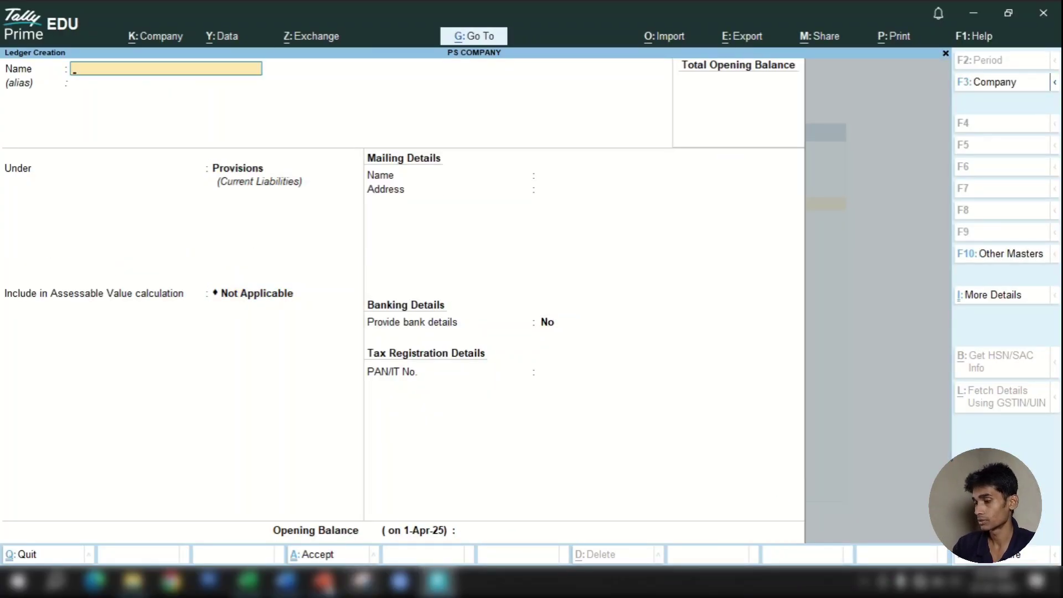
# Step: In the Excel list, enter SHOW for PROVISION FOR SALARY, RENT ETC and review its group
pyautogui.click(248, 580)
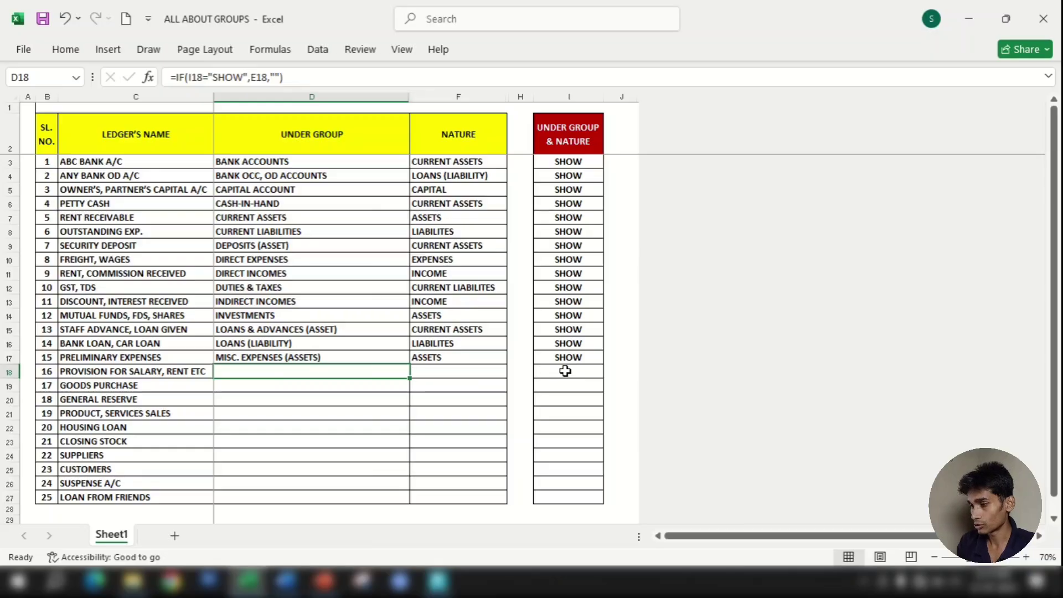
pyautogui.write('SHOW')
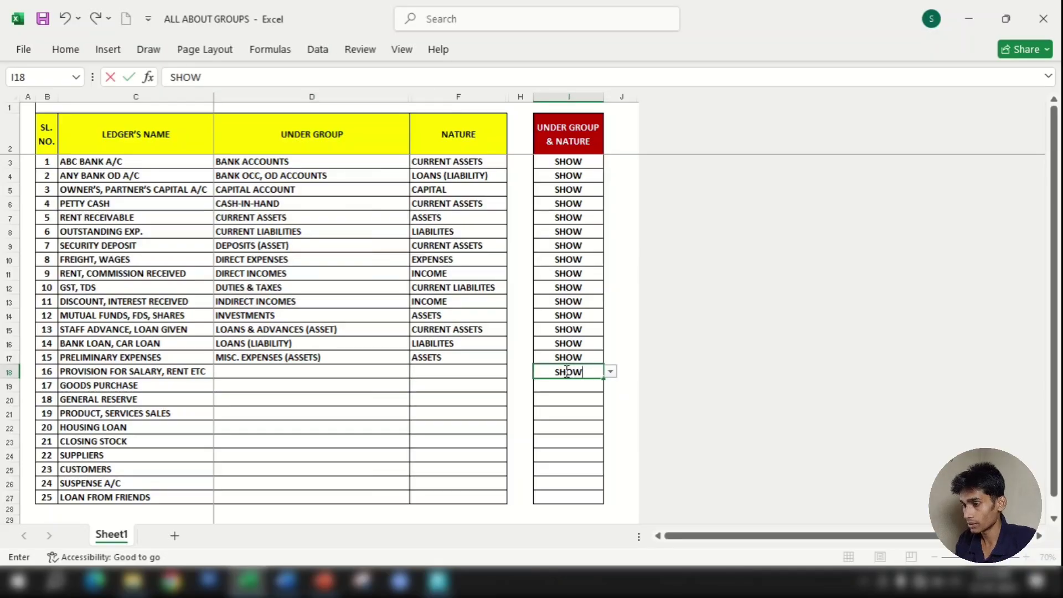
pyautogui.press('Return')
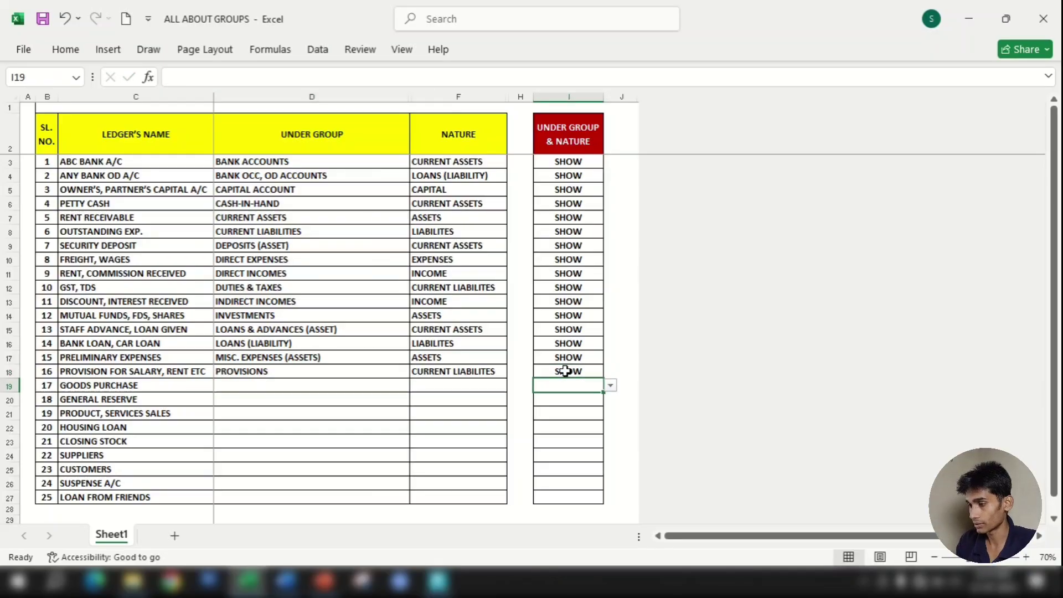
pyautogui.click(315, 369)
# Step: Enter SHOW for GOODS PURCHASE in the UNDER GROUP & NATURE column
pyautogui.click(247, 383)
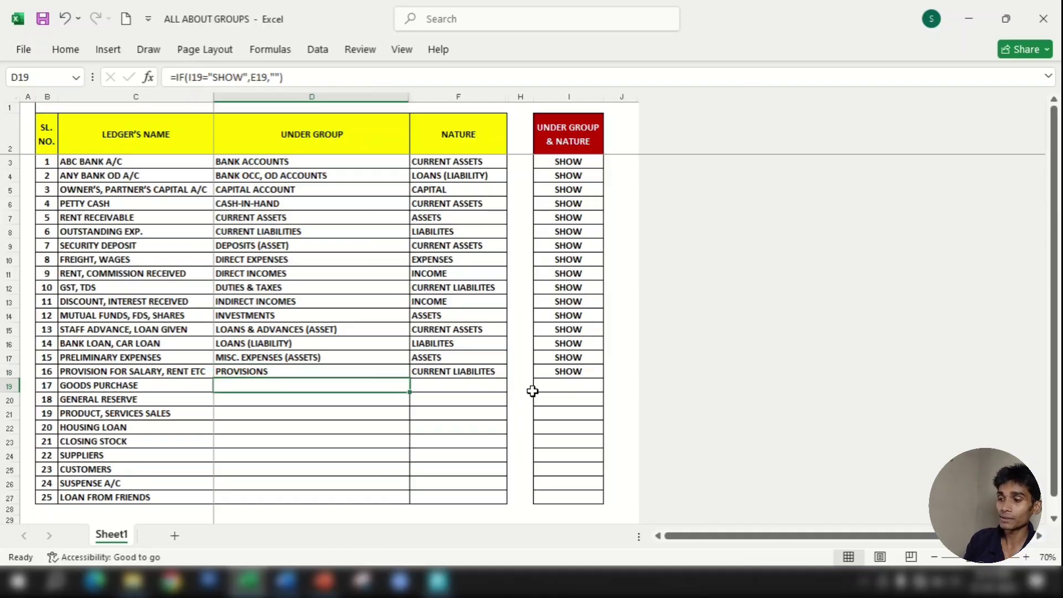
pyautogui.click(561, 385)
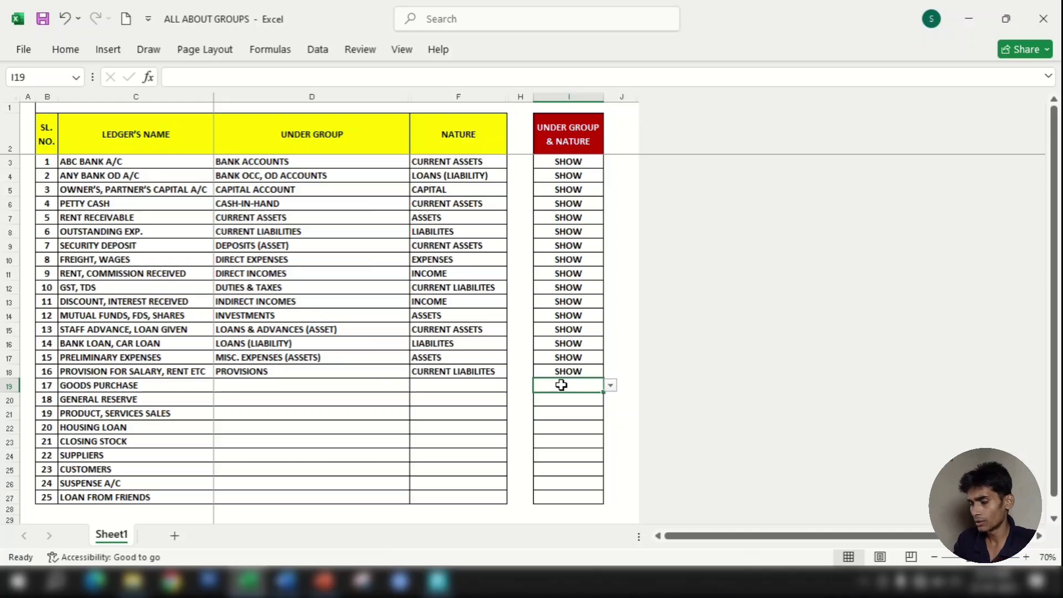
pyautogui.write('SHOW')
pyautogui.press('Return')
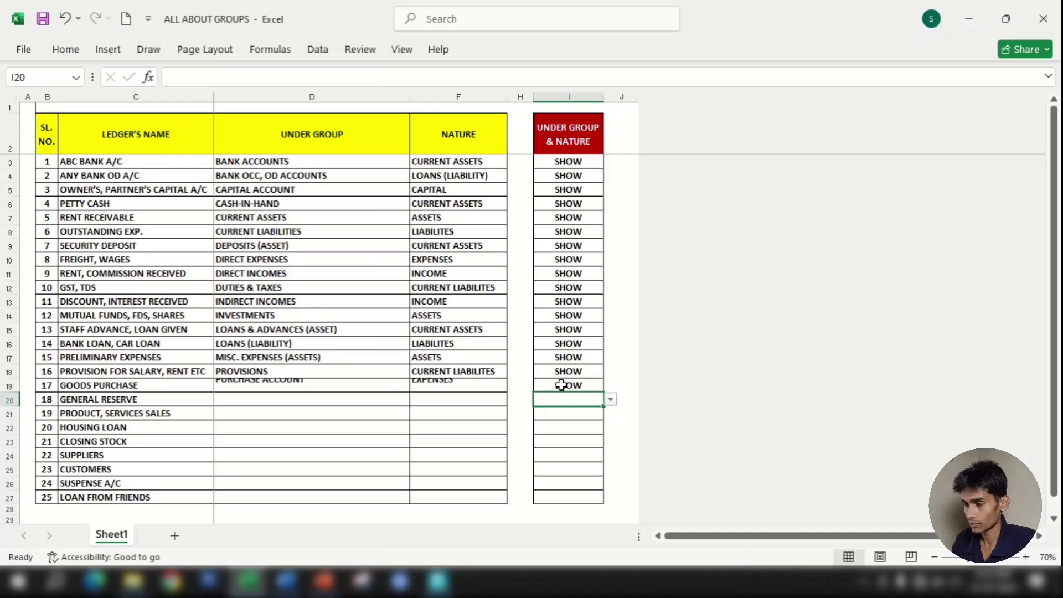
pyautogui.click(272, 402)
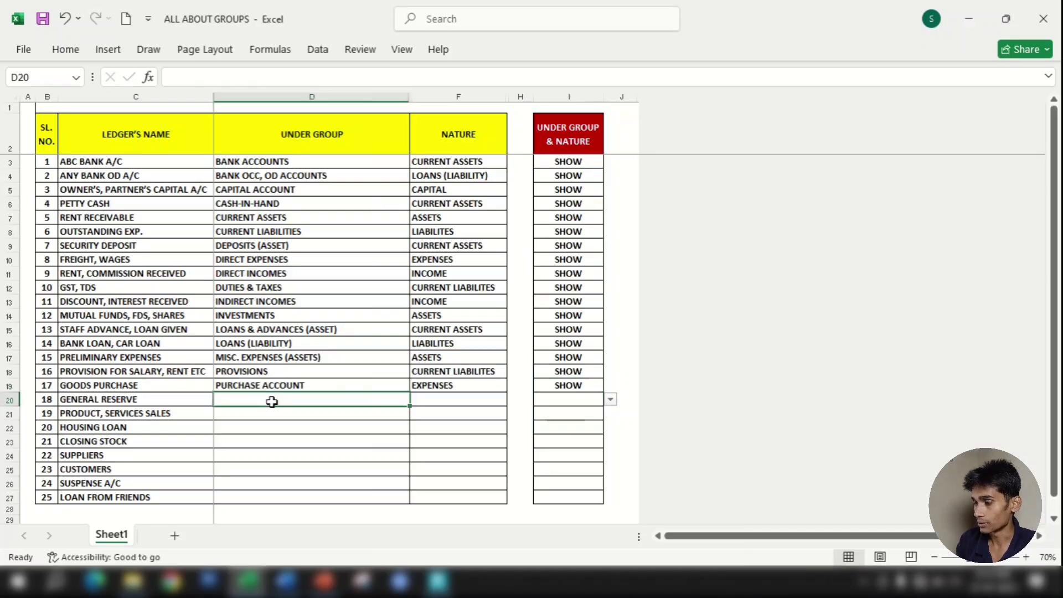
# Step: In TallyPrime, name the new ledger GENERAL RESERVE and place it under Reserves & Surplus
pyautogui.click(438, 581)
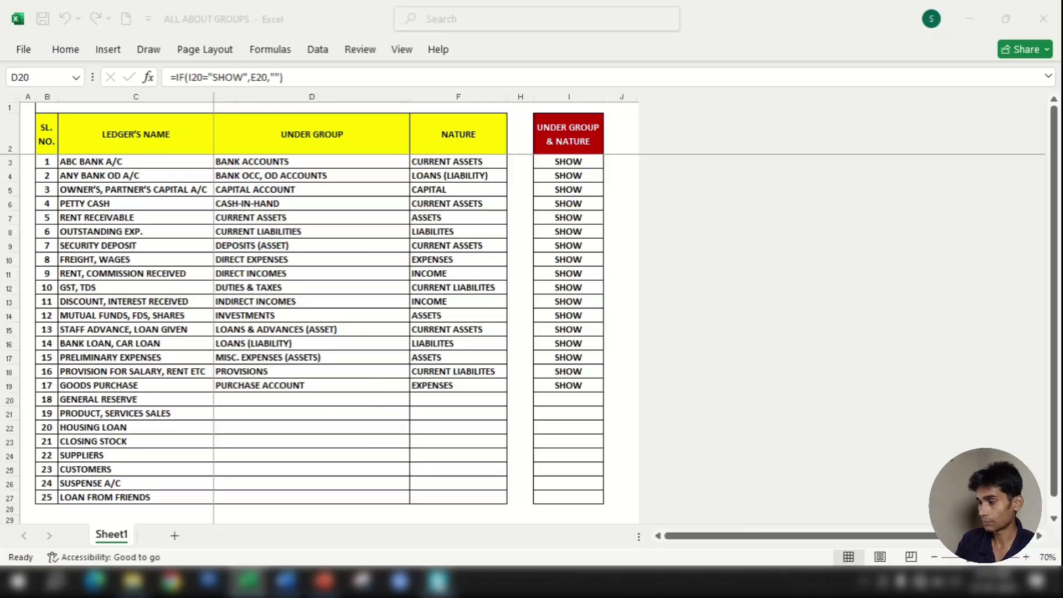
pyautogui.write('GENERAL RESERVE')
pyautogui.press('Return')
pyautogui.write('RE')
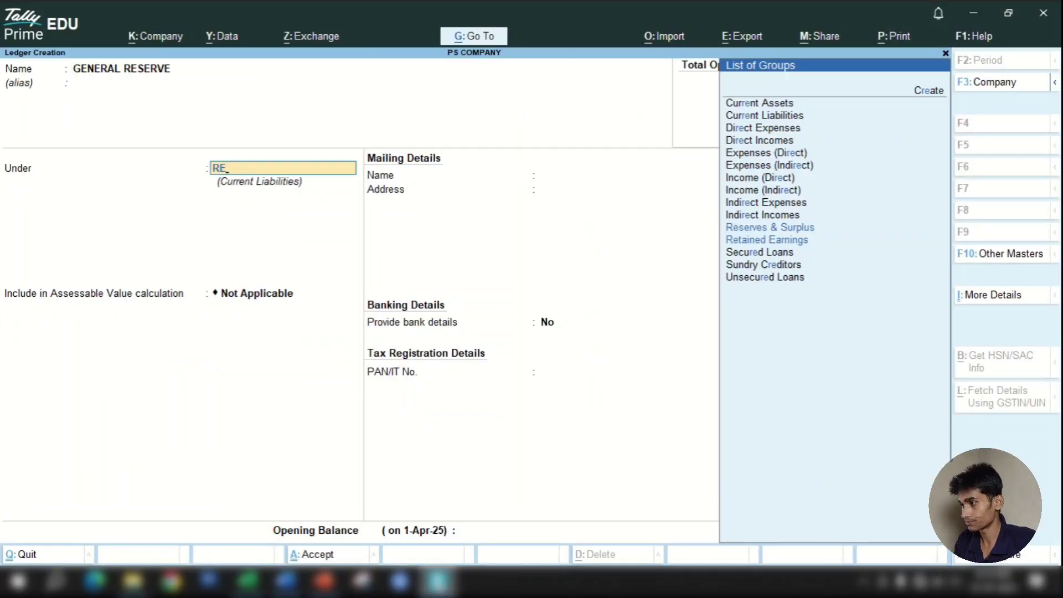
pyautogui.write('SER')
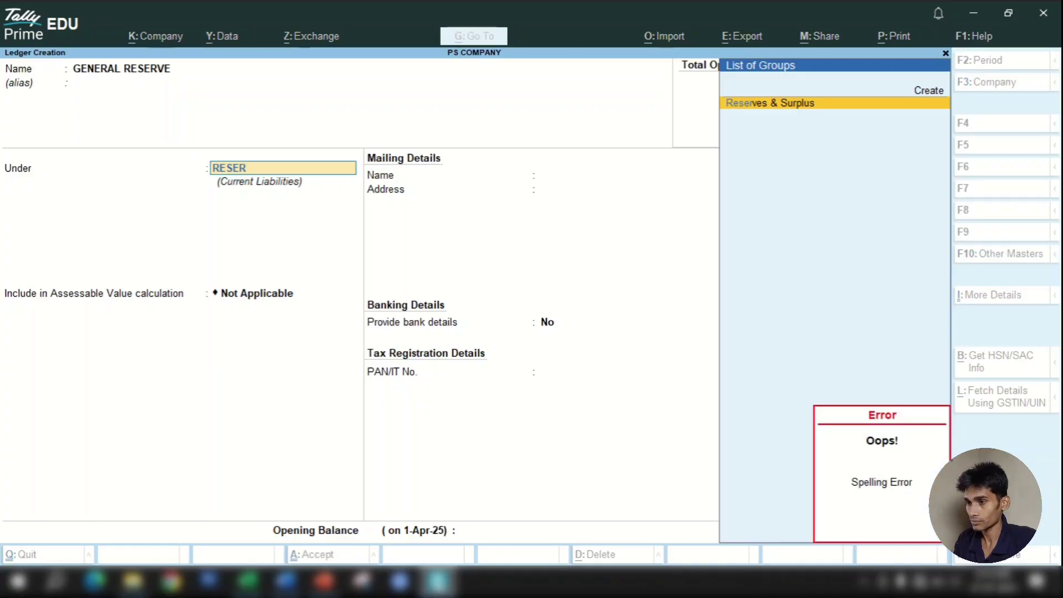
pyautogui.press('Return')
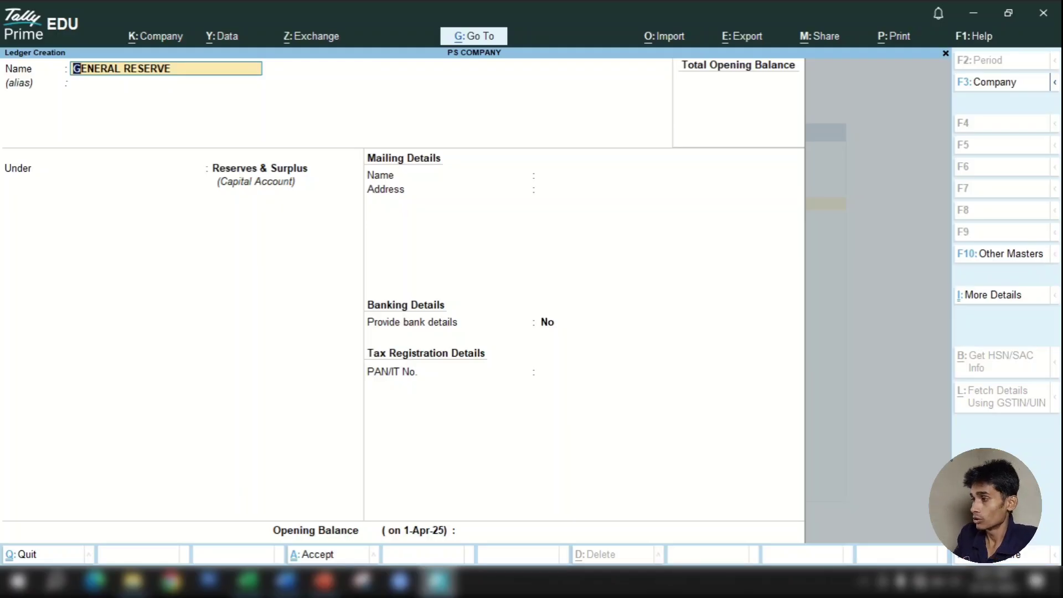
# Step: Return to the group choice for GENERAL RESERVE and select Reserves & Surplus again
pyautogui.press('Return')
pyautogui.press('Return')
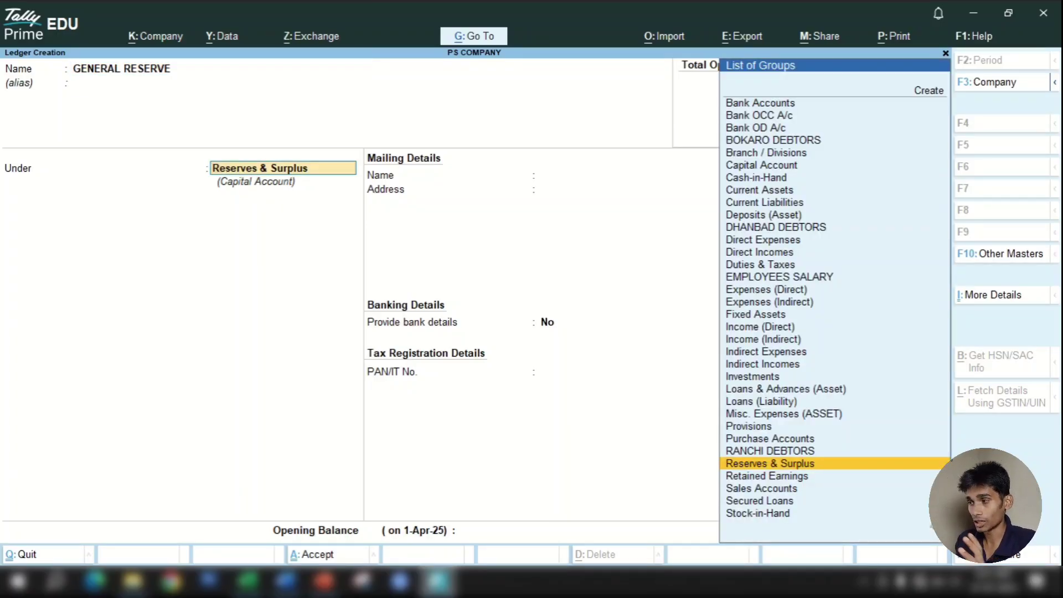
pyautogui.write('RE')
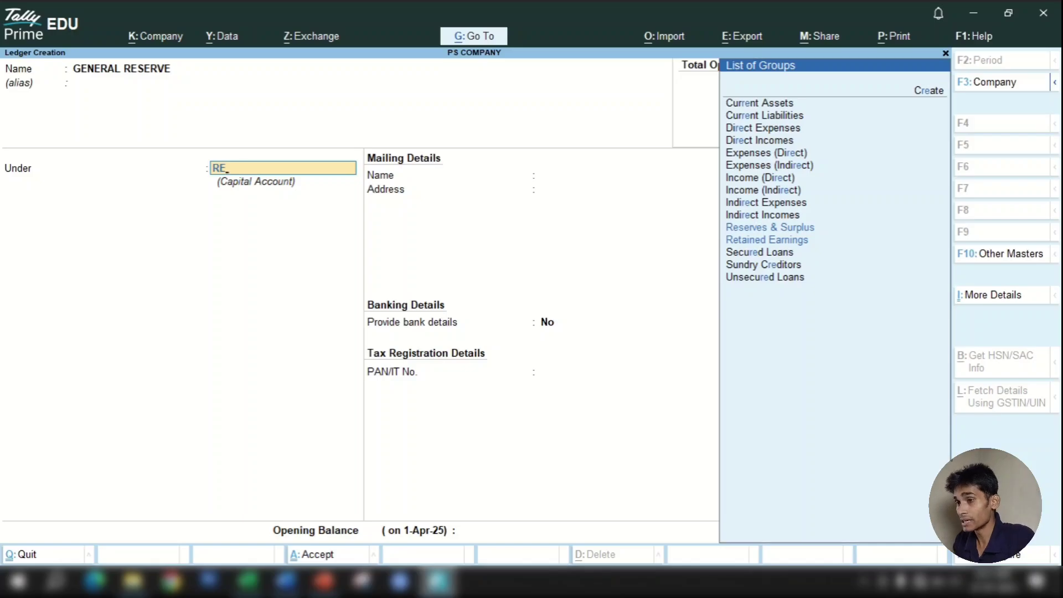
pyautogui.write('S')
pyautogui.press('Return')
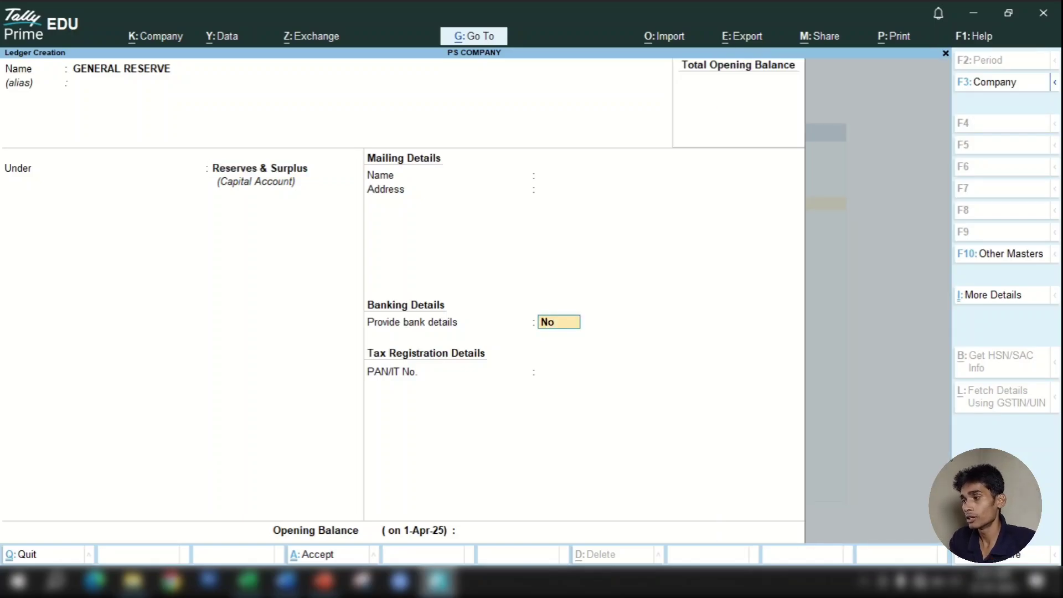
# Step: Look up Retained Earnings as an alternative group, then save GENERAL RESERVE under Reserves & Surplus
pyautogui.press('BackSpace')
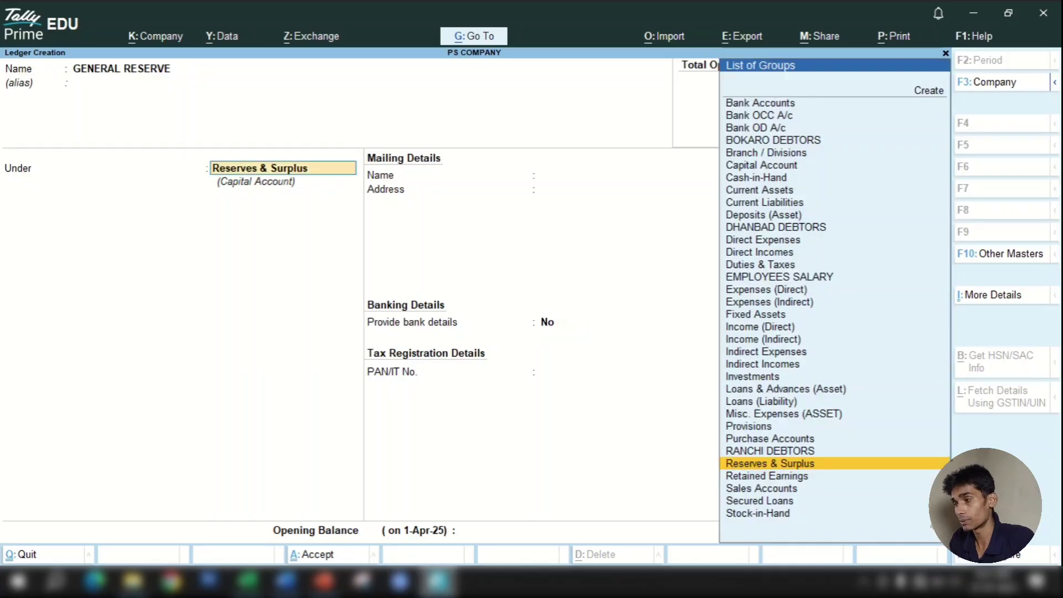
pyautogui.write('RET')
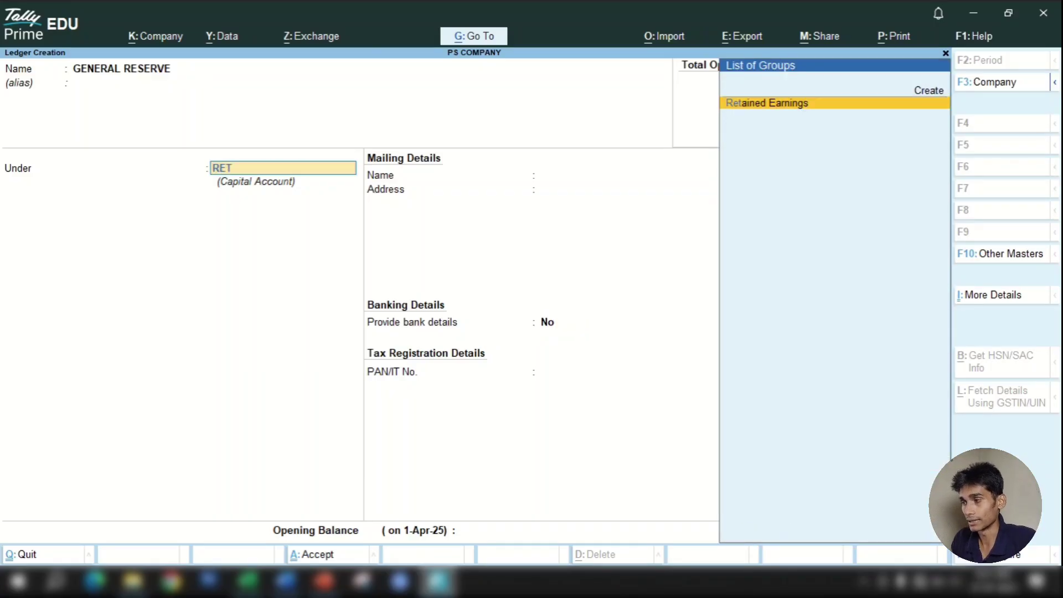
pyautogui.press('Return')
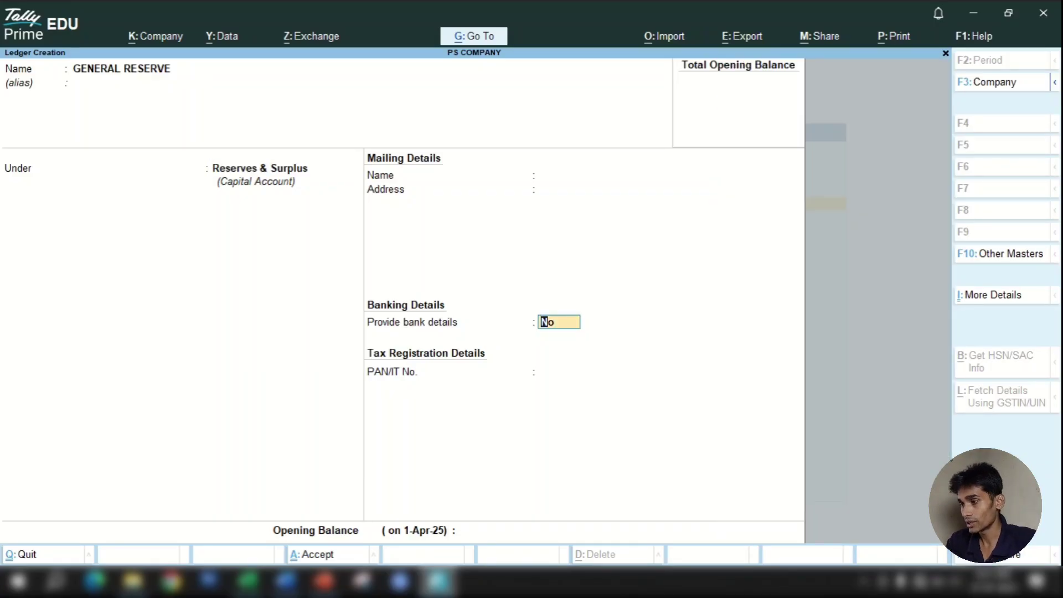
pyautogui.press('Return')
pyautogui.press('Return')
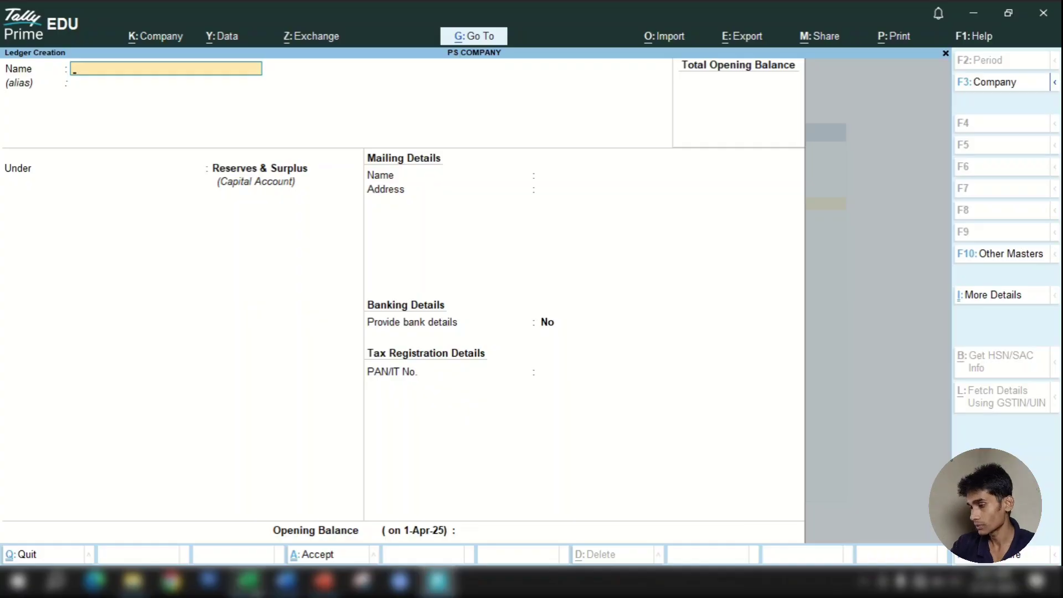
# Step: In the Excel list, enter SHOW for GENERAL RESERVE and review its group
pyautogui.click(248, 581)
pyautogui.click(549, 399)
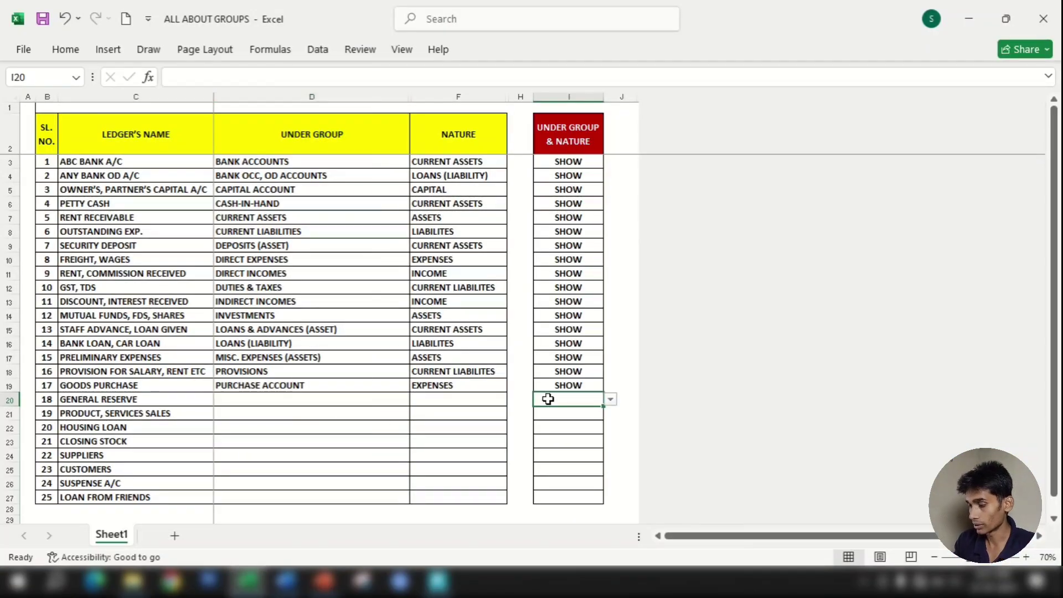
pyautogui.write('SHOW')
pyautogui.press('Return')
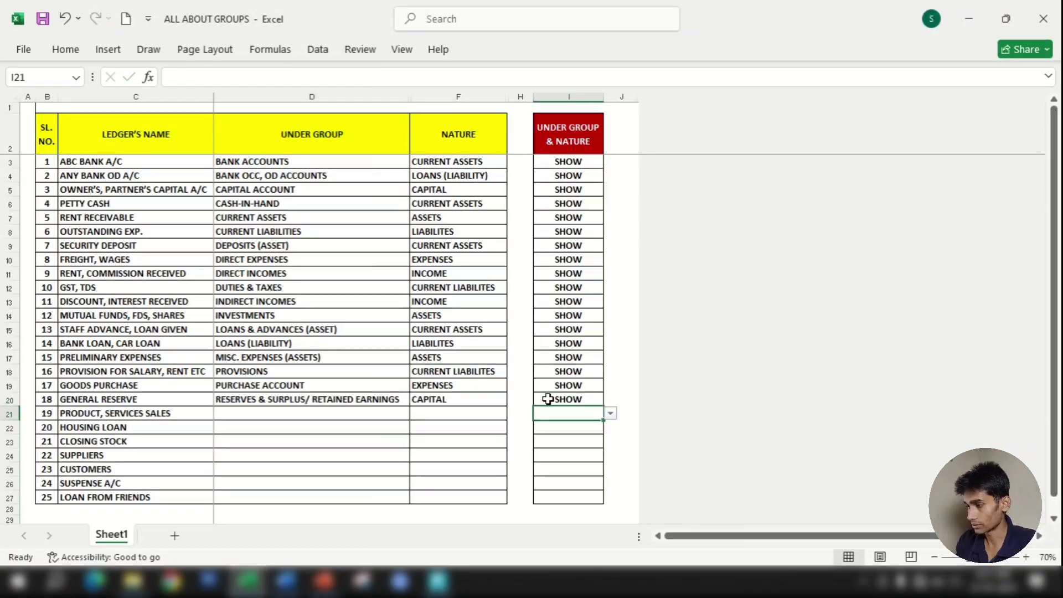
pyautogui.click(296, 403)
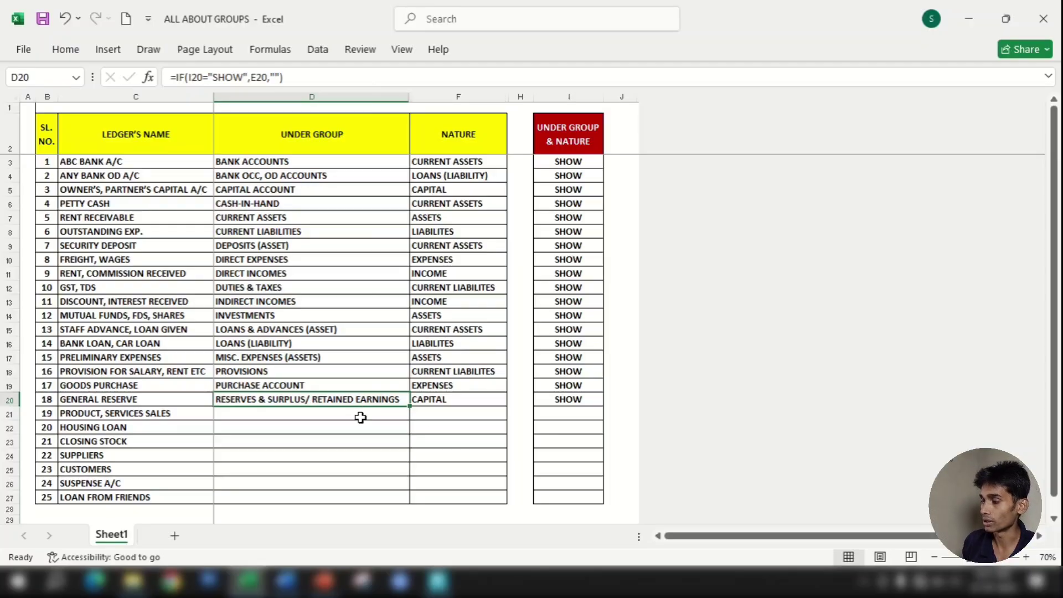
# Step: Enter SHOW for PRODUCT, SERVICES SALES in the UNDER GROUP & NATURE column
pyautogui.click(274, 414)
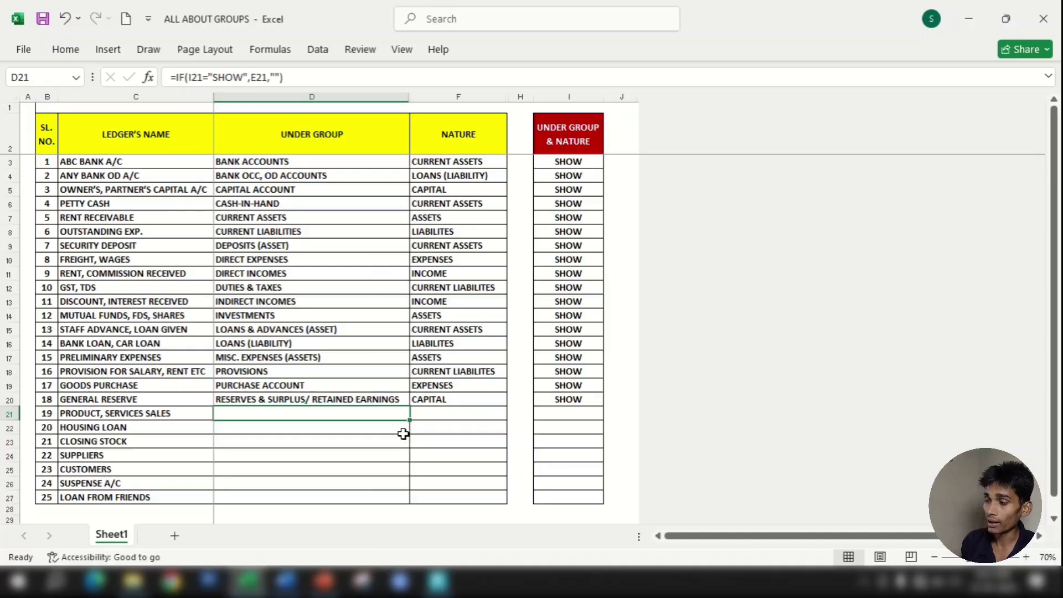
pyautogui.click(561, 413)
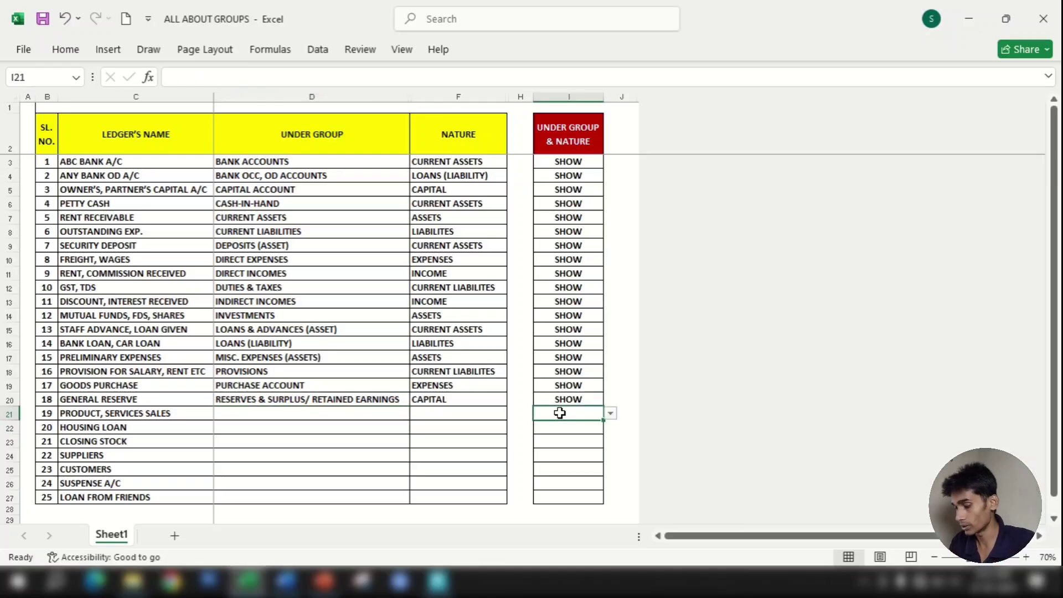
pyautogui.write('SHOW')
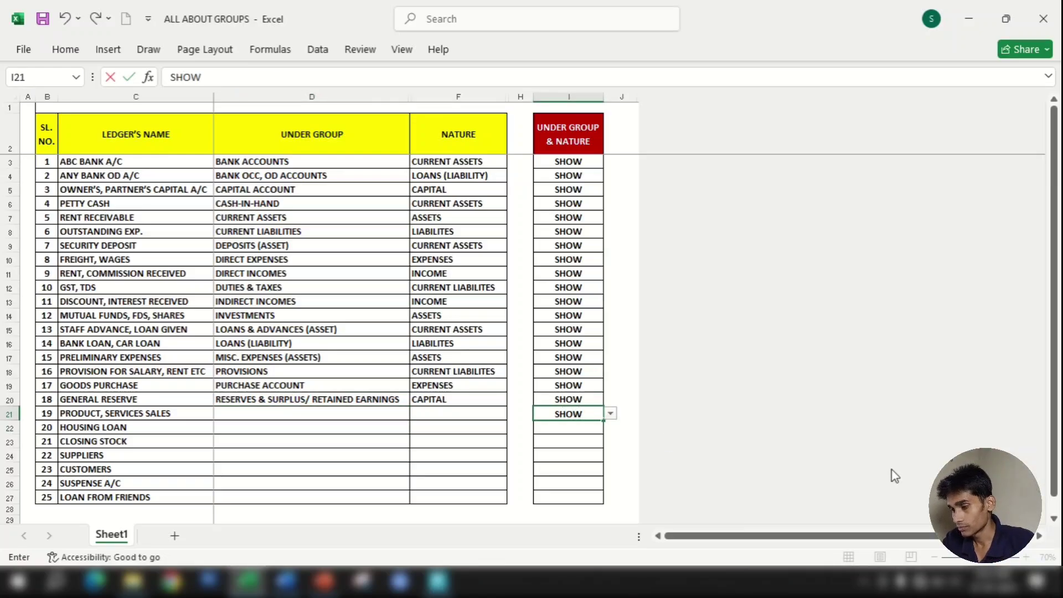
pyautogui.press('Return')
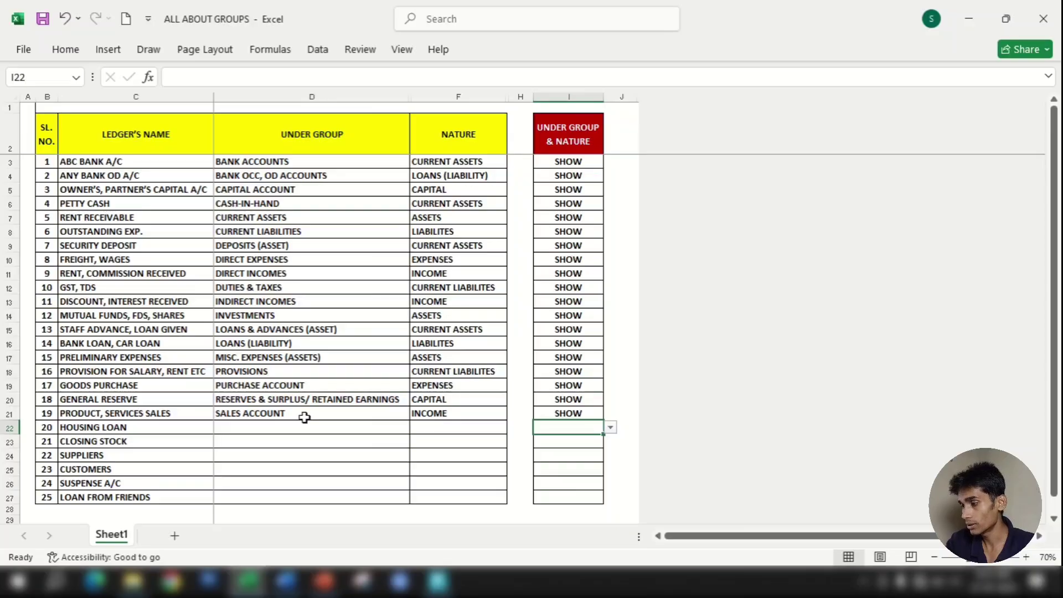
# Step: Switch to TallyPrime and look up Unsecured Loans among the groups for HOUSING LOAN, then clear the search text
pyautogui.hotkey('alt', 'Tab')
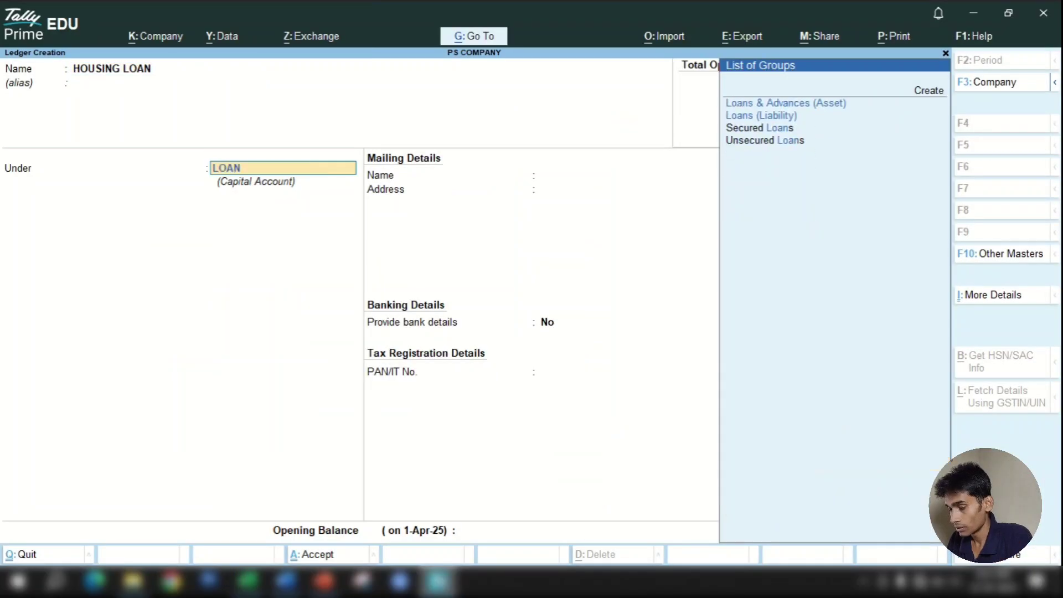
pyautogui.write('UNSE')
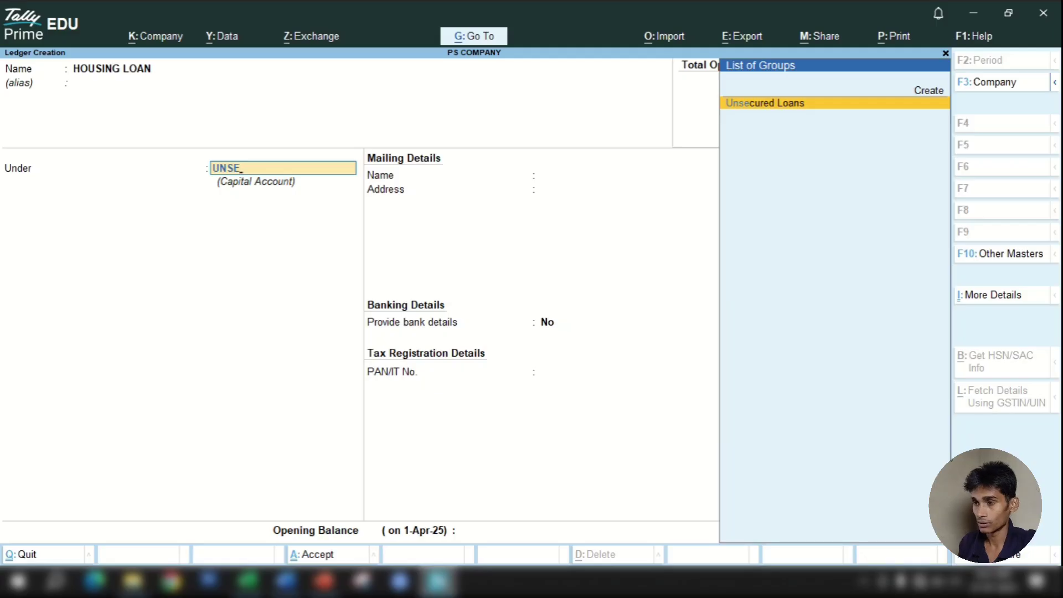
pyautogui.press('BackSpace')
pyautogui.press('BackSpace')
pyautogui.press('BackSpace')
pyautogui.press('BackSpace')
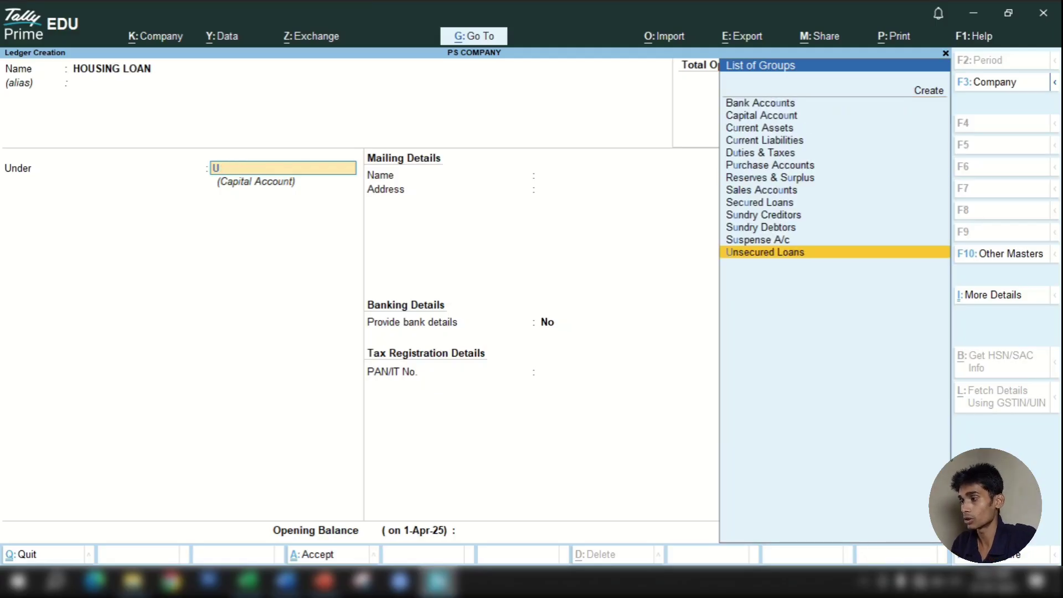
# Step: Place the HOUSING LOAN ledger under Secured Loans and save it with the remaining details at their defaults
pyautogui.write('SECU')
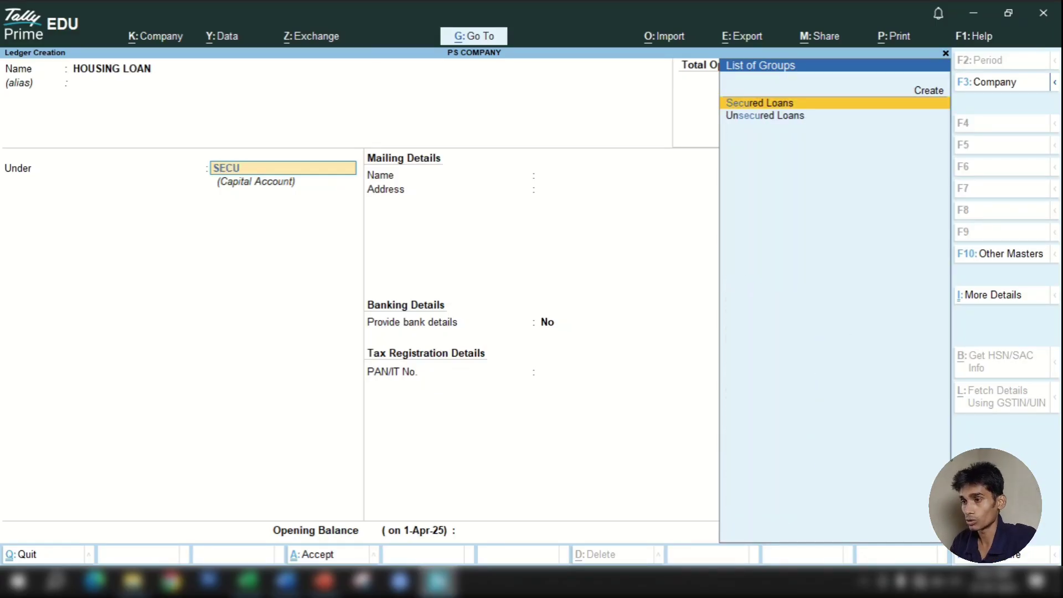
pyautogui.press('Return')
pyautogui.press('Return')
pyautogui.press('Return')
pyautogui.press('Return')
pyautogui.press('Return')
pyautogui.press('Return')
pyautogui.press('Return')
pyautogui.press('Return')
pyautogui.press('Return')
pyautogui.press('Return')
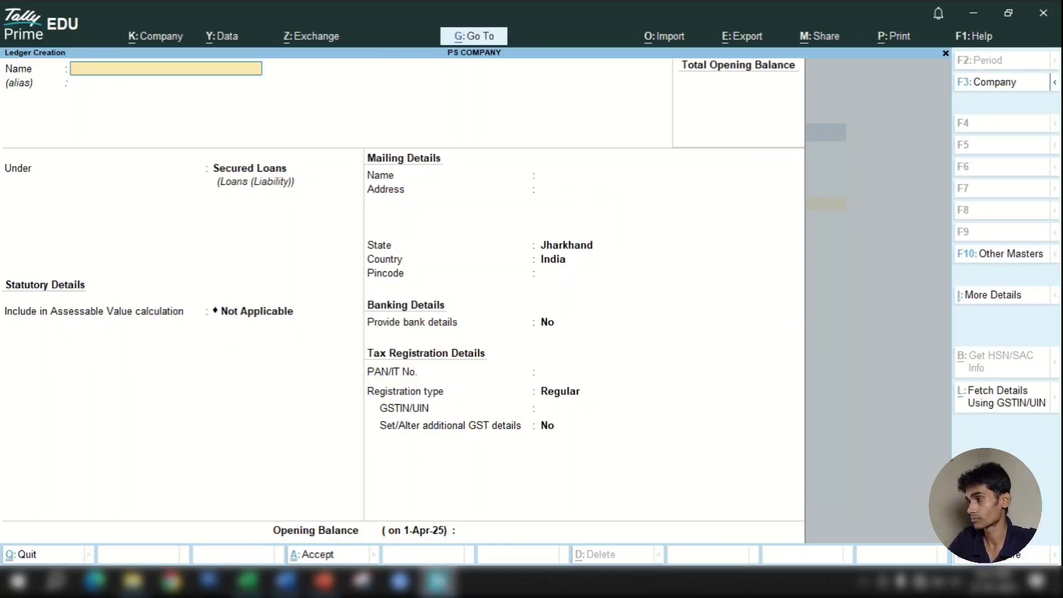
# Step: Switch to the Excel list, enter SHOW for HOUSING LOAN and select its group cell
pyautogui.click(248, 581)
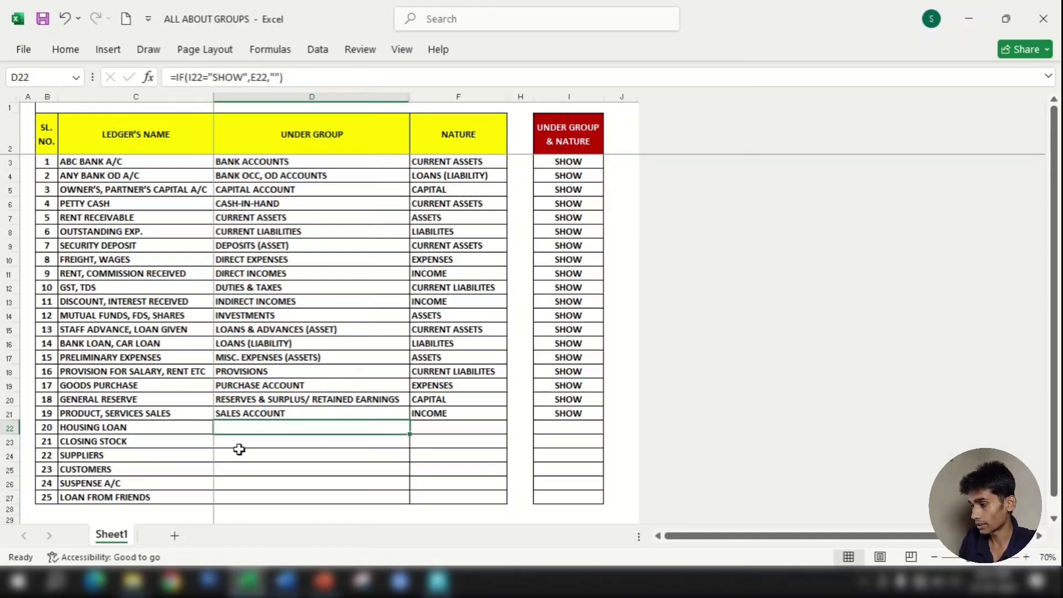
pyautogui.click(581, 428)
pyautogui.write('SHOW')
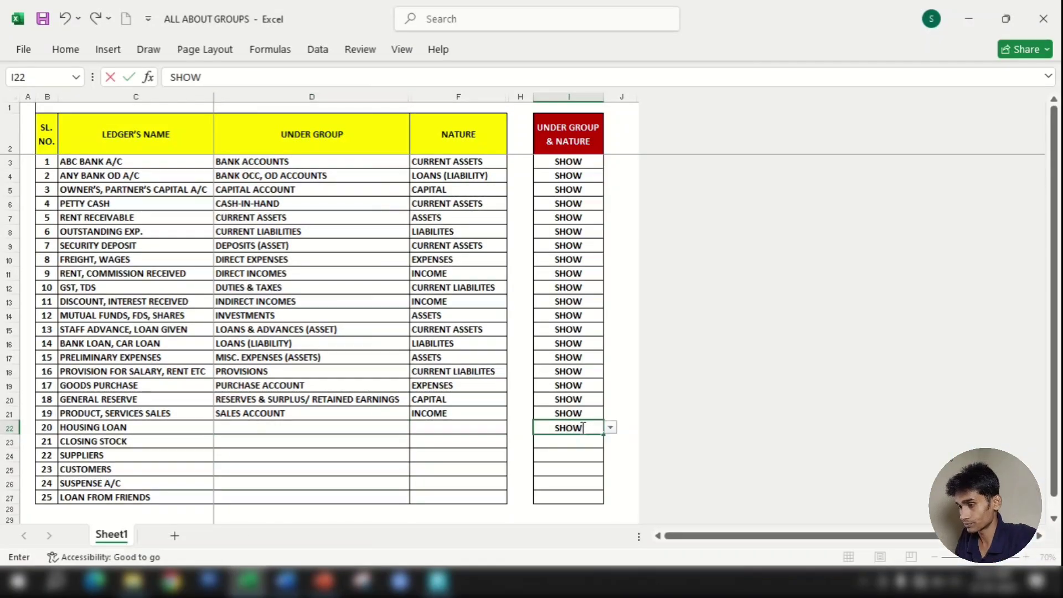
pyautogui.press('Return')
pyautogui.click(269, 427)
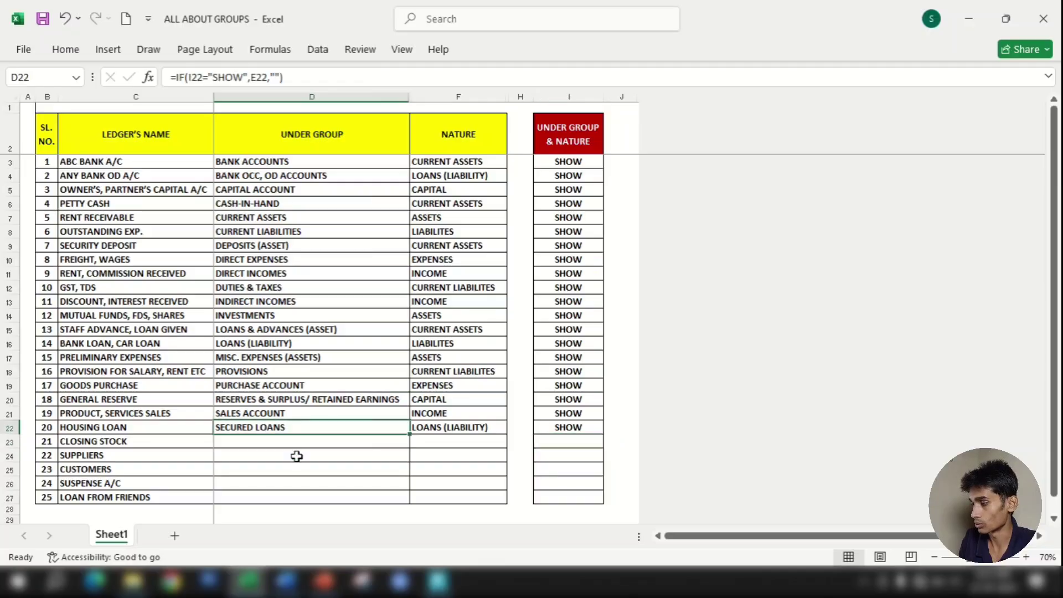
# Step: Enter SHOW for CLOSING STOCK in the UNDER GROUP & NATURE column and select its group cell
pyautogui.click(272, 441)
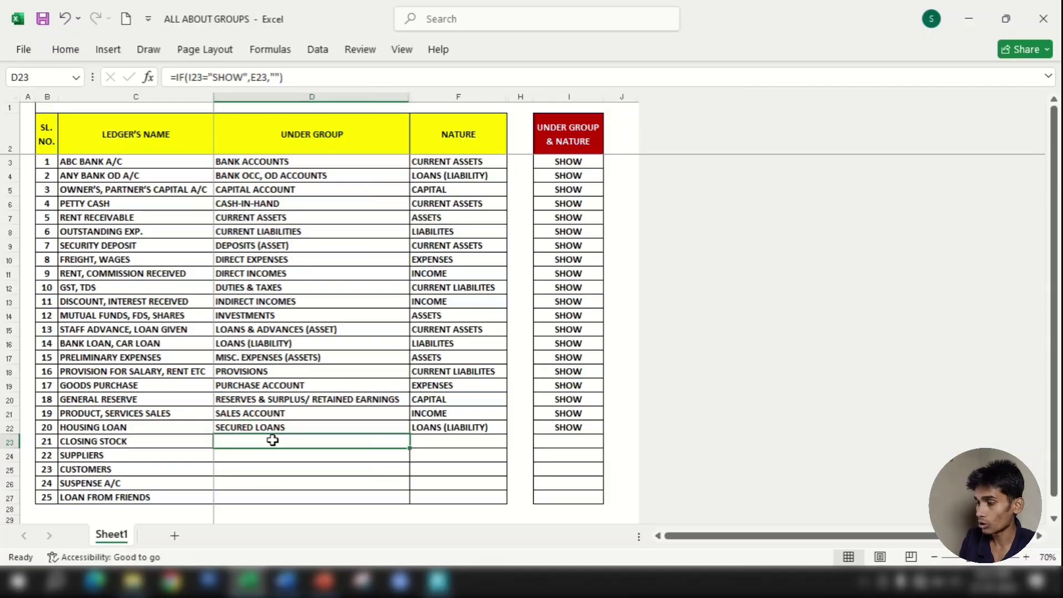
pyautogui.click(589, 440)
pyautogui.write('SHOW')
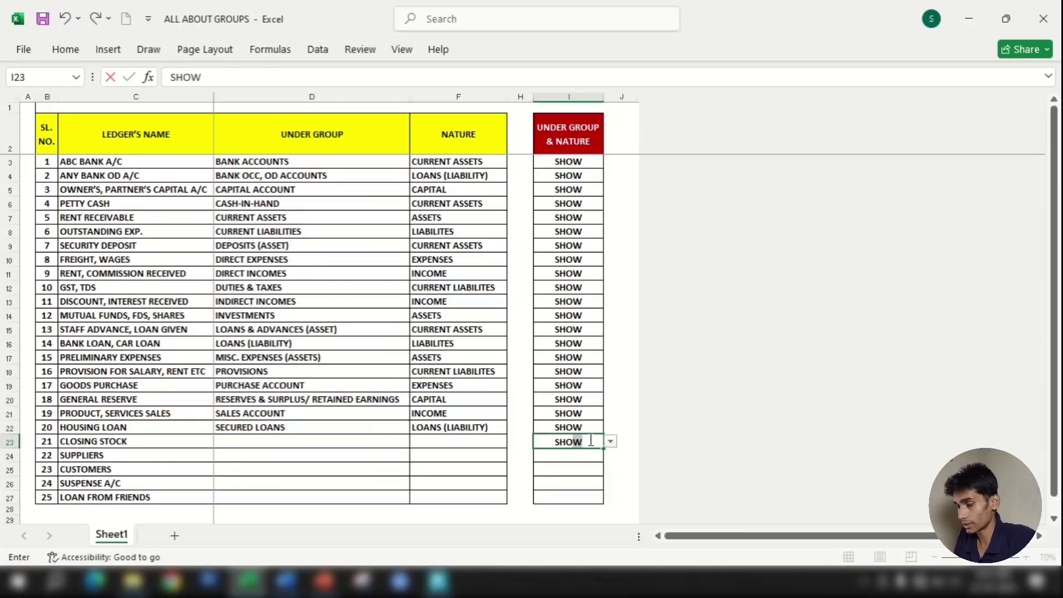
pyautogui.press('Return')
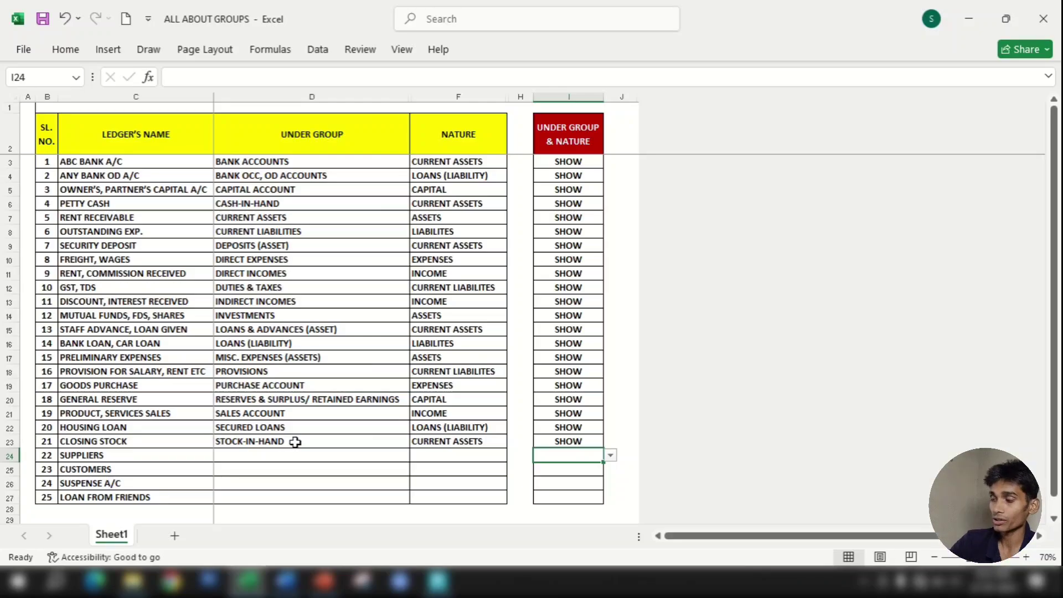
pyautogui.click(346, 445)
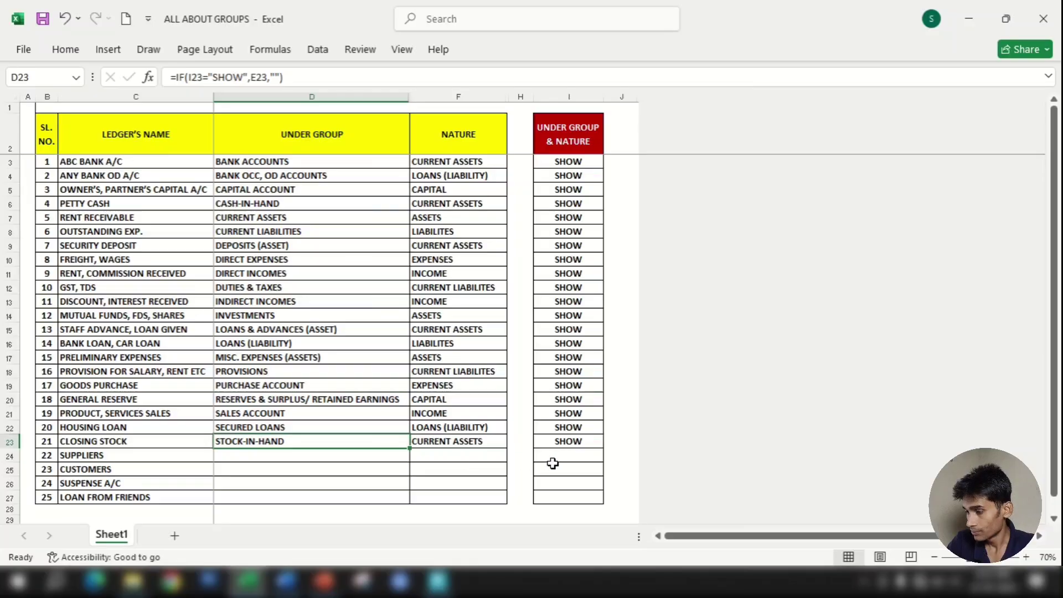
# Step: Enter SHOW for both SUPPLIERS and CUSTOMERS in the UNDER GROUP & NATURE column
pyautogui.click(294, 457)
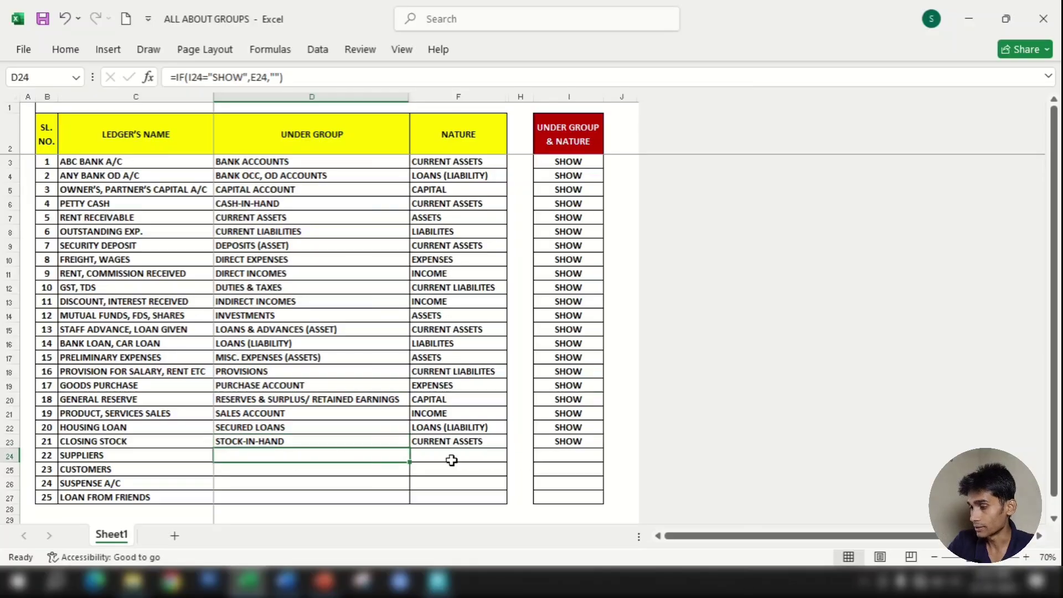
pyautogui.click(556, 457)
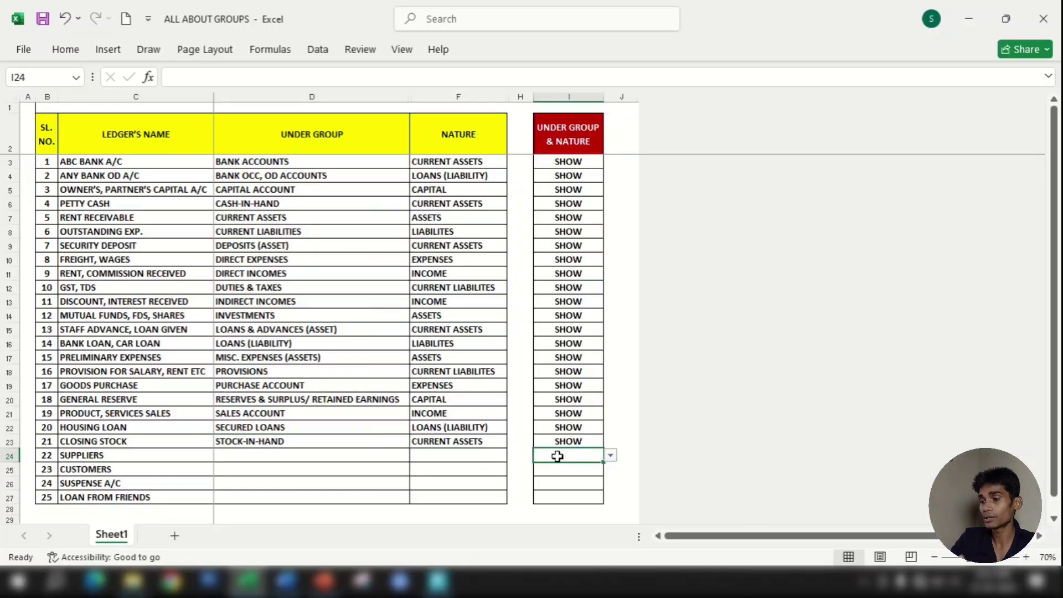
pyautogui.write('SHOW')
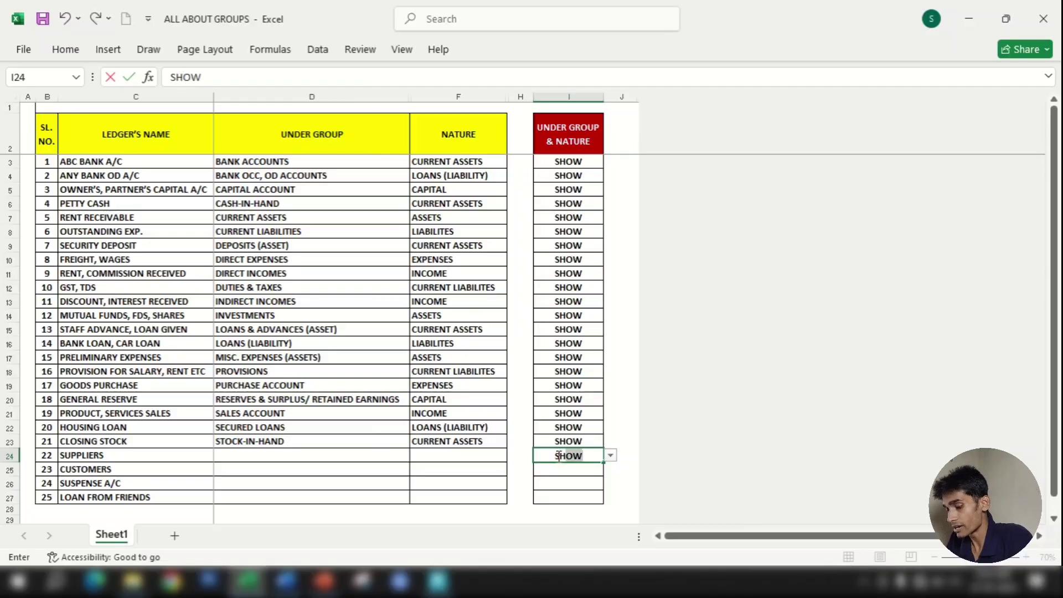
pyautogui.press('Return')
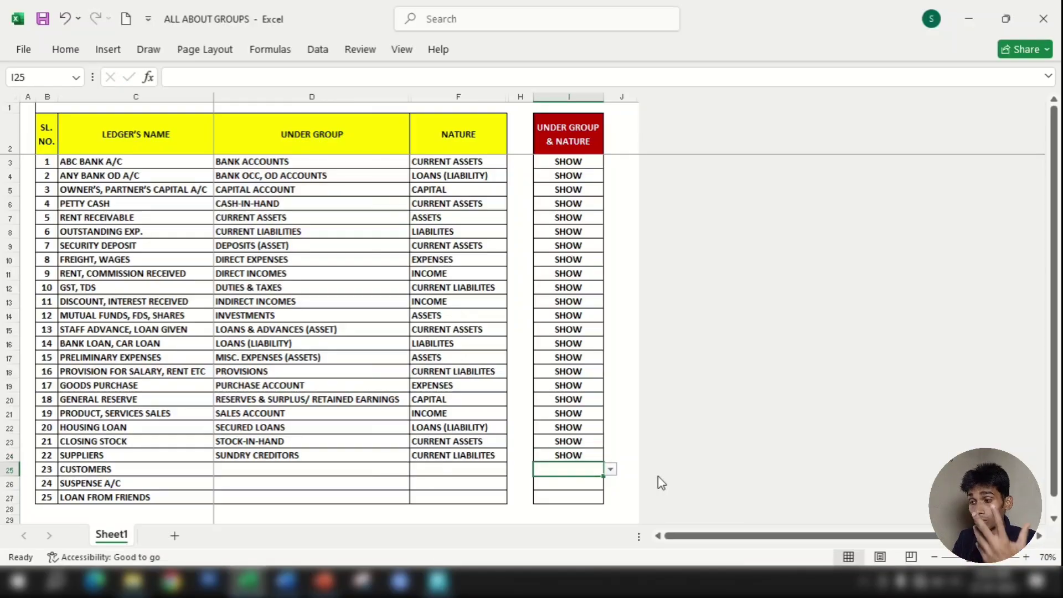
pyautogui.write('SHOW')
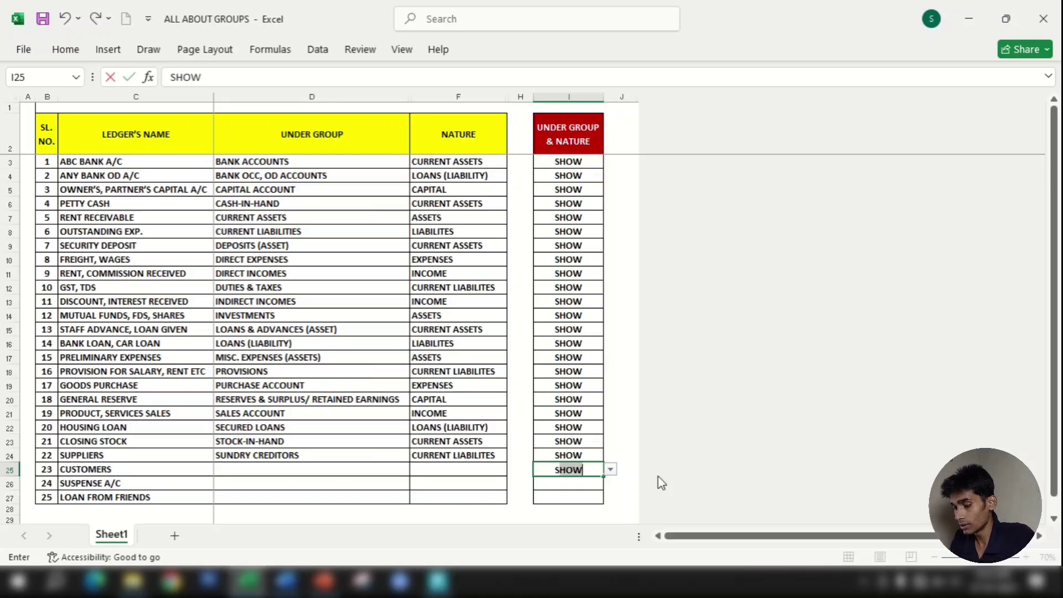
pyautogui.press('Return')
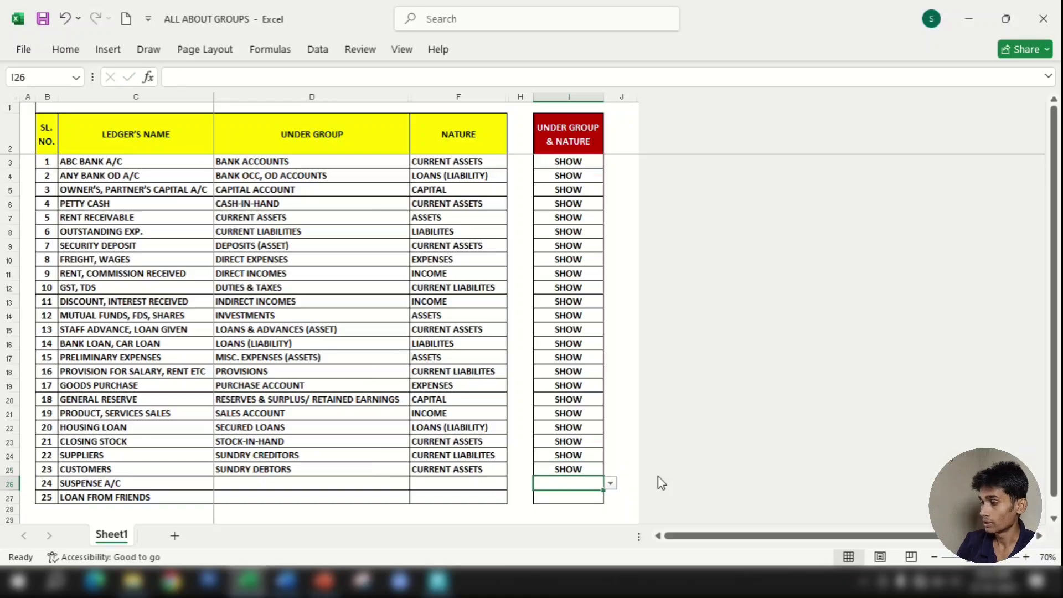
# Step: Switch to TallyPrime and create the ledger SUSPENSE A/C under the Suspense A/c group, with no opening balance
pyautogui.click(252, 483)
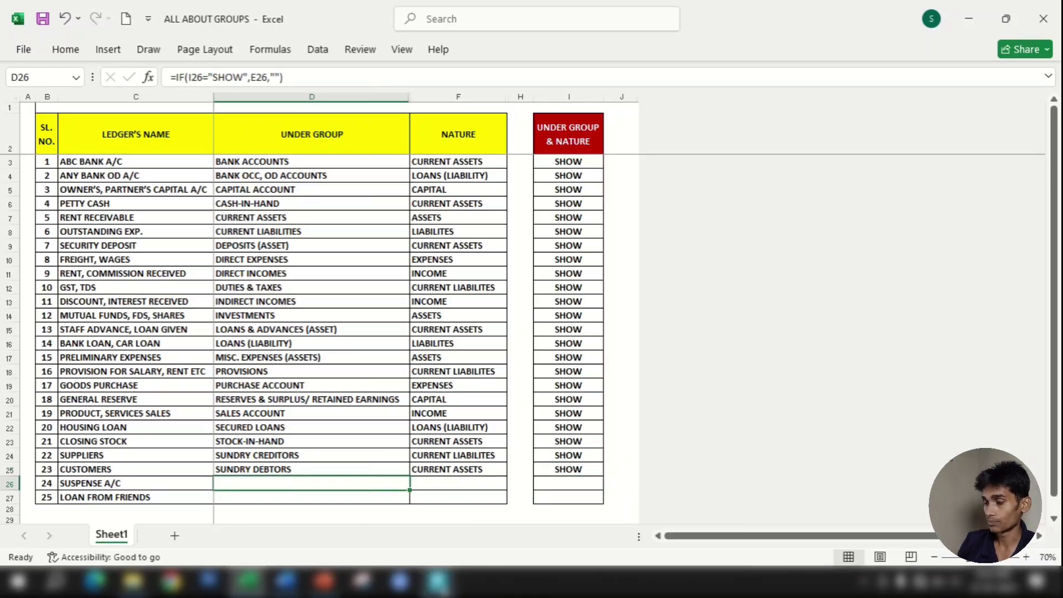
pyautogui.hotkey('alt', 'Tab')
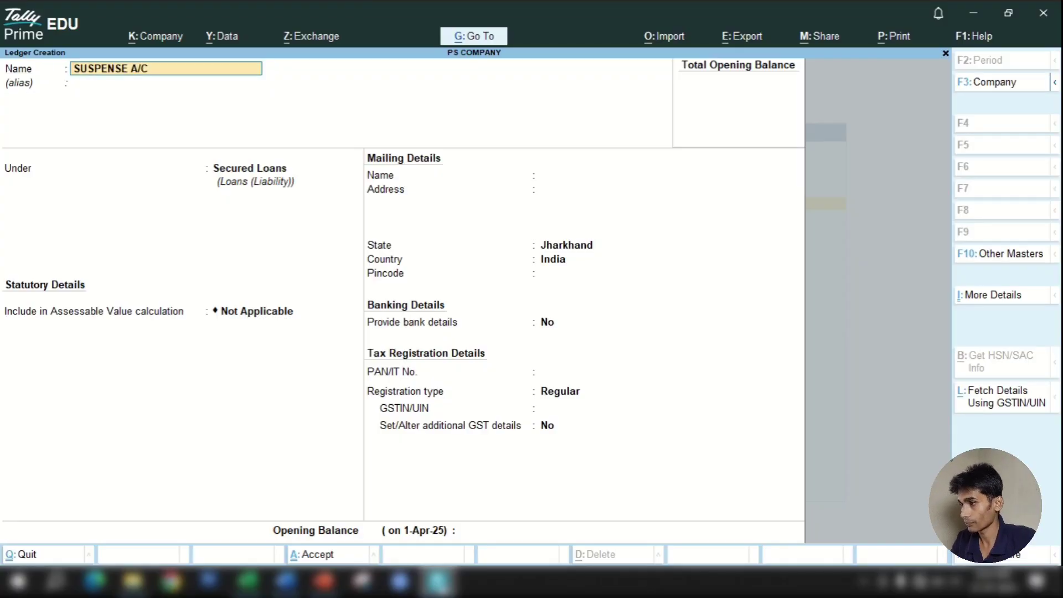
pyautogui.press('Return')
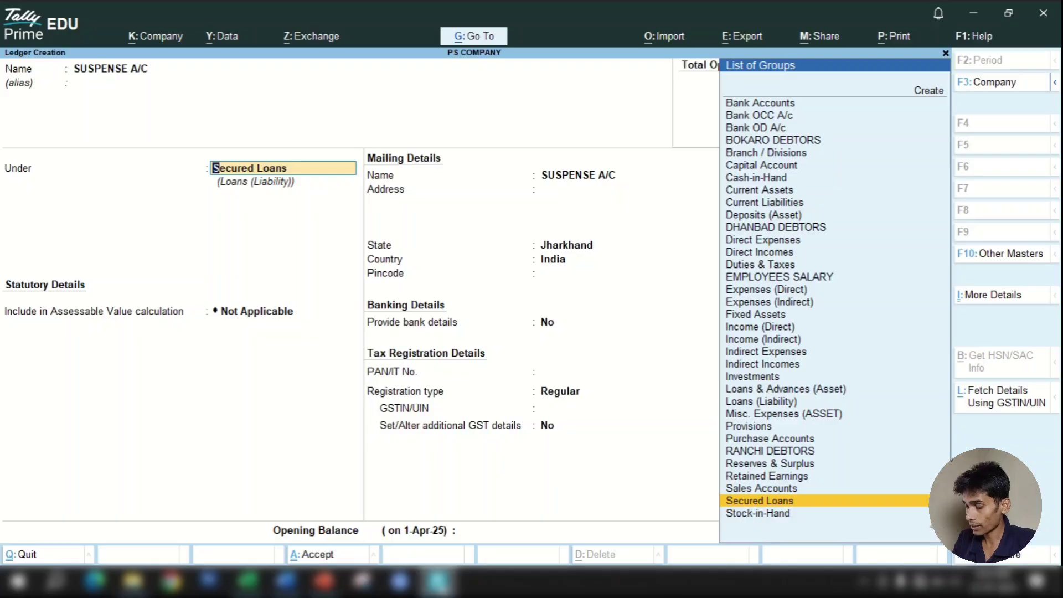
pyautogui.write('Sus')
pyautogui.press('Return')
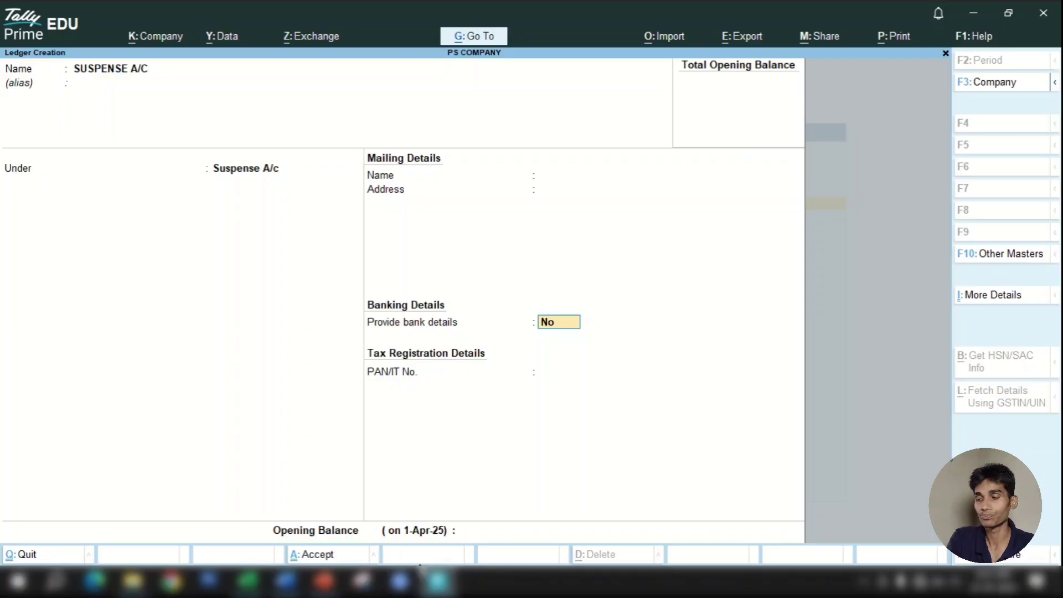
pyautogui.press('Return')
pyautogui.press('Return')
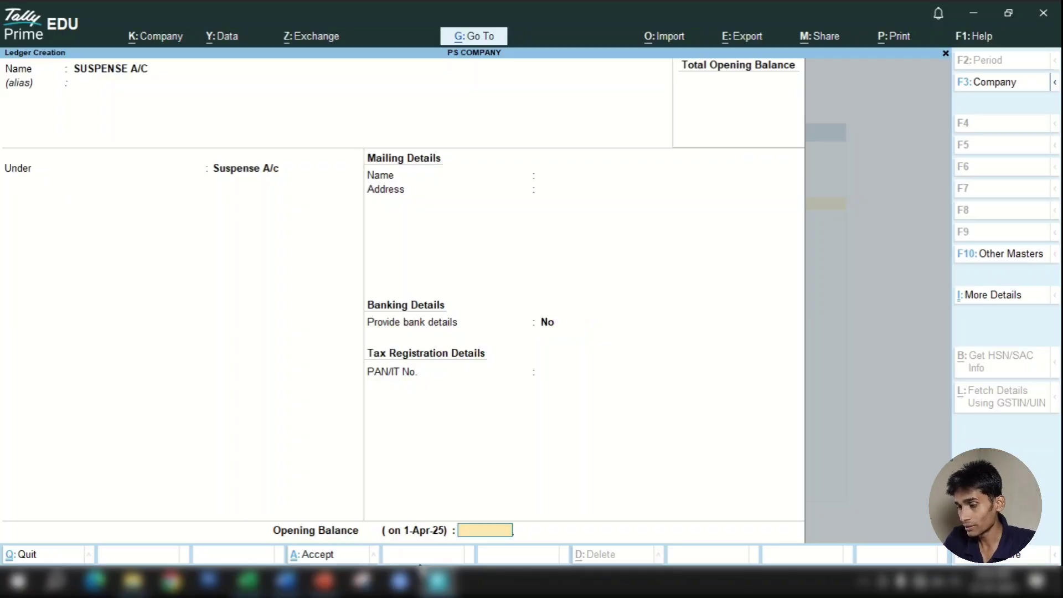
pyautogui.press('Return')
pyautogui.press('Return')
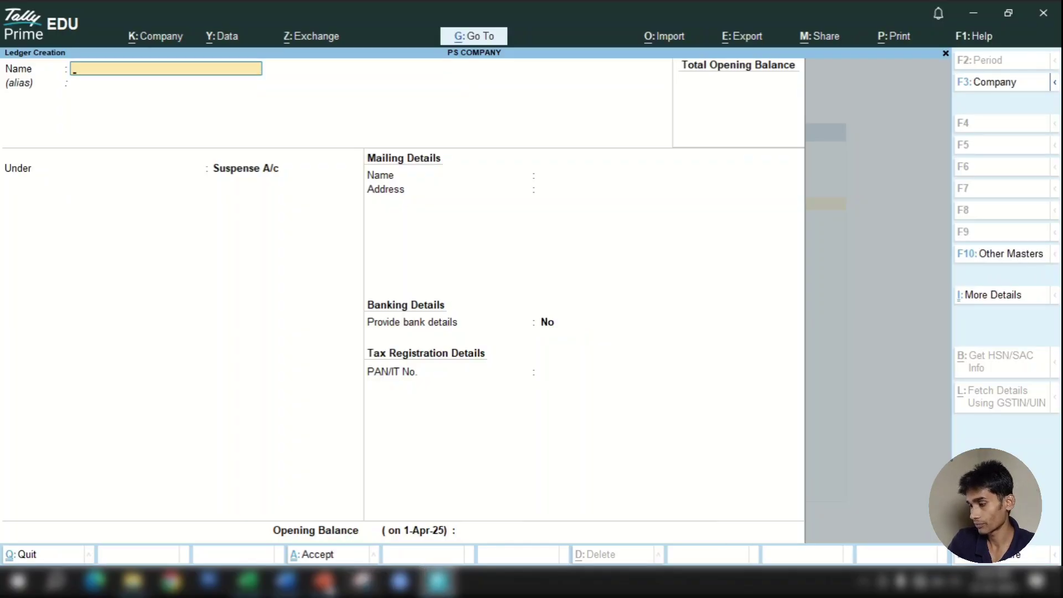
# Step: Back in the Excel list, enter SHOW for SUSPENSE A/C in the UNDER GROUP & NATURE column
pyautogui.hotkey('alt', 'Tab')
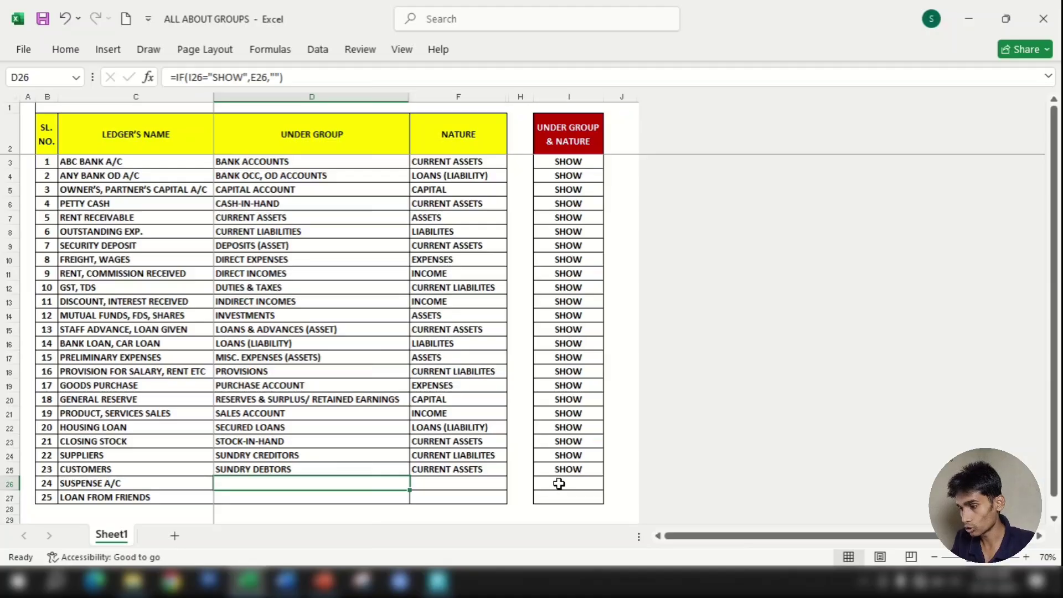
pyautogui.click(558, 484)
pyautogui.write('SHOW')
pyautogui.press('Return')
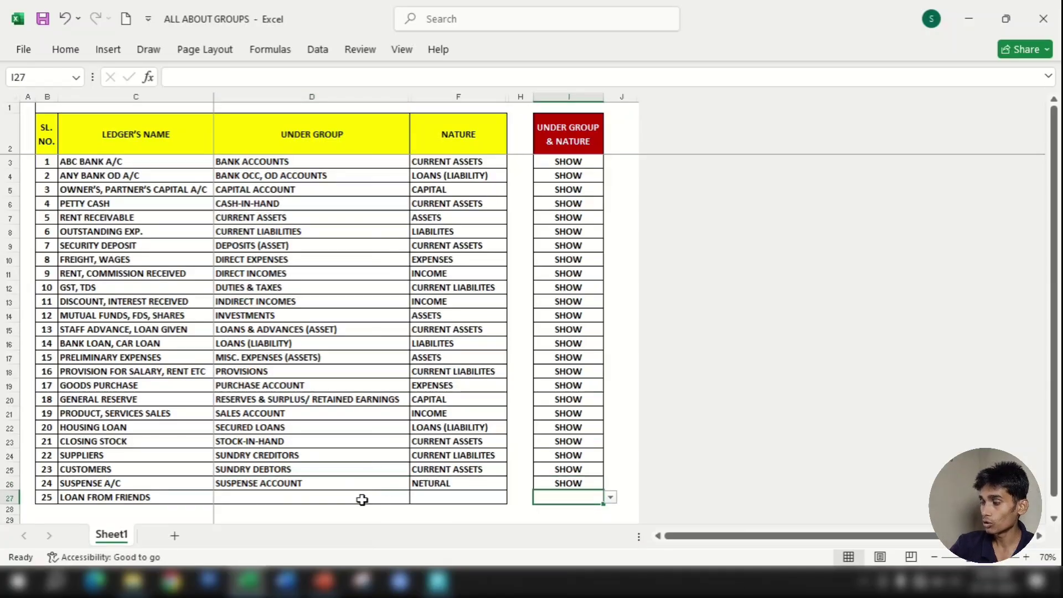
# Step: In TallyPrime, name a new ledger LOAN FROM plus the friend's name and place it under Unsecured Loans
pyautogui.hotkey('alt', 'Tab')
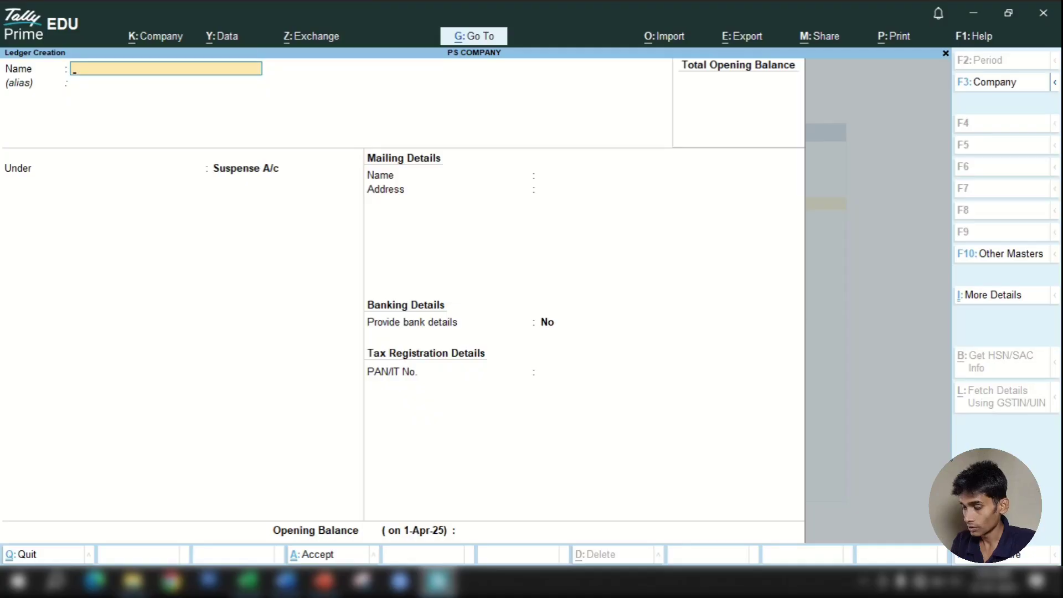
pyautogui.write('LOAN')
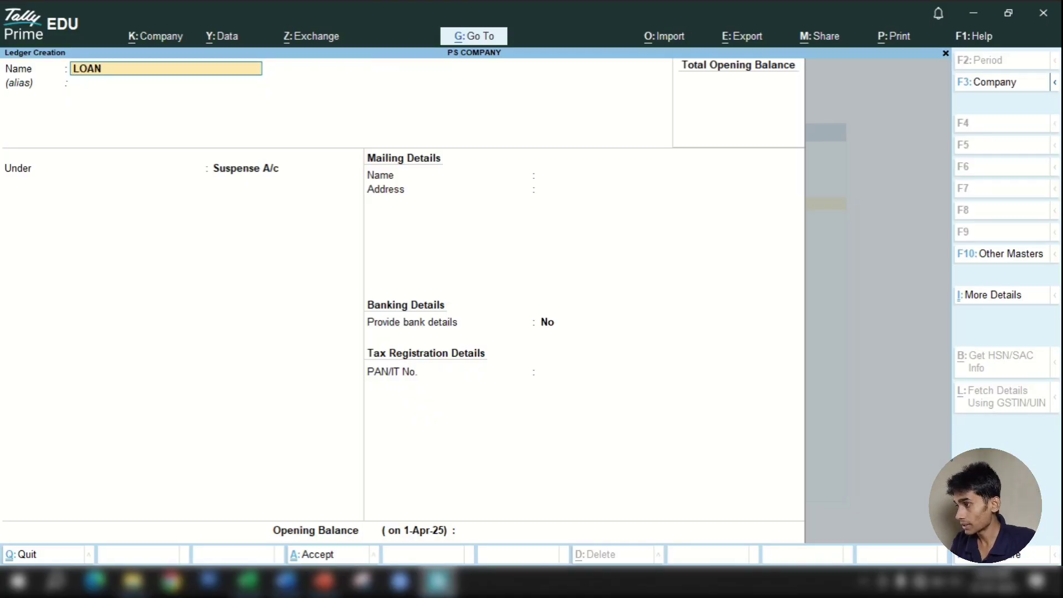
pyautogui.write(' FROM')
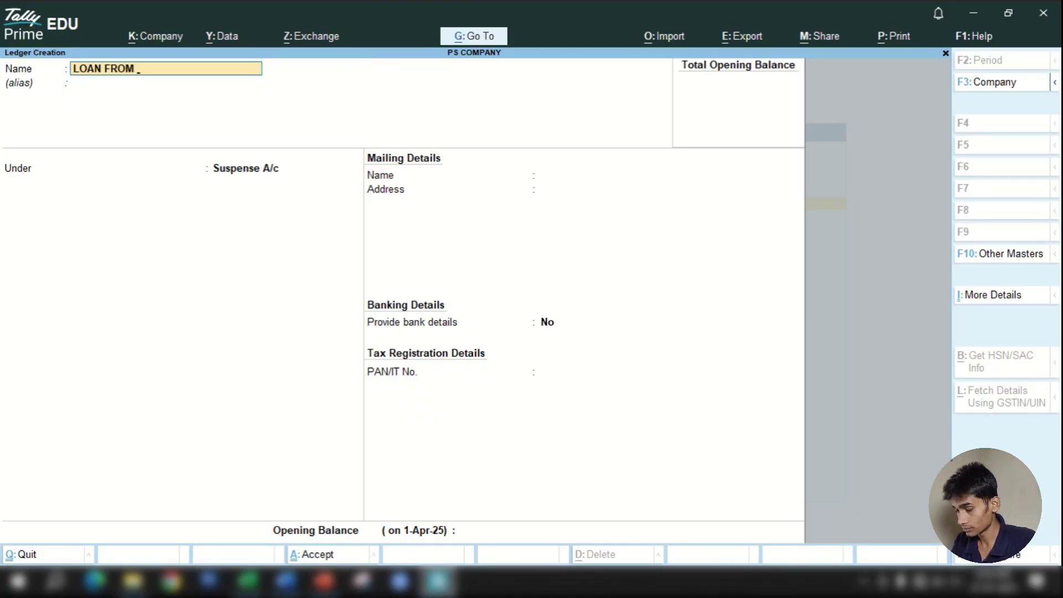
pyautogui.write(' DEEPAK')
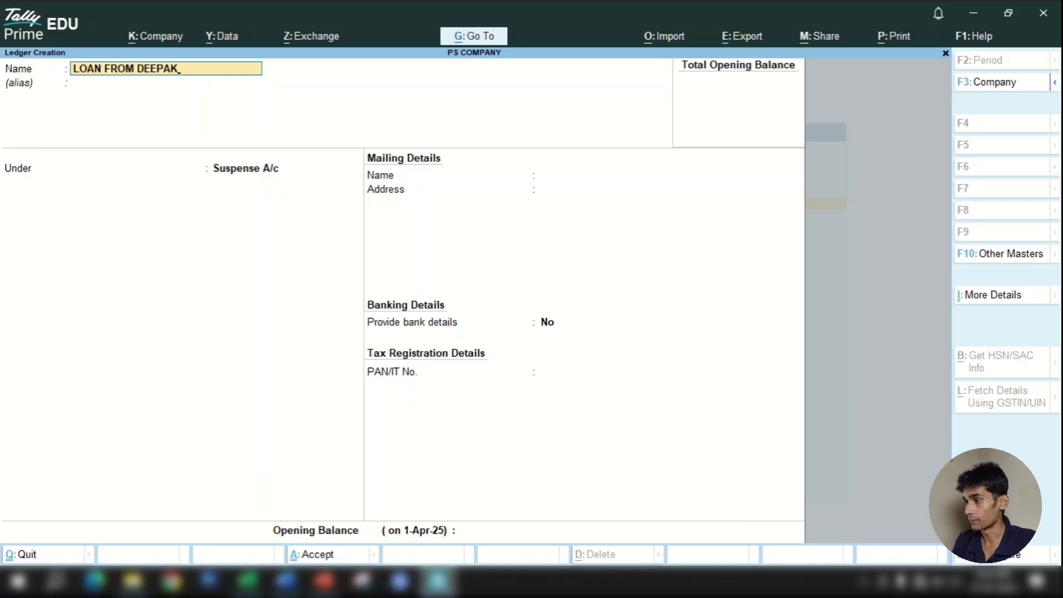
pyautogui.press('Return')
pyautogui.press('Return')
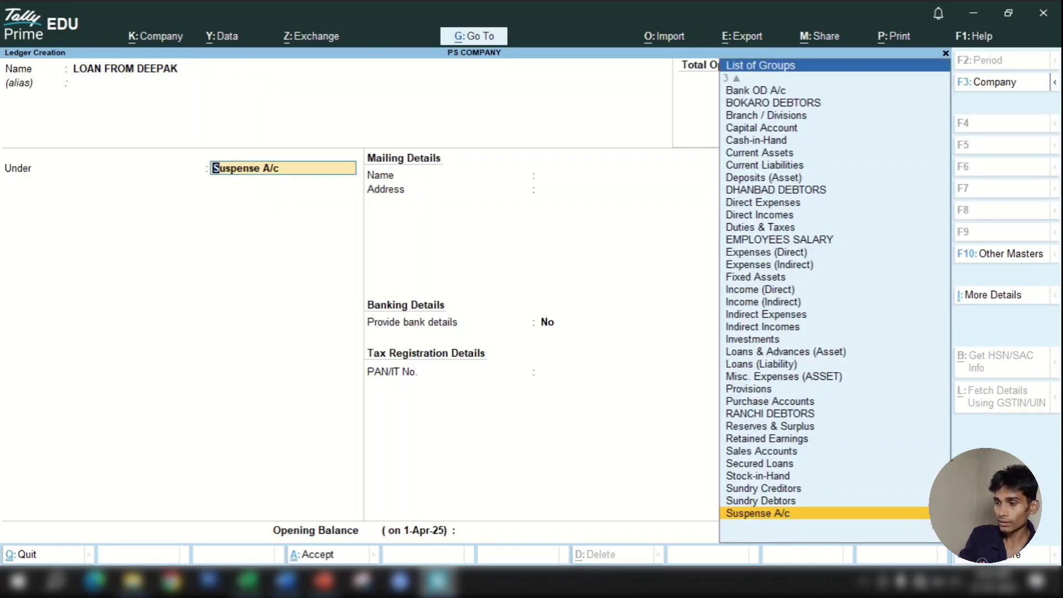
pyautogui.write('U')
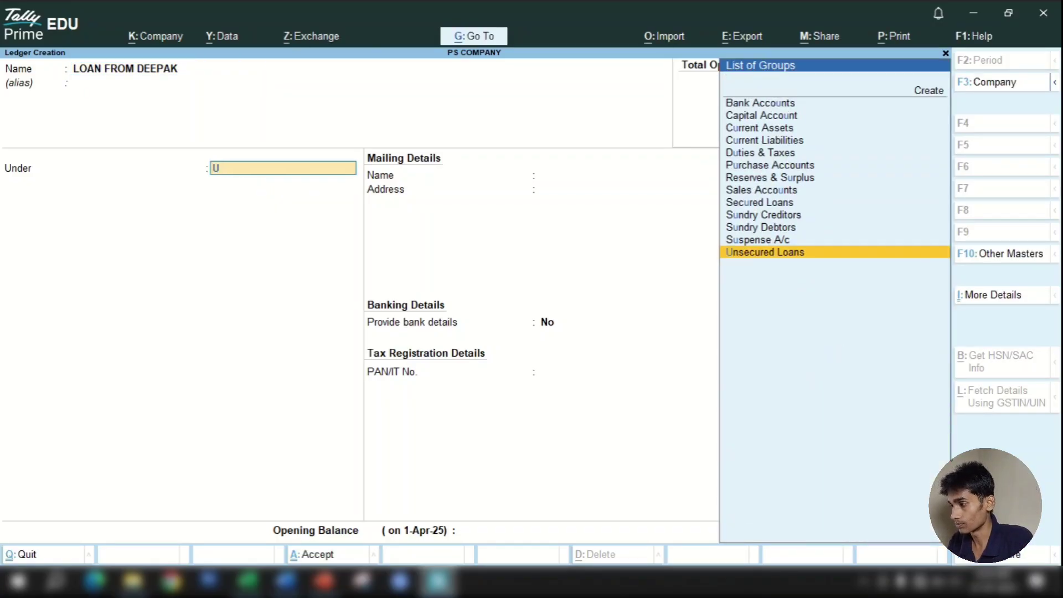
pyautogui.write('NSE')
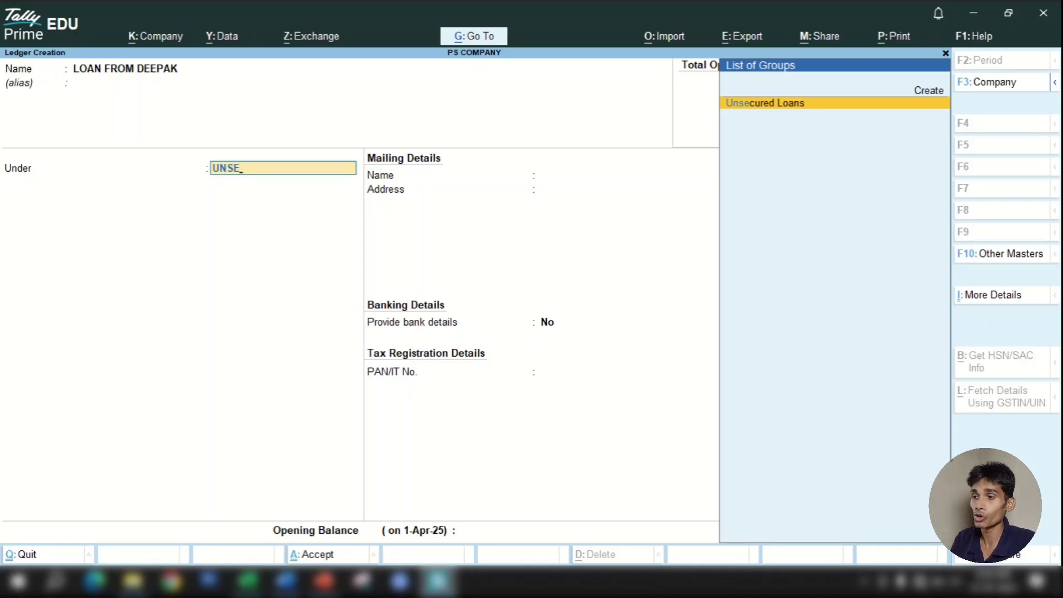
pyautogui.press('Return')
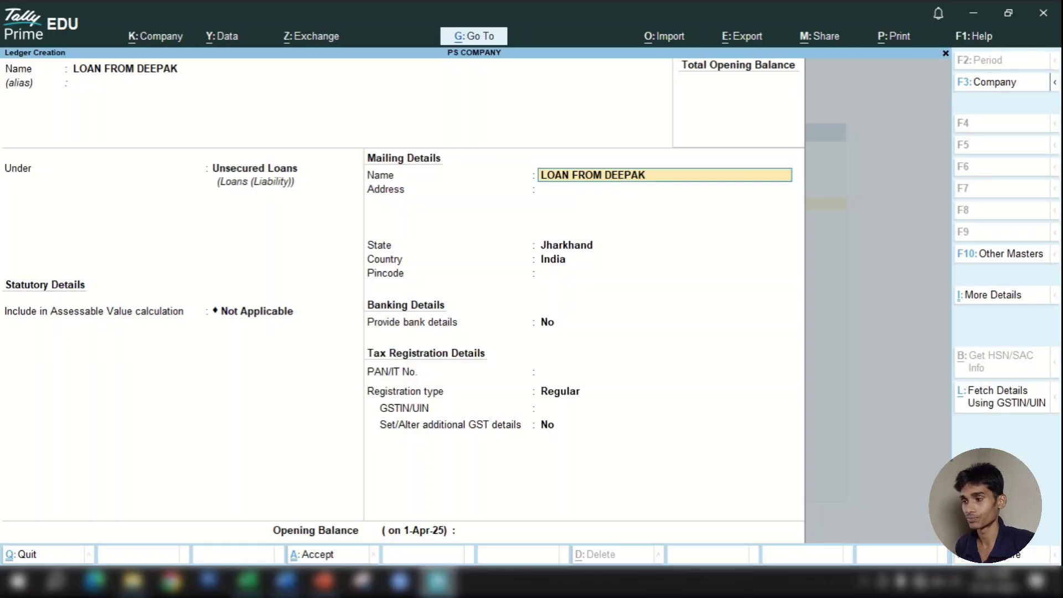
# Step: Set the friend's loan ledger's GST registration type to Unknown and save it with the other details at their defaults
pyautogui.press('Return')
pyautogui.press('Return')
pyautogui.press('Return')
pyautogui.press('Return')
pyautogui.press('Return')
pyautogui.press('Return')
pyautogui.press('Return')
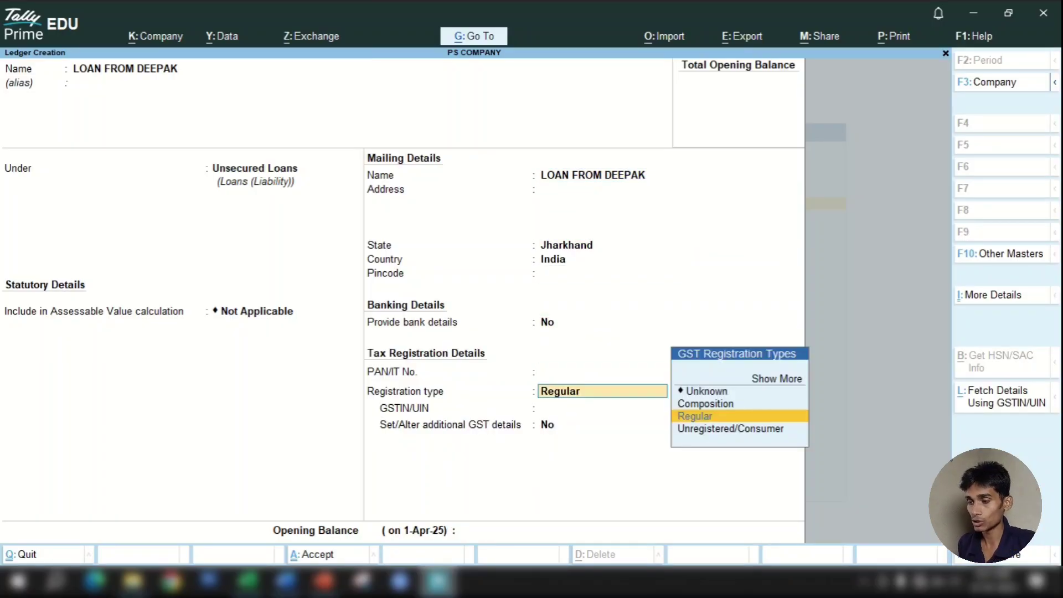
pyautogui.press('Up')
pyautogui.press('Up')
pyautogui.press('Return')
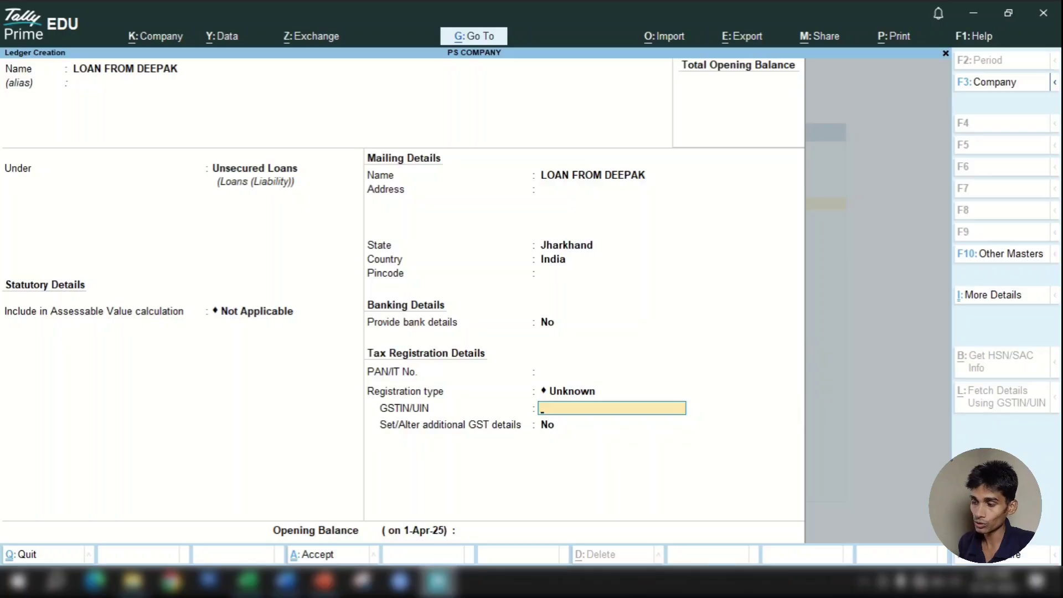
pyautogui.press('Return')
pyautogui.press('Return')
pyautogui.press('Return')
pyautogui.press('Return')
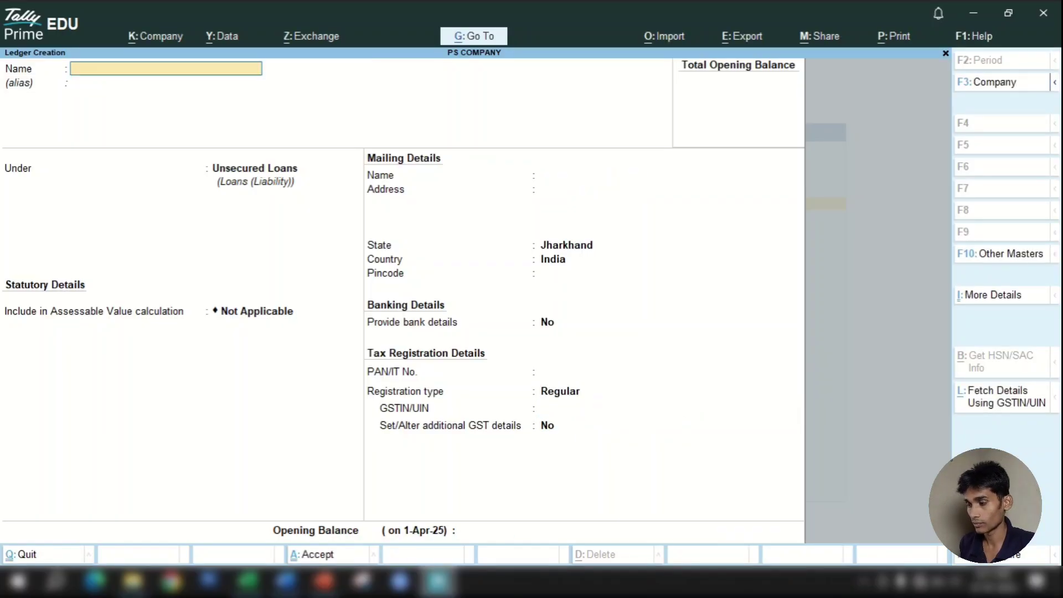